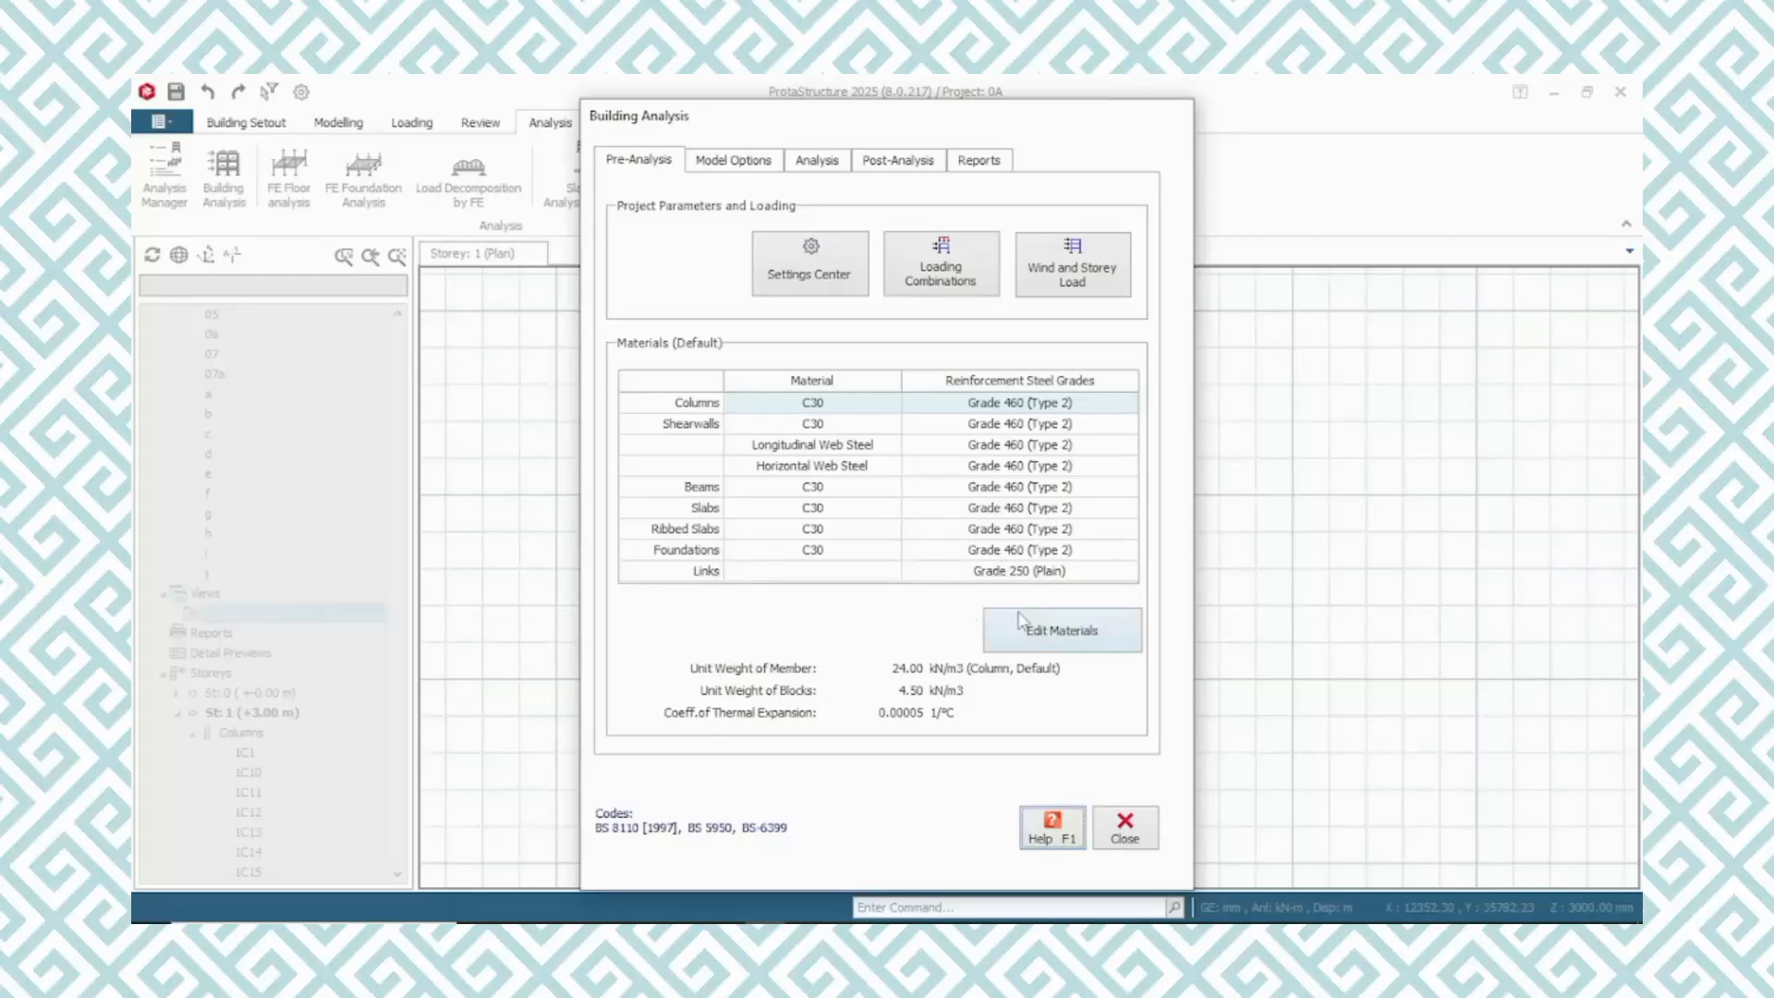
Open the default materials for editing and set the concrete columns' material to C35
left_click(1070, 637)
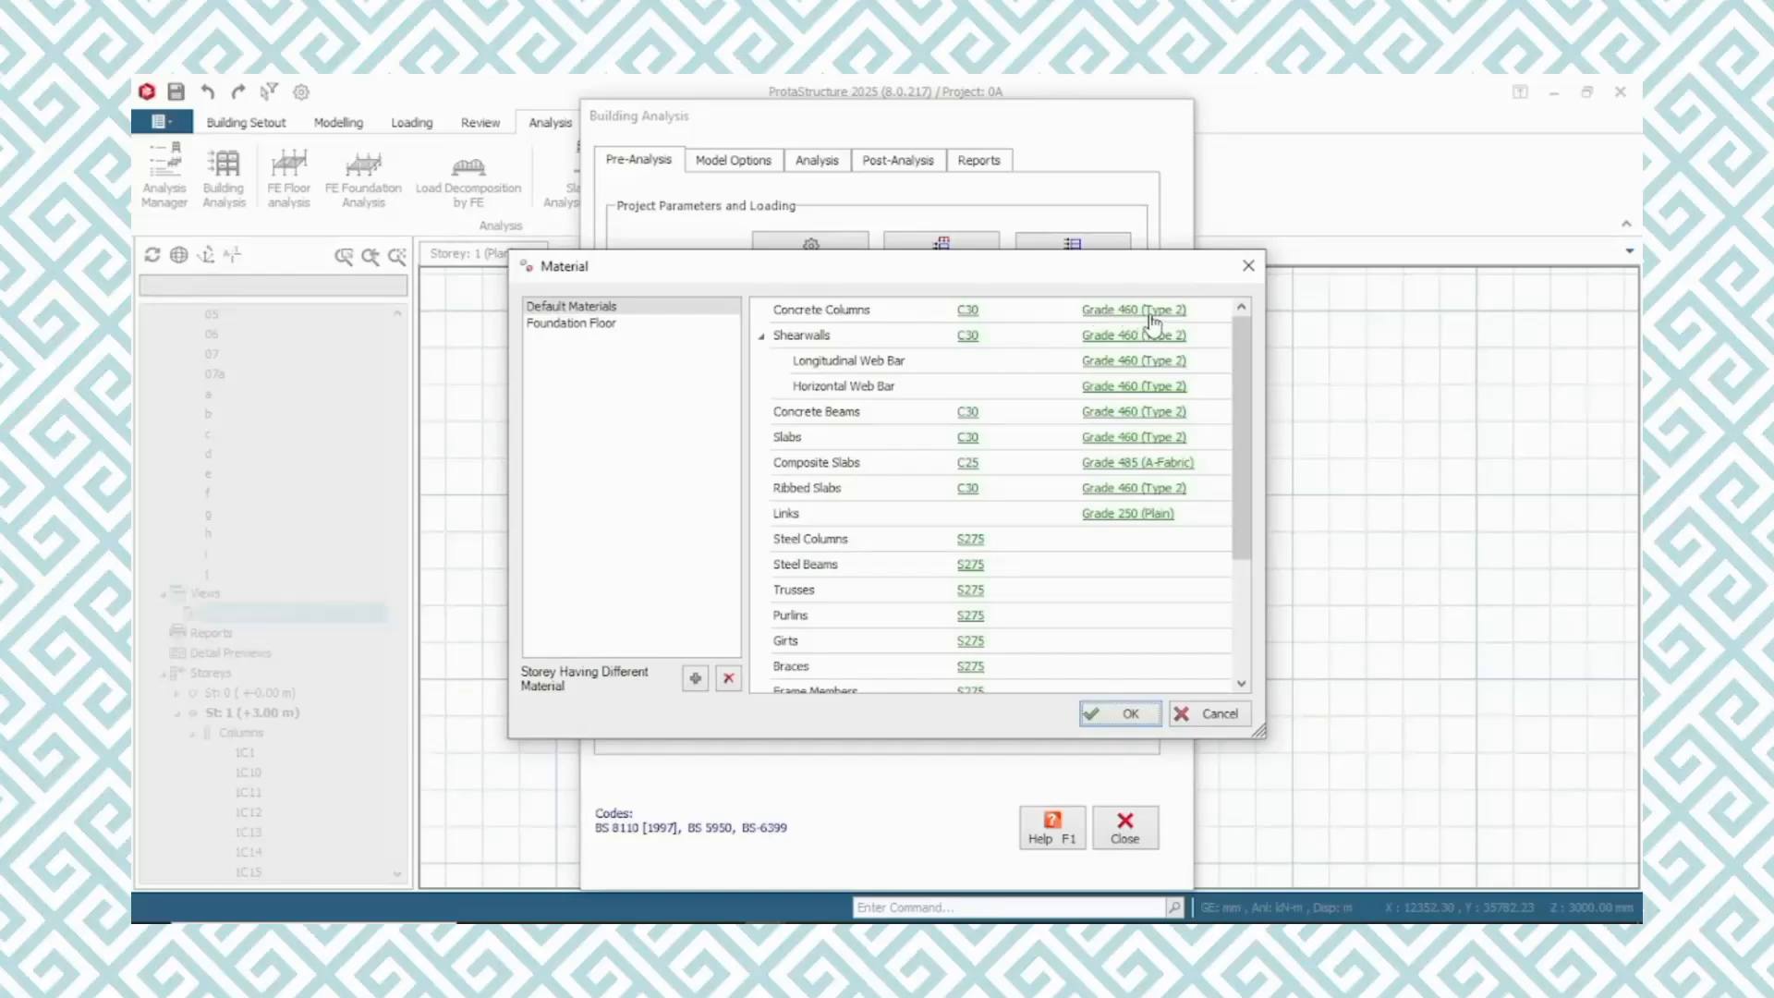
left_click(966, 312)
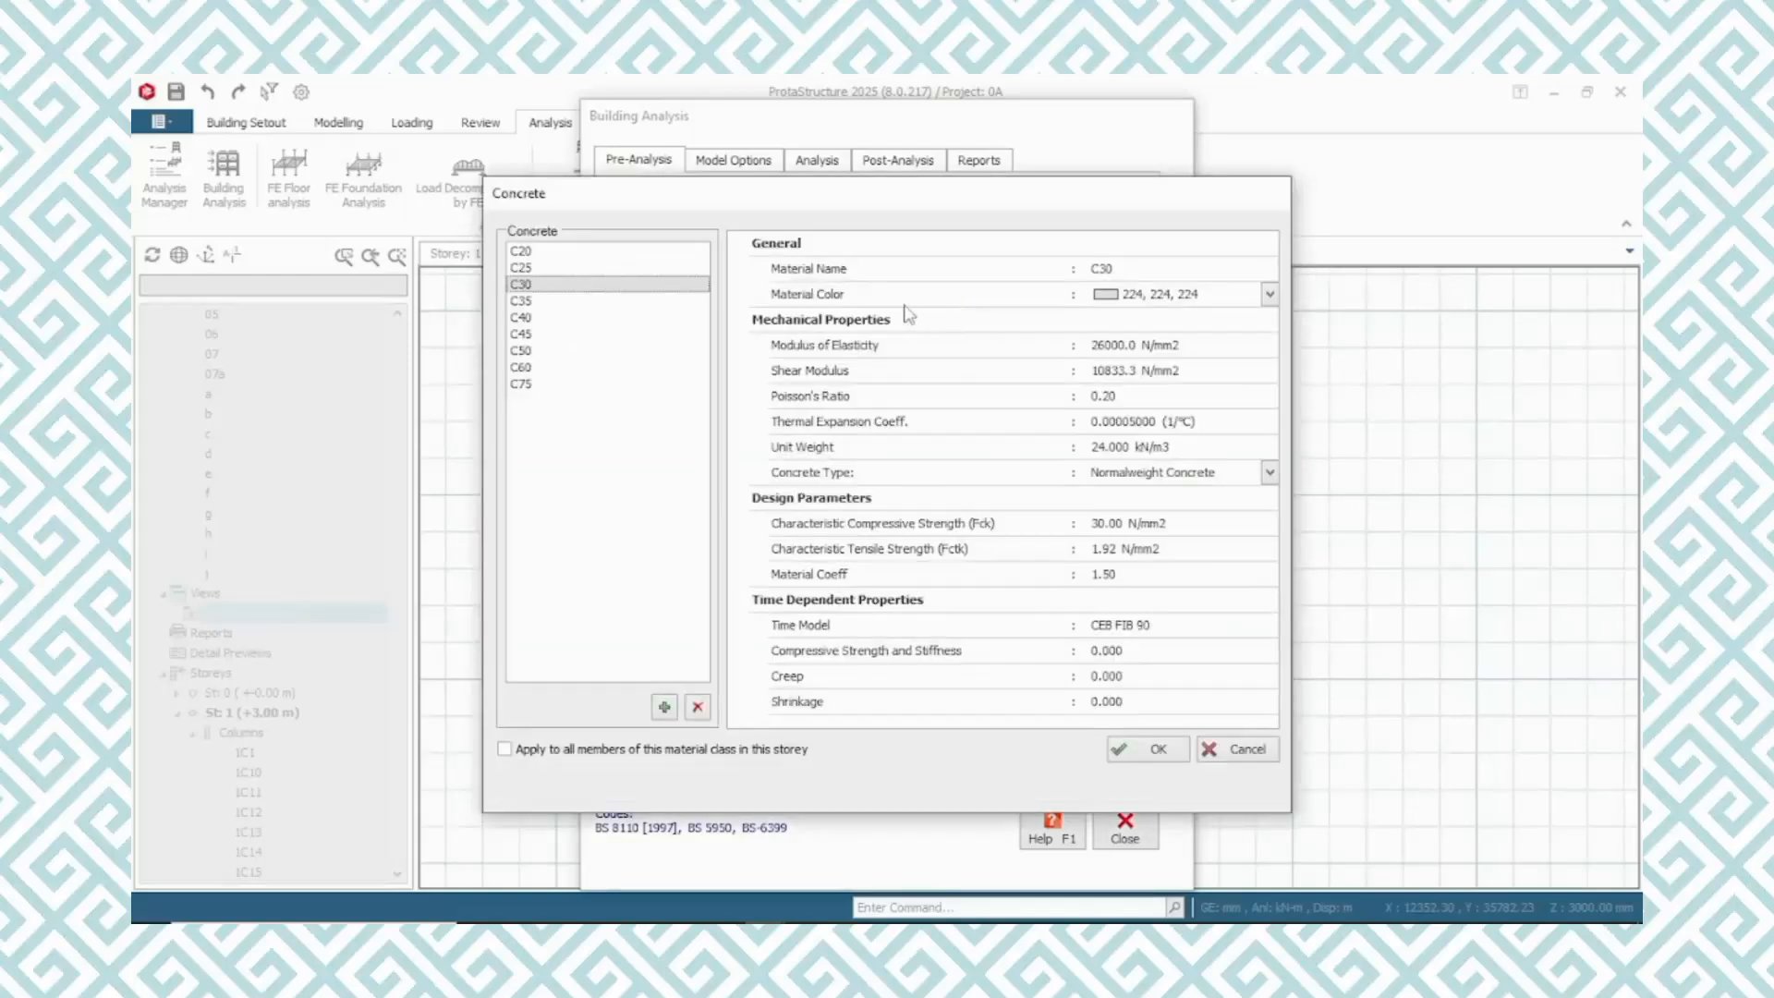
left_click(536, 302)
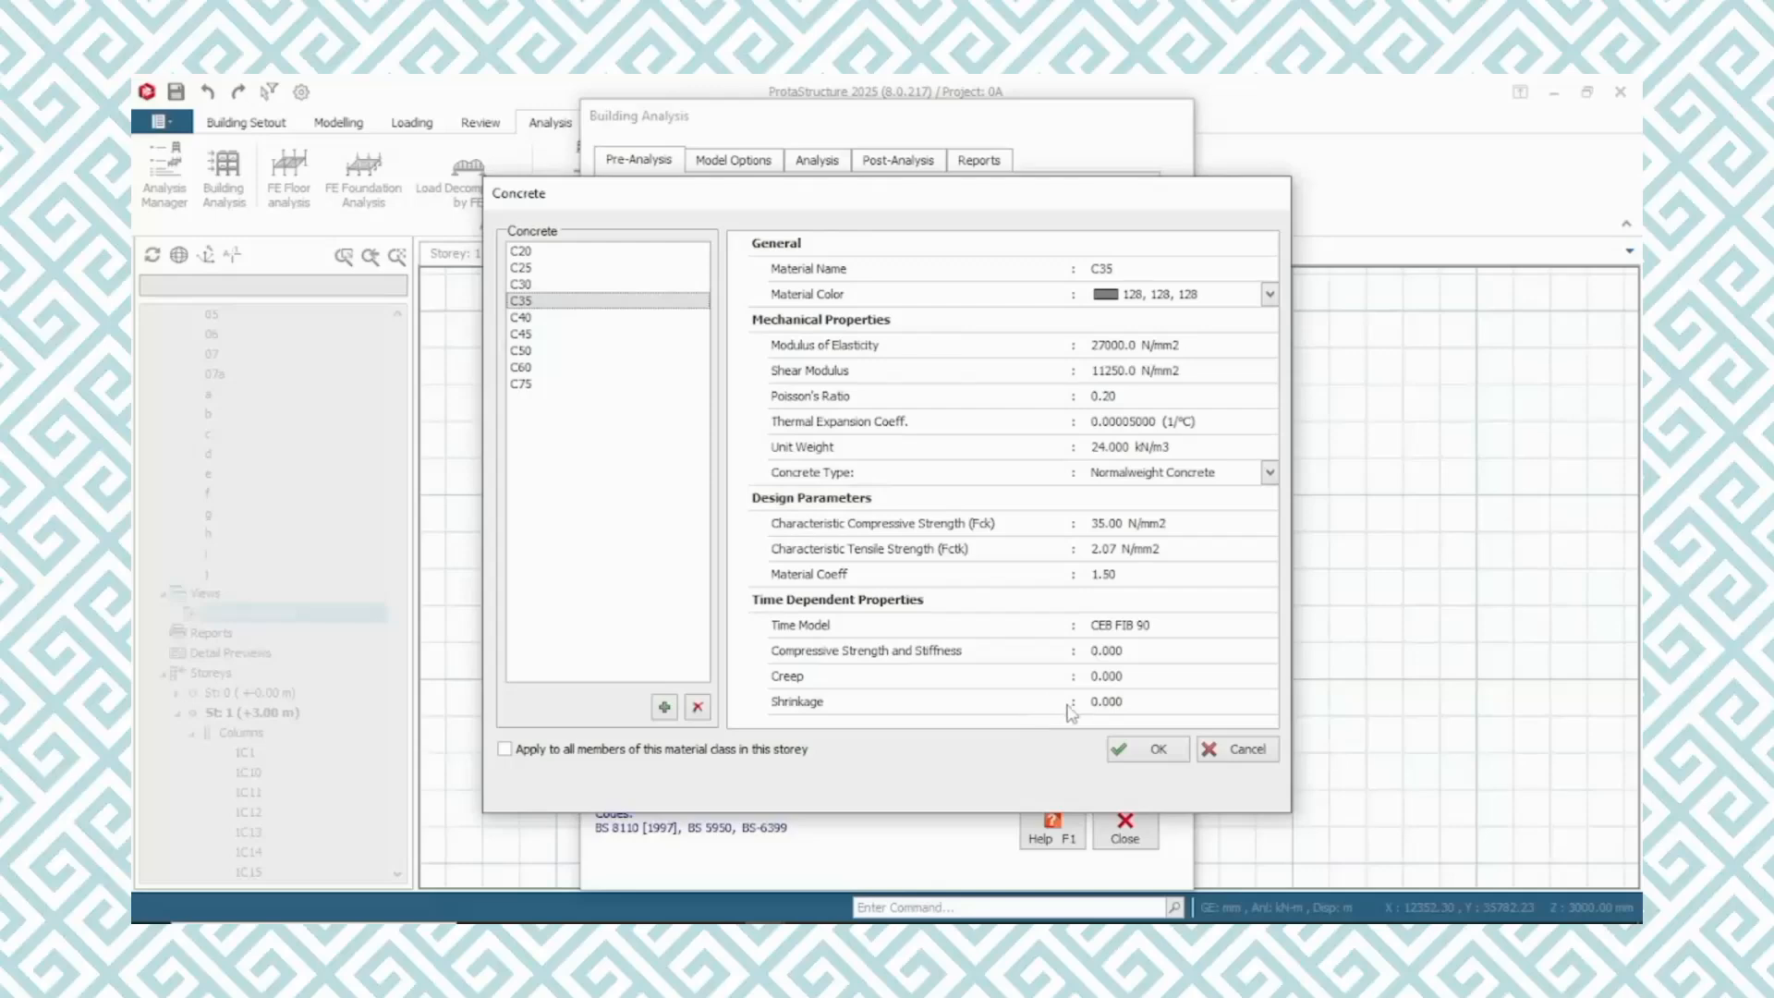
left_click(1146, 750)
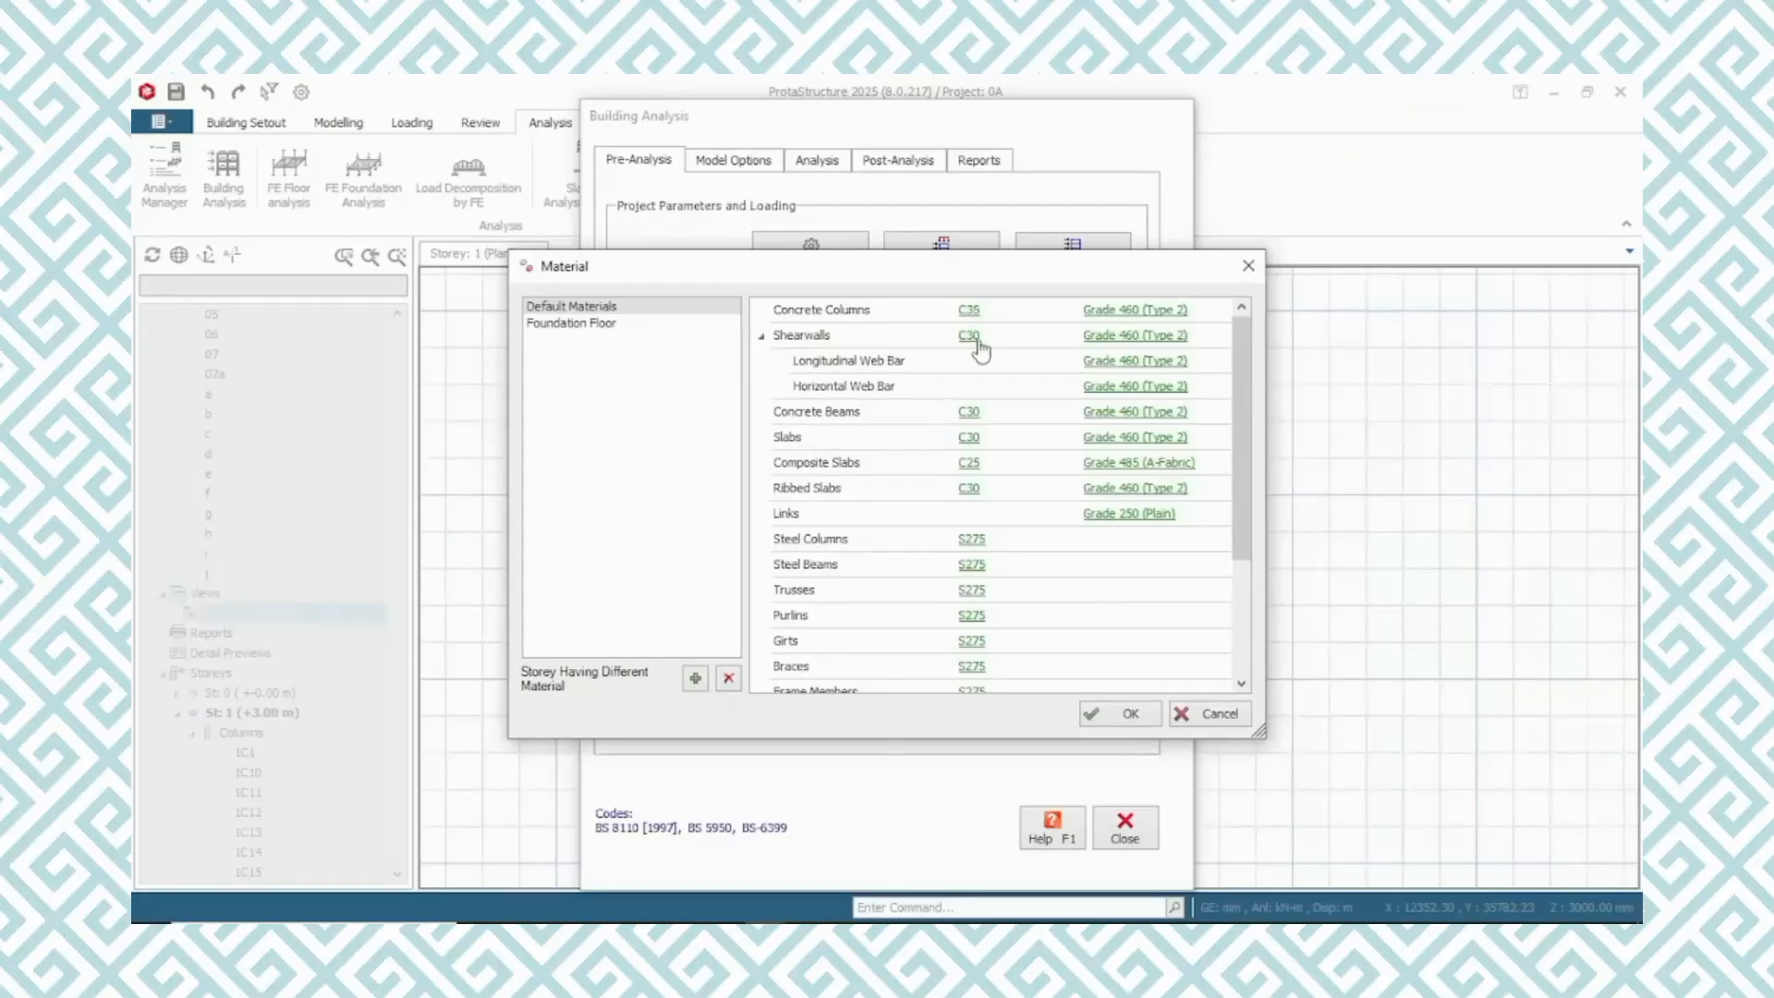
Select the Grade 250 (Plain) rebar for the concrete columns and rename it "Grade 250 (deformed)"
left_click(1113, 312)
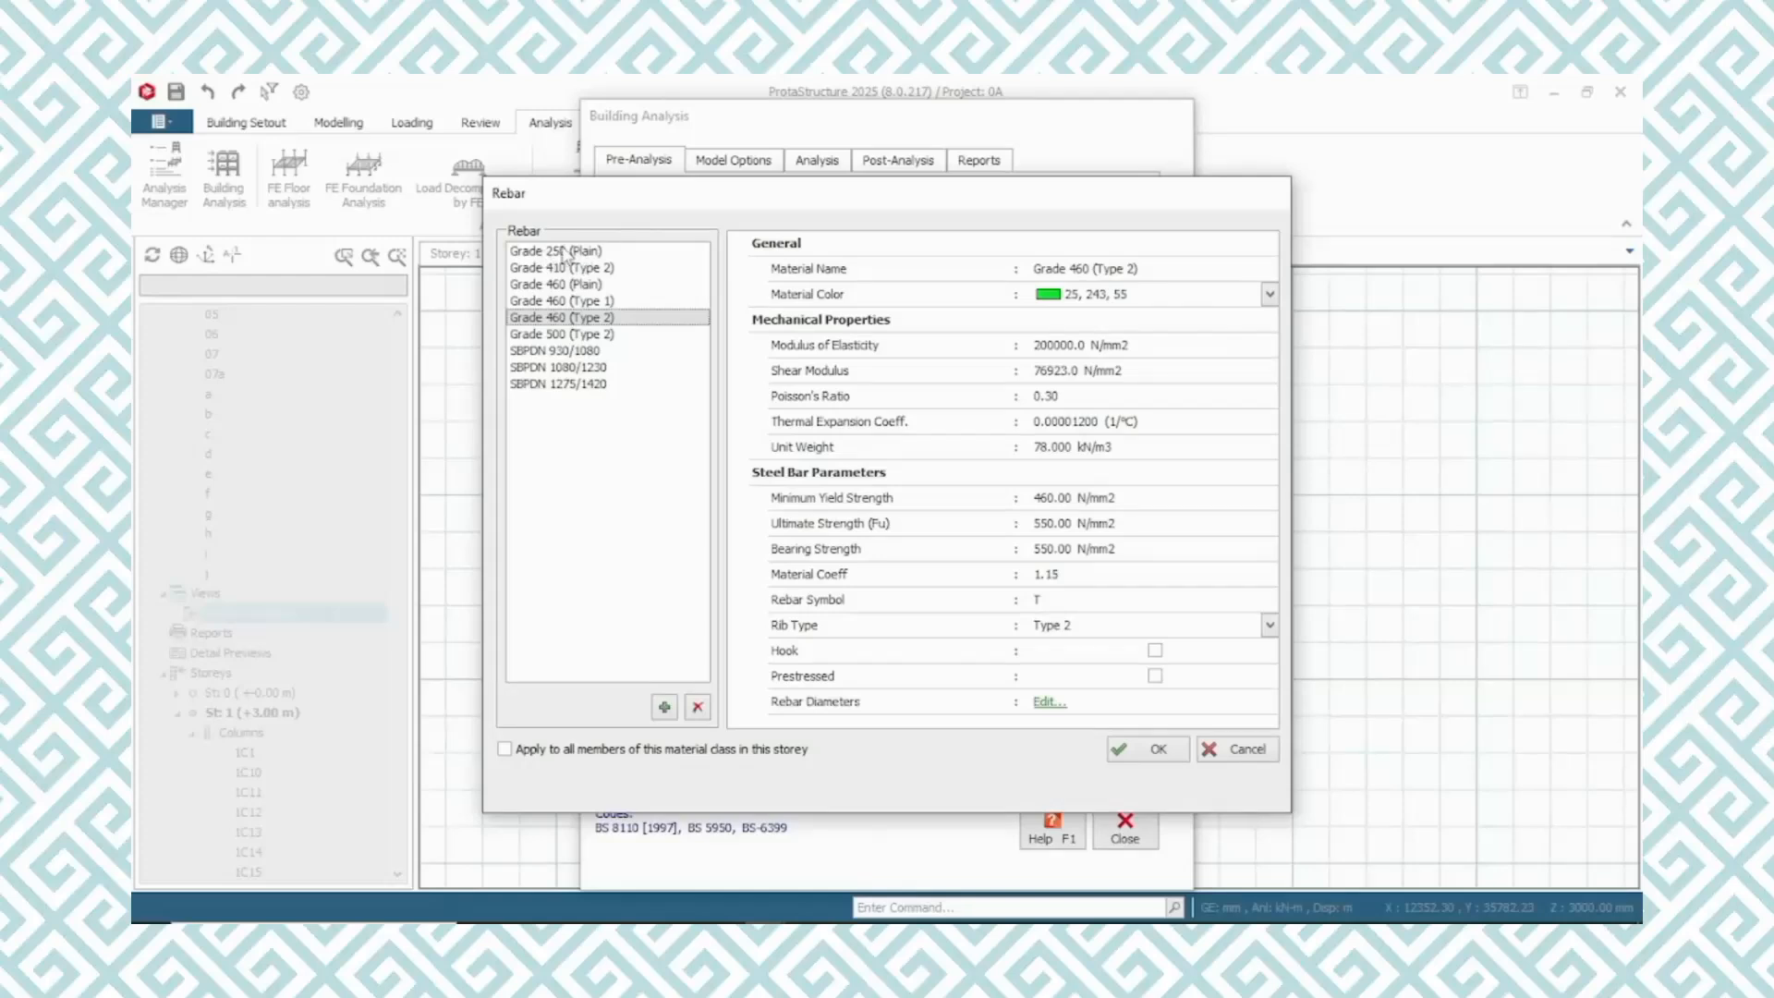
left_click(566, 252)
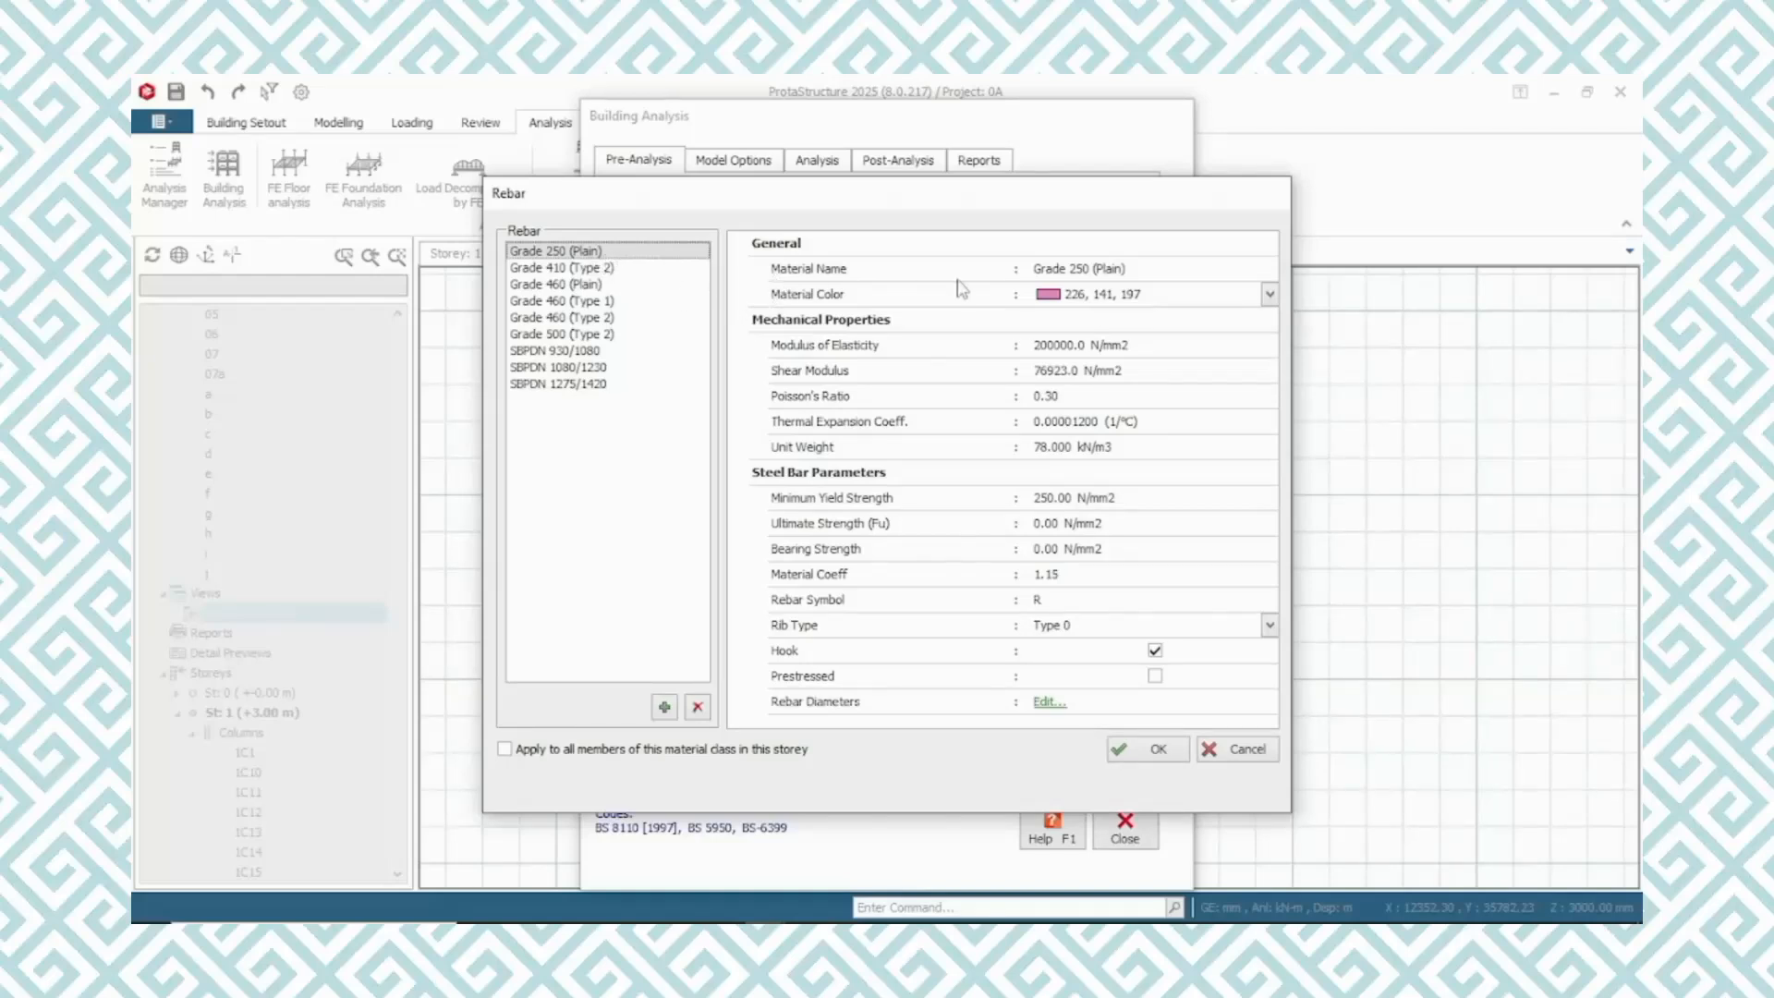
left_click(1114, 270)
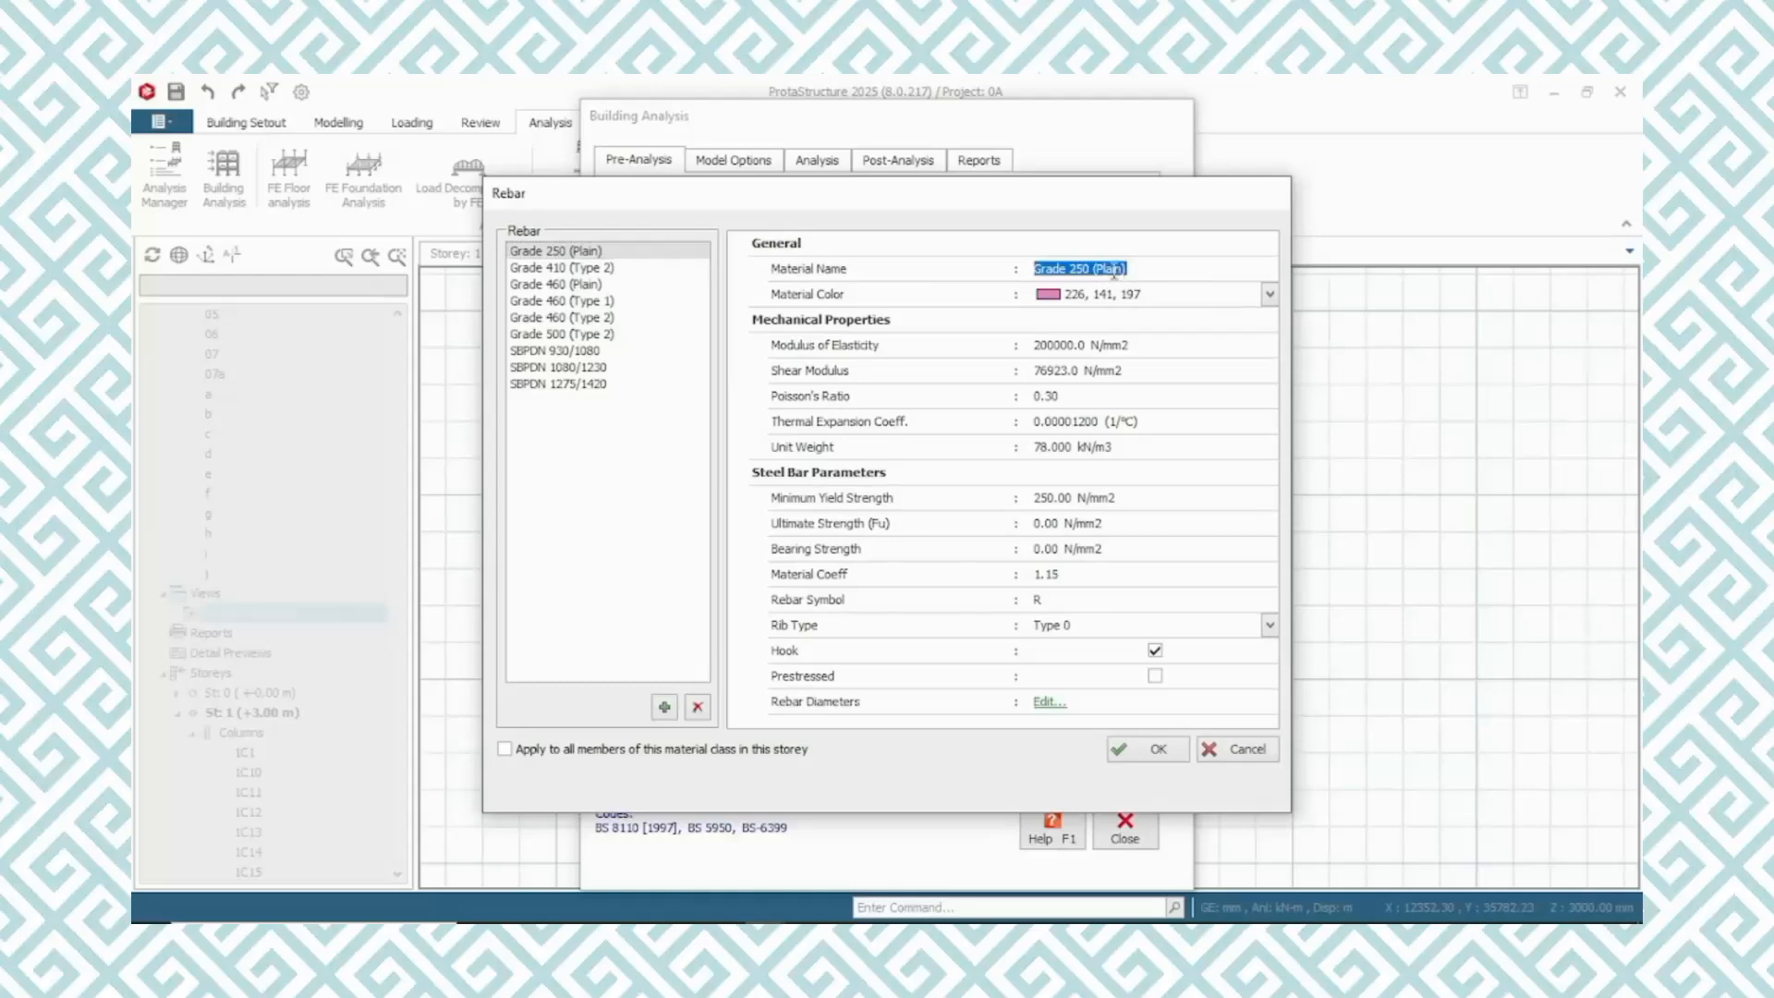
left_click(1118, 269)
type("deformed")
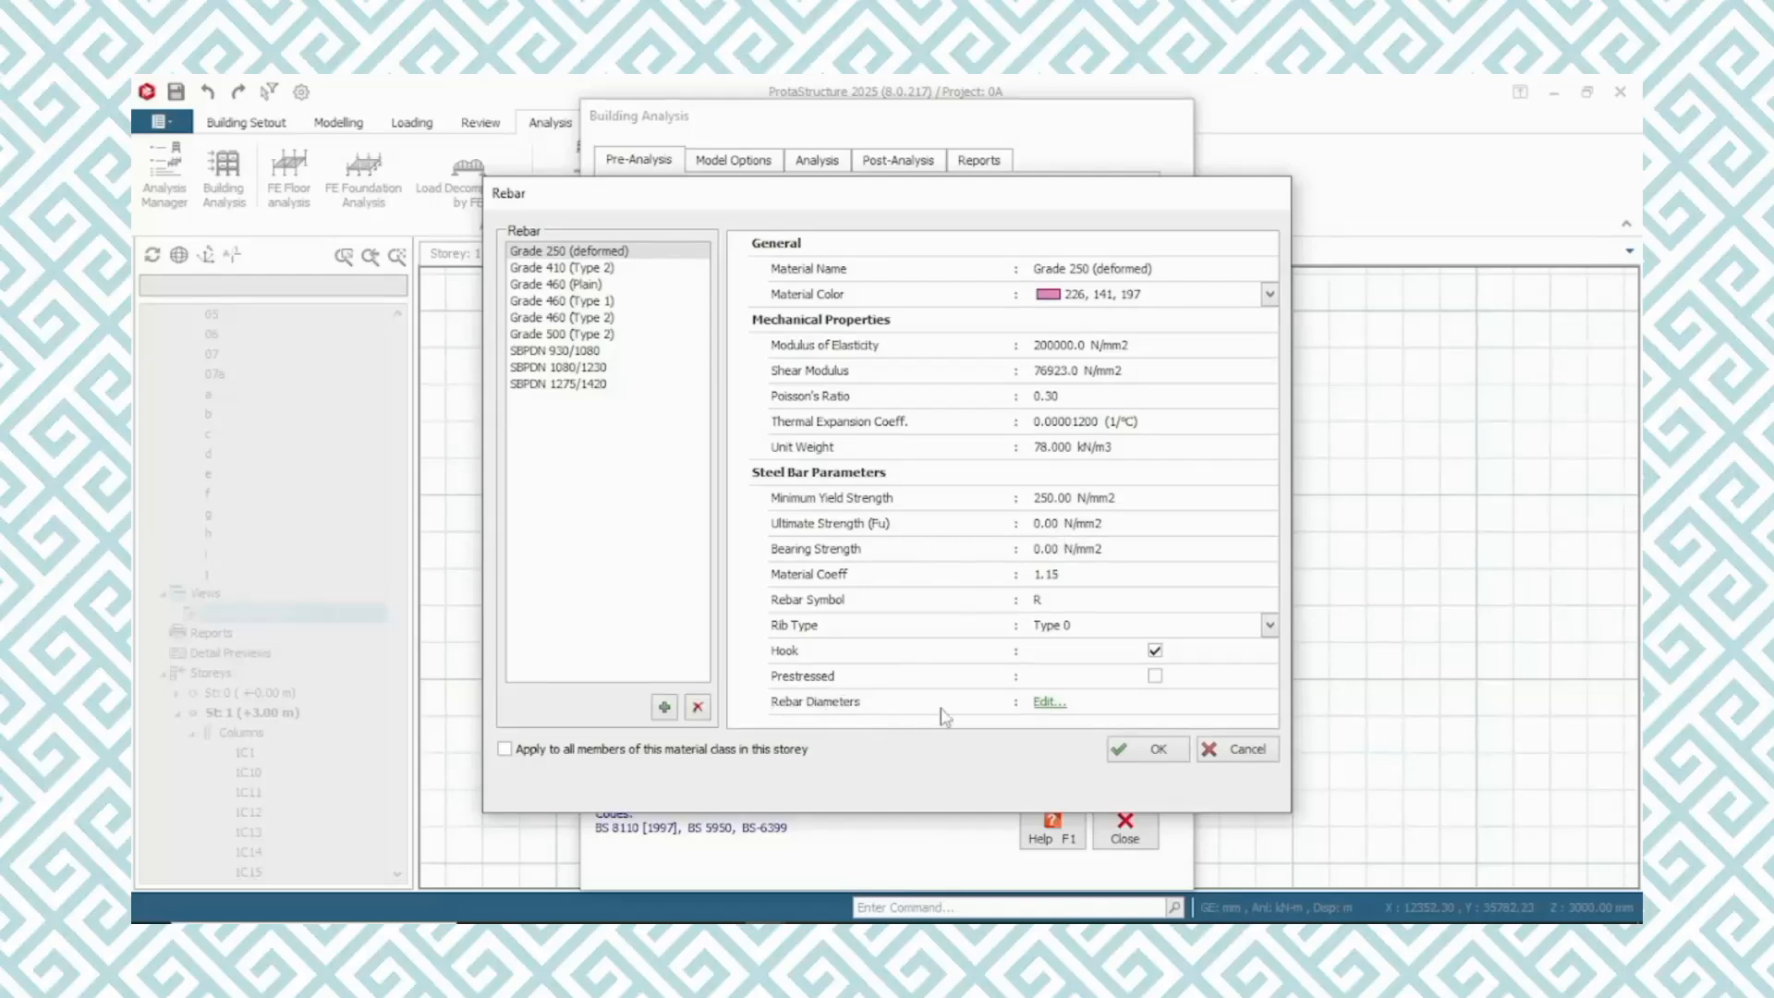
Filter the Grade 250 rebar table to column bar diameters, then accept the rebar grade for the concrete columns
left_click(1049, 704)
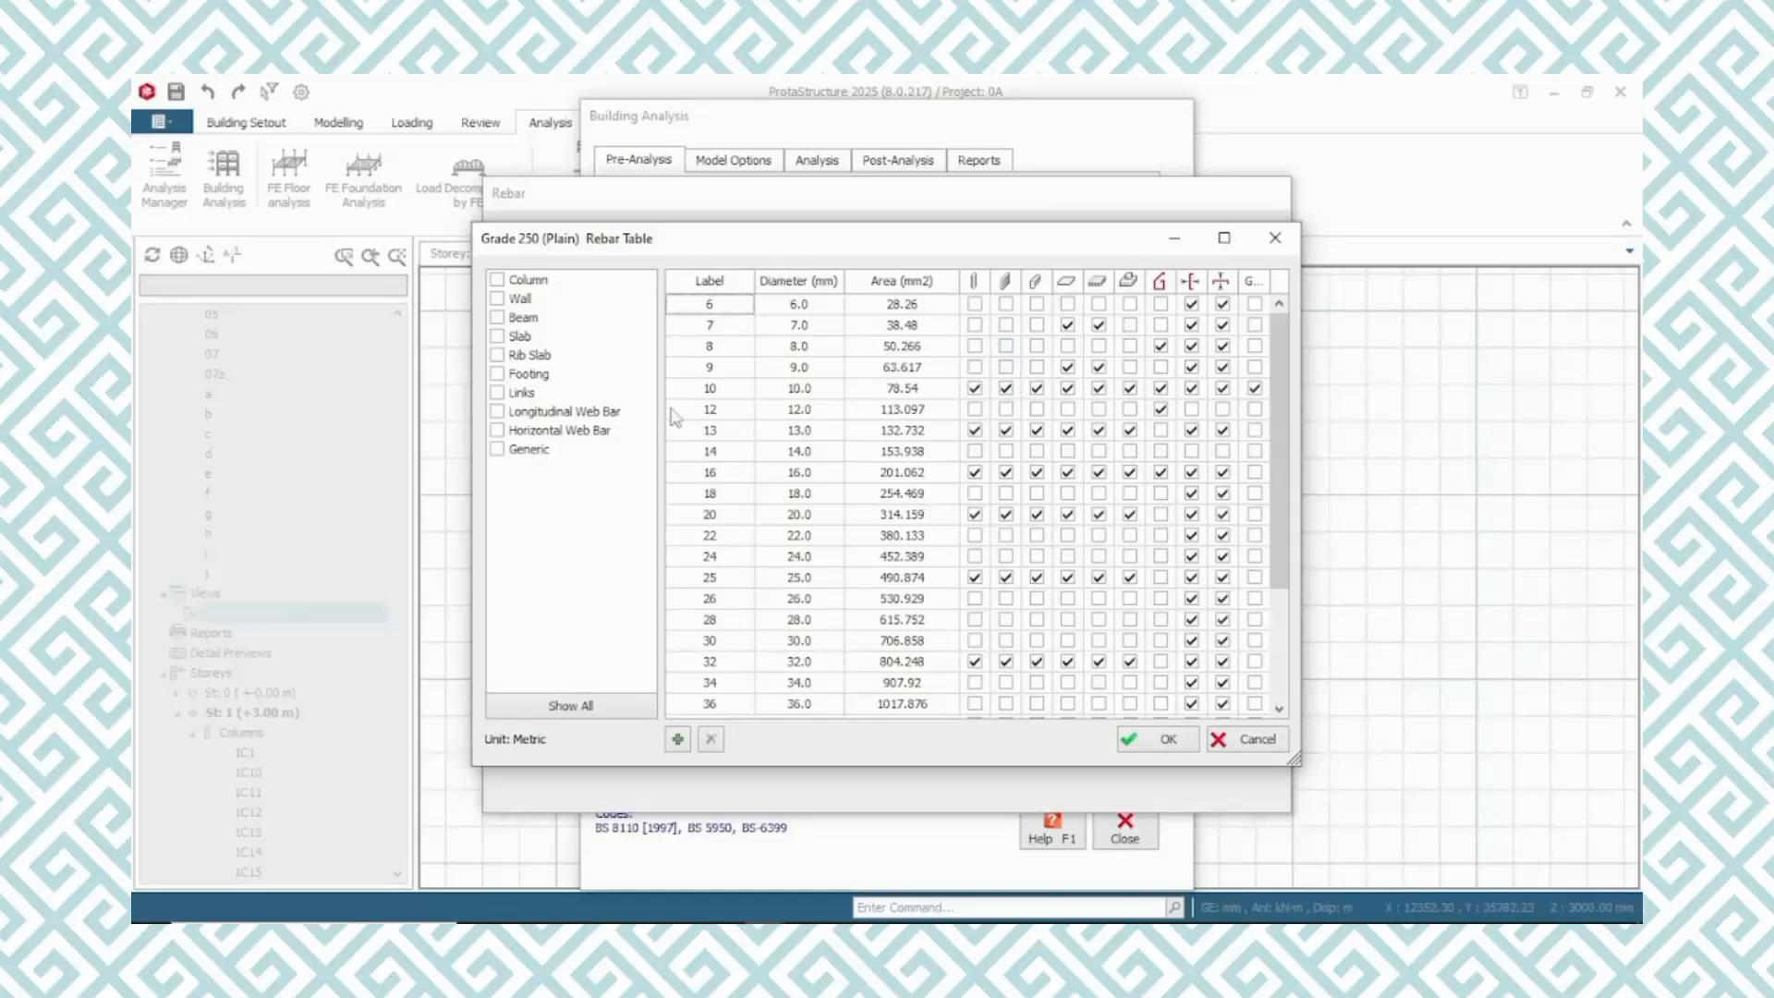
left_click(499, 281)
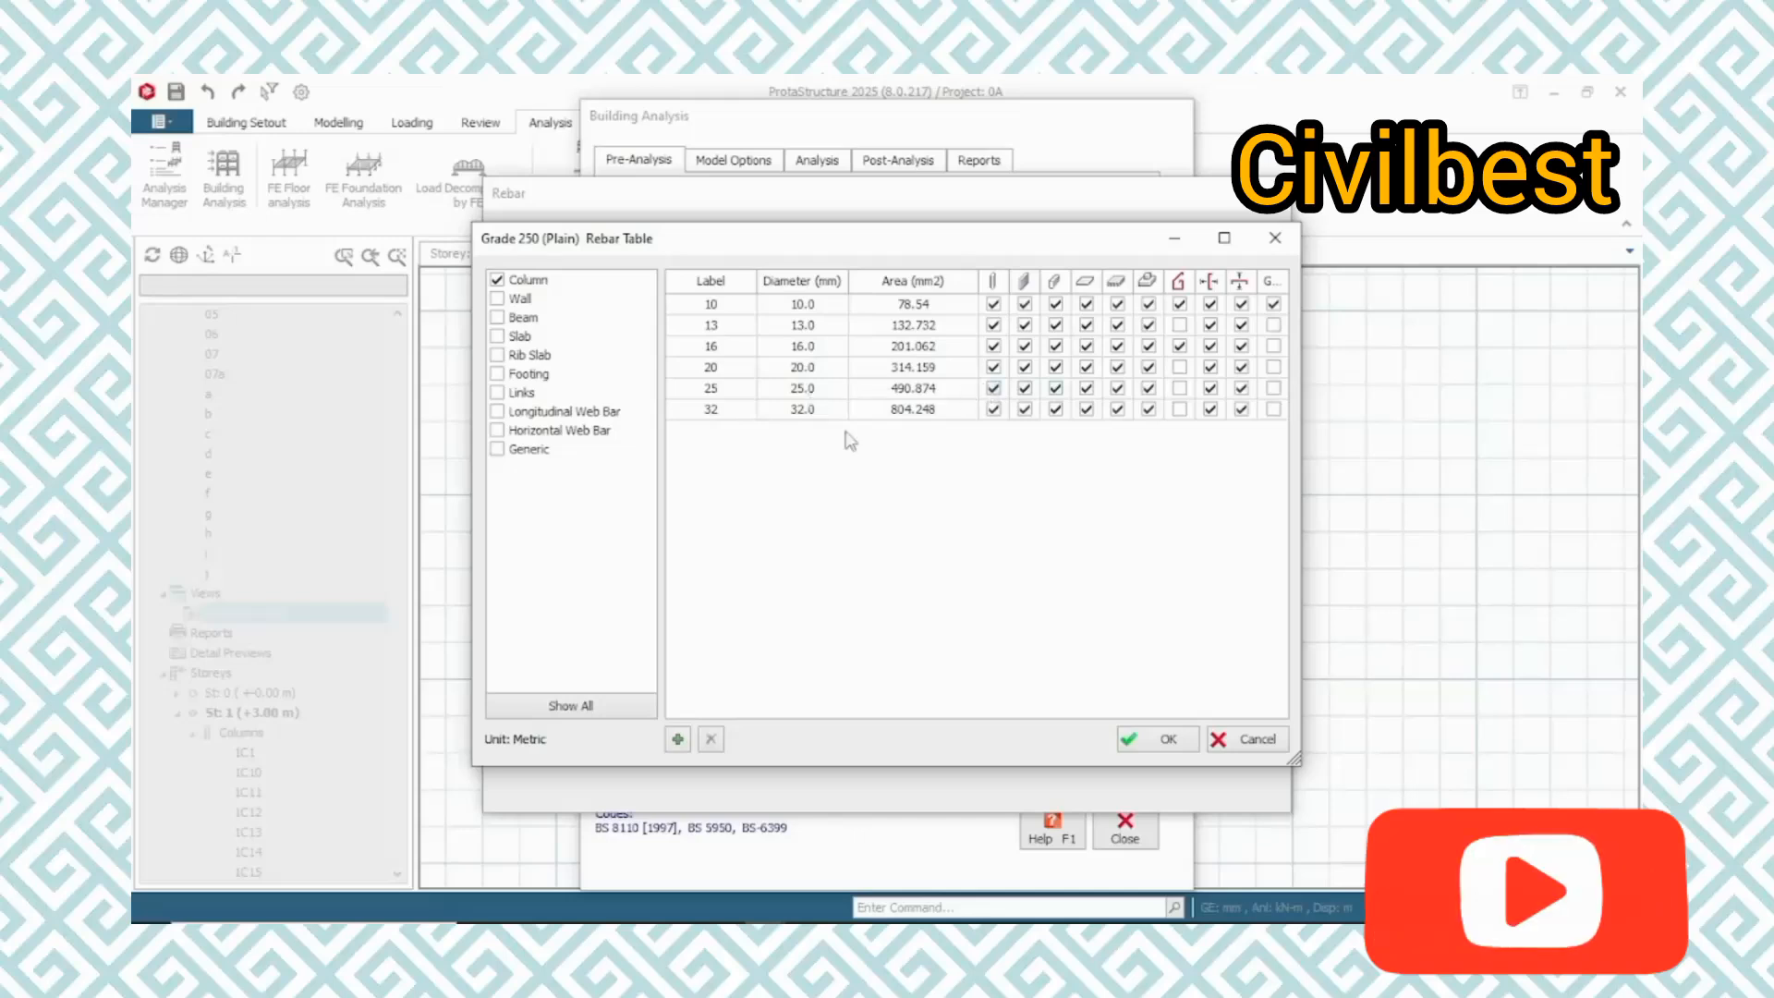
left_click(1160, 739)
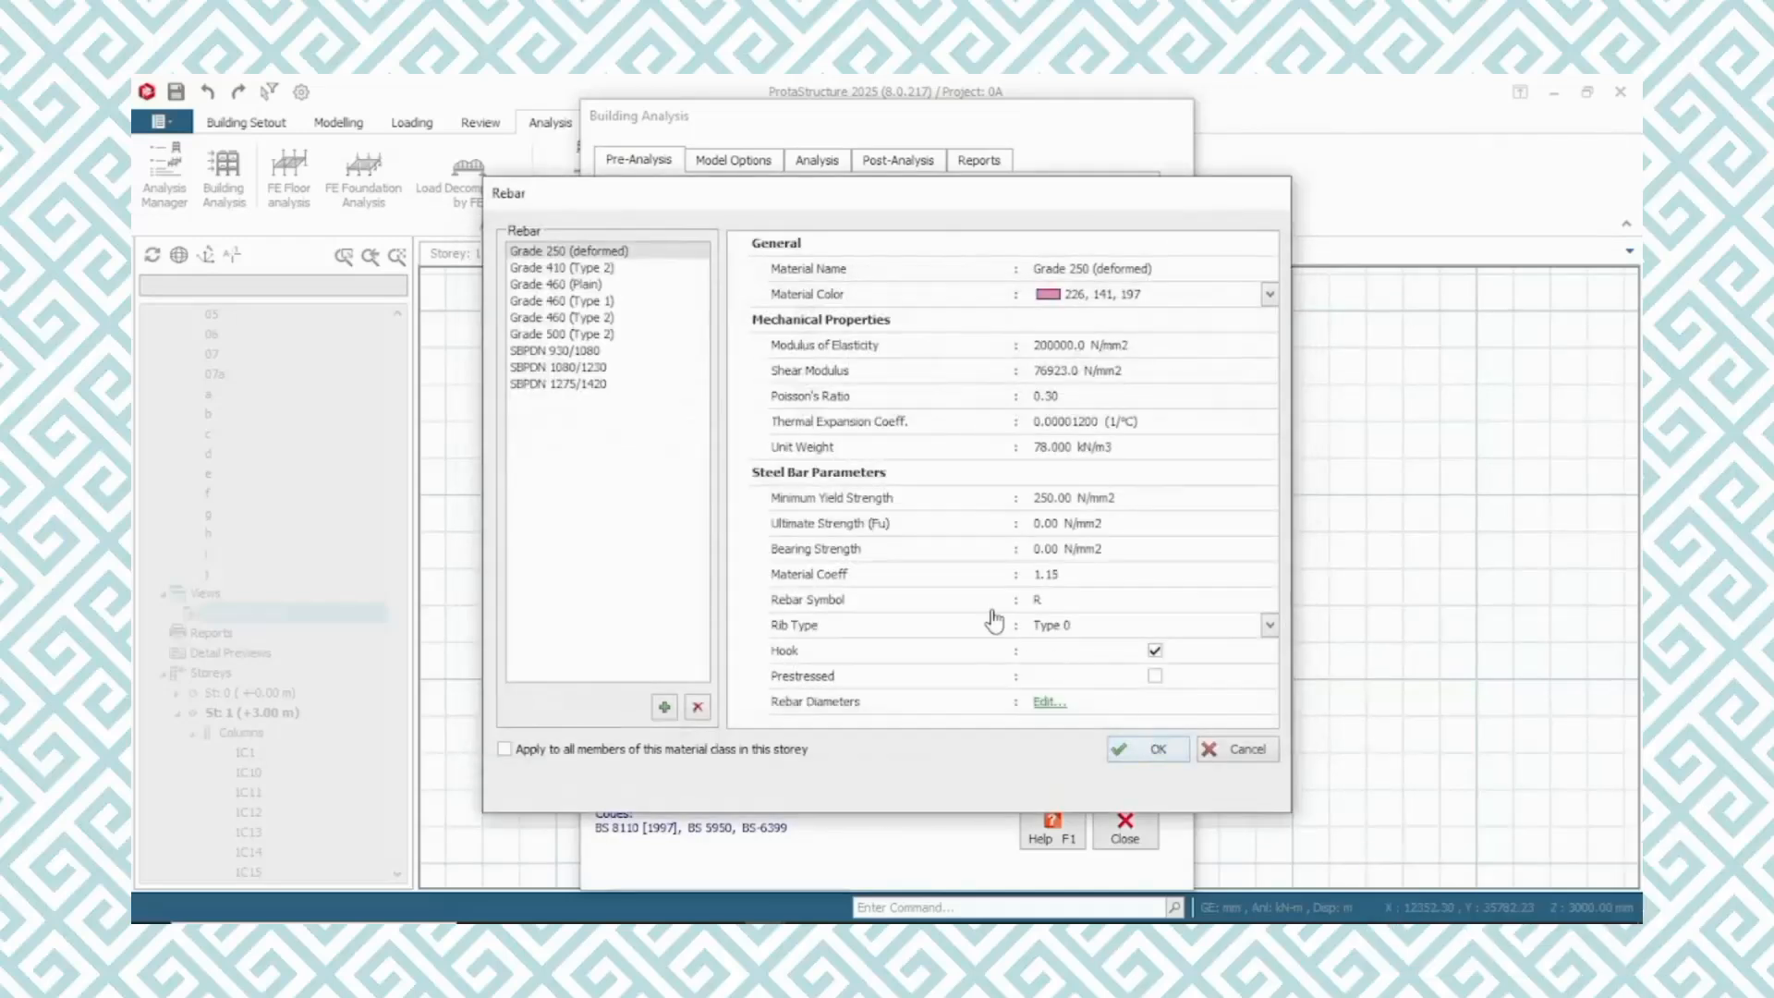
left_click(1153, 752)
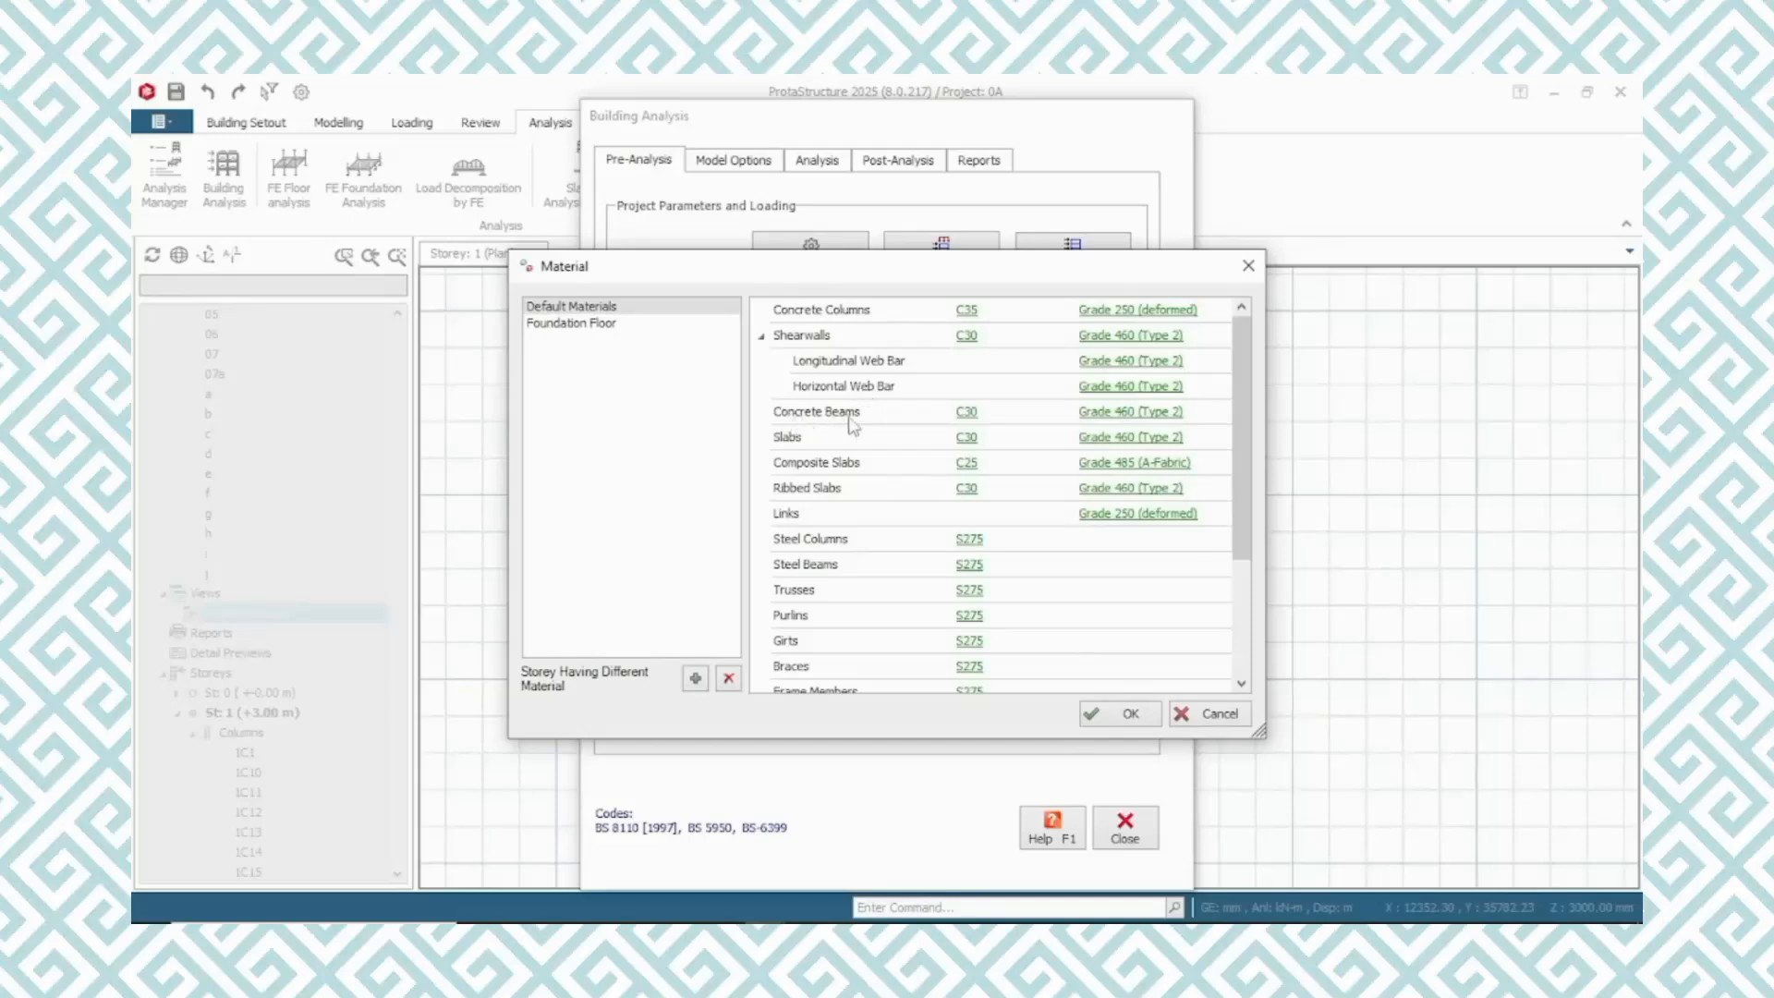
Set the concrete beams' material to C35
left_click(969, 418)
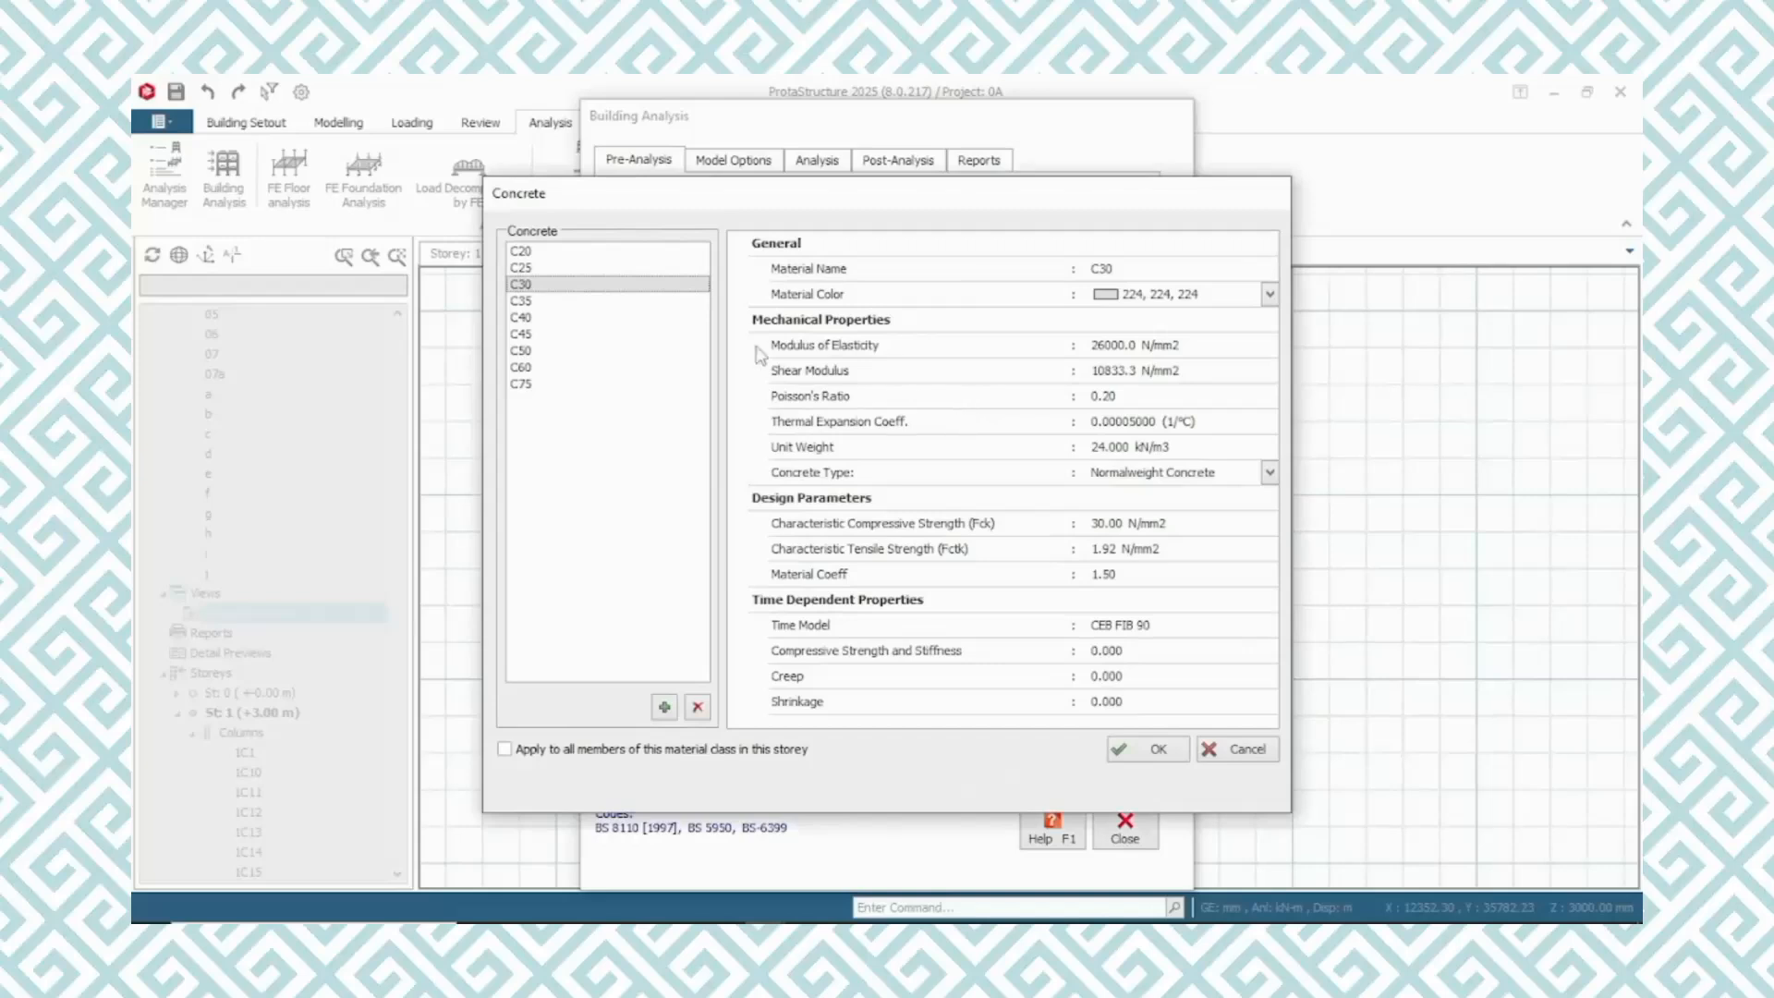
left_click(525, 301)
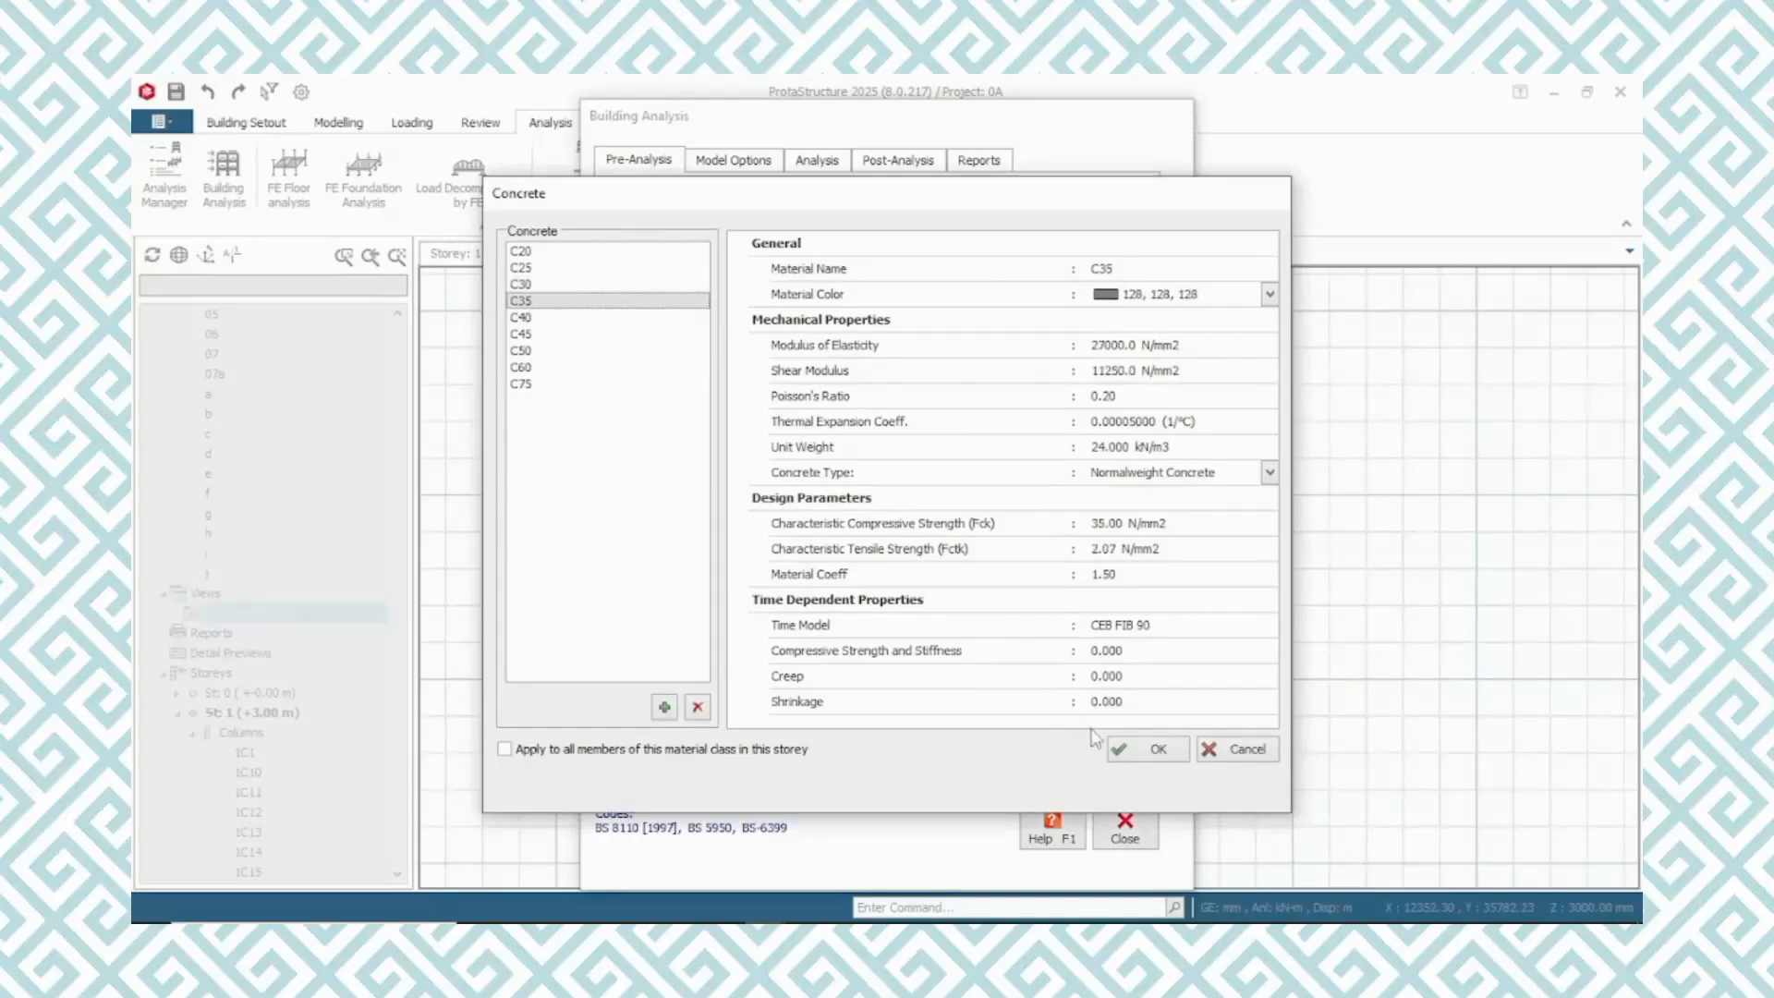
left_click(1150, 749)
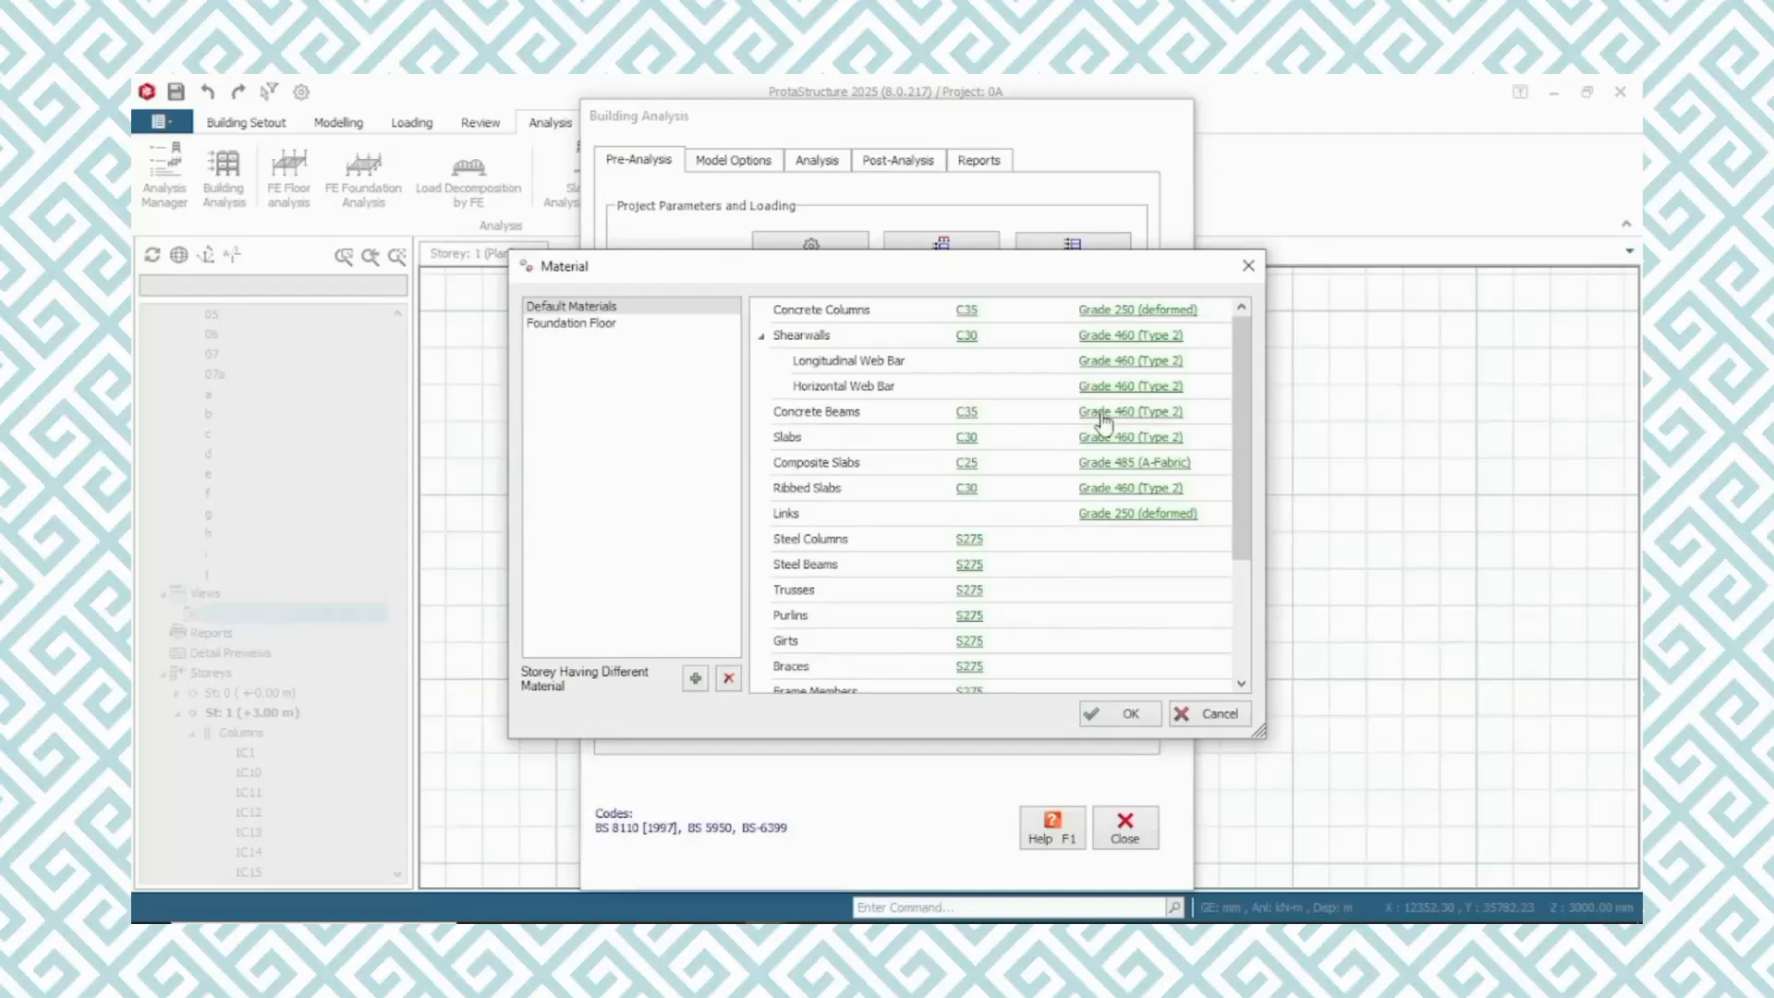
Assign Grade 250 (deformed) rebar to the concrete beams after checking its beam bar diameters
left_click(1149, 419)
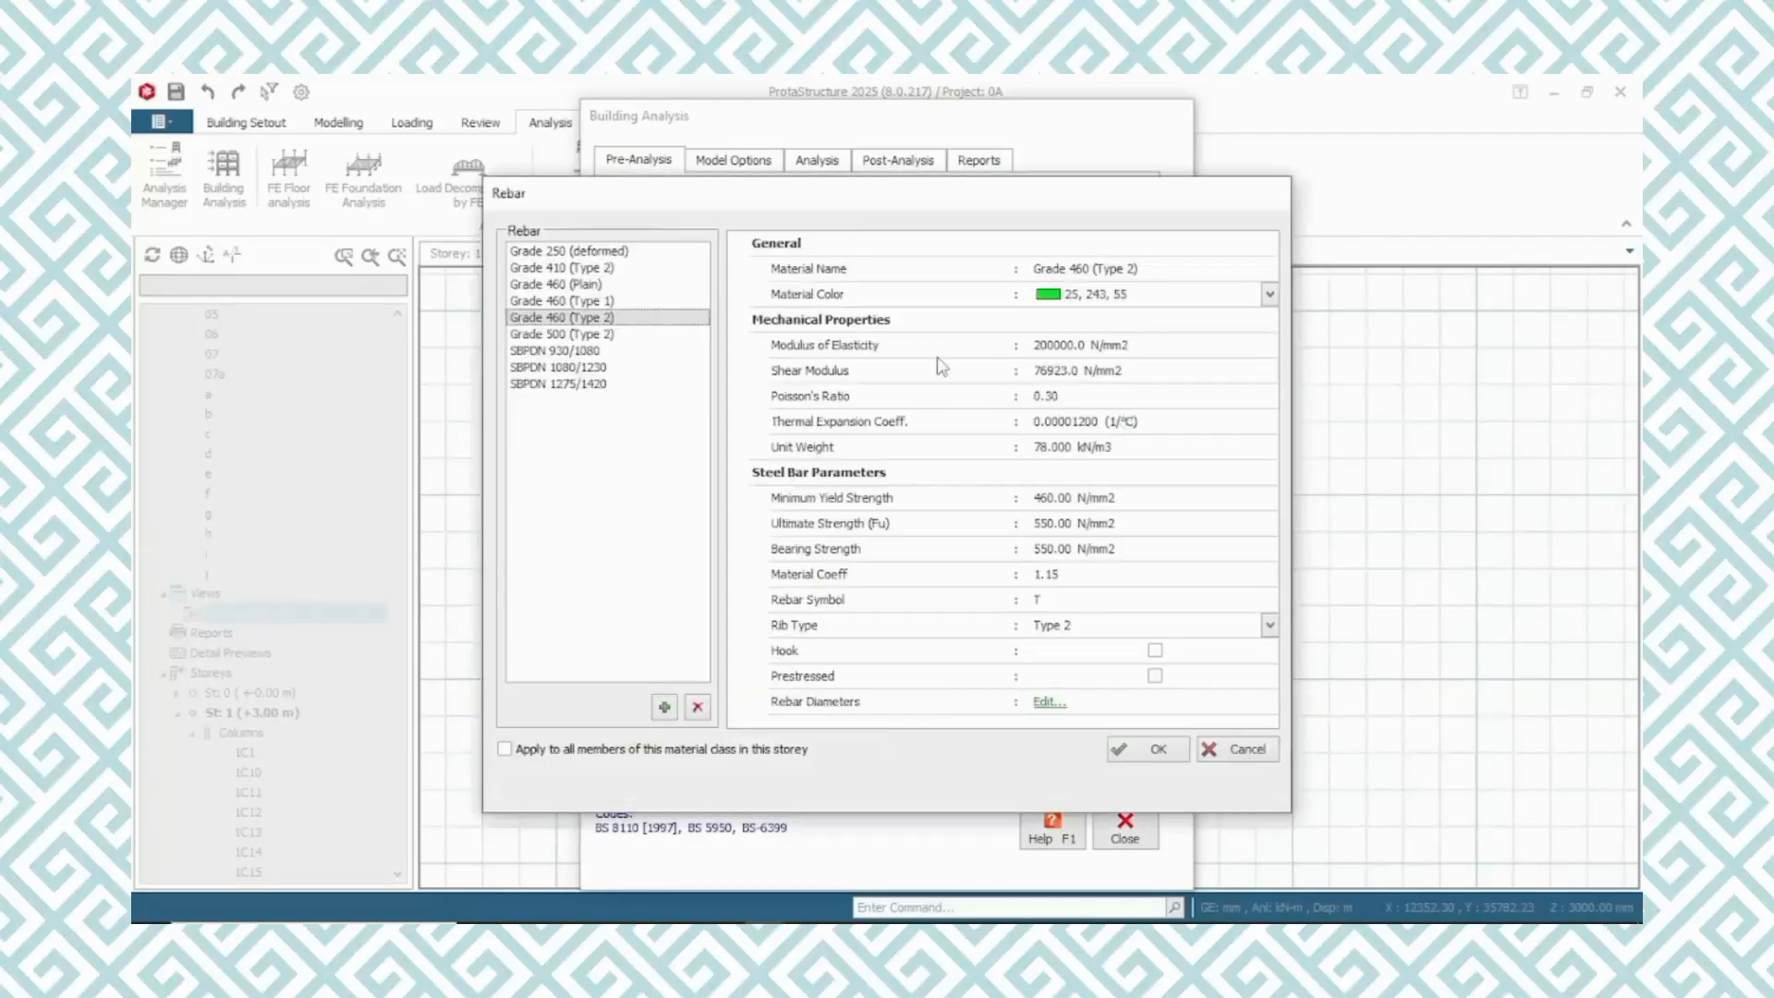
left_click(578, 251)
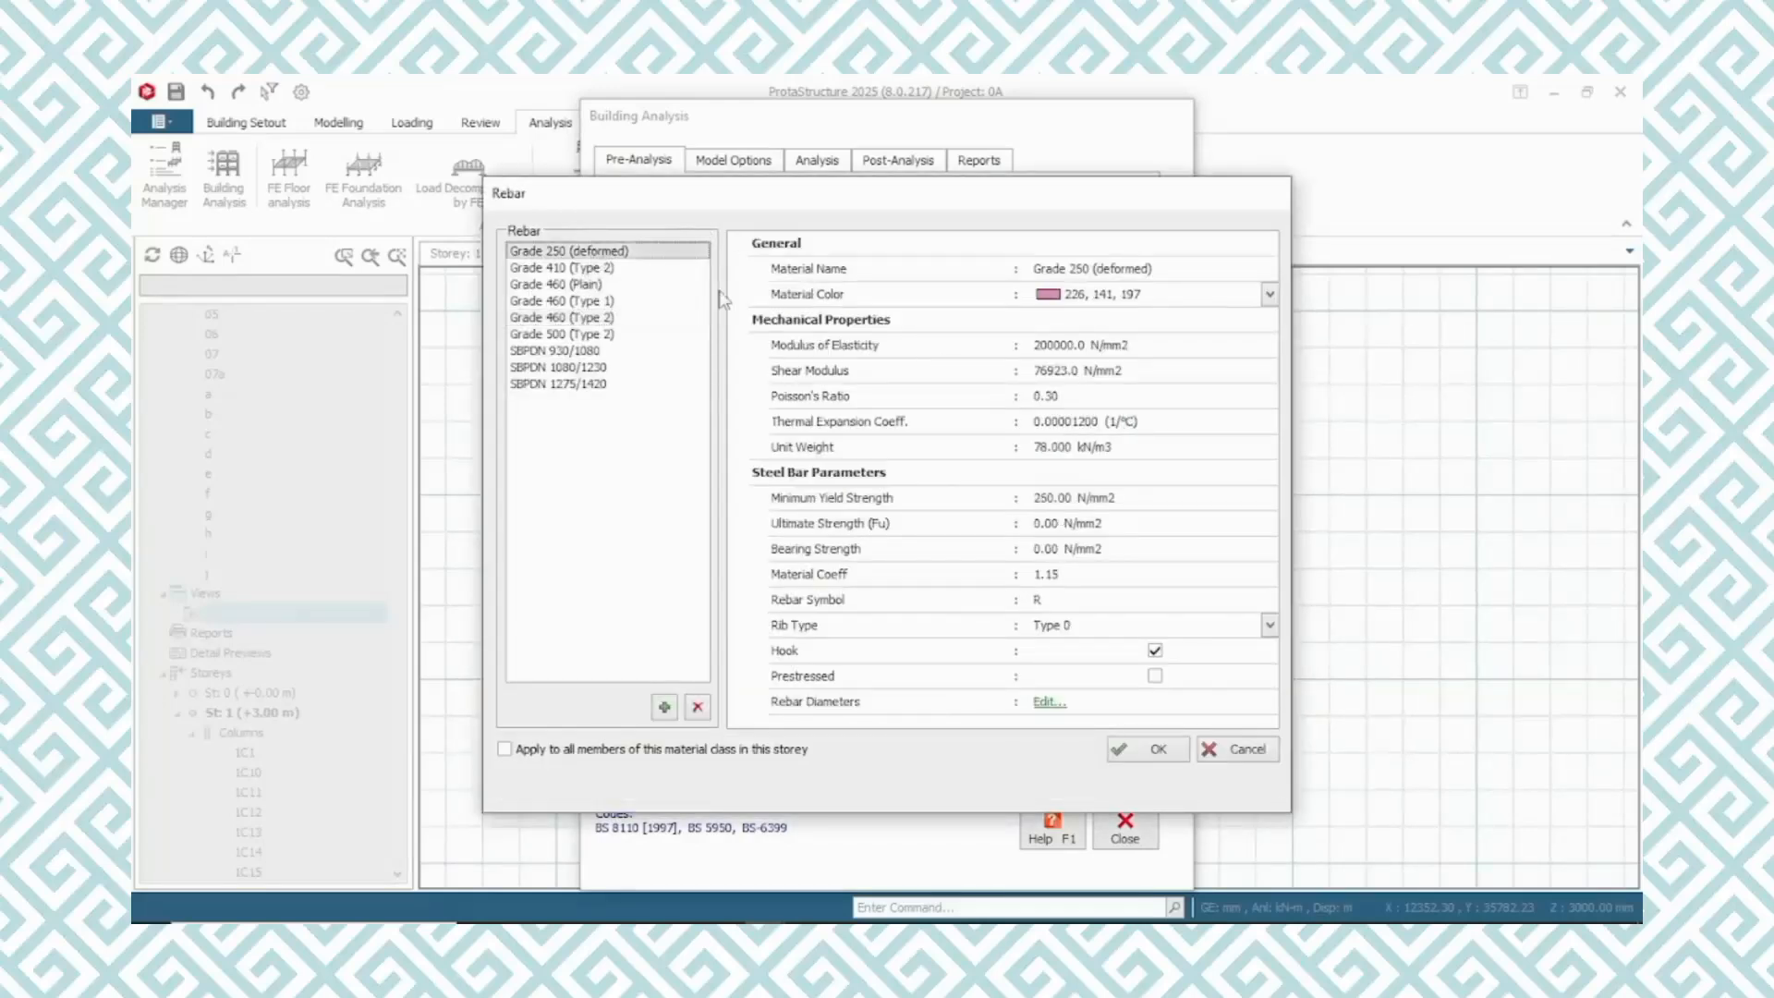
left_click(1050, 703)
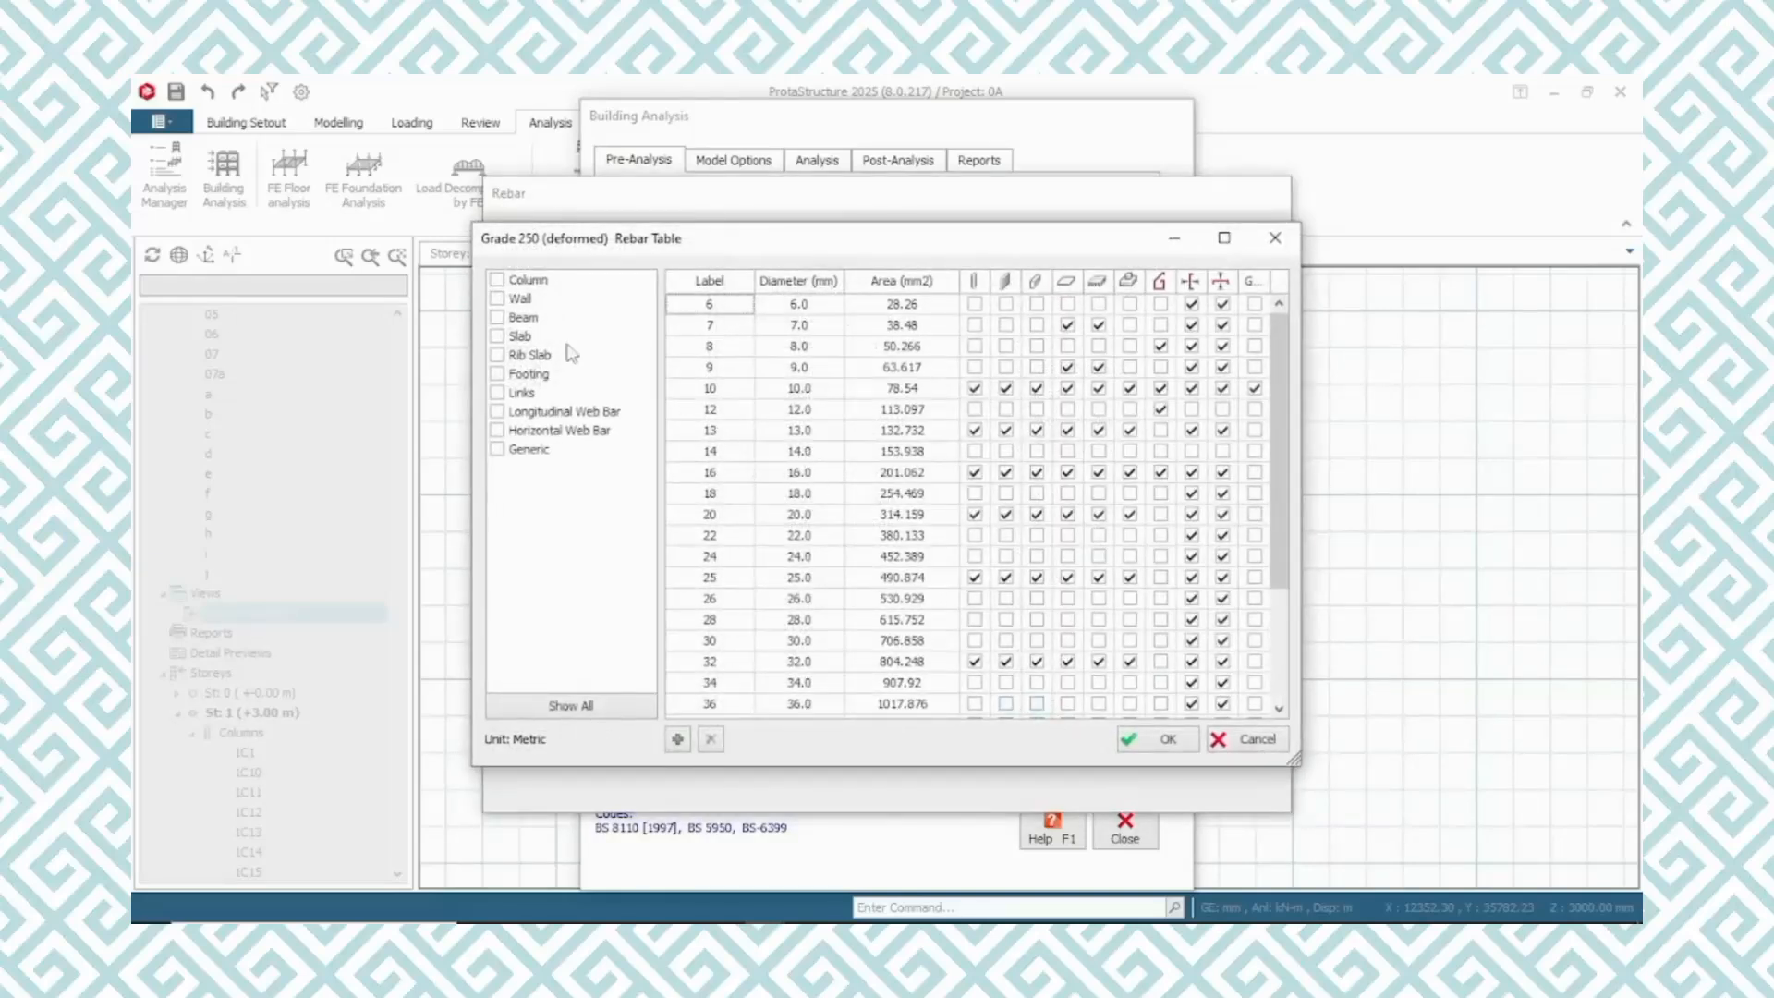
left_click(499, 318)
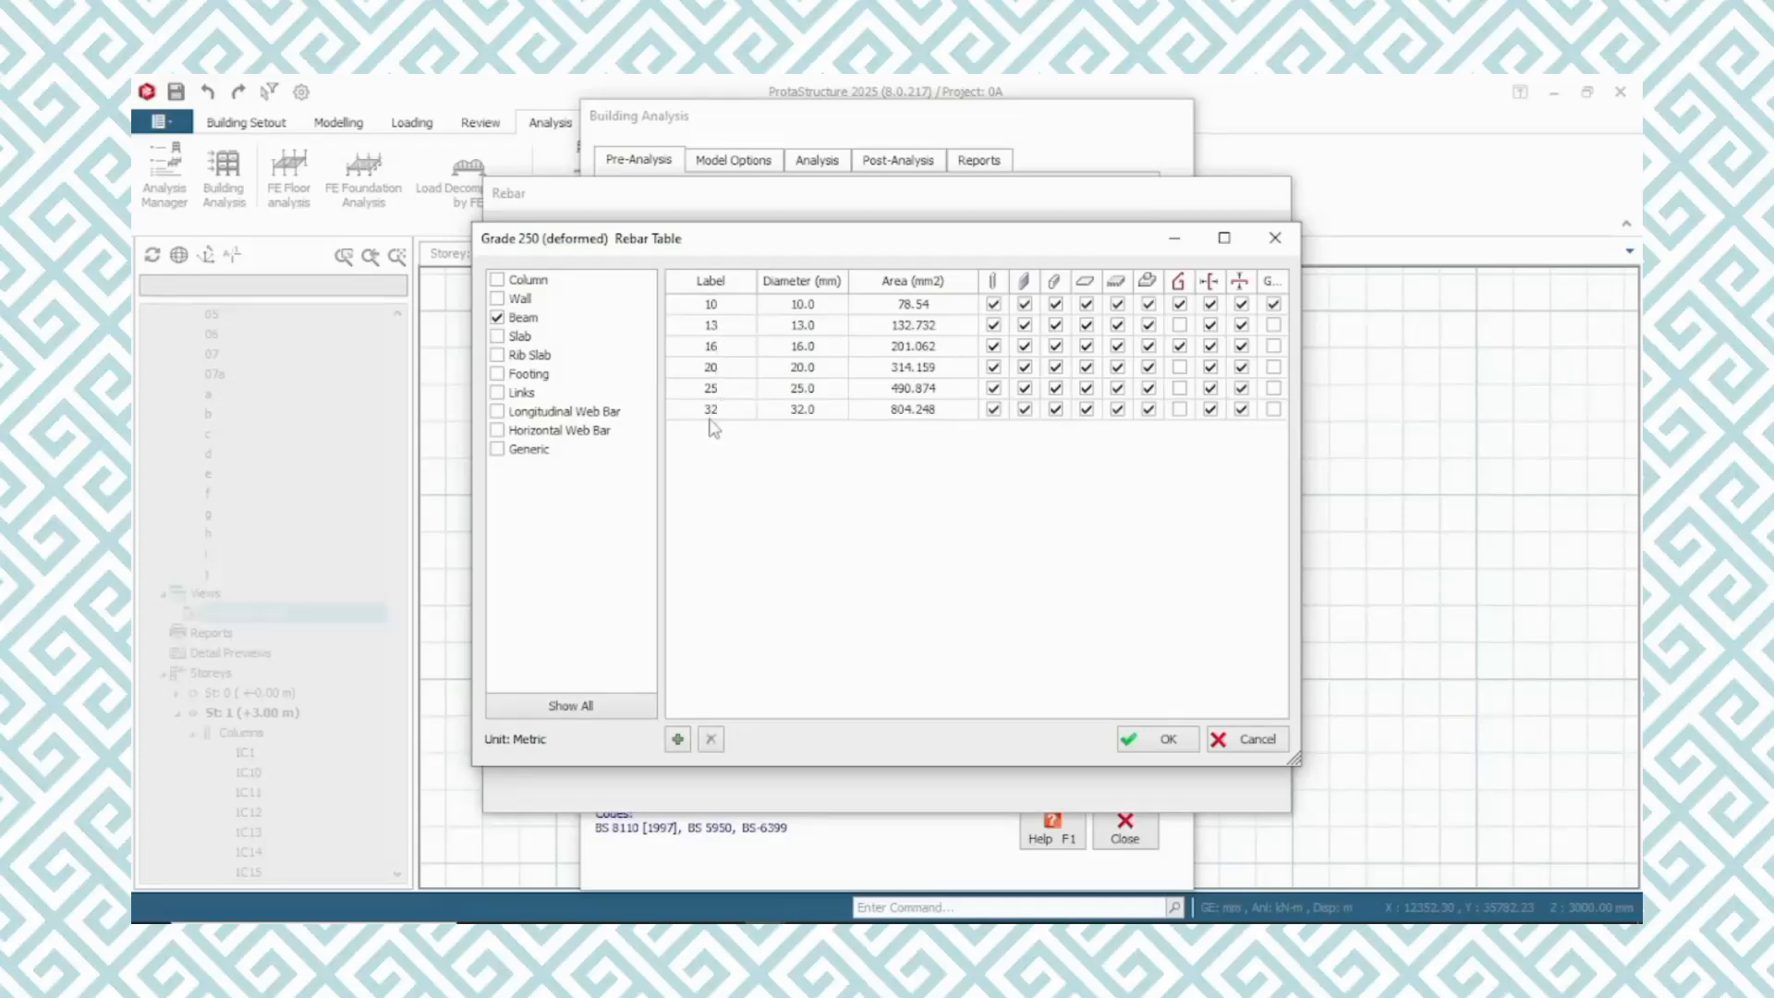
left_click(1168, 742)
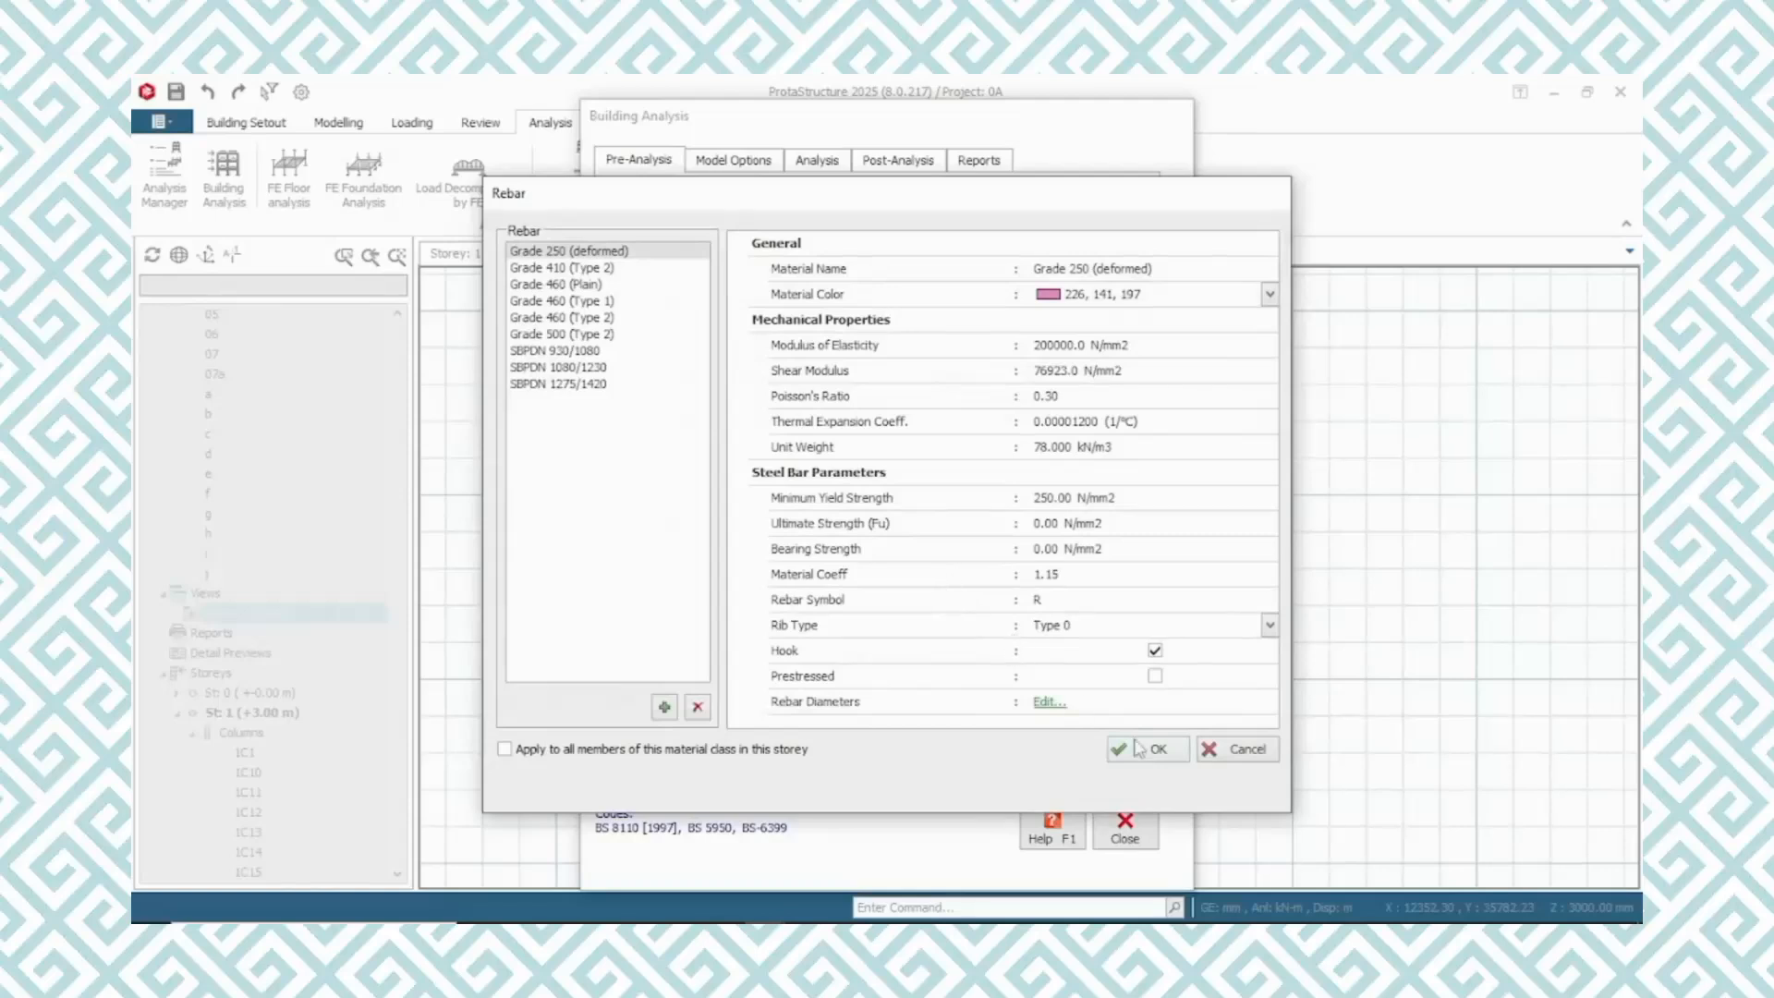
left_click(1151, 751)
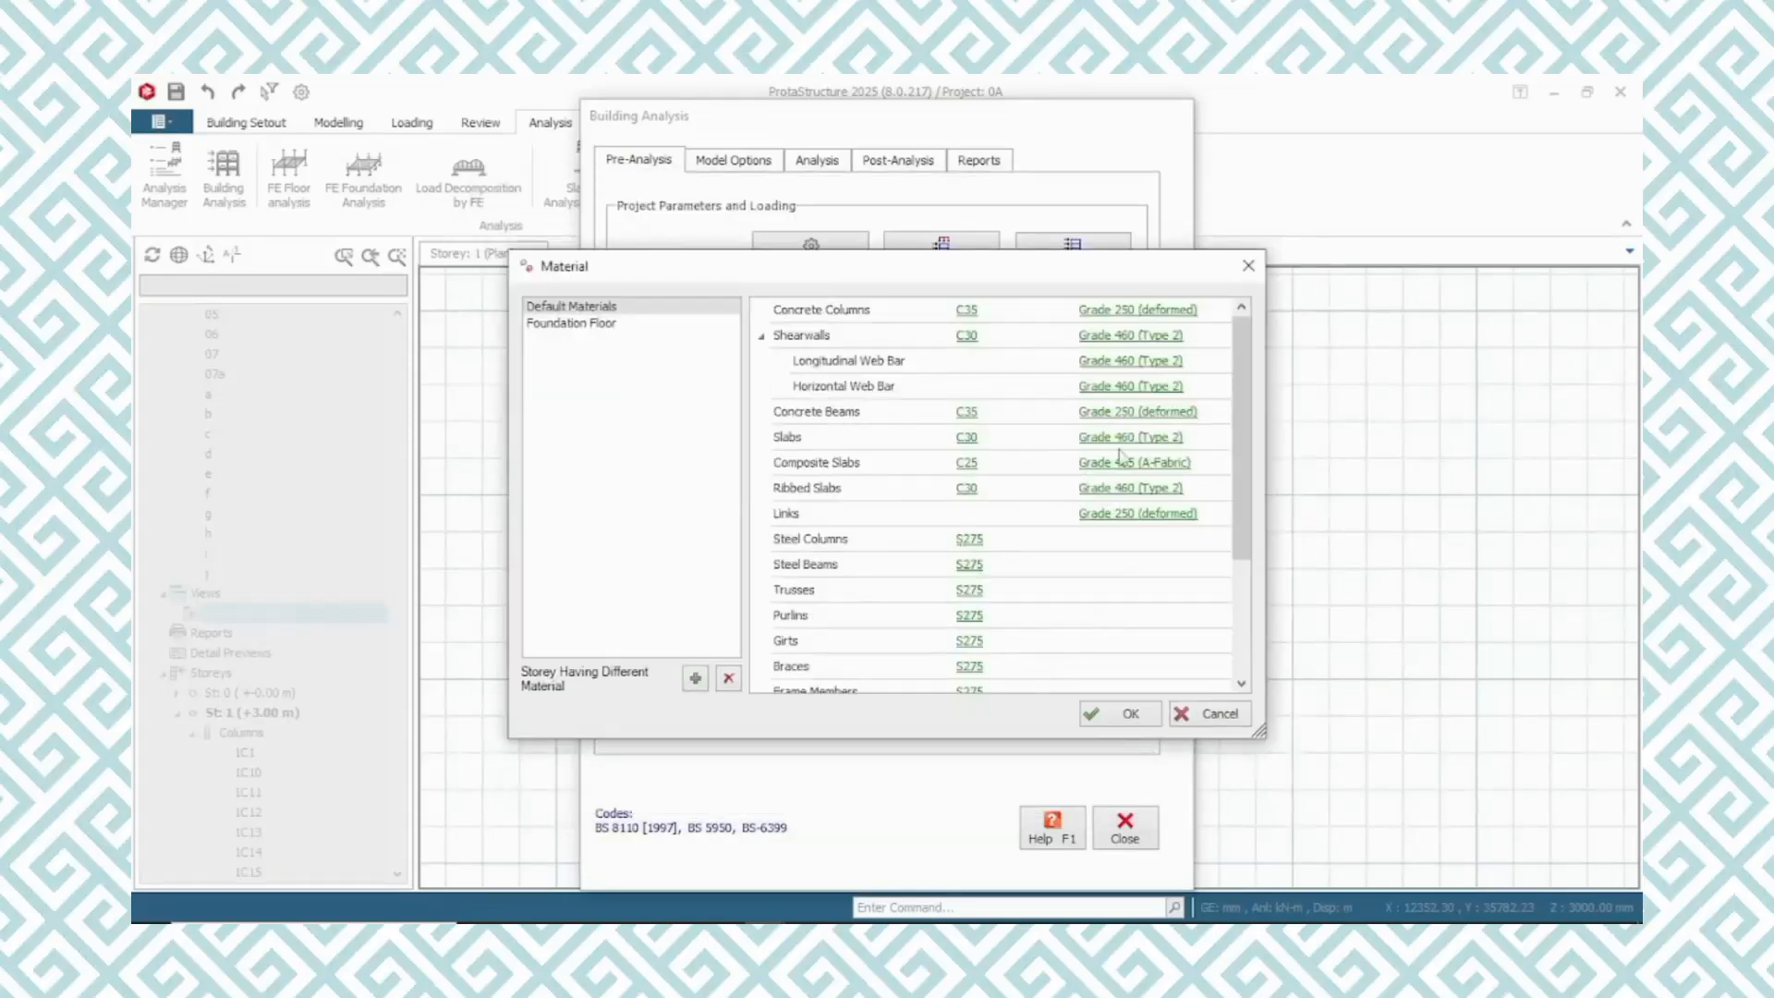
Set the slabs' concrete to C35 and select Grade 250 (deformed) as their rebar
left_click(967, 441)
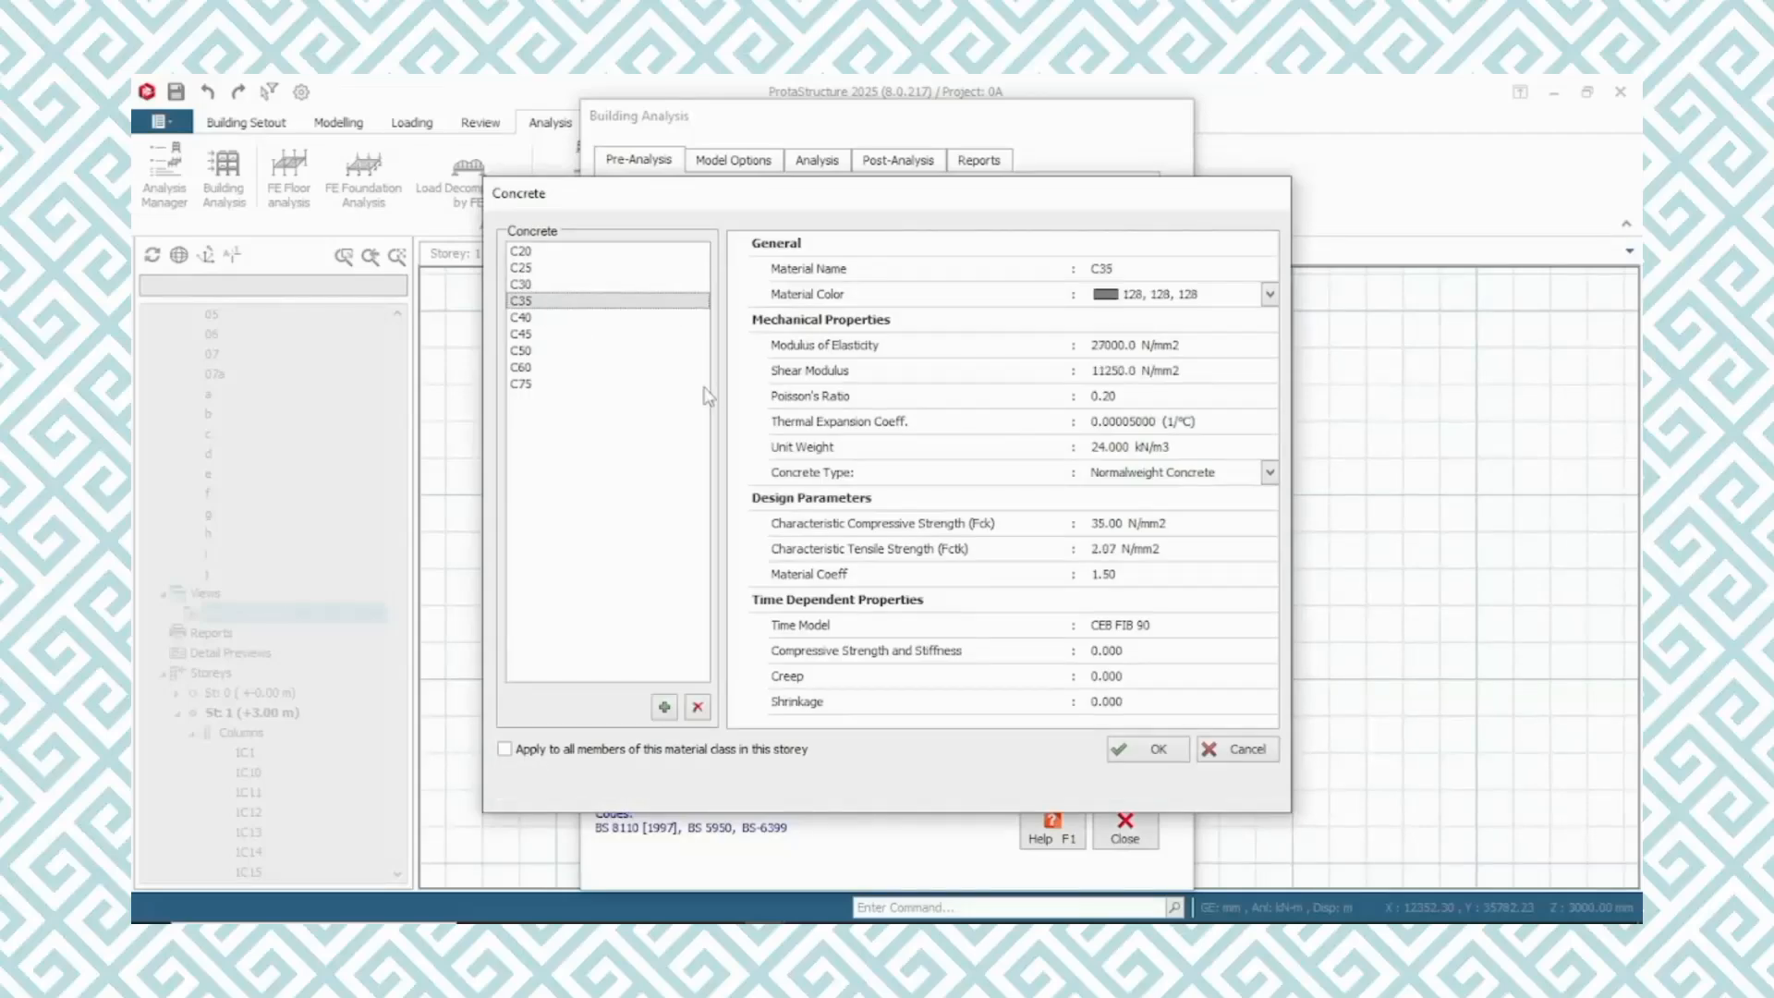
left_click(1153, 753)
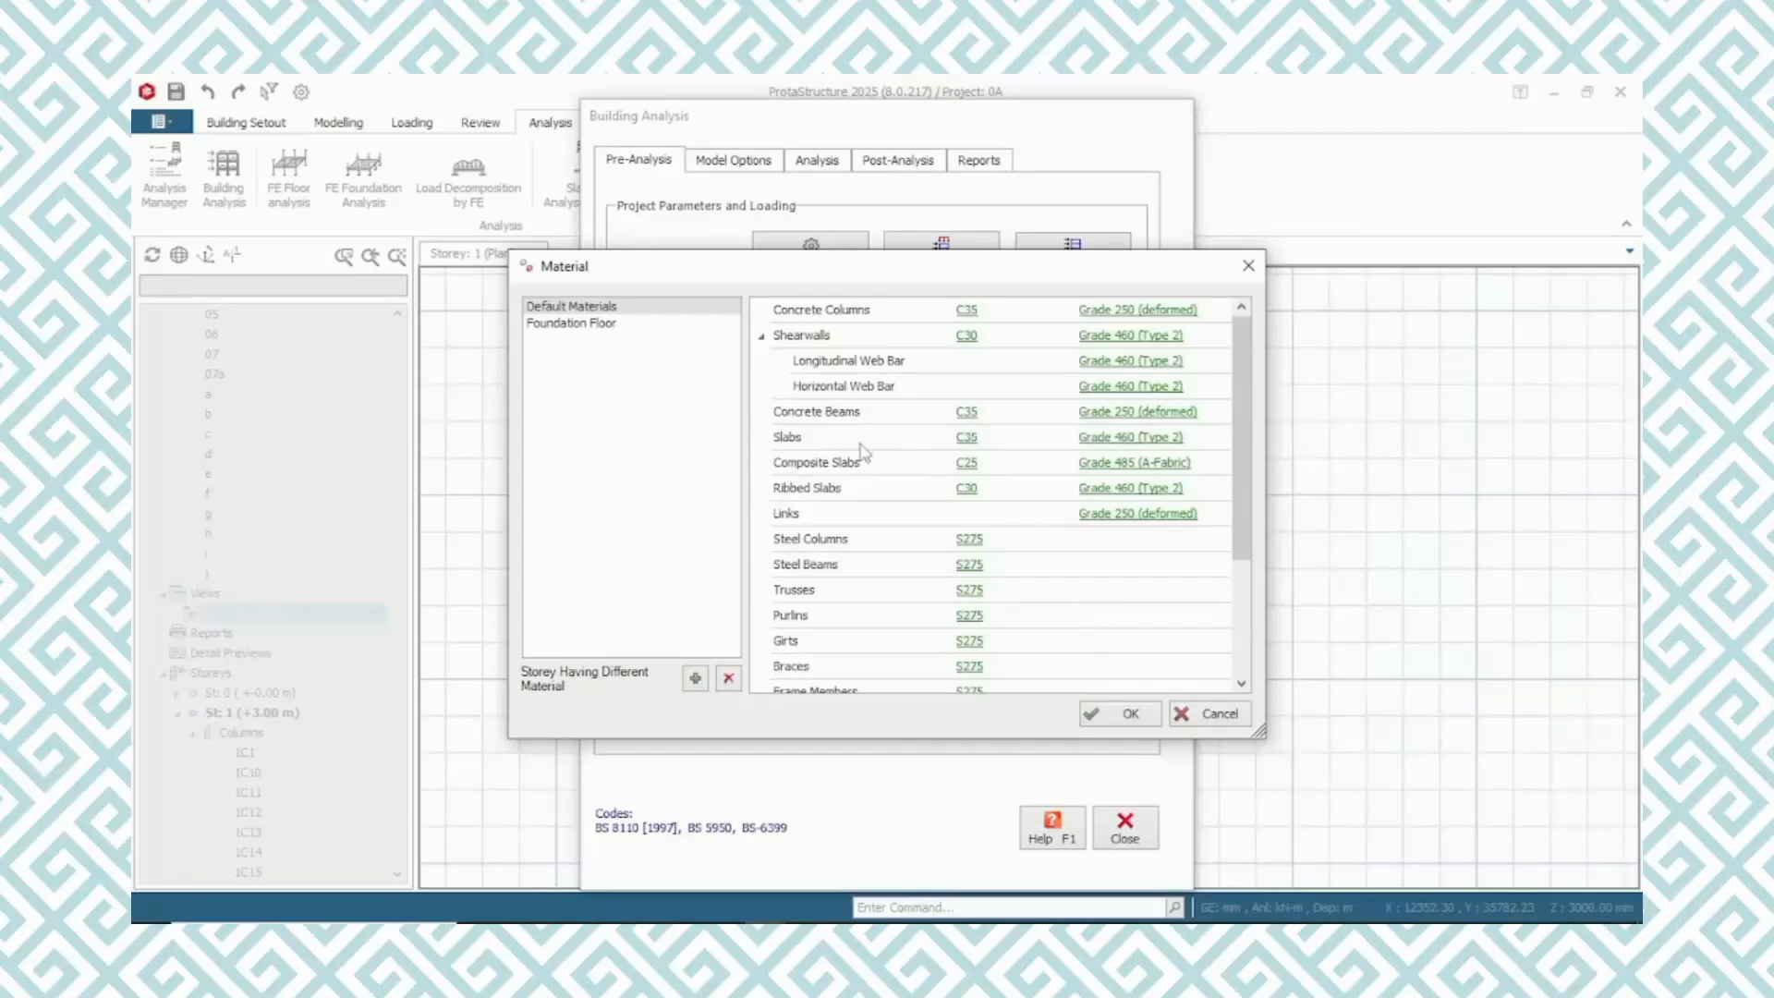
left_click(1094, 440)
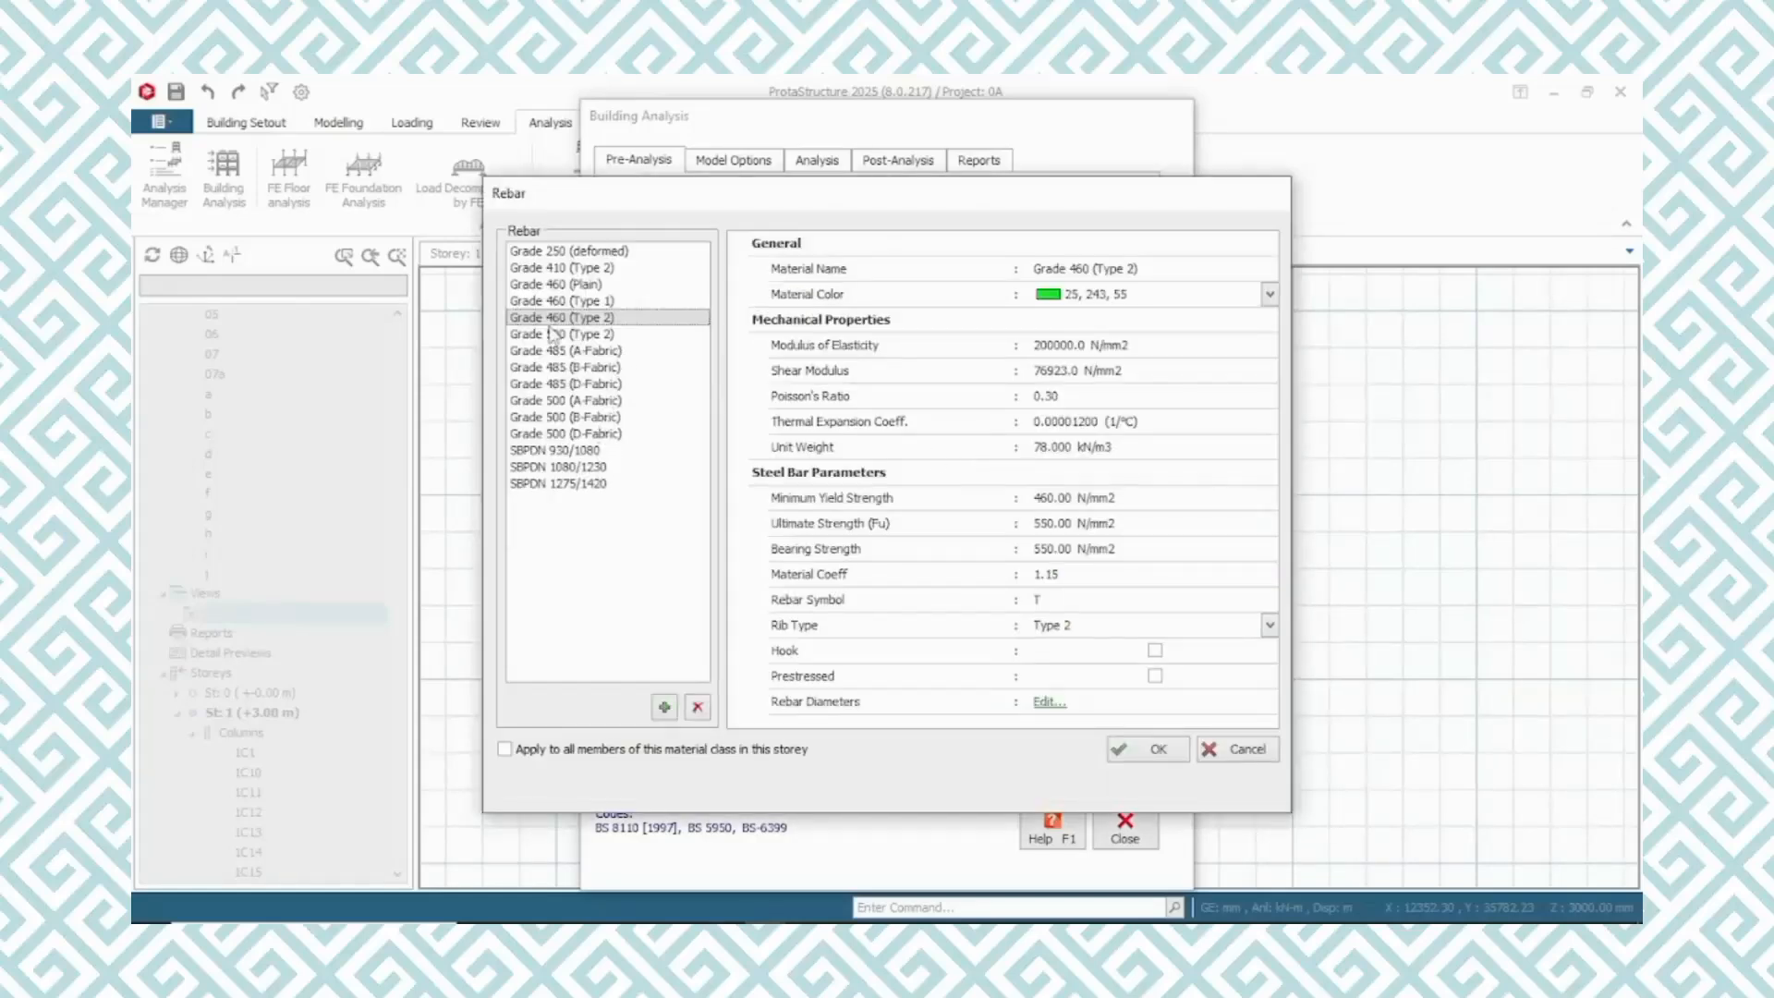
left_click(555, 255)
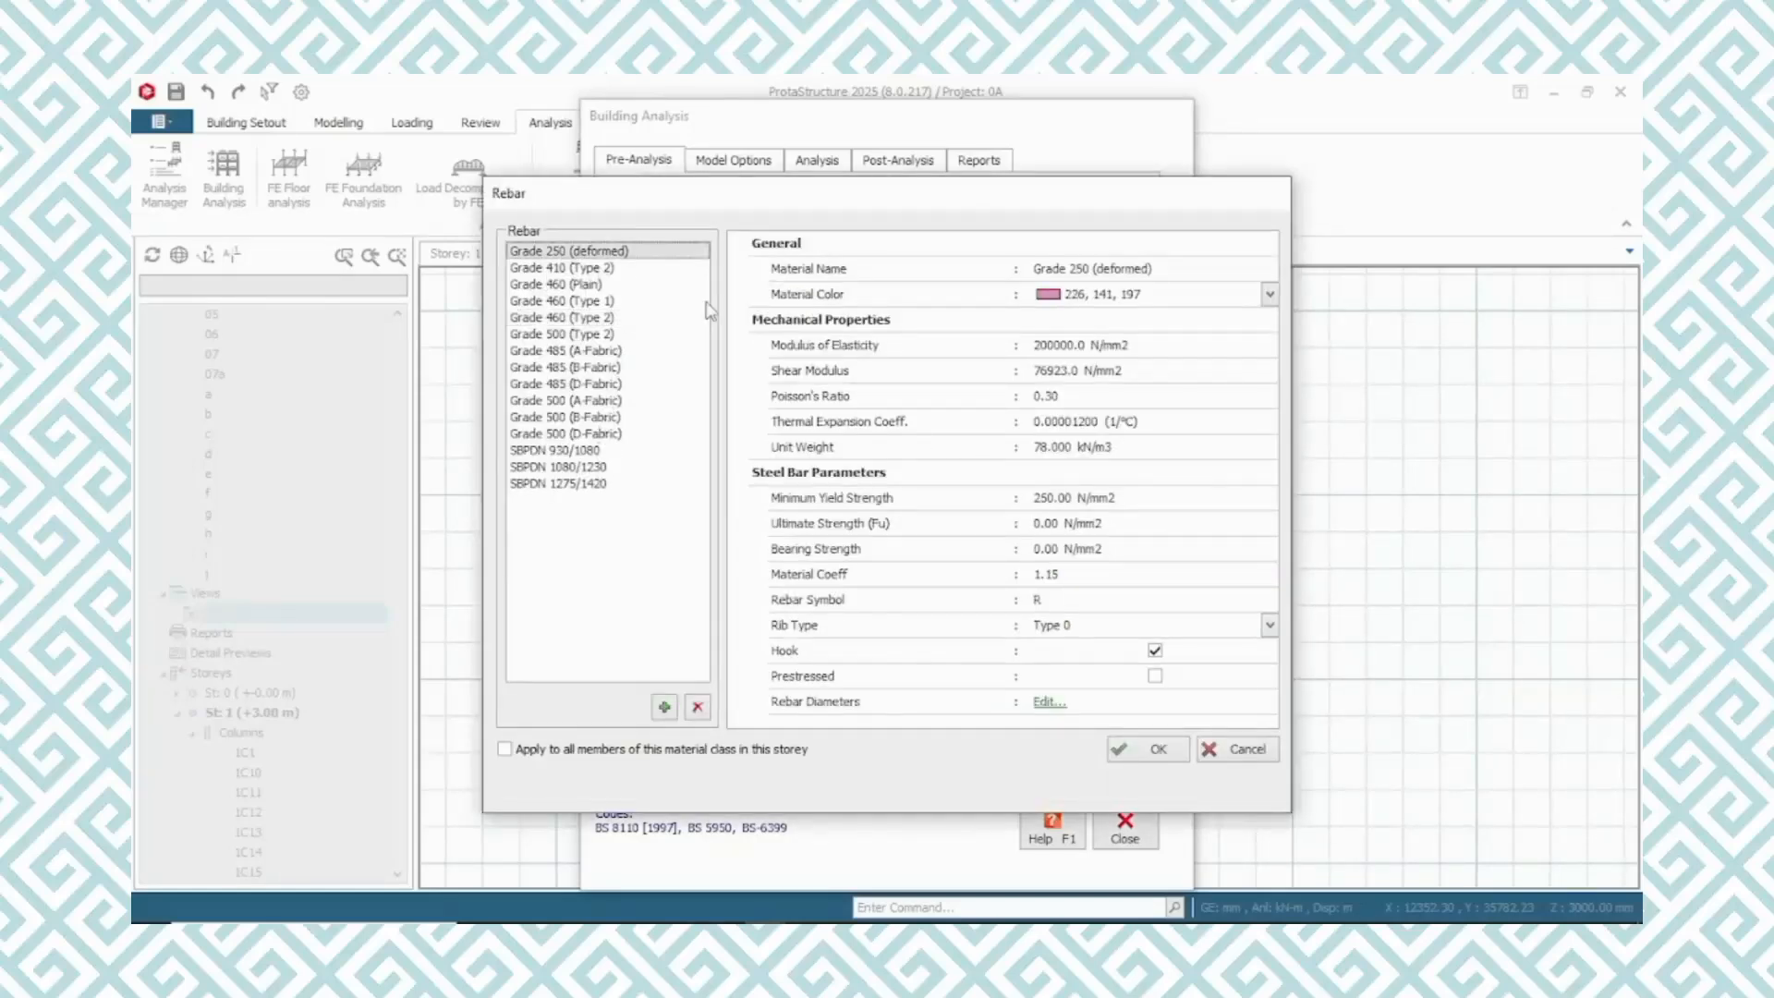
Review the slab diameters of Grade 250 (deformed) rebar and enable the 12 mm bar for columns and slabs
left_click(1050, 702)
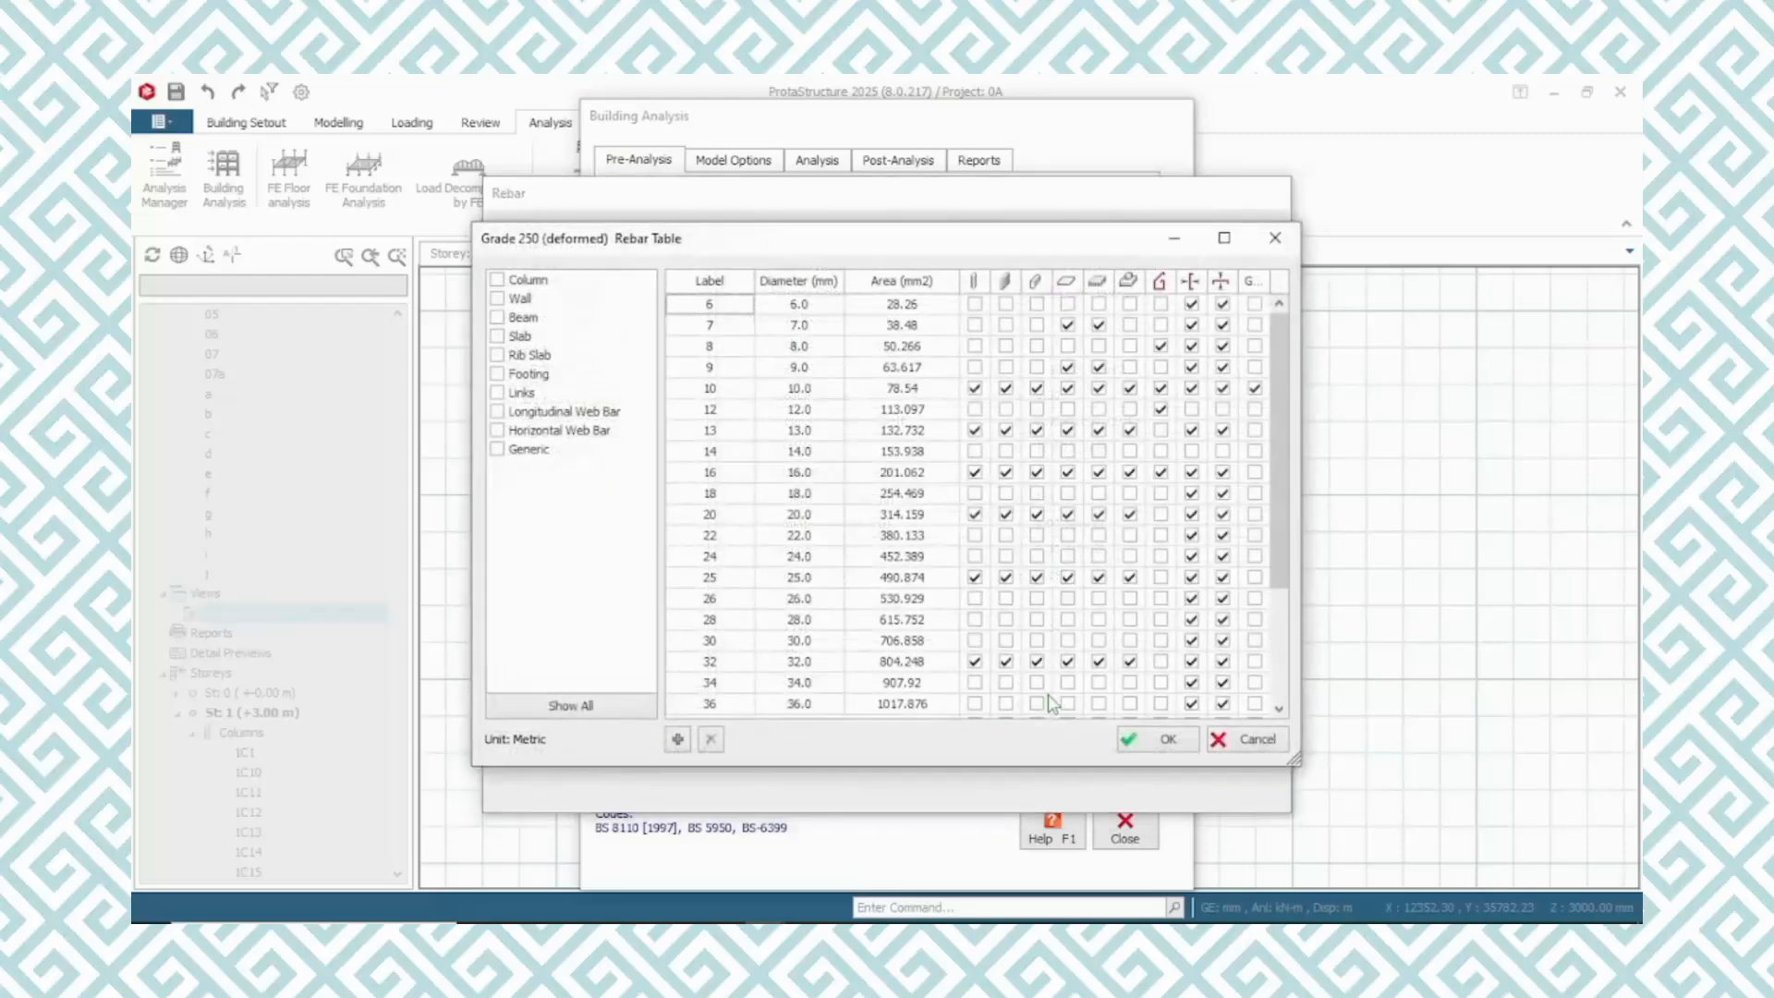
left_click(498, 337)
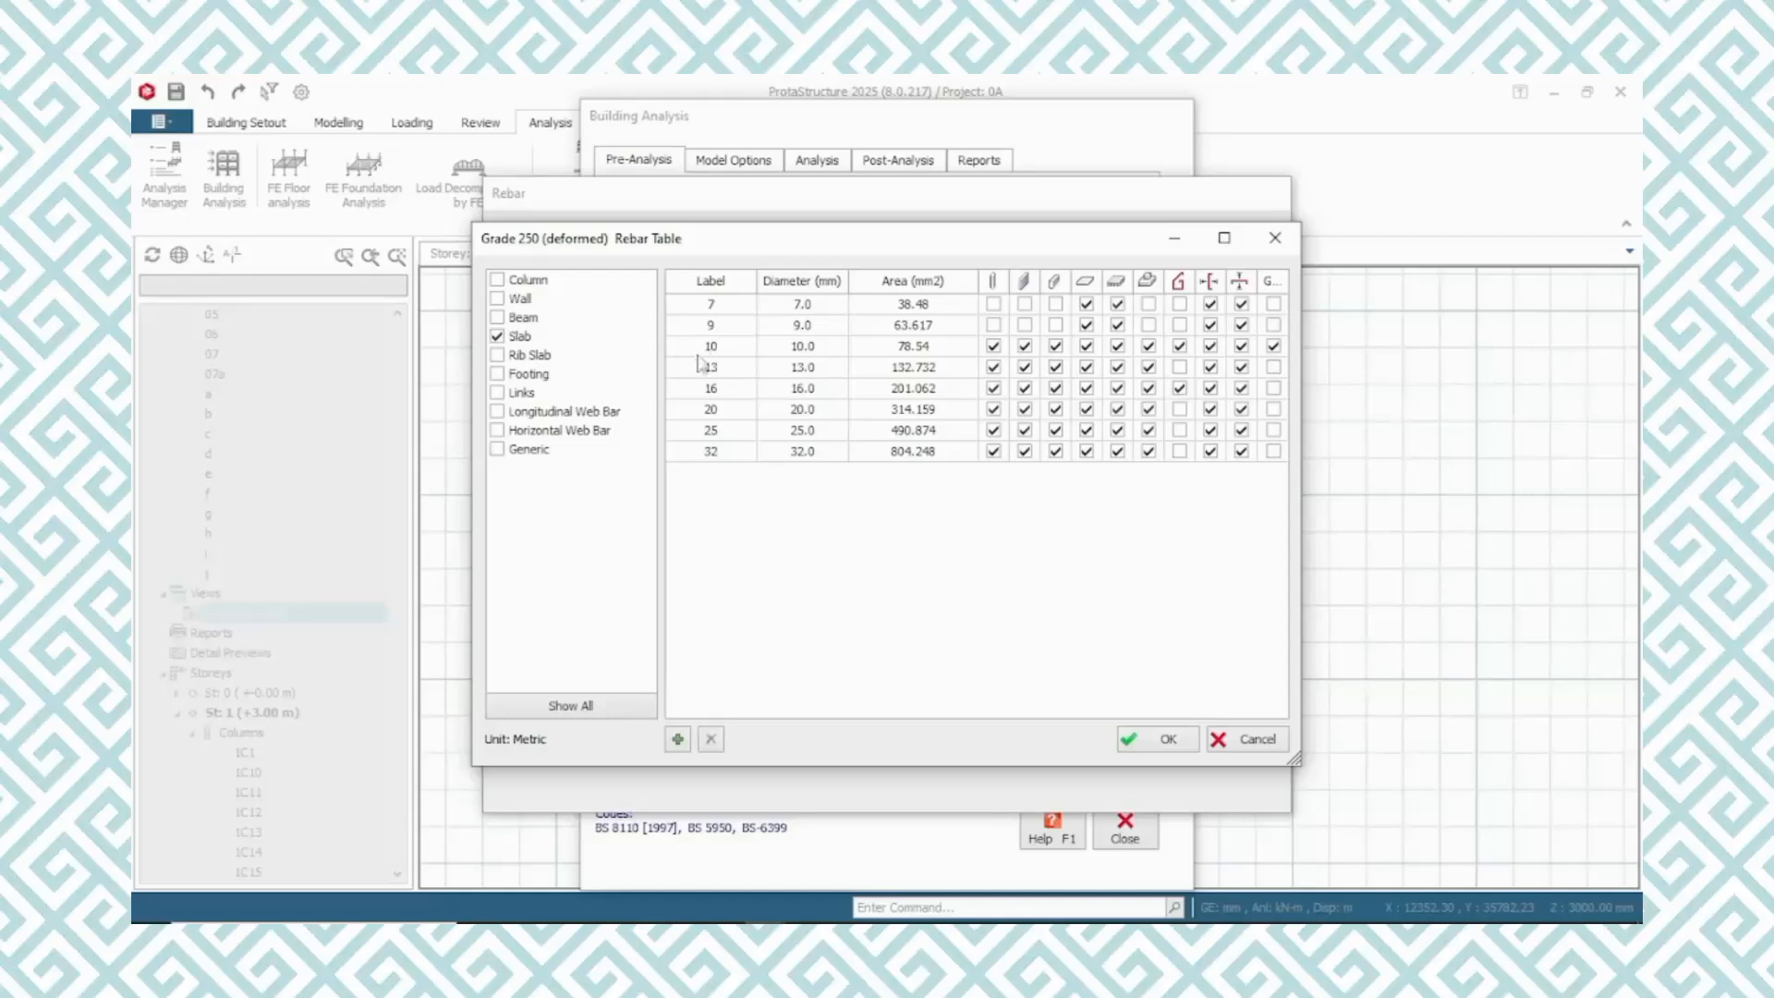
left_click(497, 337)
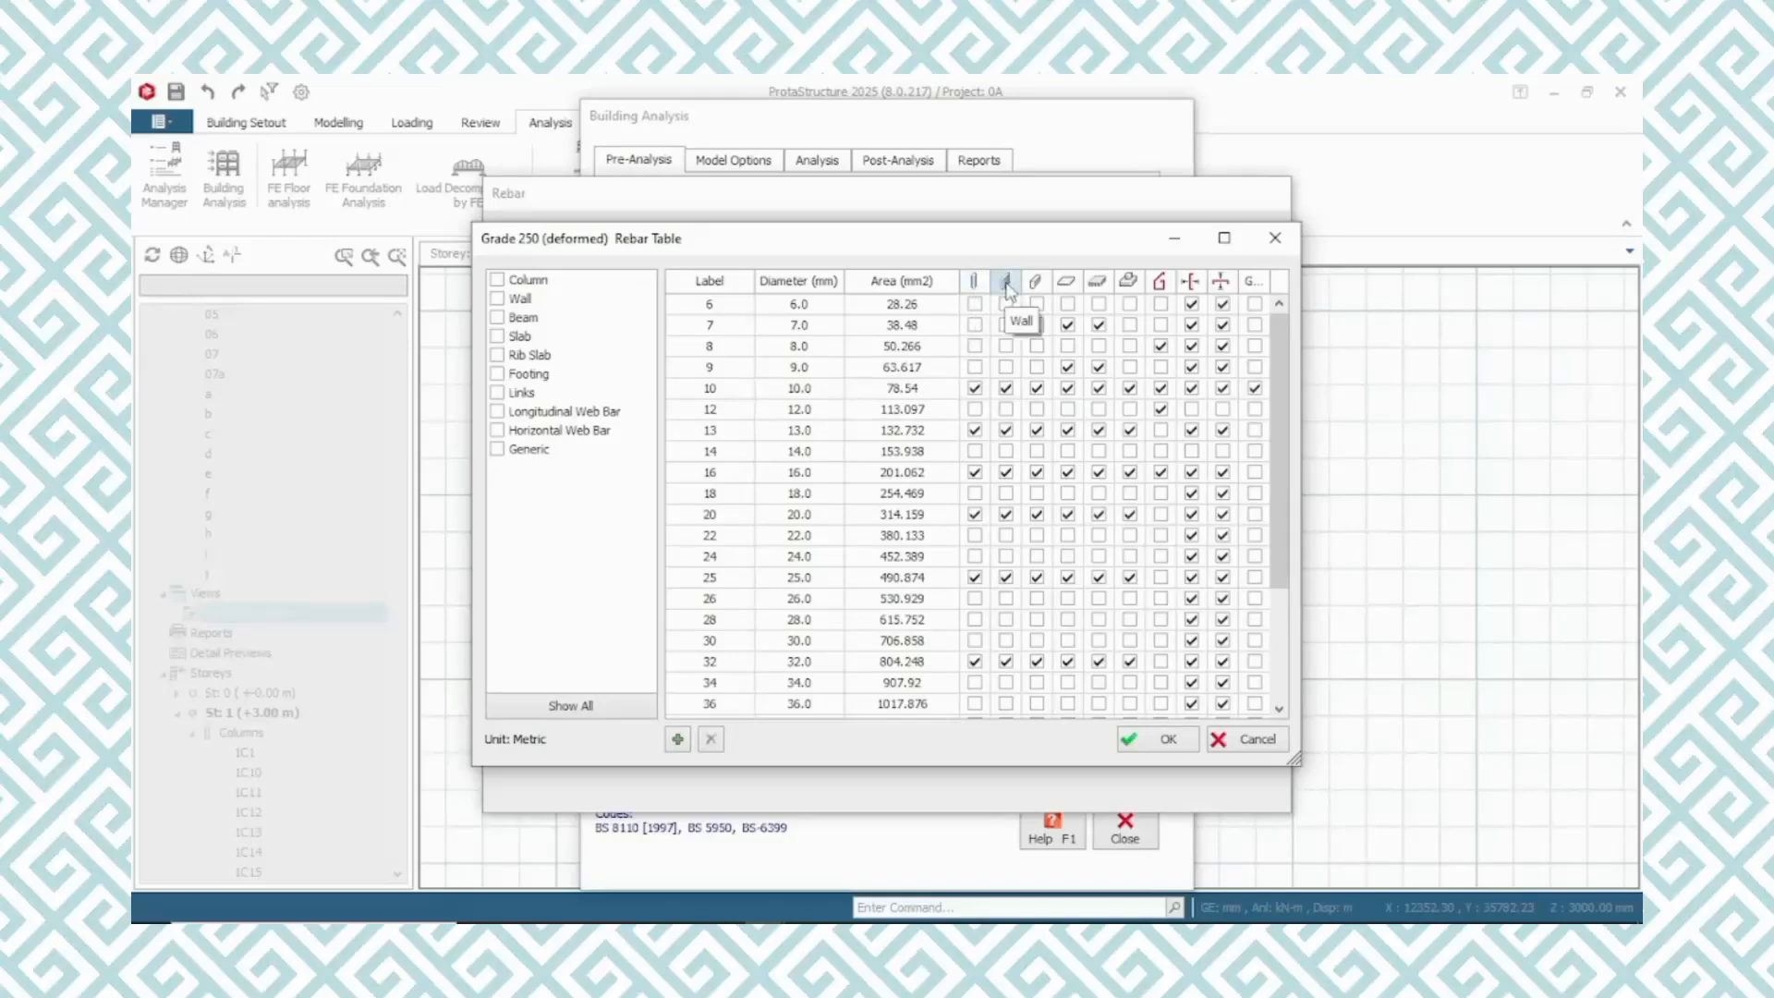
left_click(975, 409)
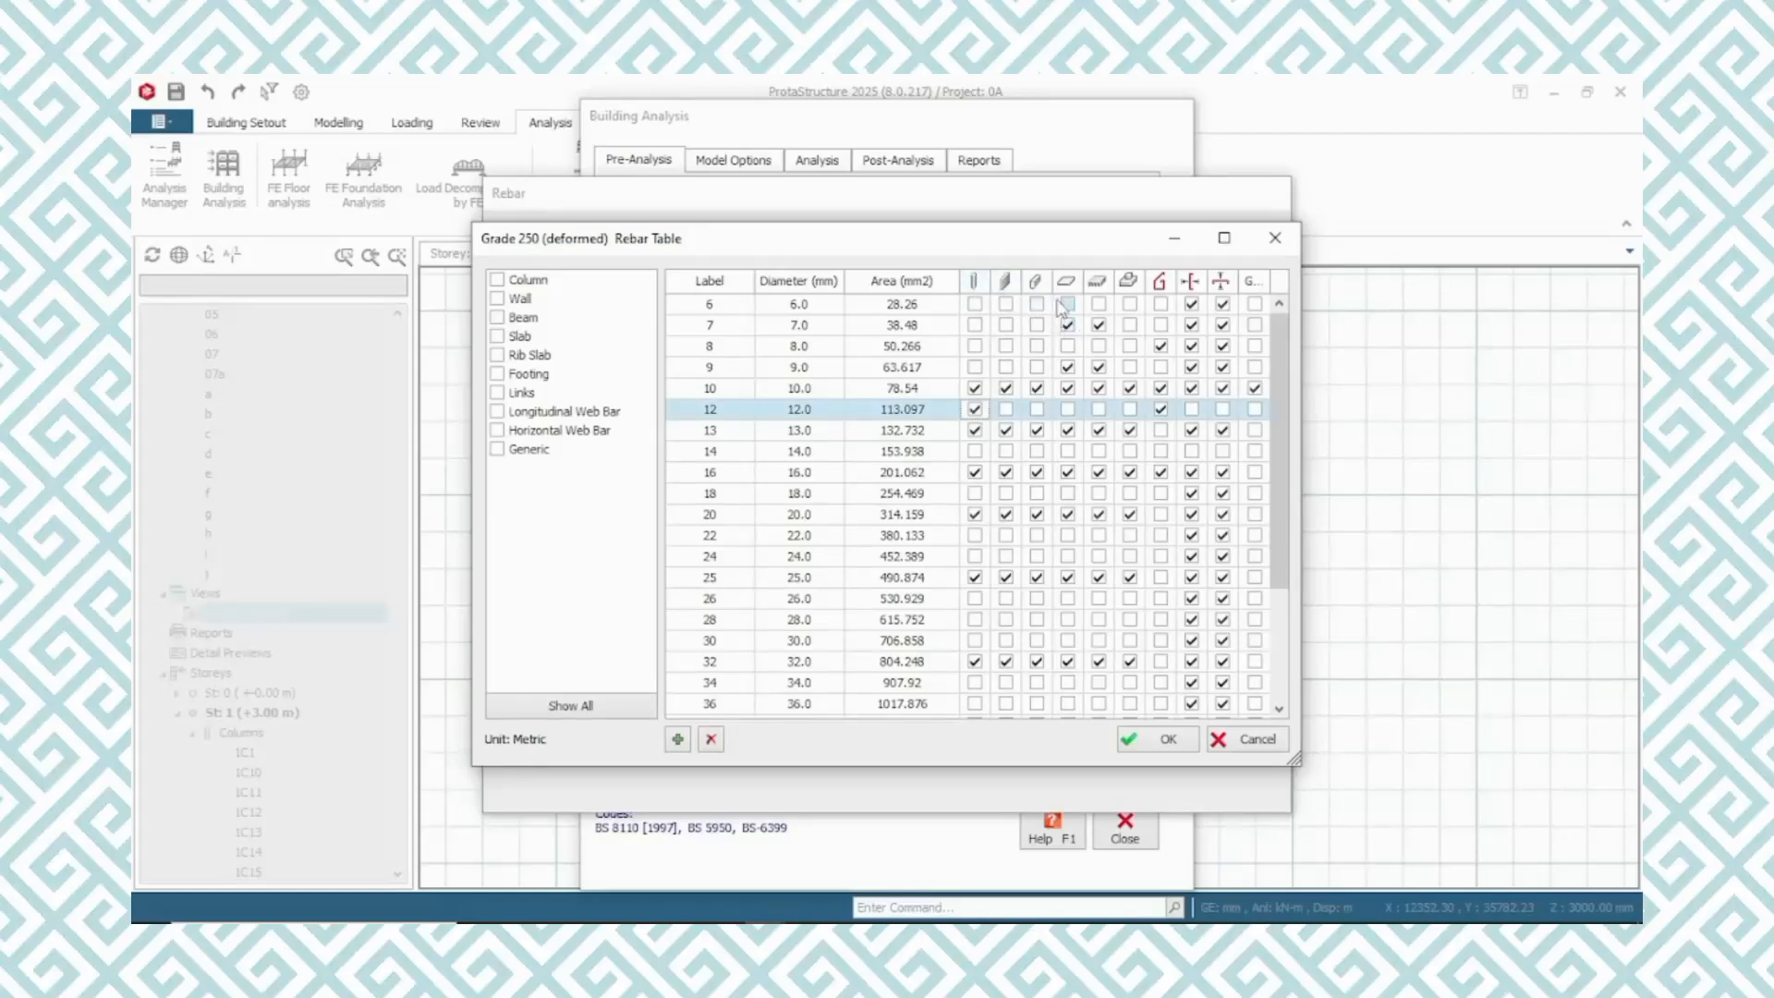
left_click(1067, 410)
left_click(975, 430)
Filter the rebar table to slab diameters, disable the 7, 9, 13, 20, 25 and 32 mm bars for slabs, and accept the table
left_click(497, 338)
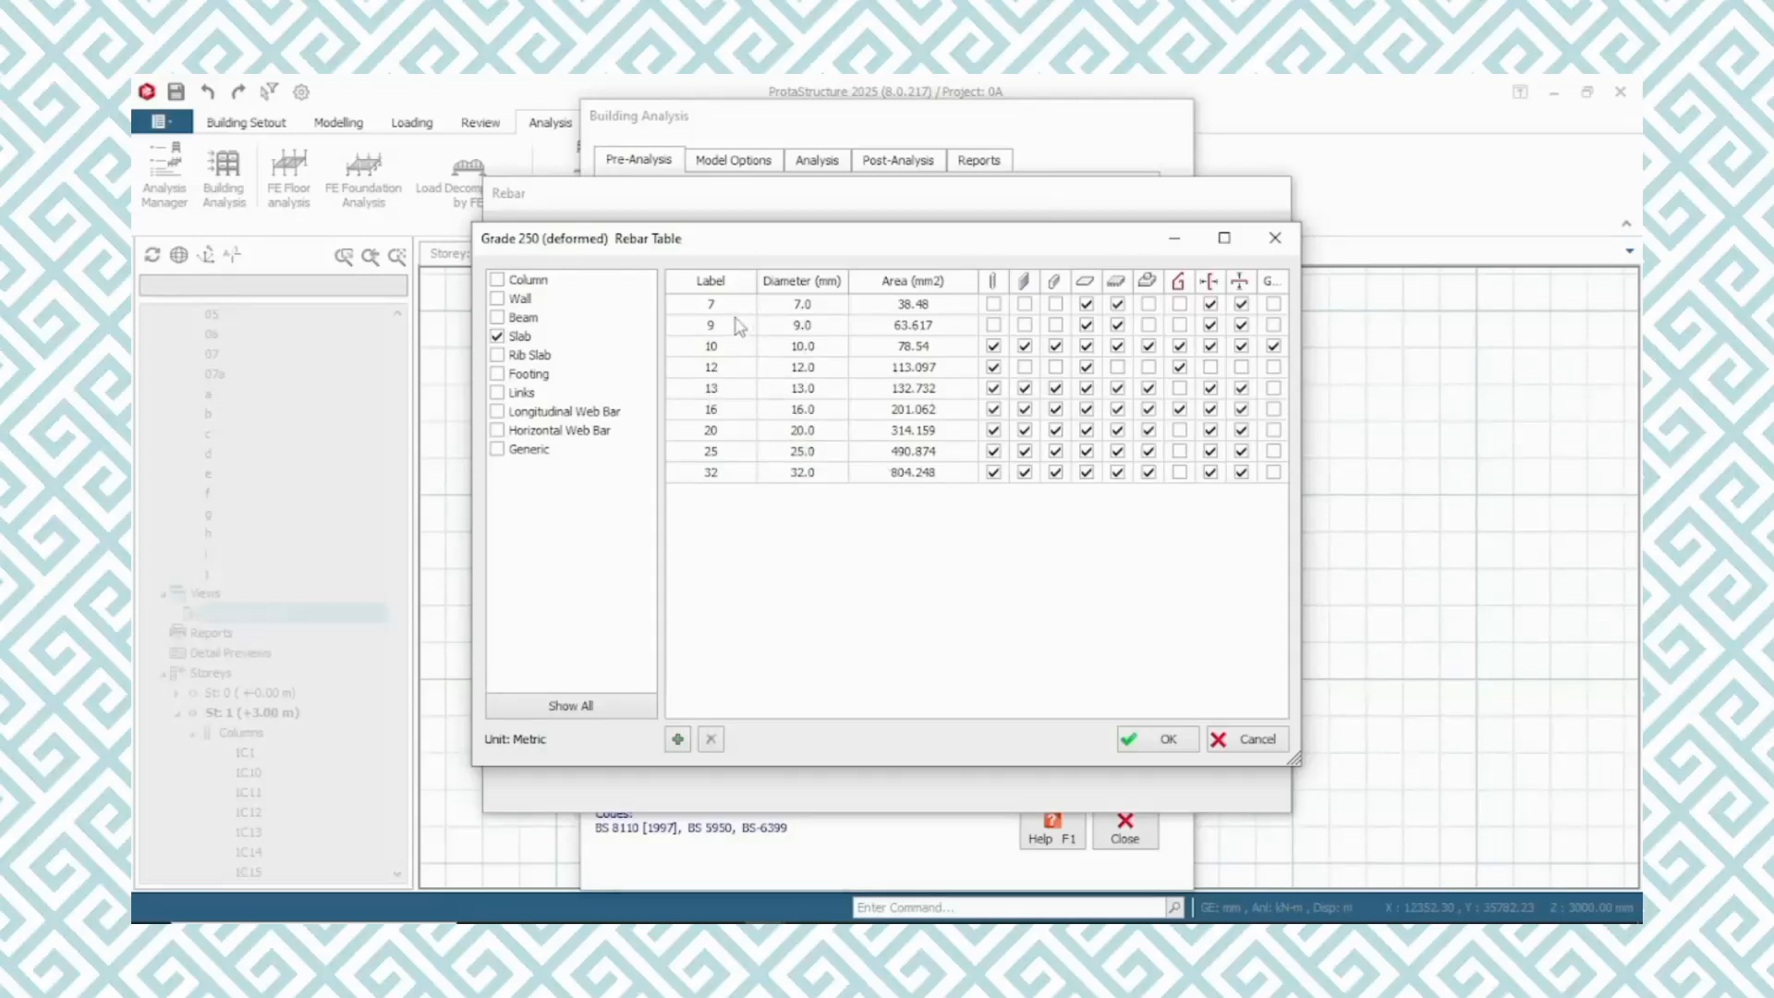
left_click(1086, 306)
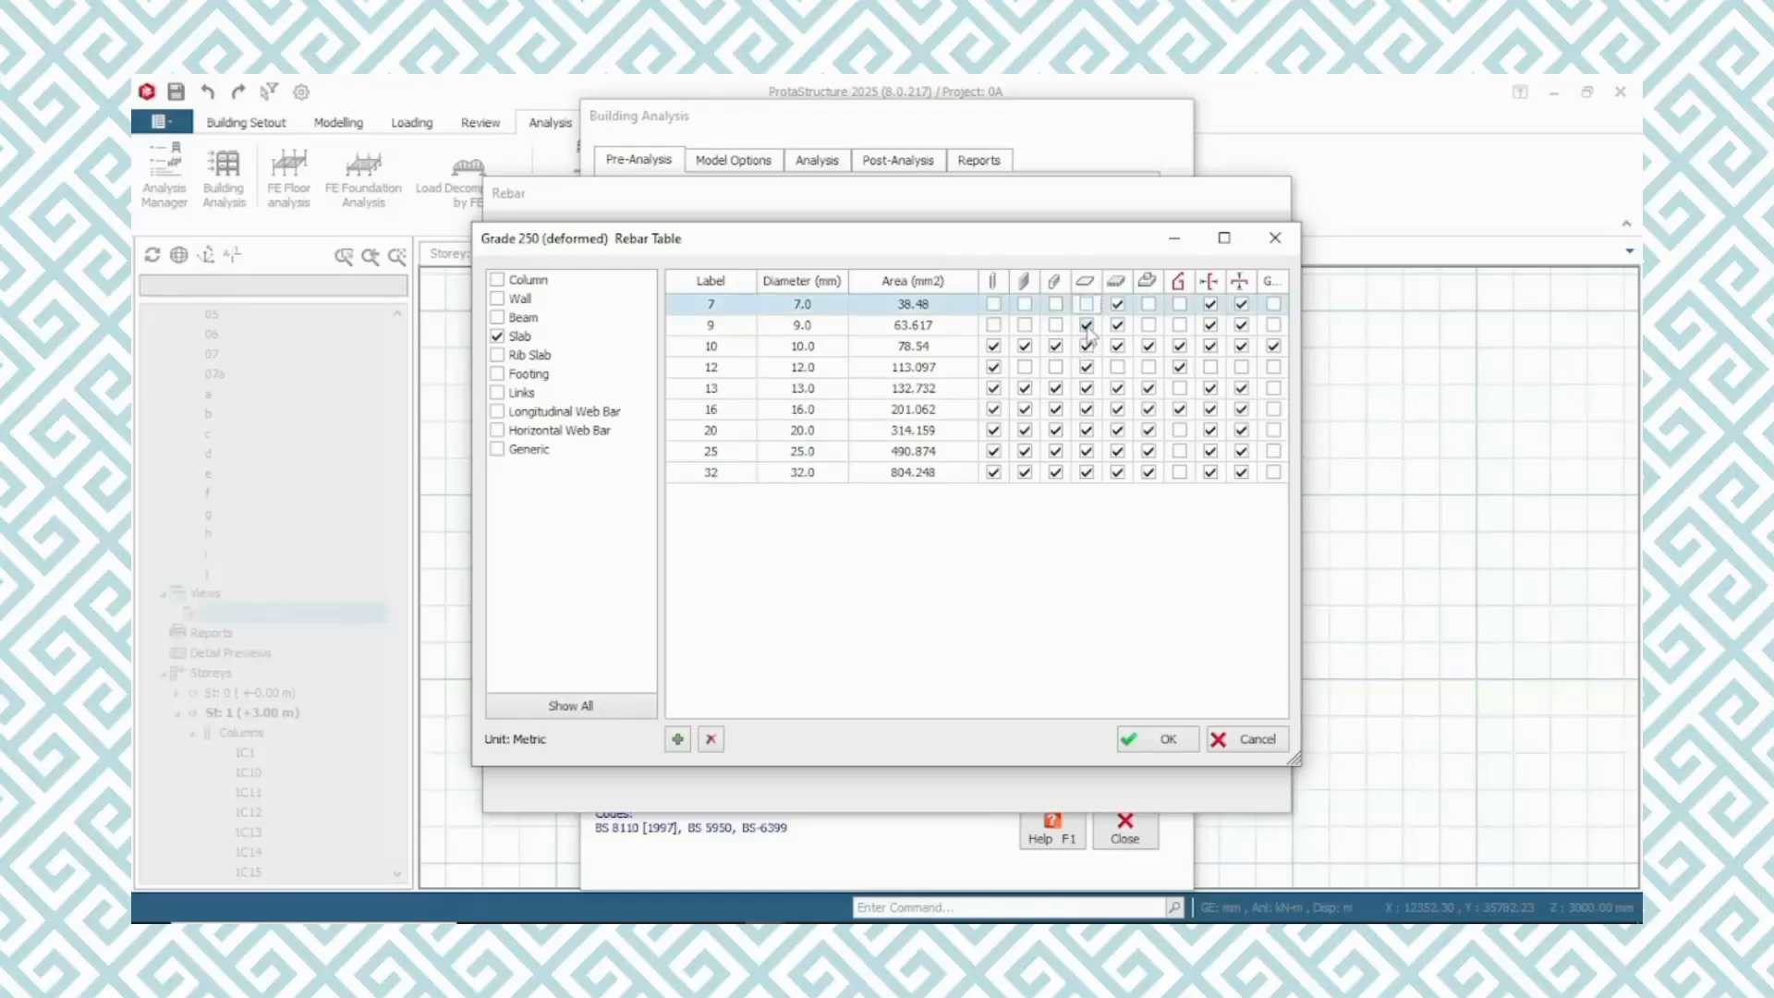
left_click(1087, 326)
left_click(1087, 327)
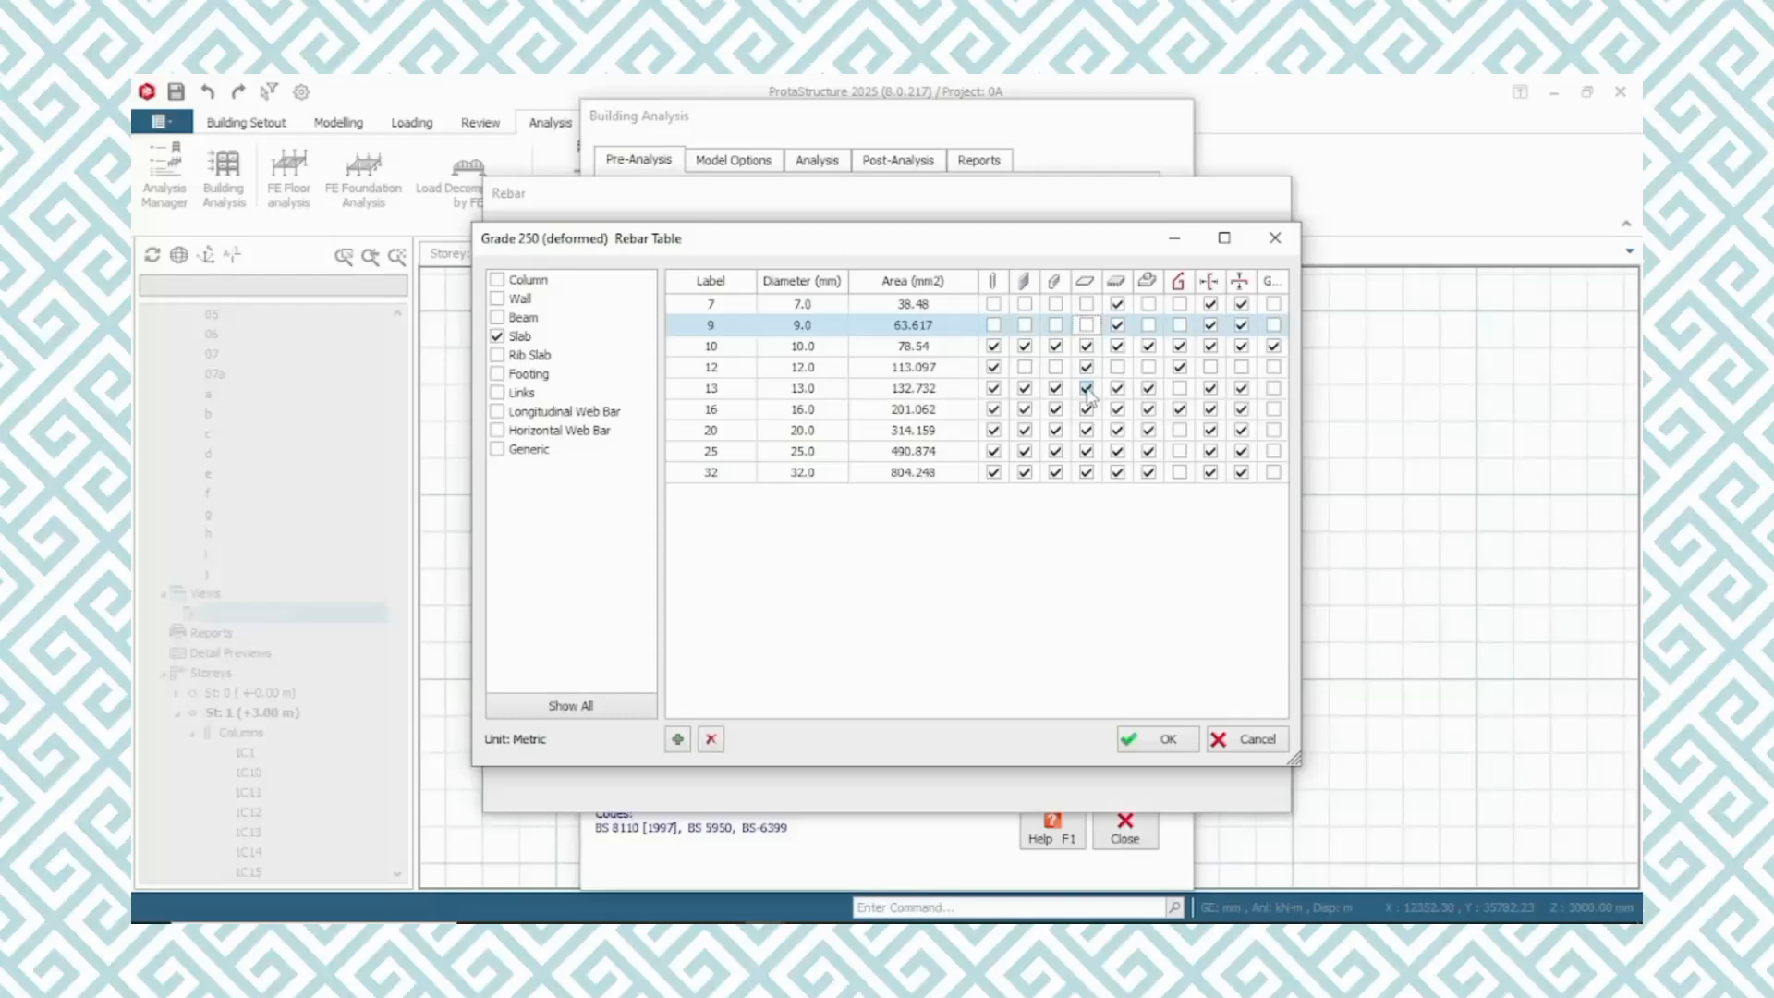
left_click(1087, 388)
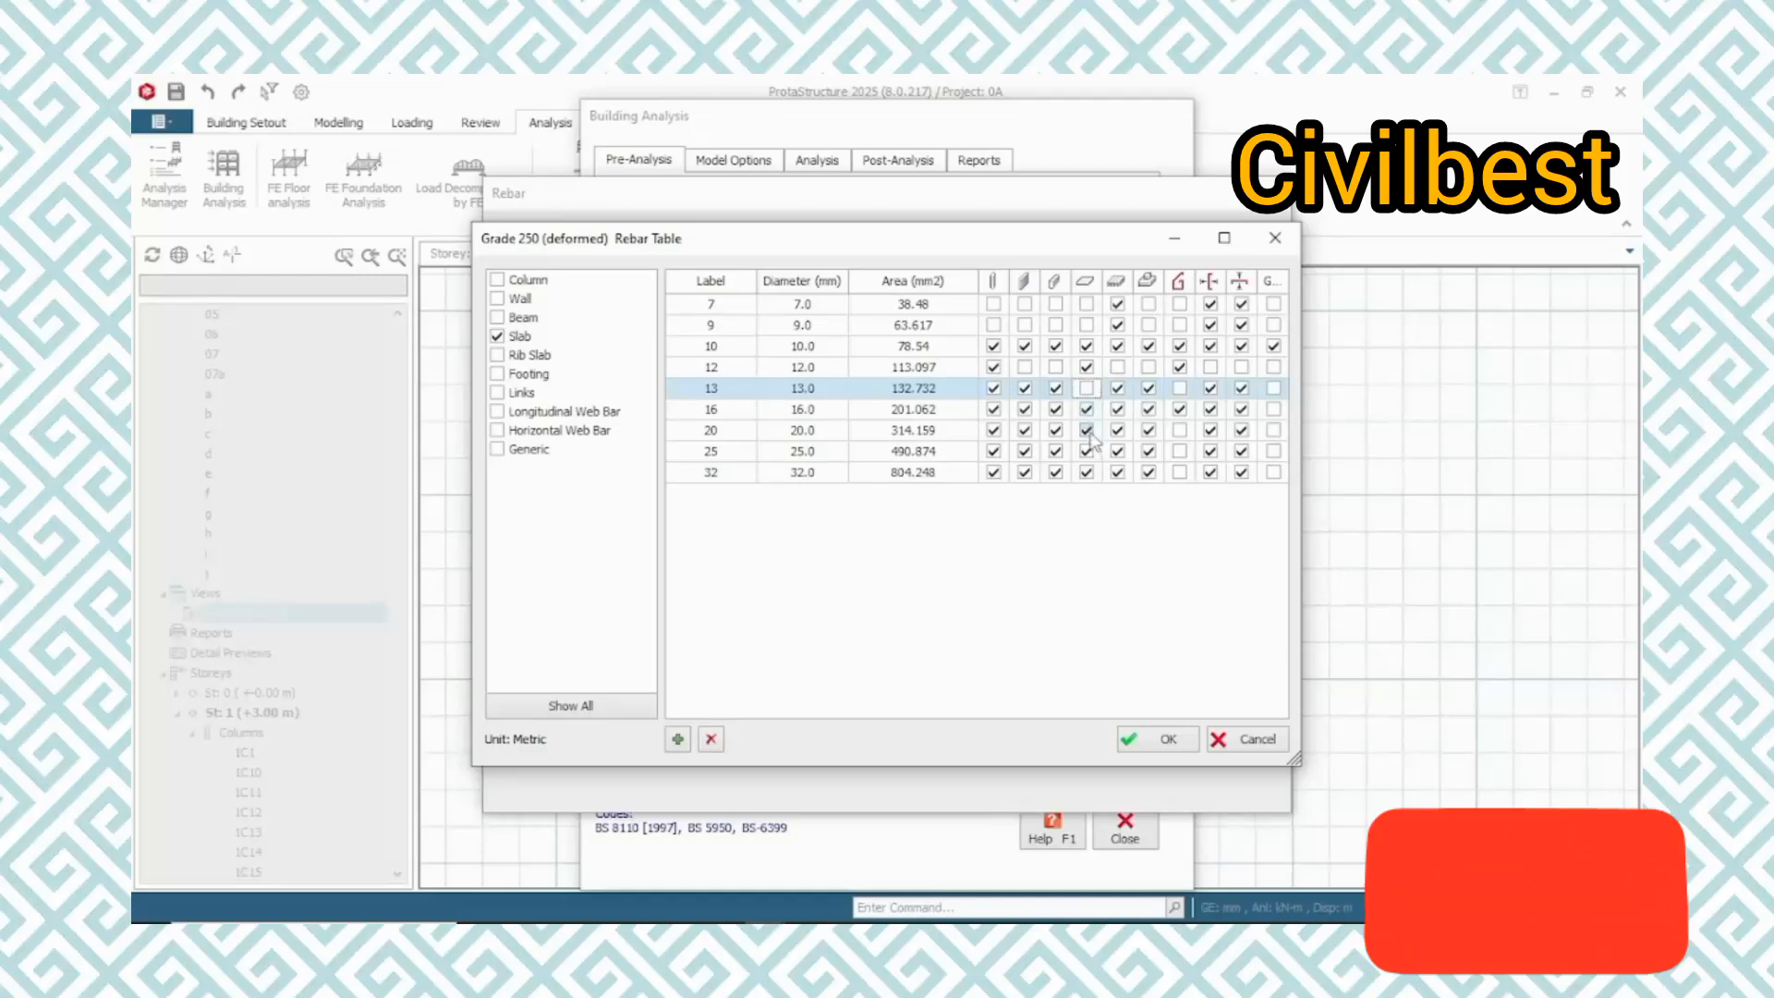
left_click(1088, 431)
left_click(1087, 451)
left_click(1087, 472)
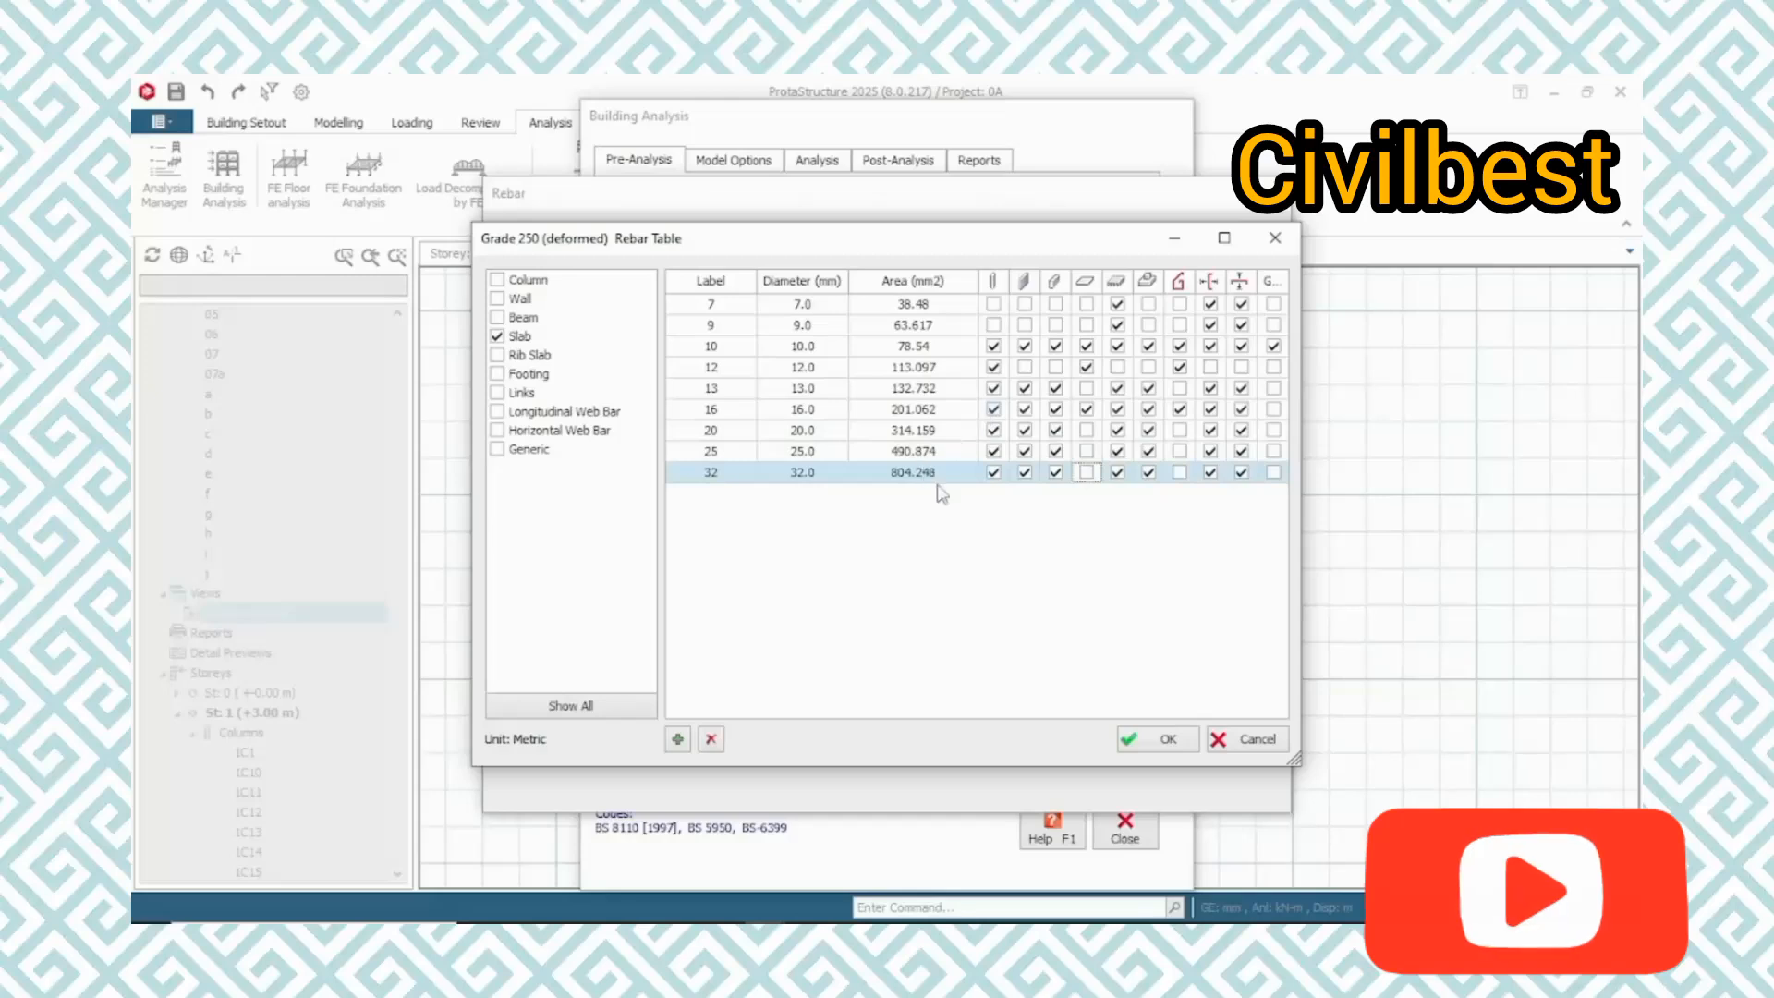
left_click(1167, 739)
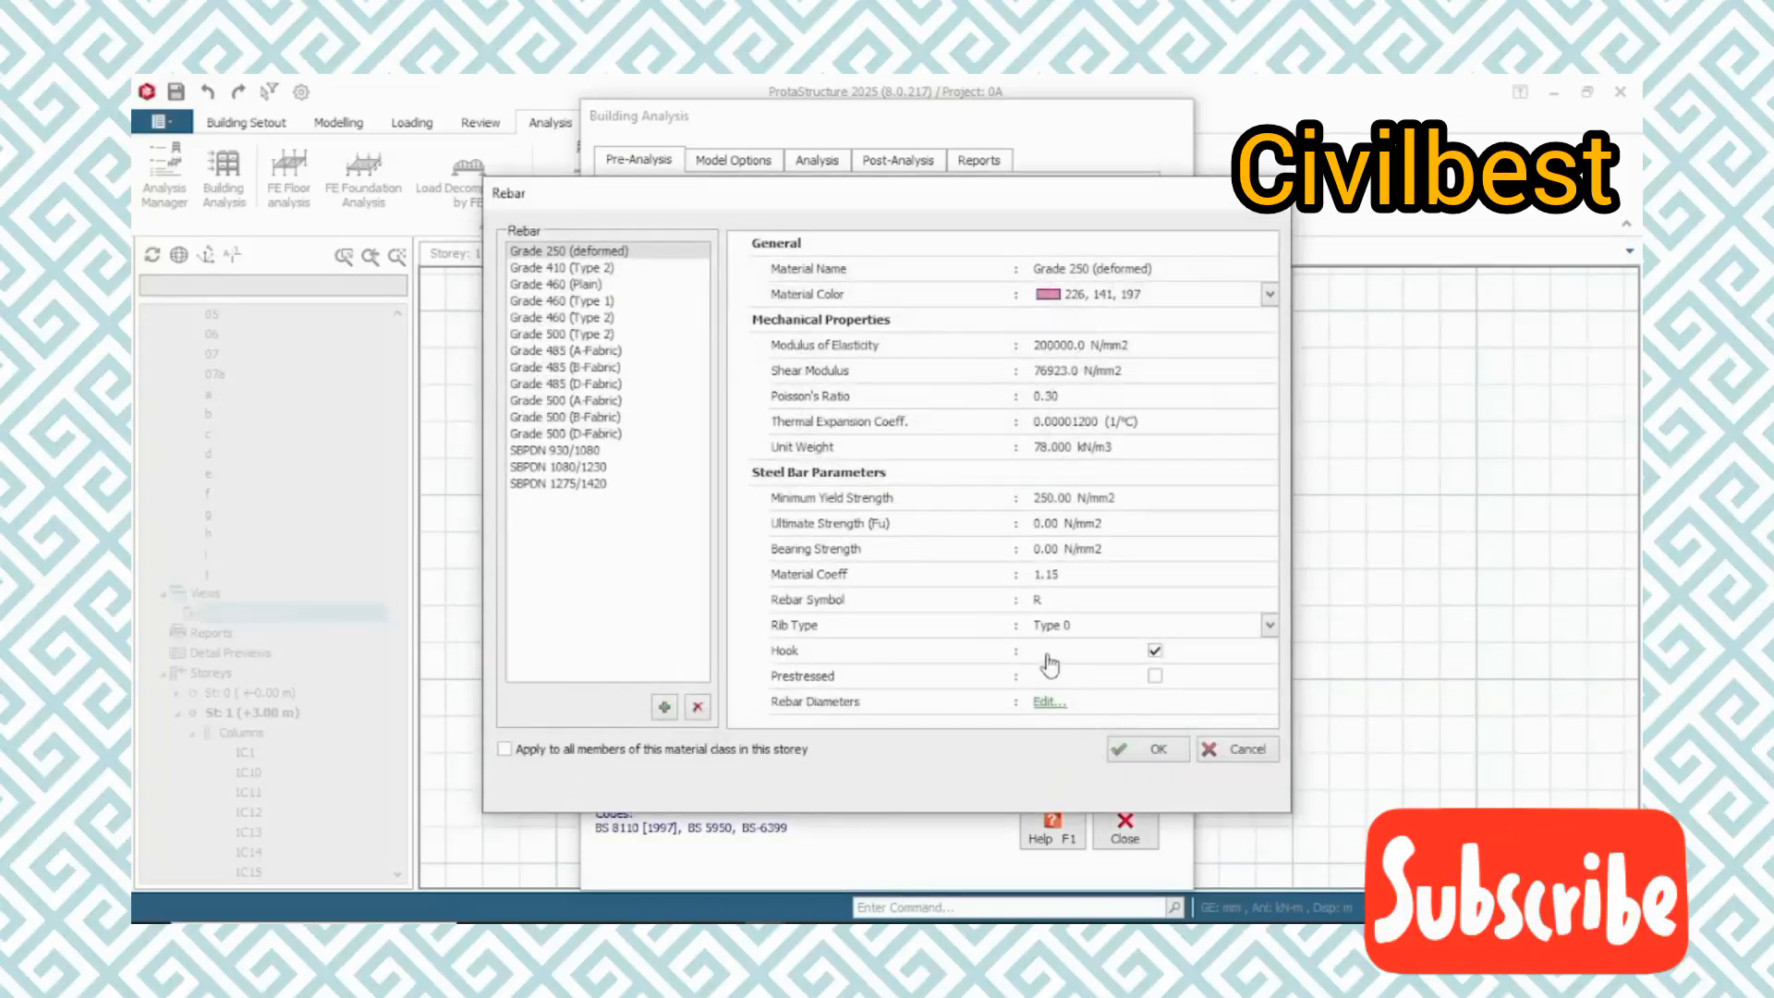
Confirm the slabs' Grade 250 (deformed) rebar and check the link diameters in the links' rebar table, accepting it
left_click(1149, 750)
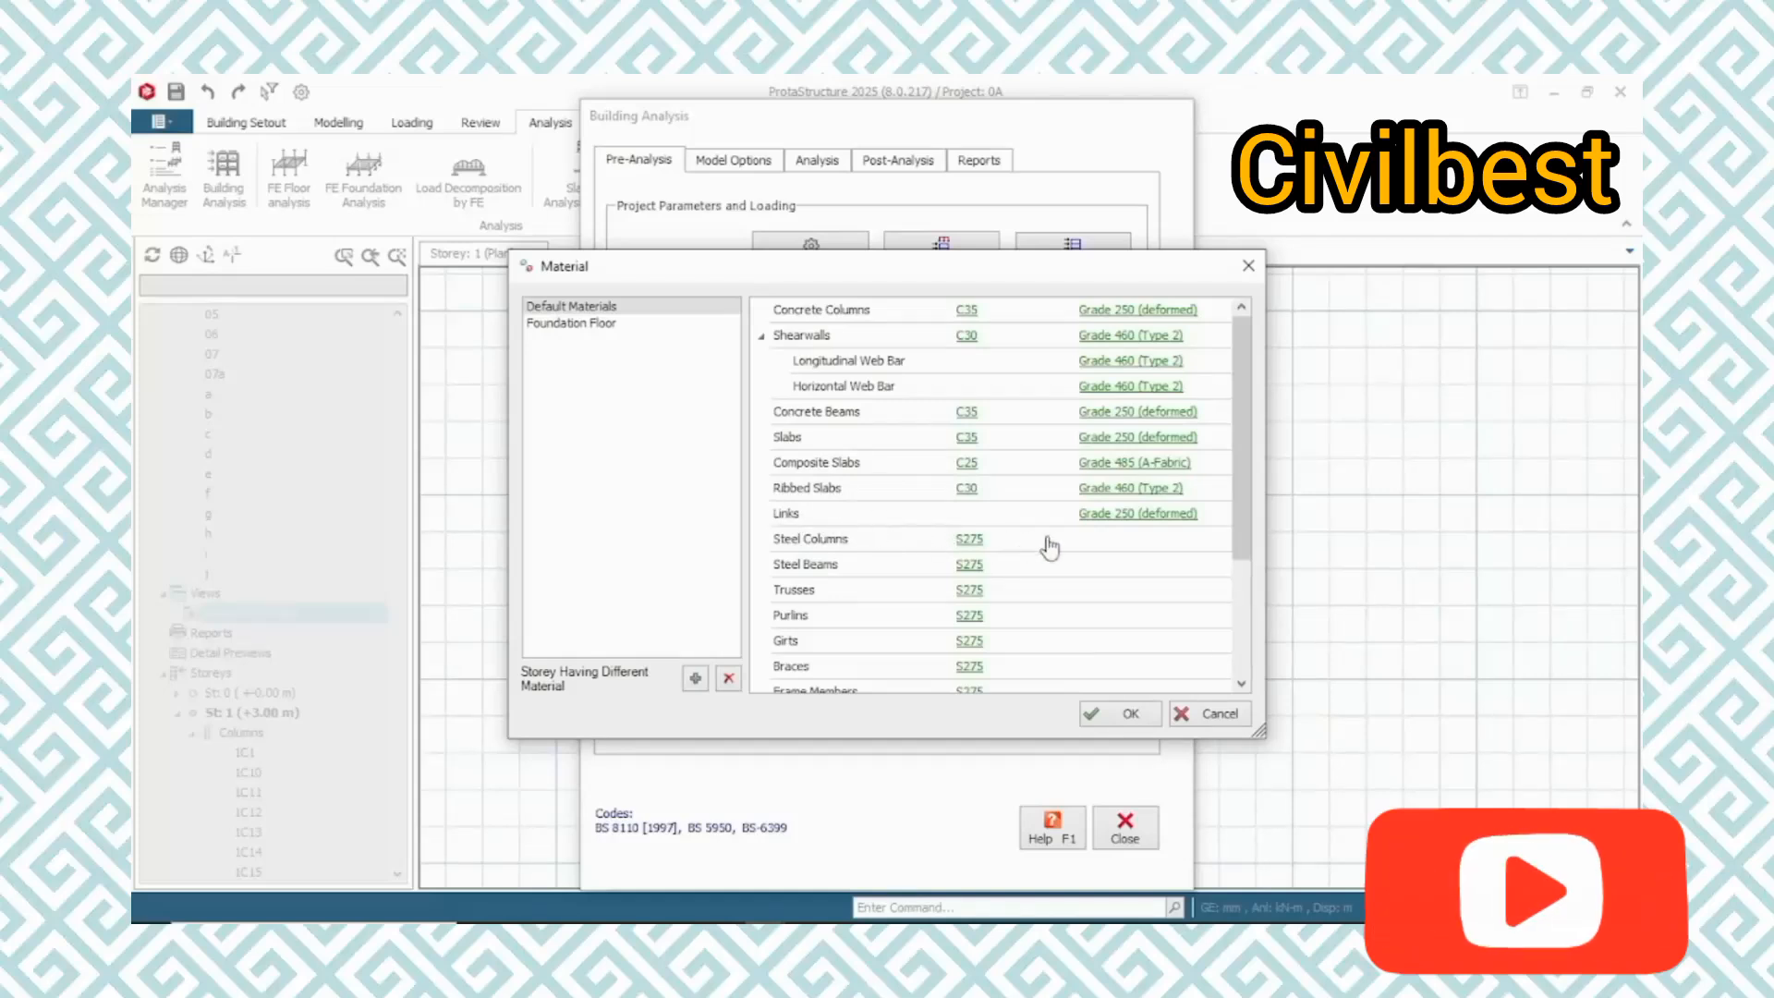
left_click(1151, 520)
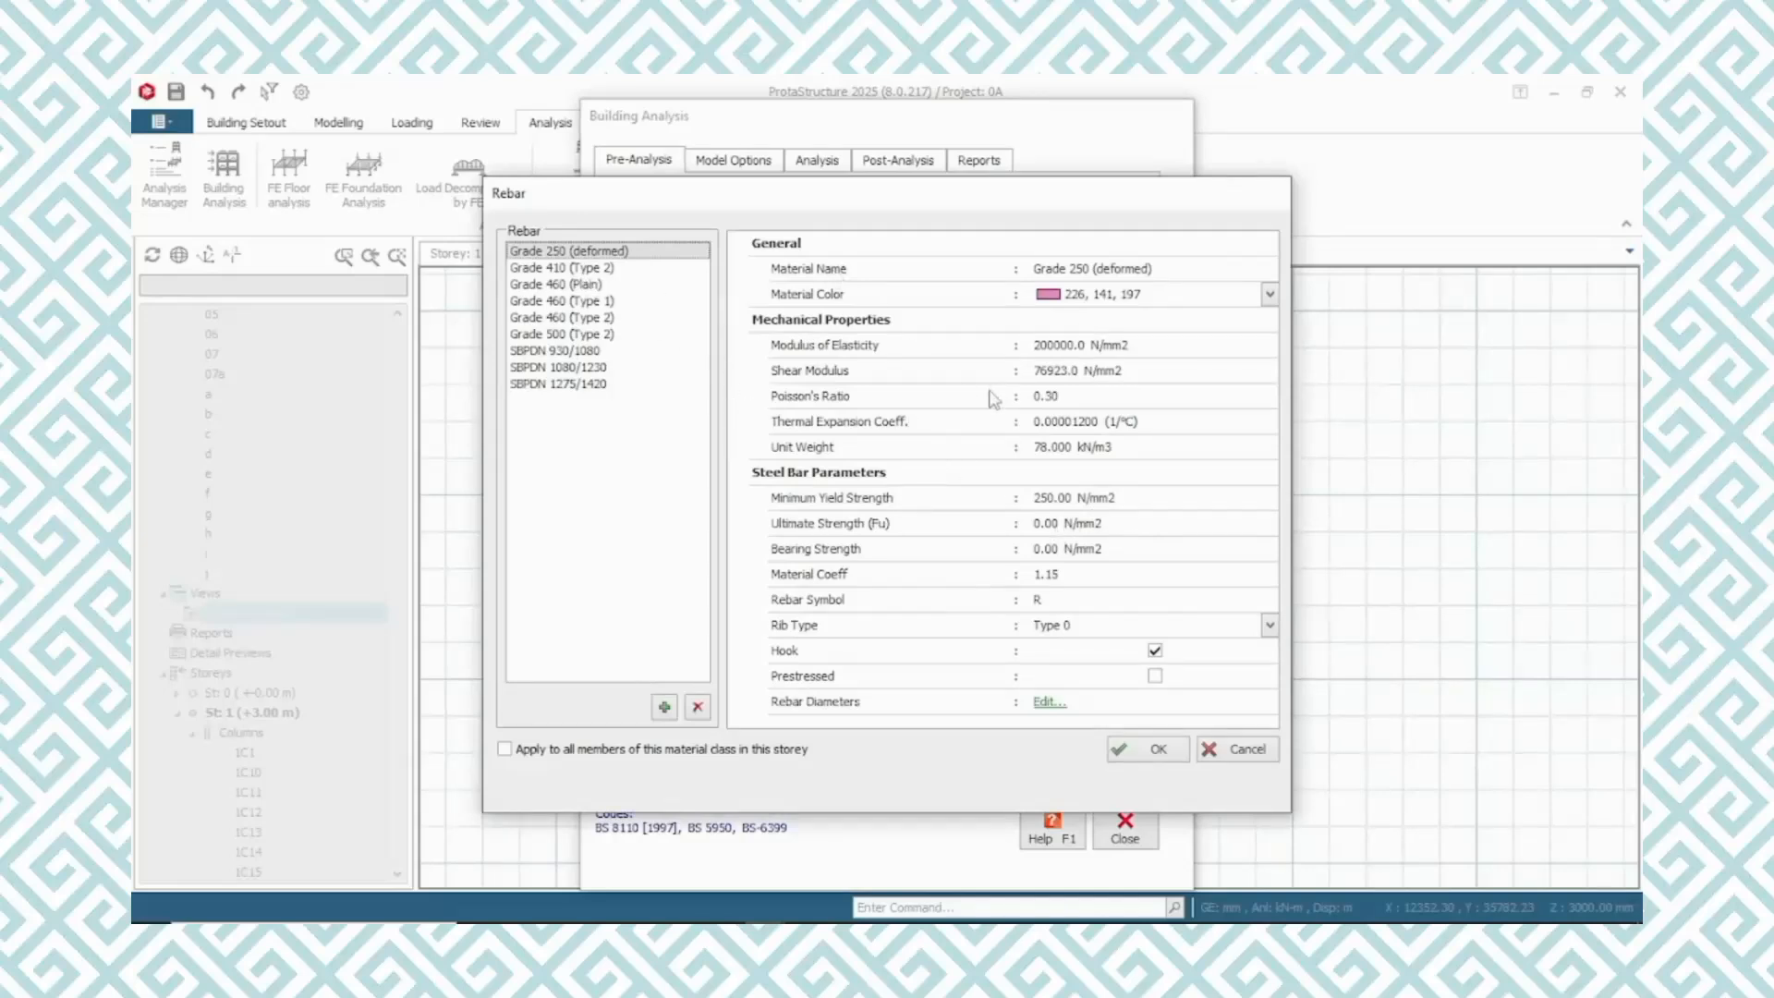
left_click(1043, 701)
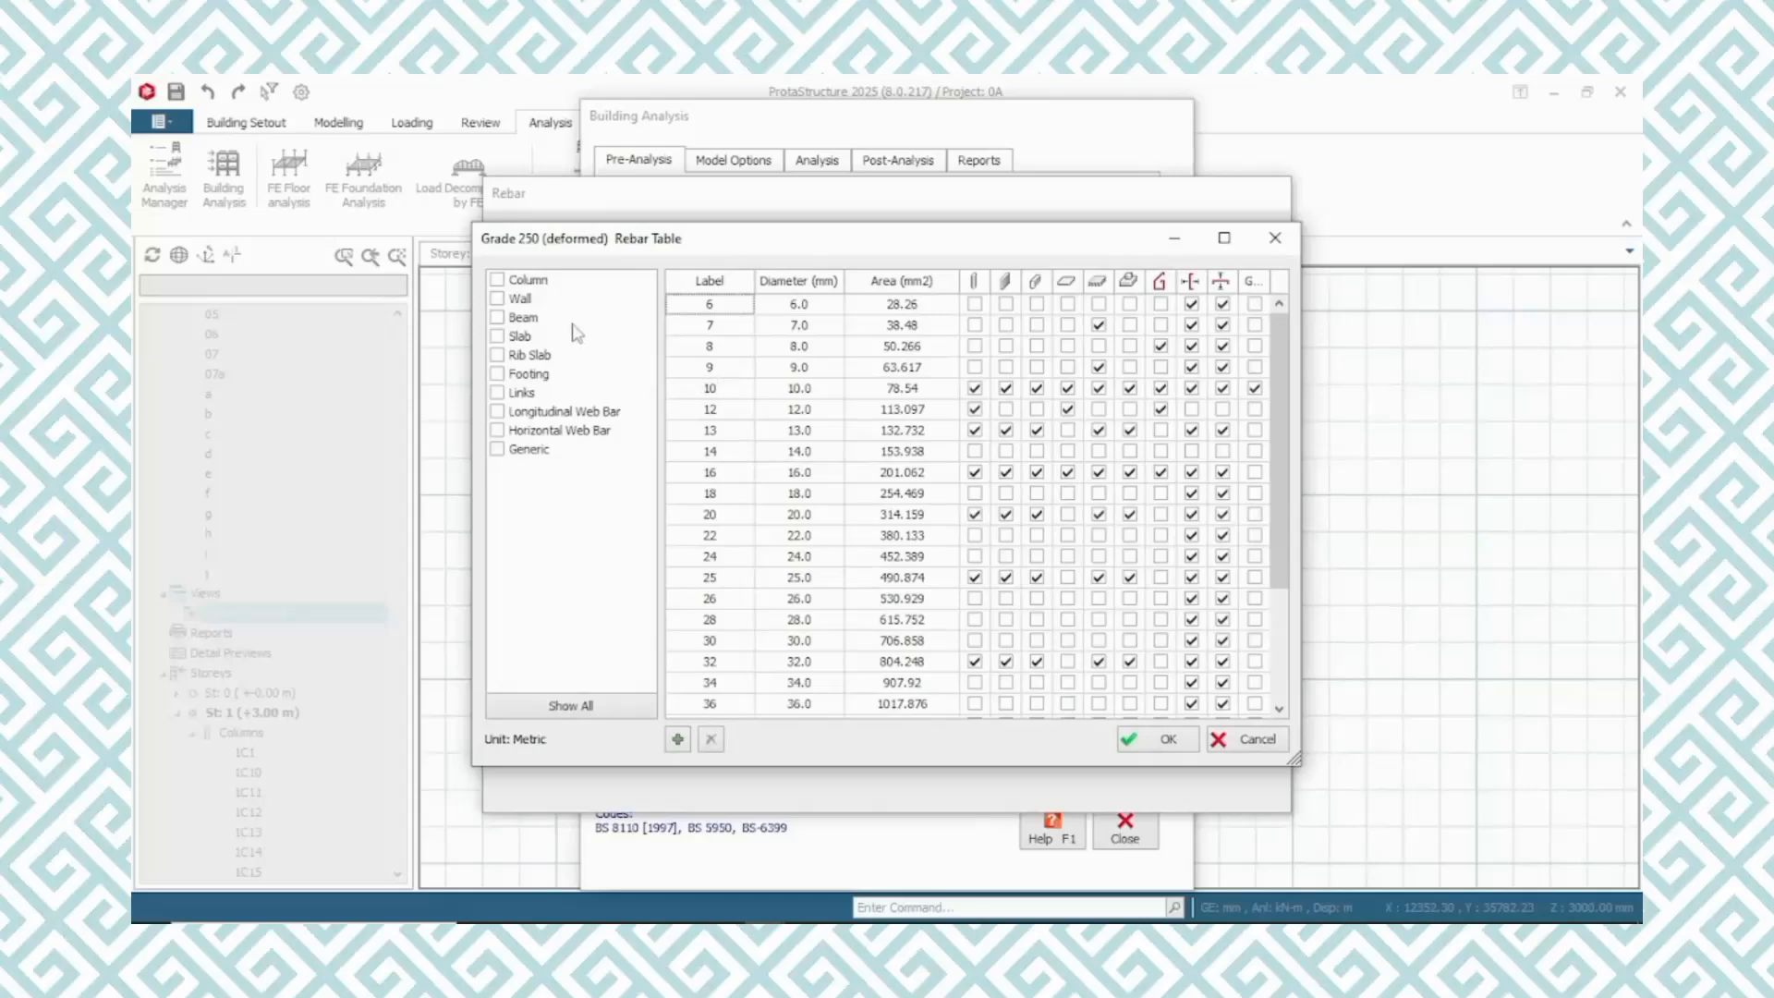
left_click(499, 392)
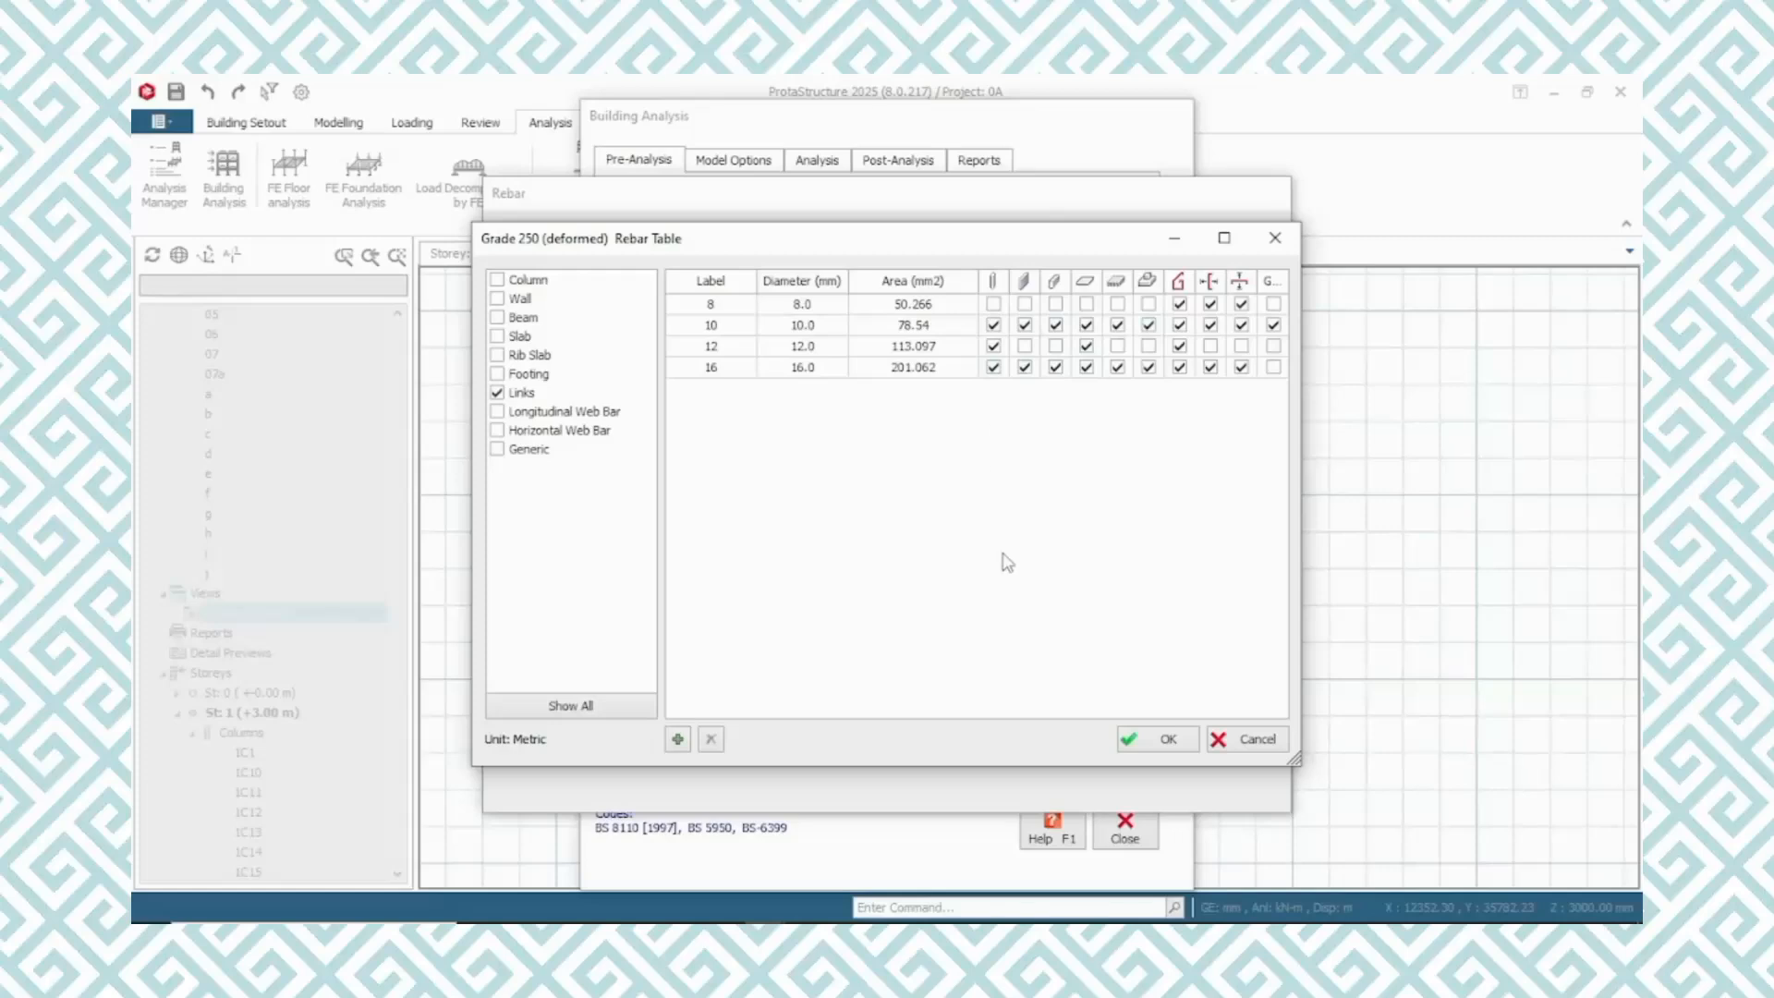
left_click(1146, 745)
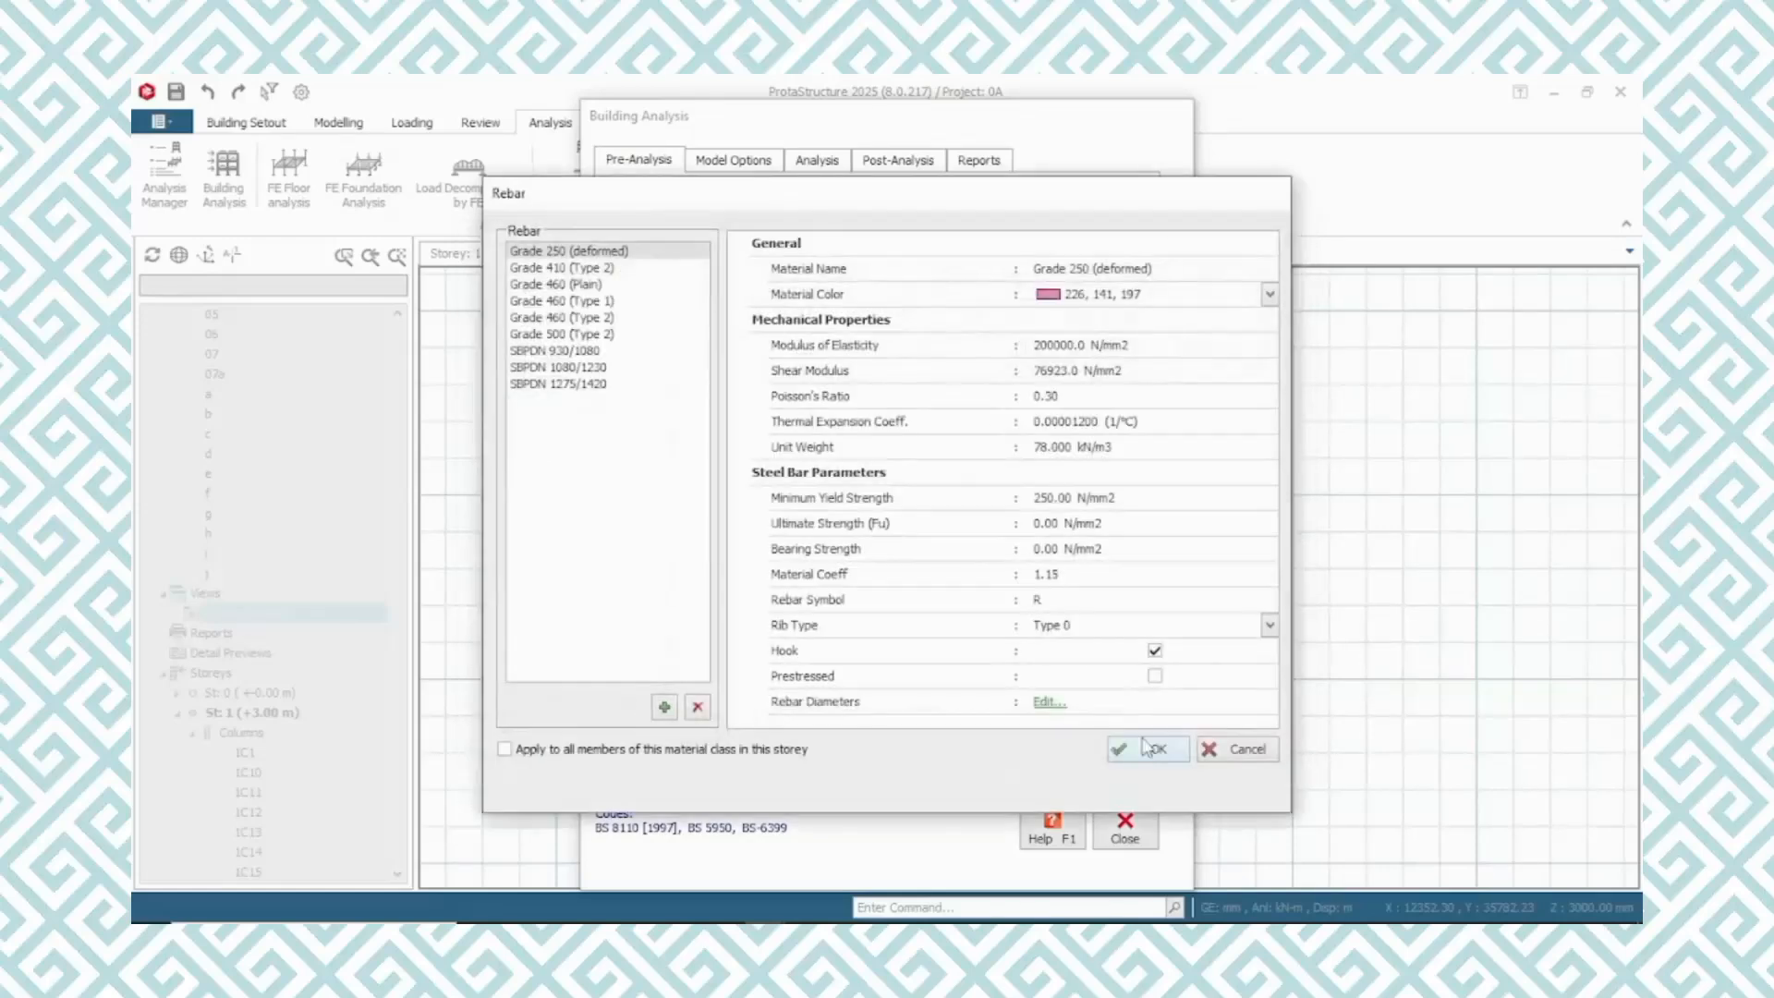
left_click(1134, 756)
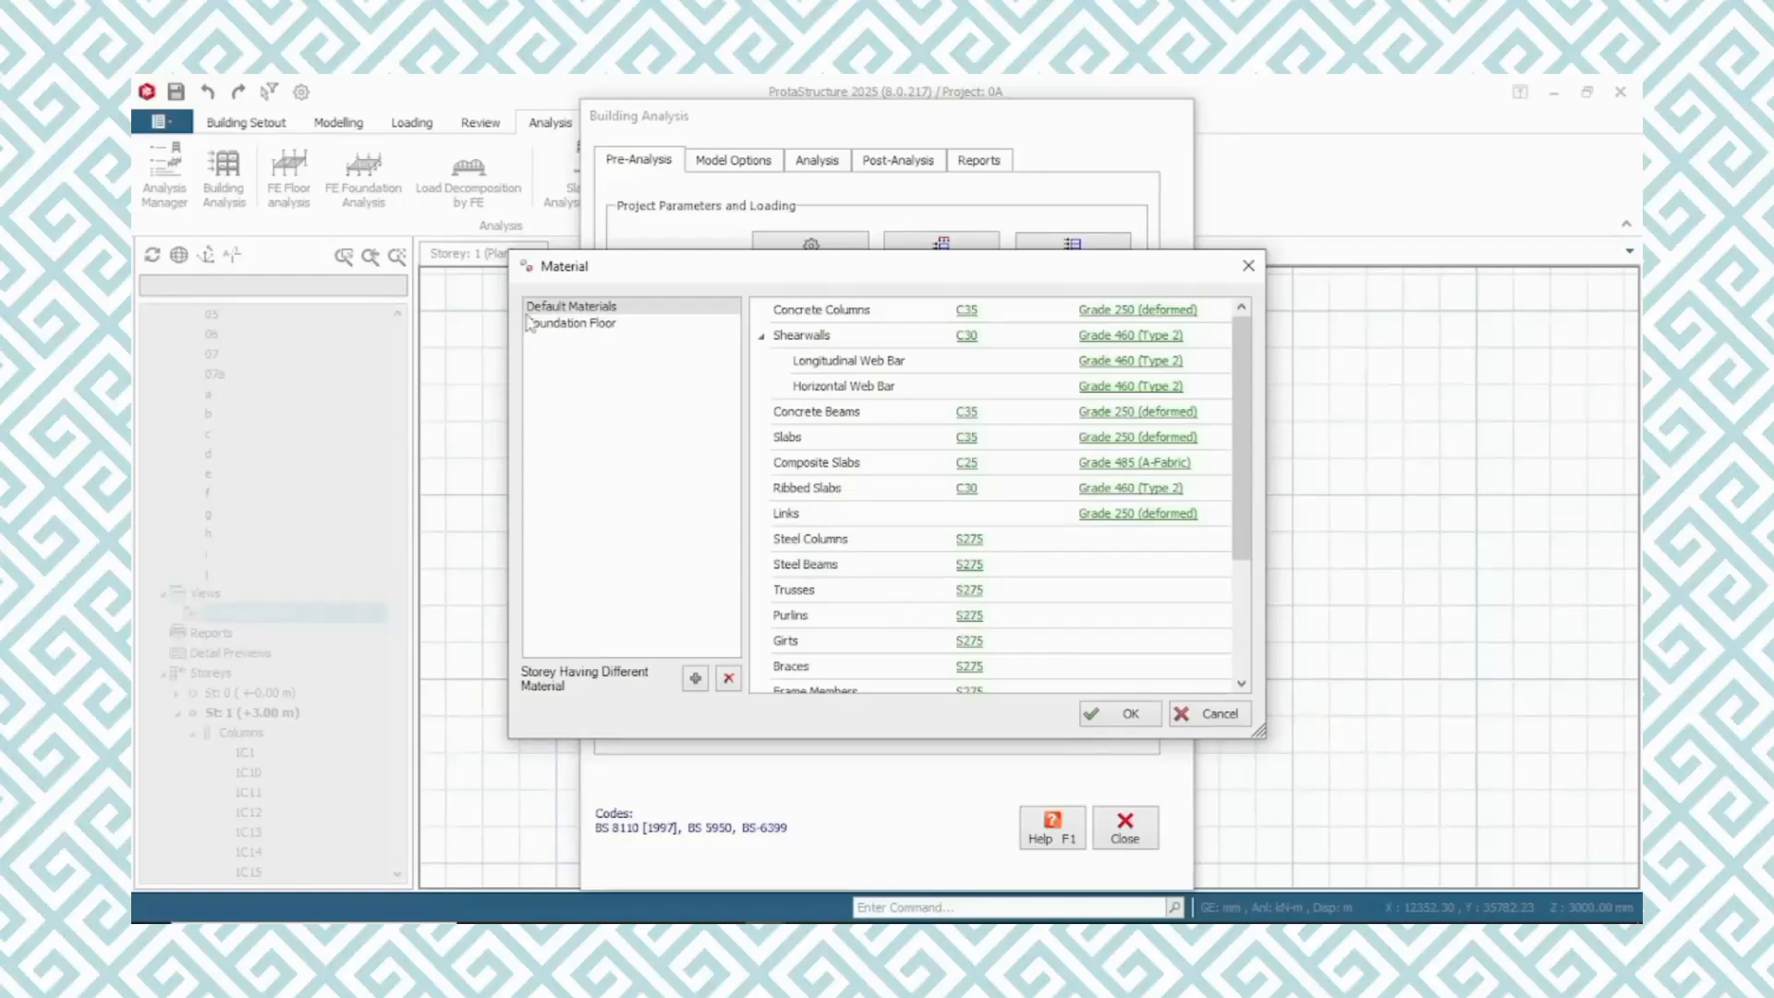
Set the foundation floor's foundation concrete to C35
left_click(603, 325)
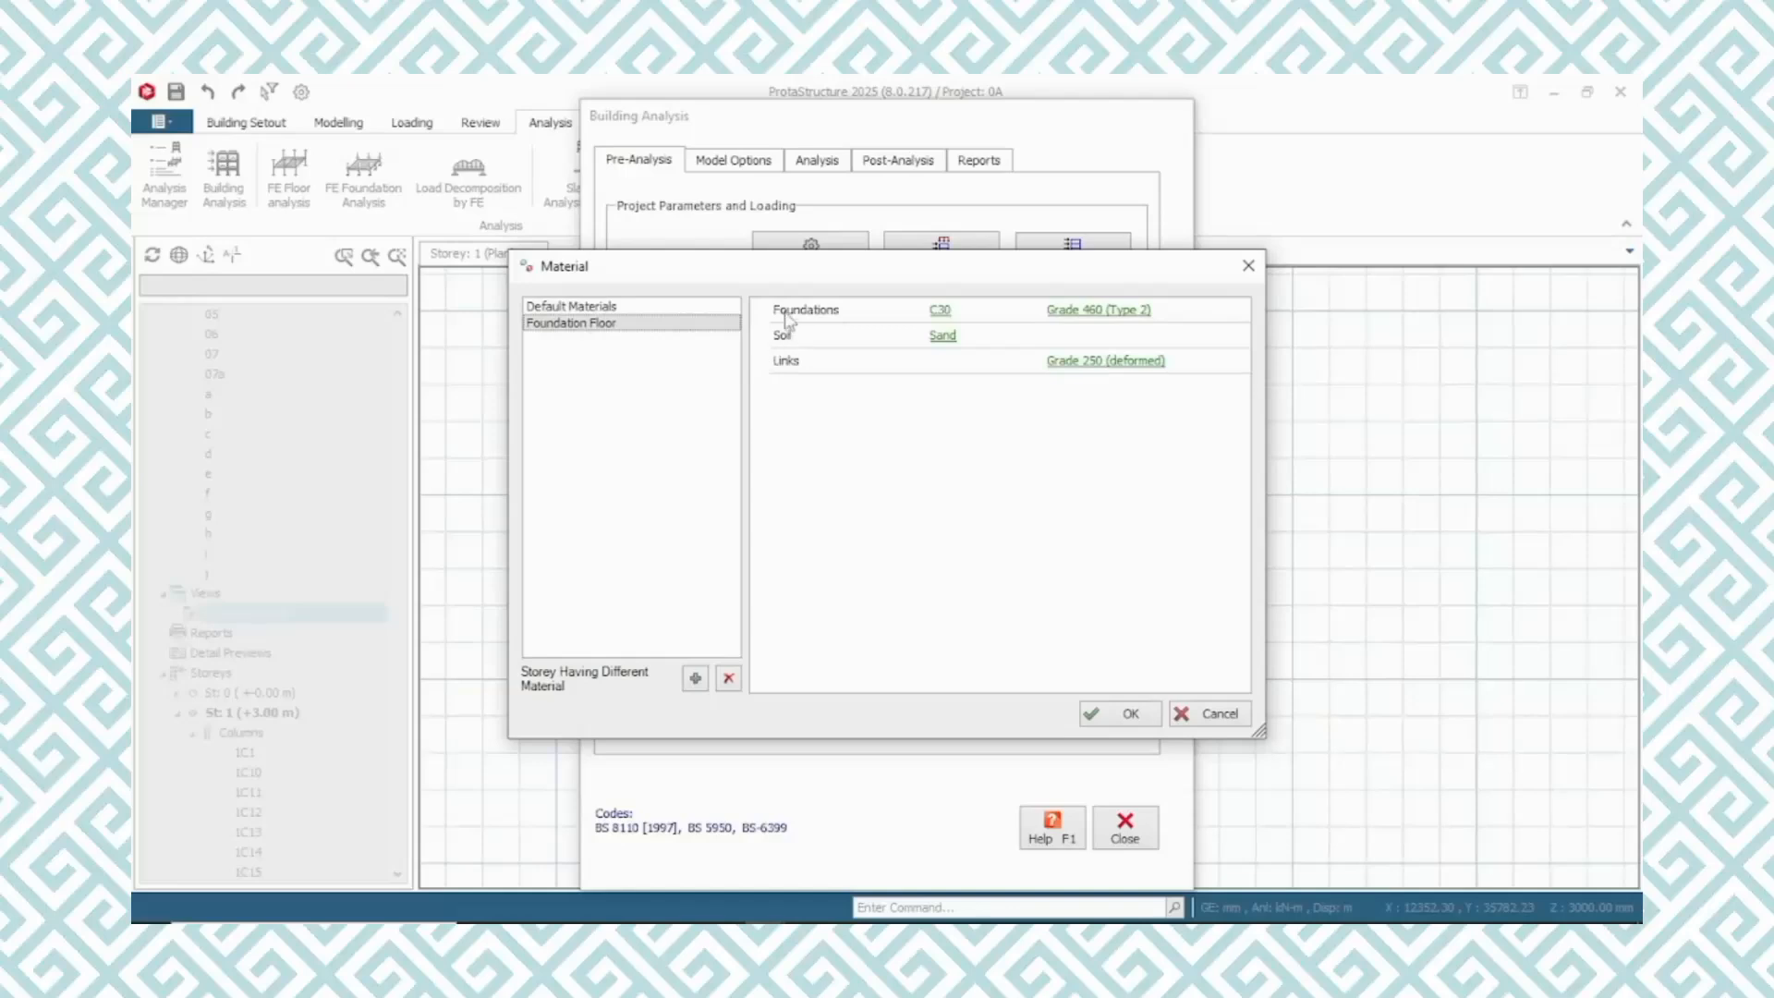
left_click(941, 314)
left_click(552, 302)
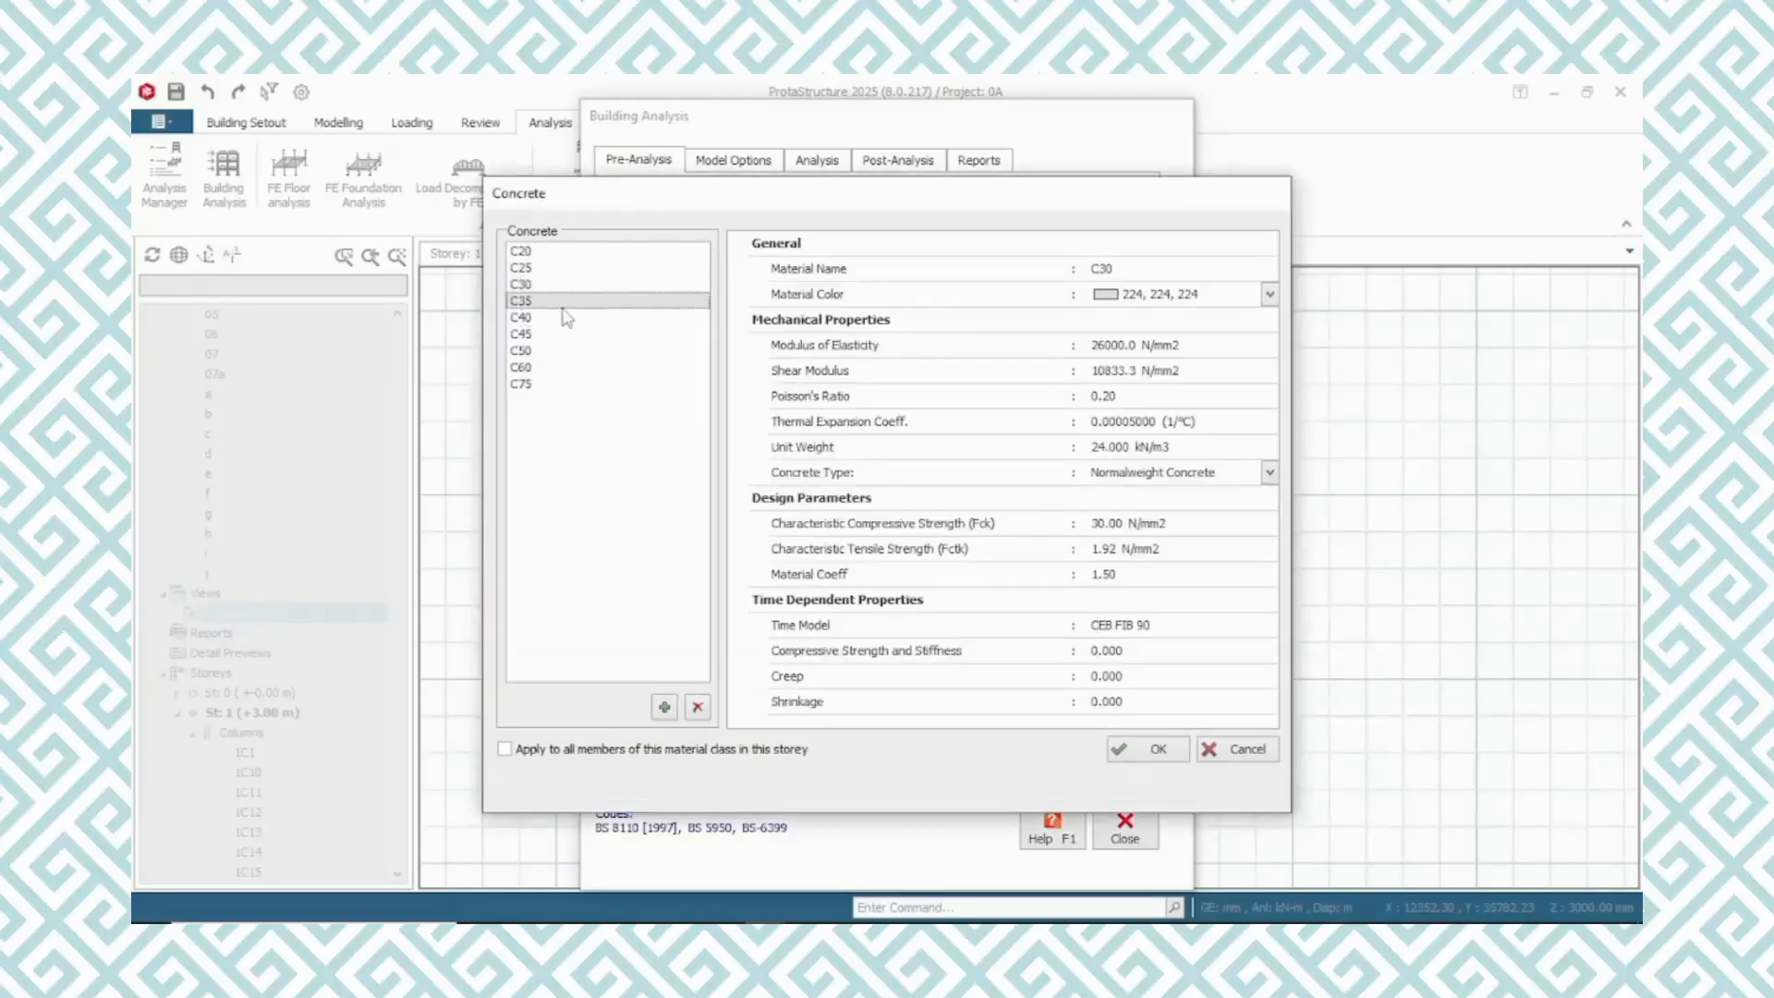
left_click(1158, 751)
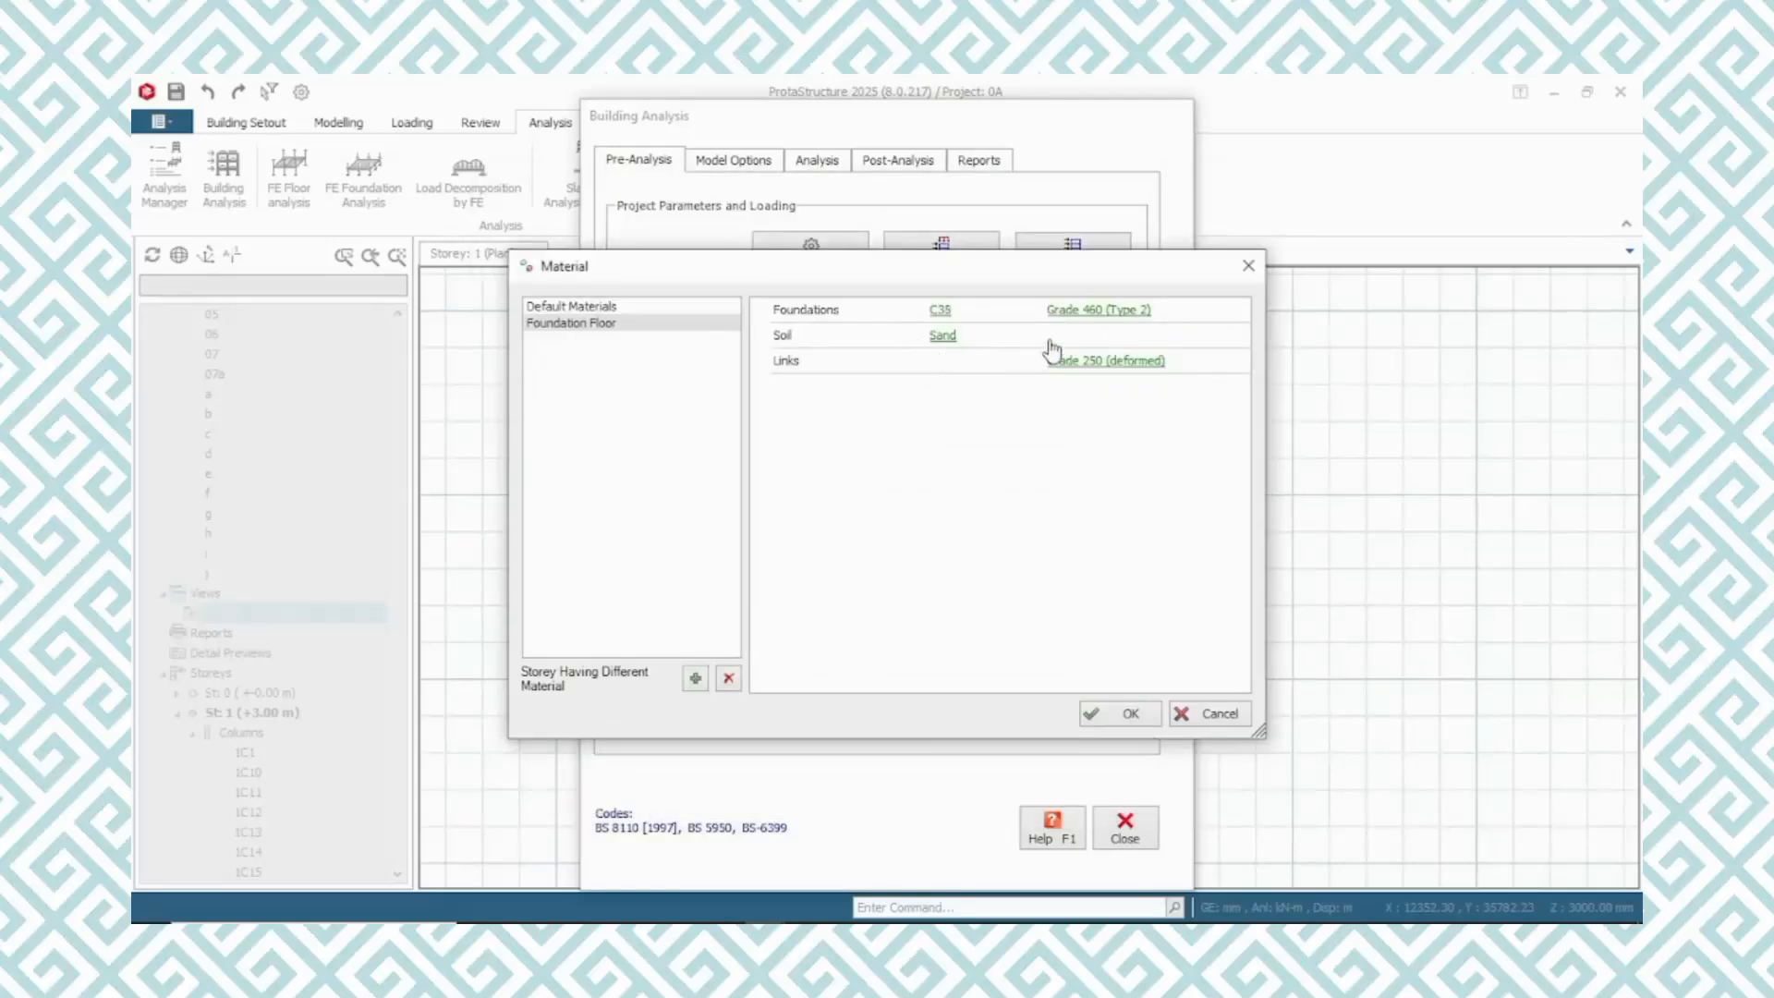
Assign Grade 250 (deformed) rebar to the foundations after checking its footing diameters, and accept the material settings
left_click(1109, 312)
left_click(585, 251)
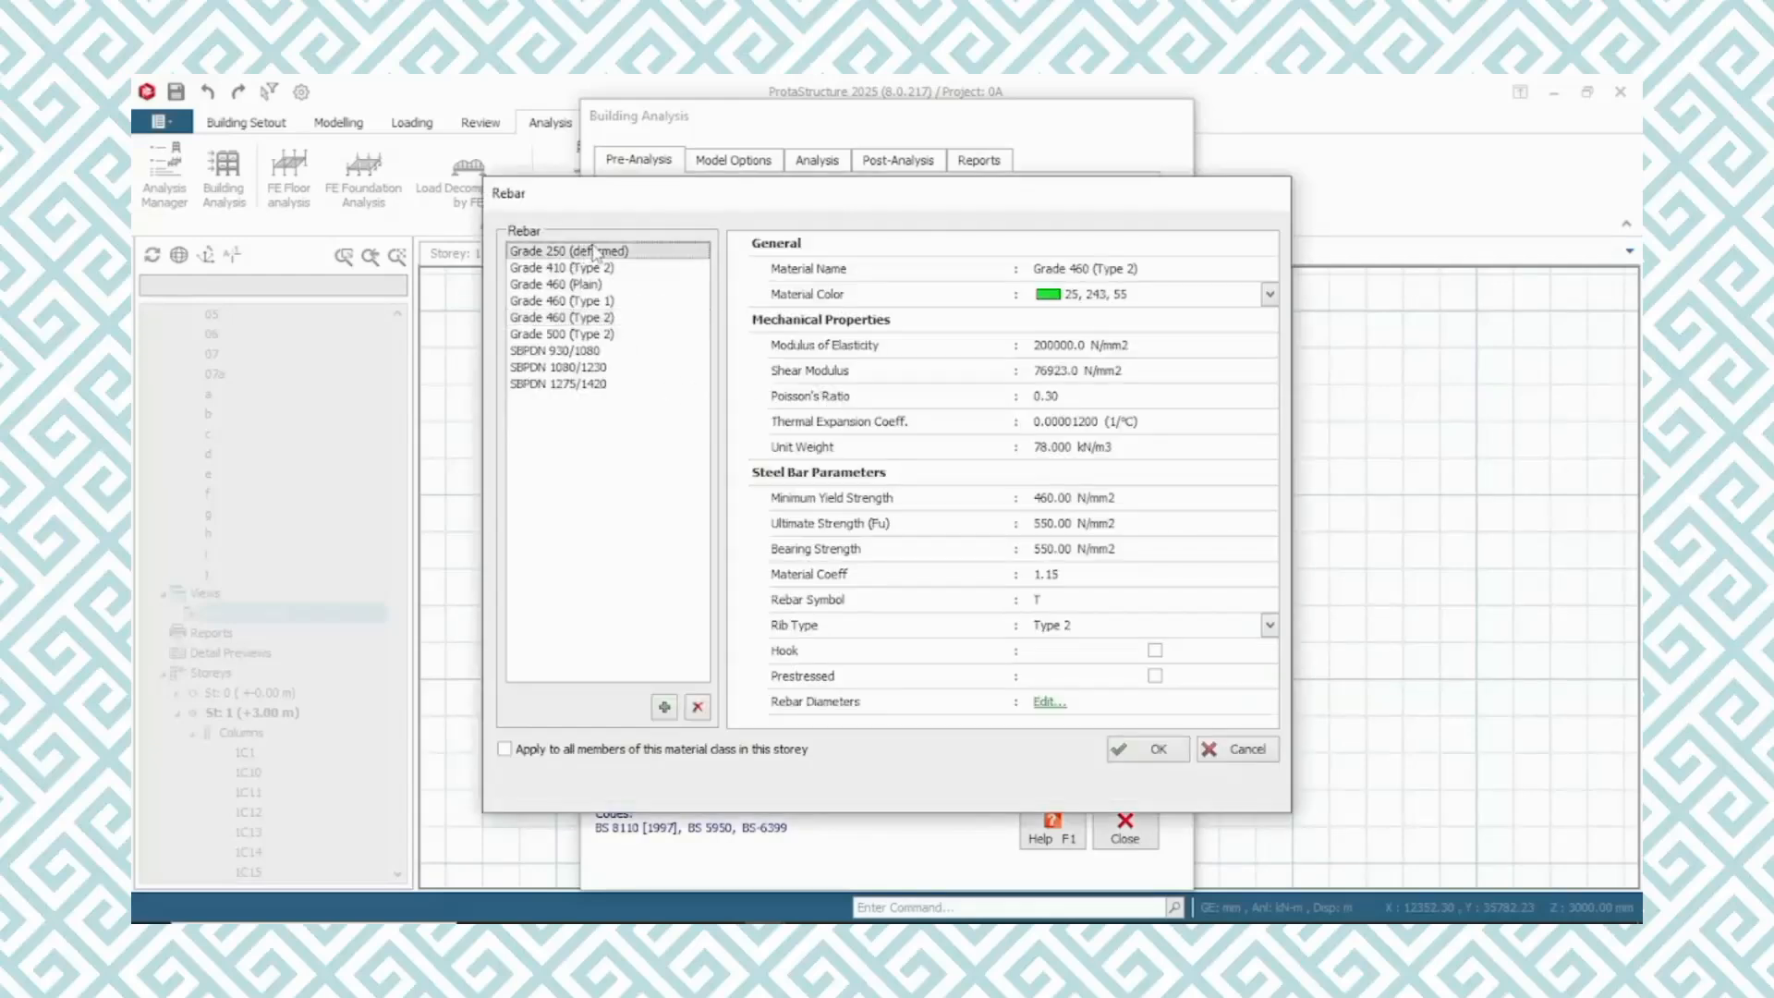
left_click(1049, 702)
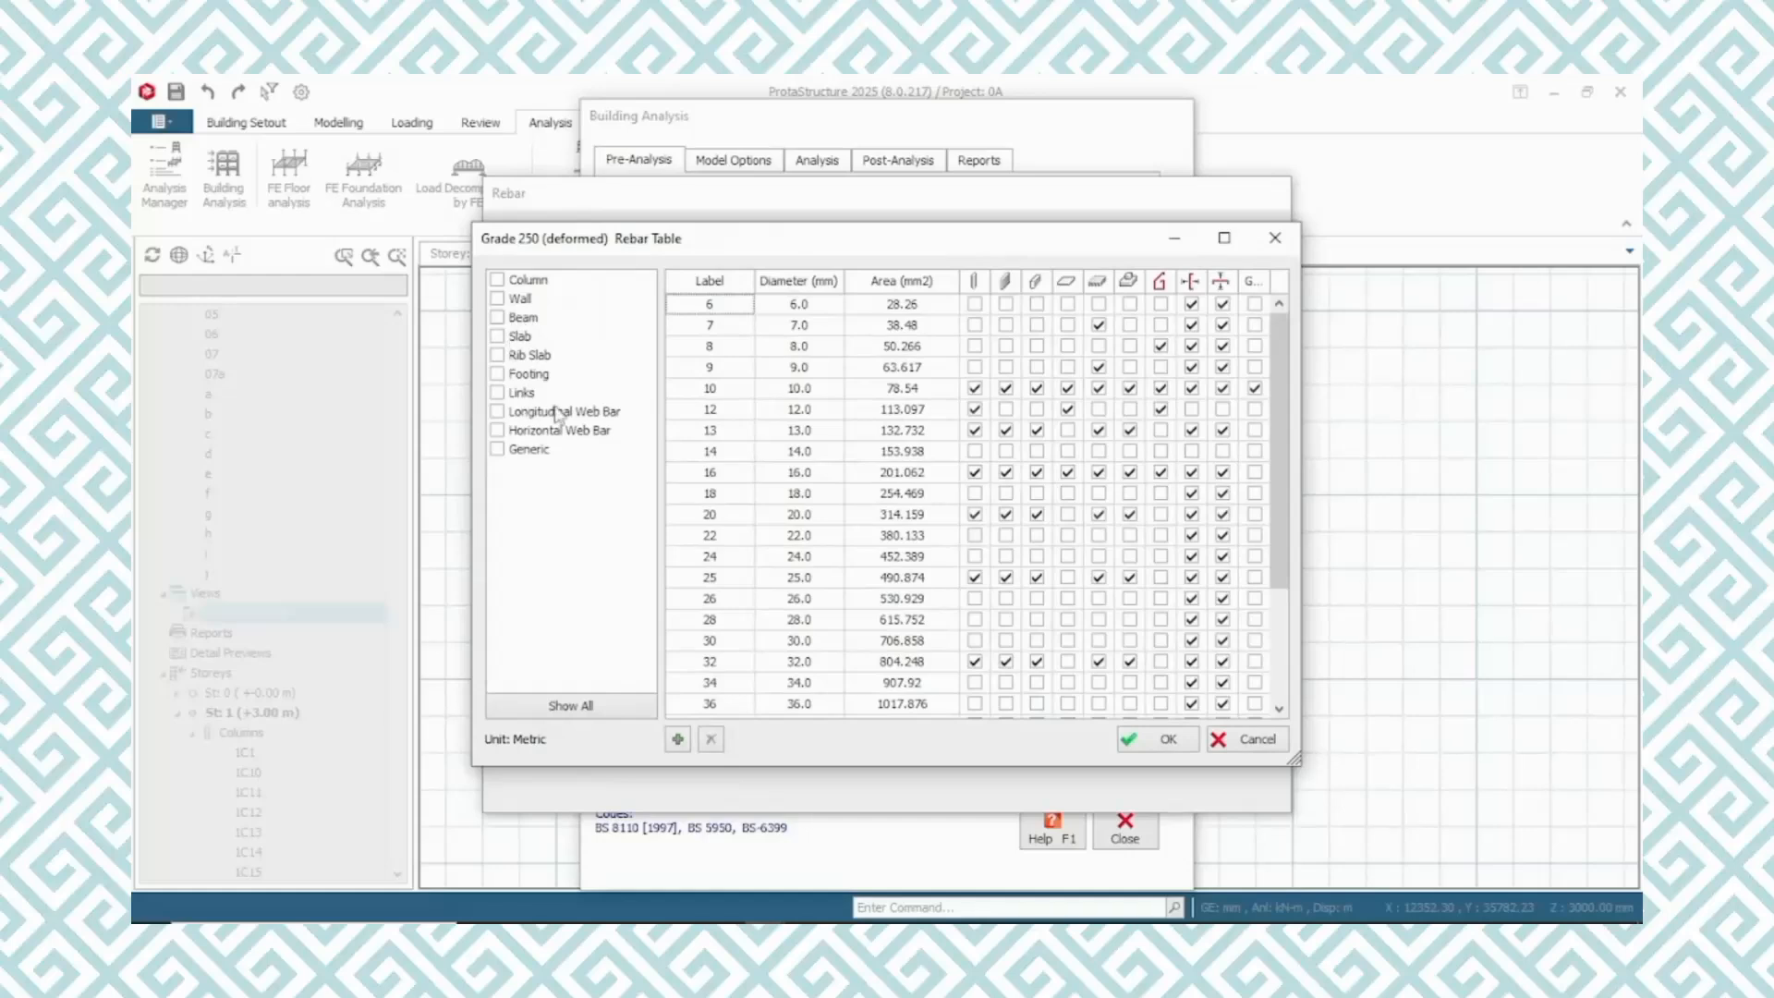
left_click(497, 374)
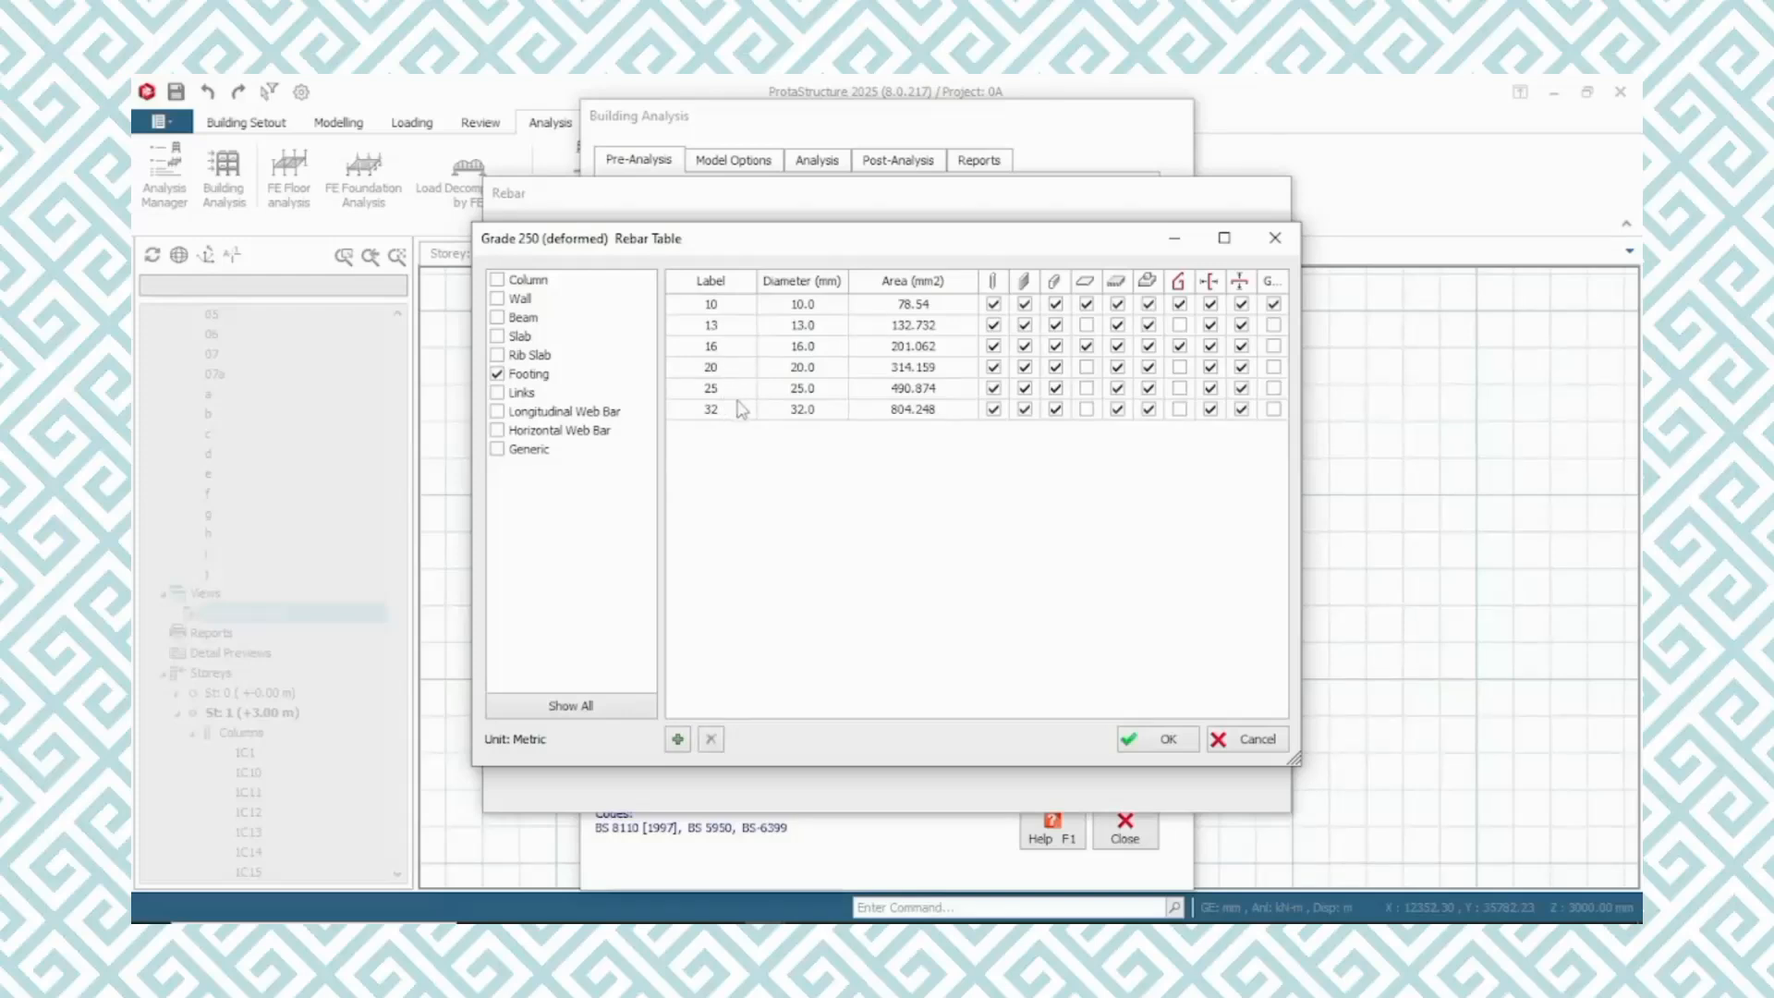
left_click(1169, 739)
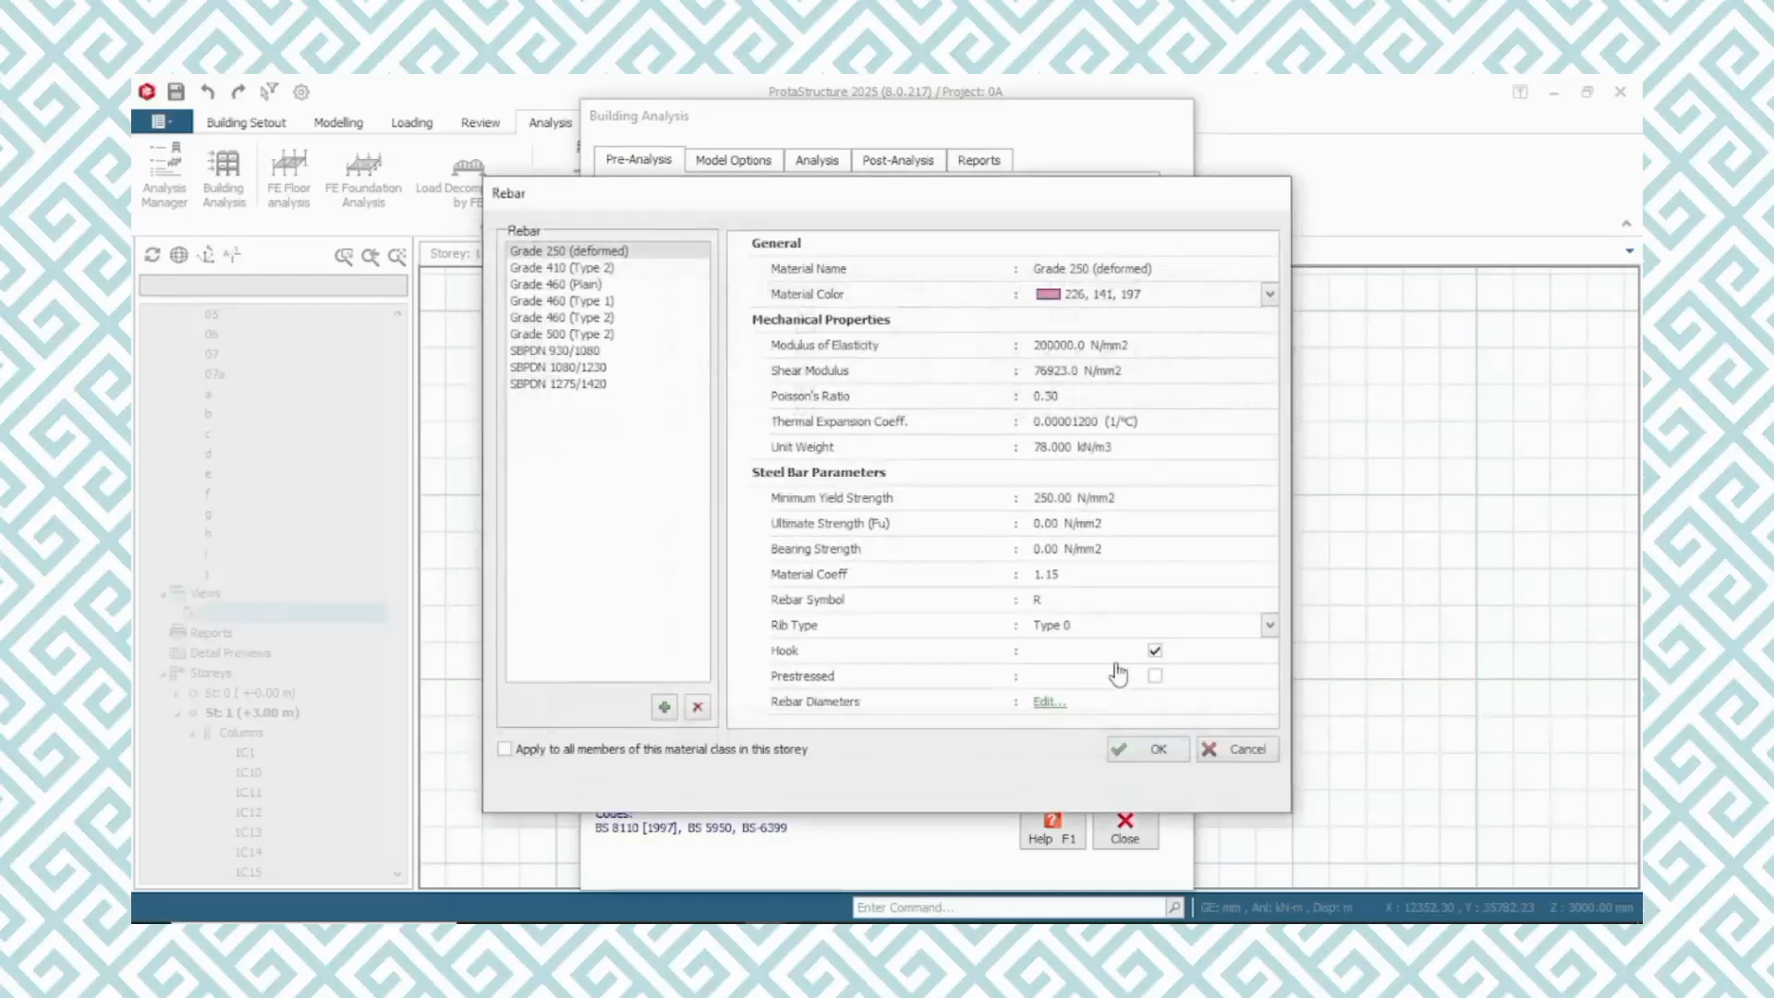
left_click(1146, 753)
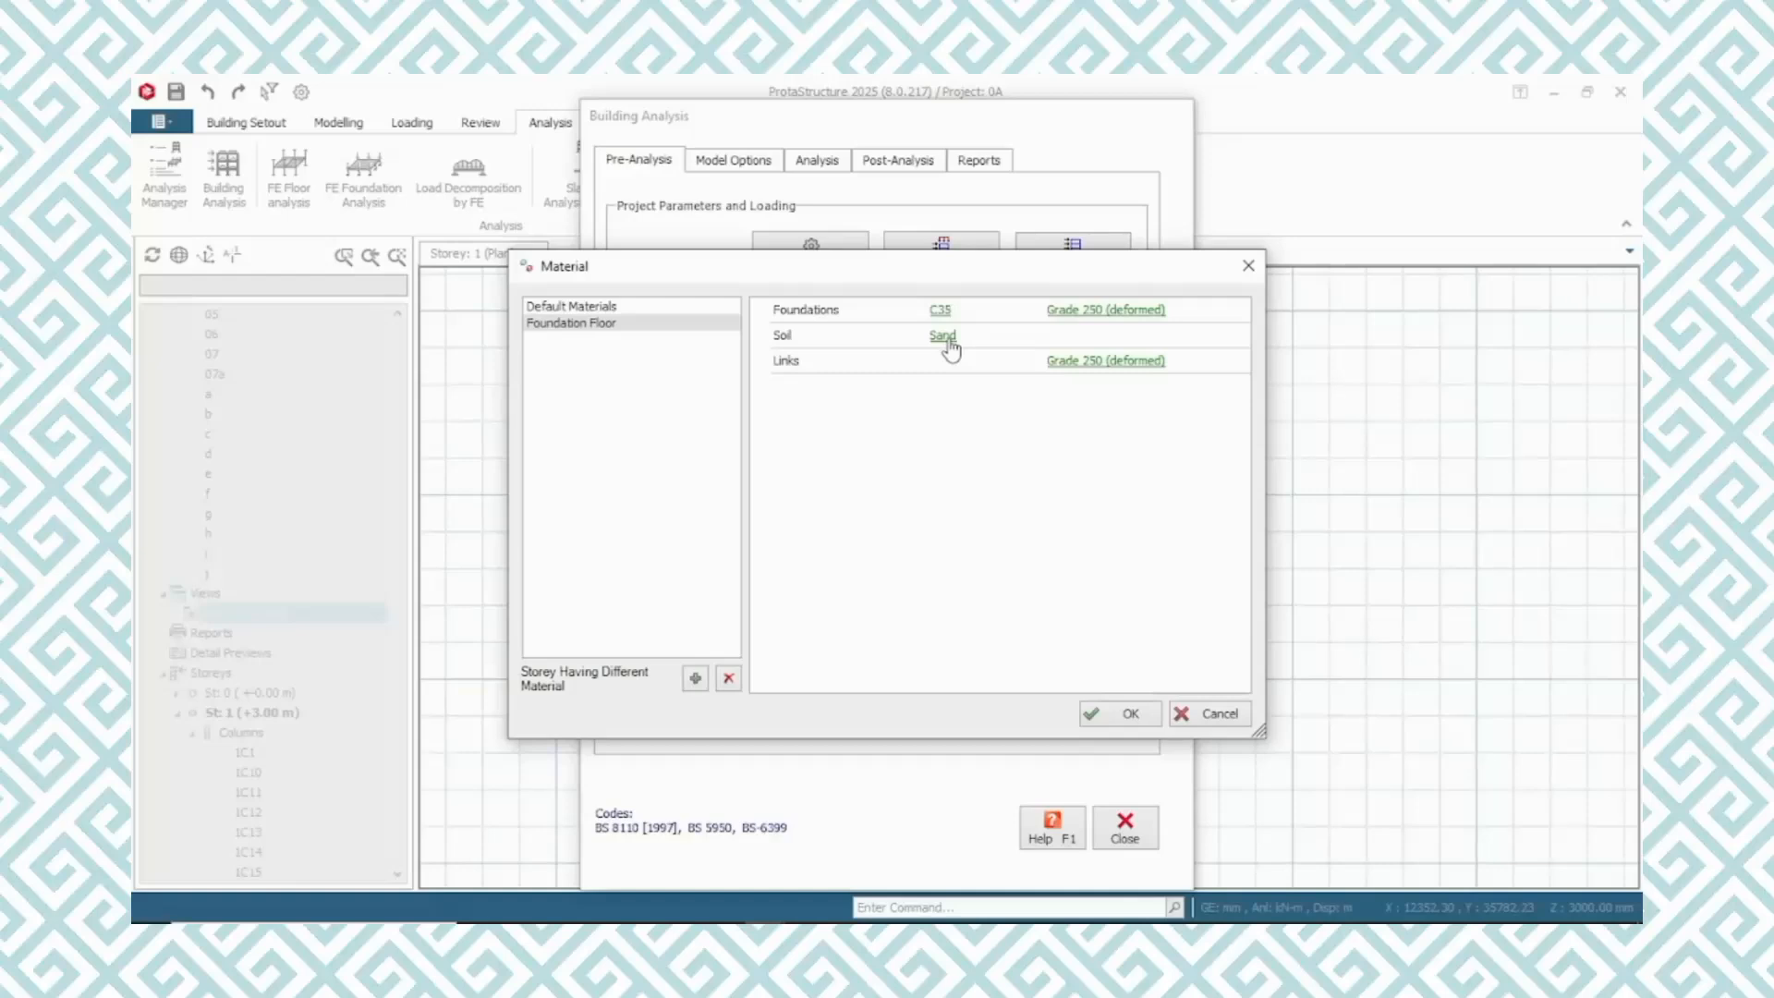
left_click(1104, 720)
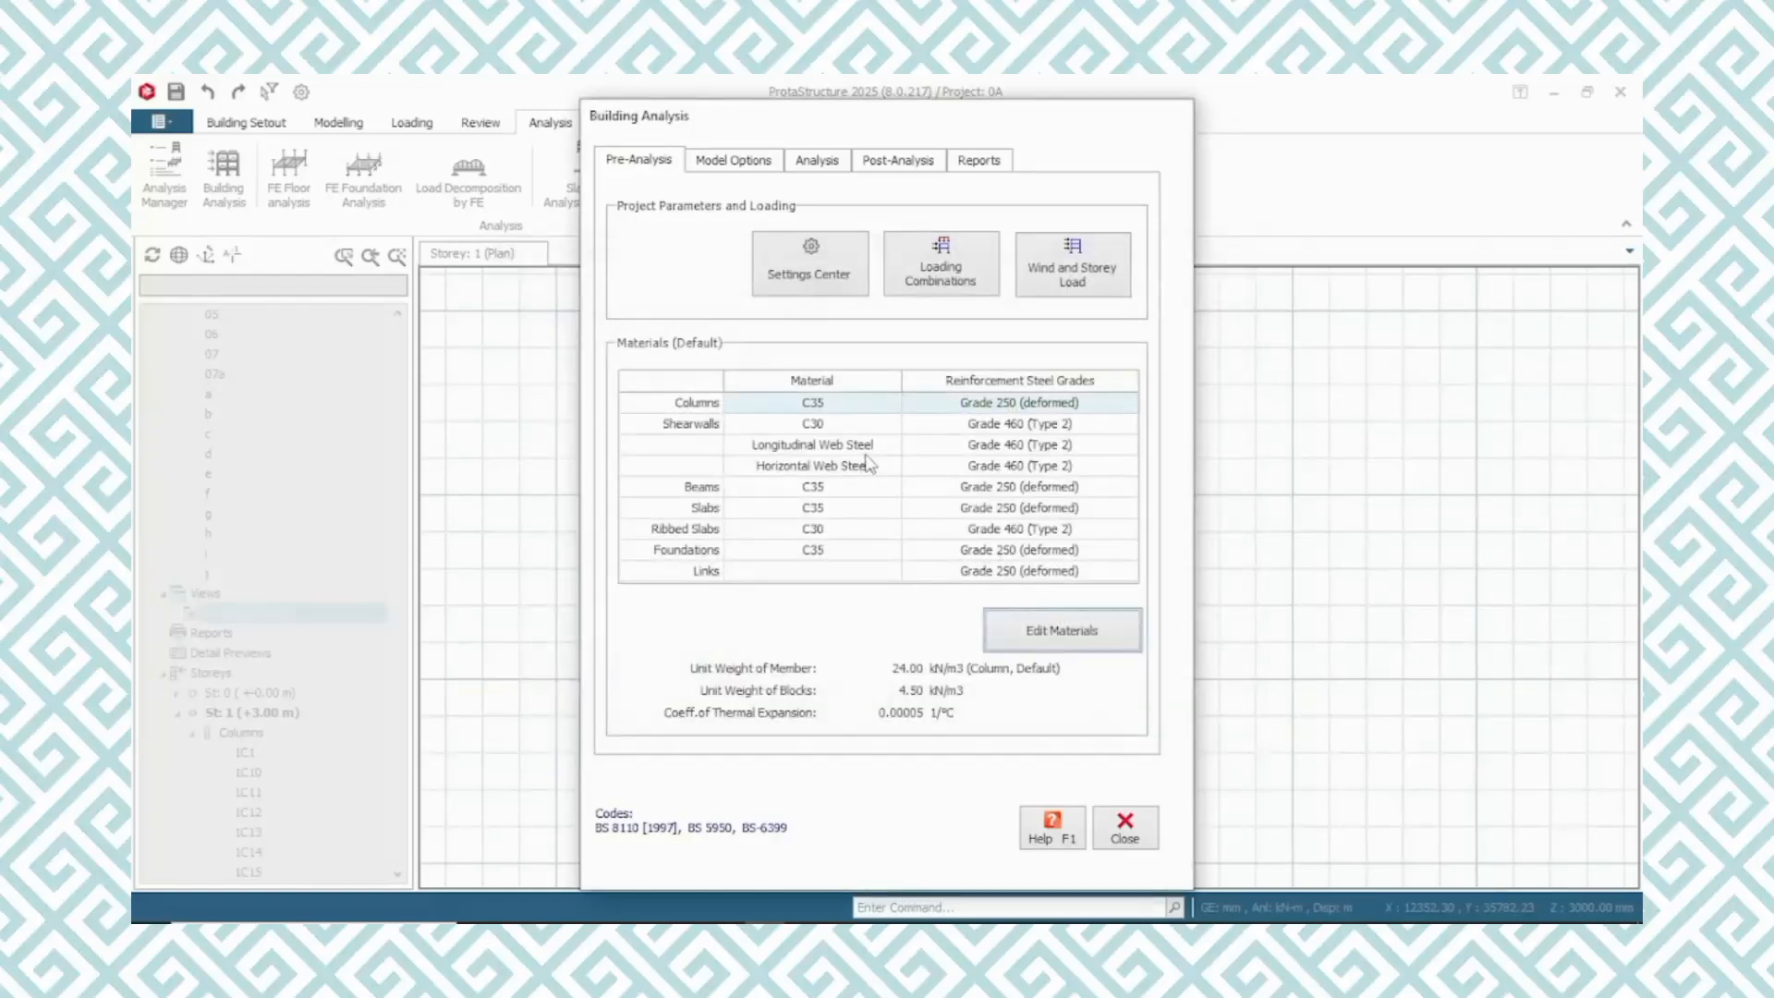
Recheck the default materials, including the concrete columns' grade, and close Building Analysis to return to the storey plan
left_click(1051, 644)
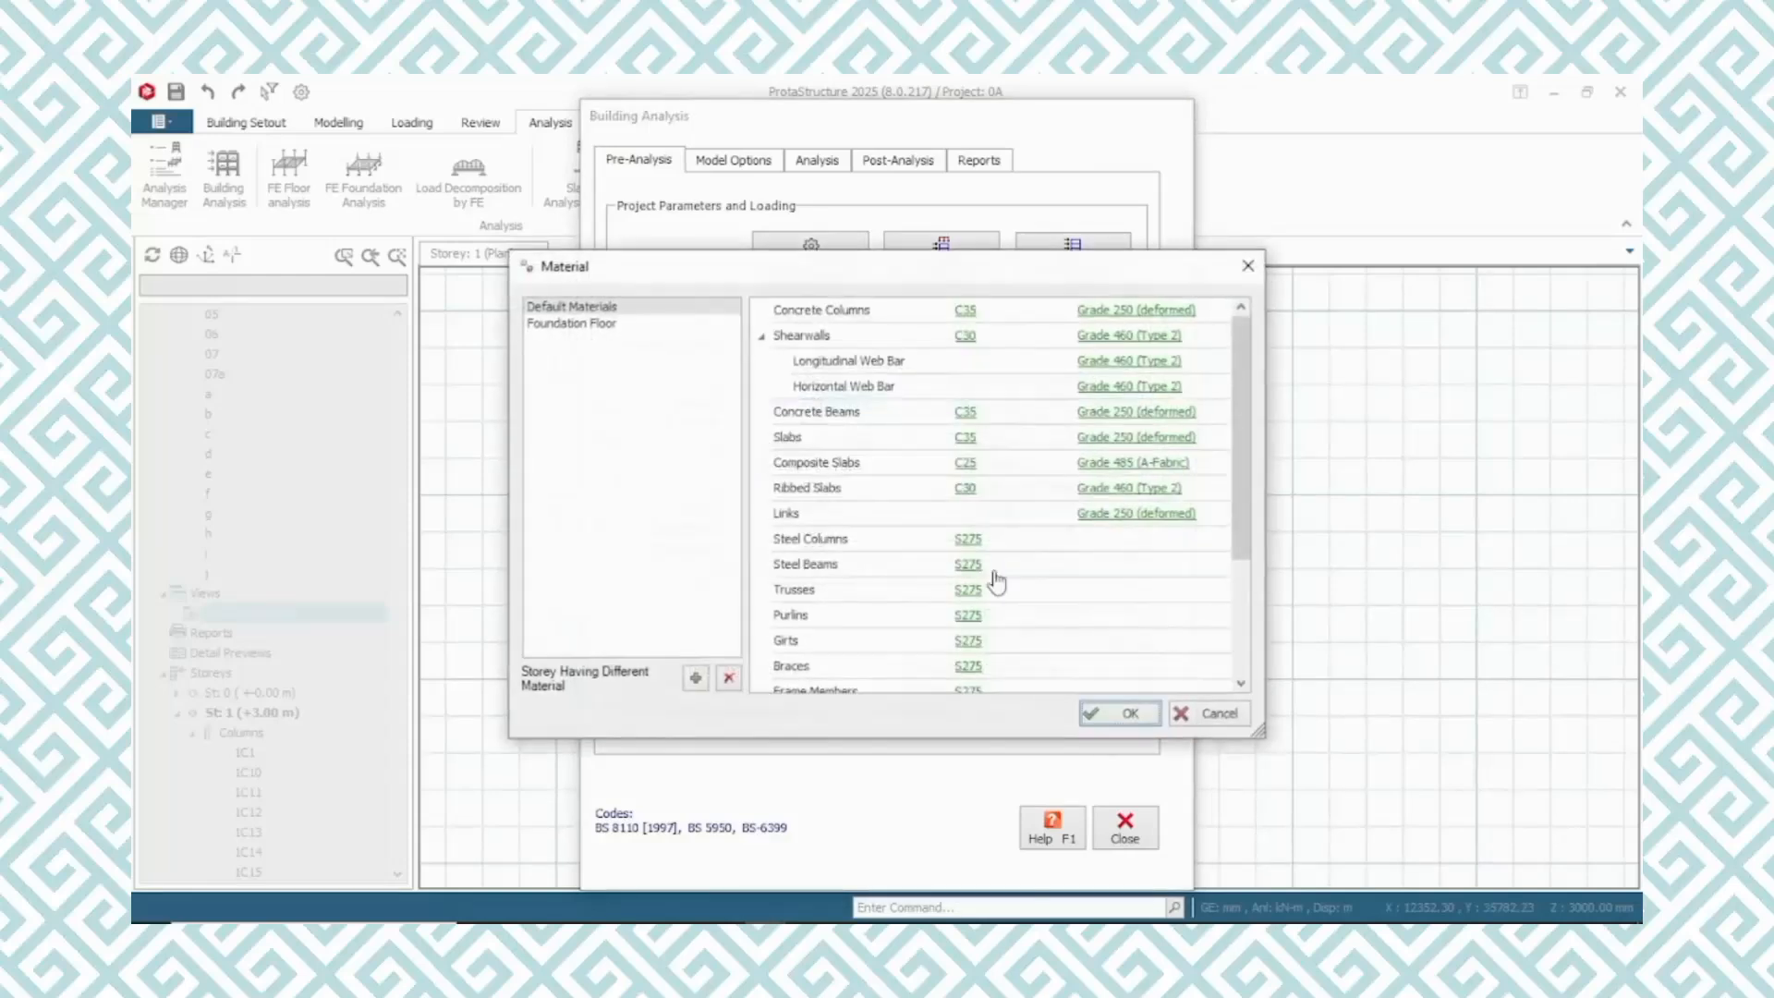
left_click(972, 315)
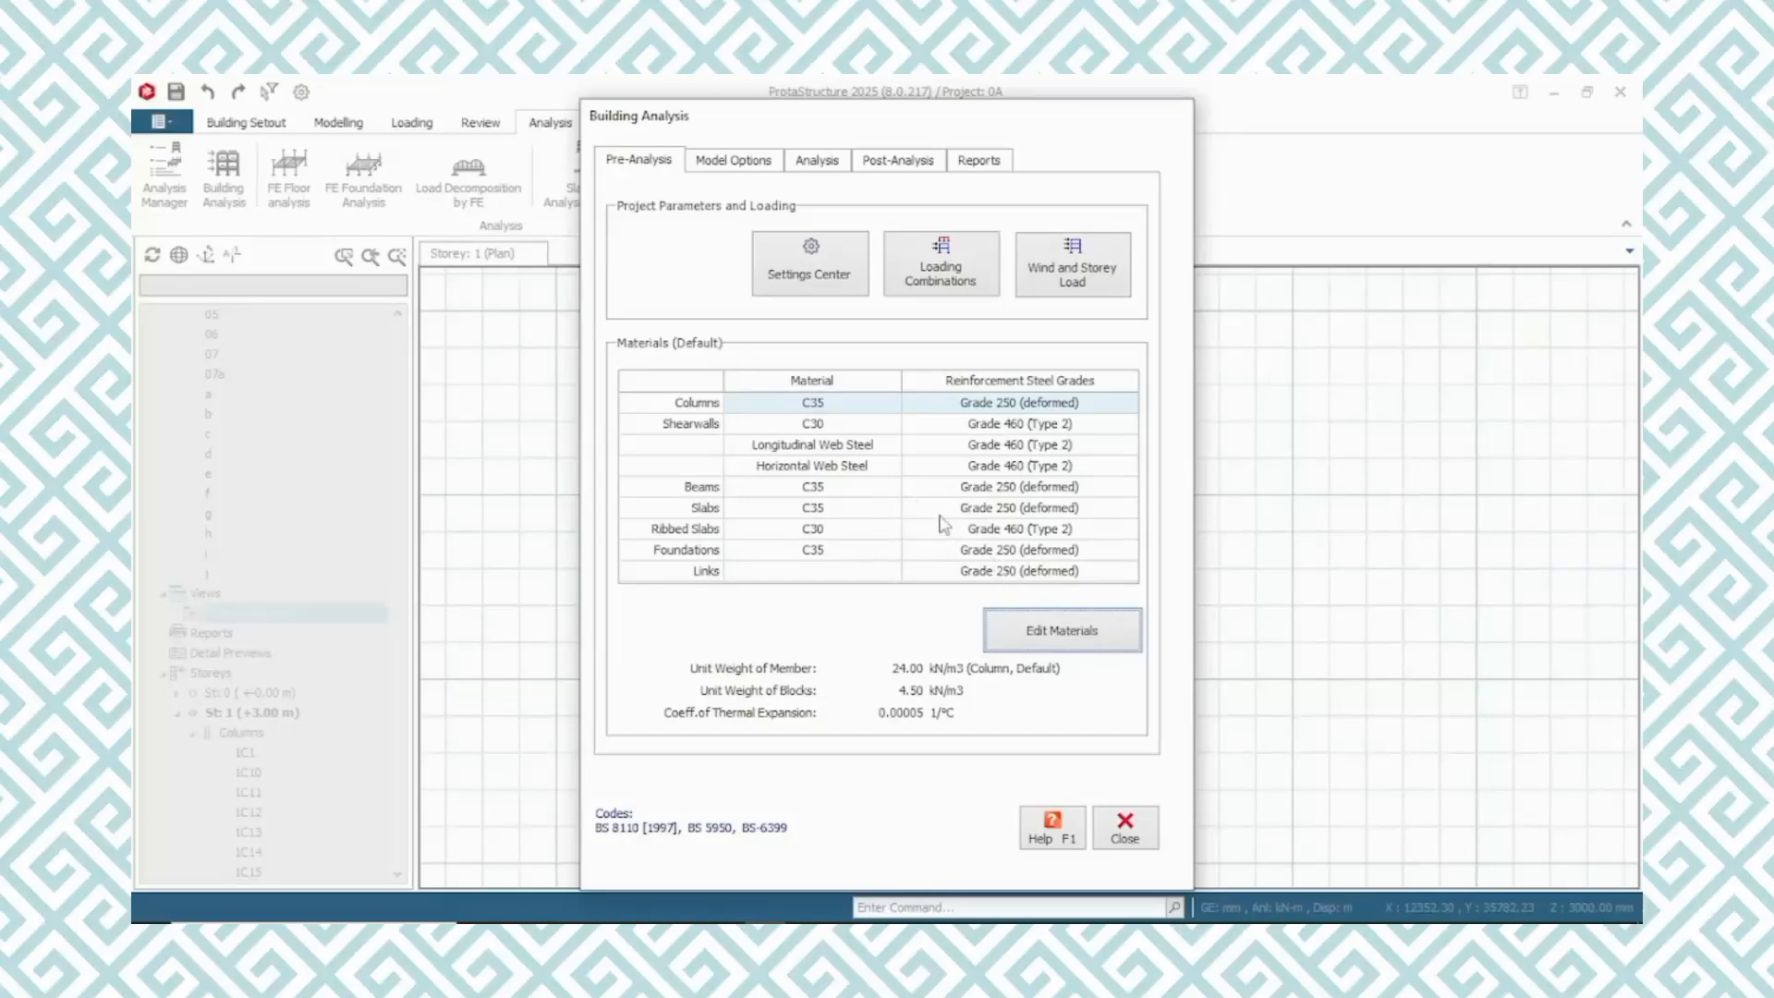
left_click(1125, 827)
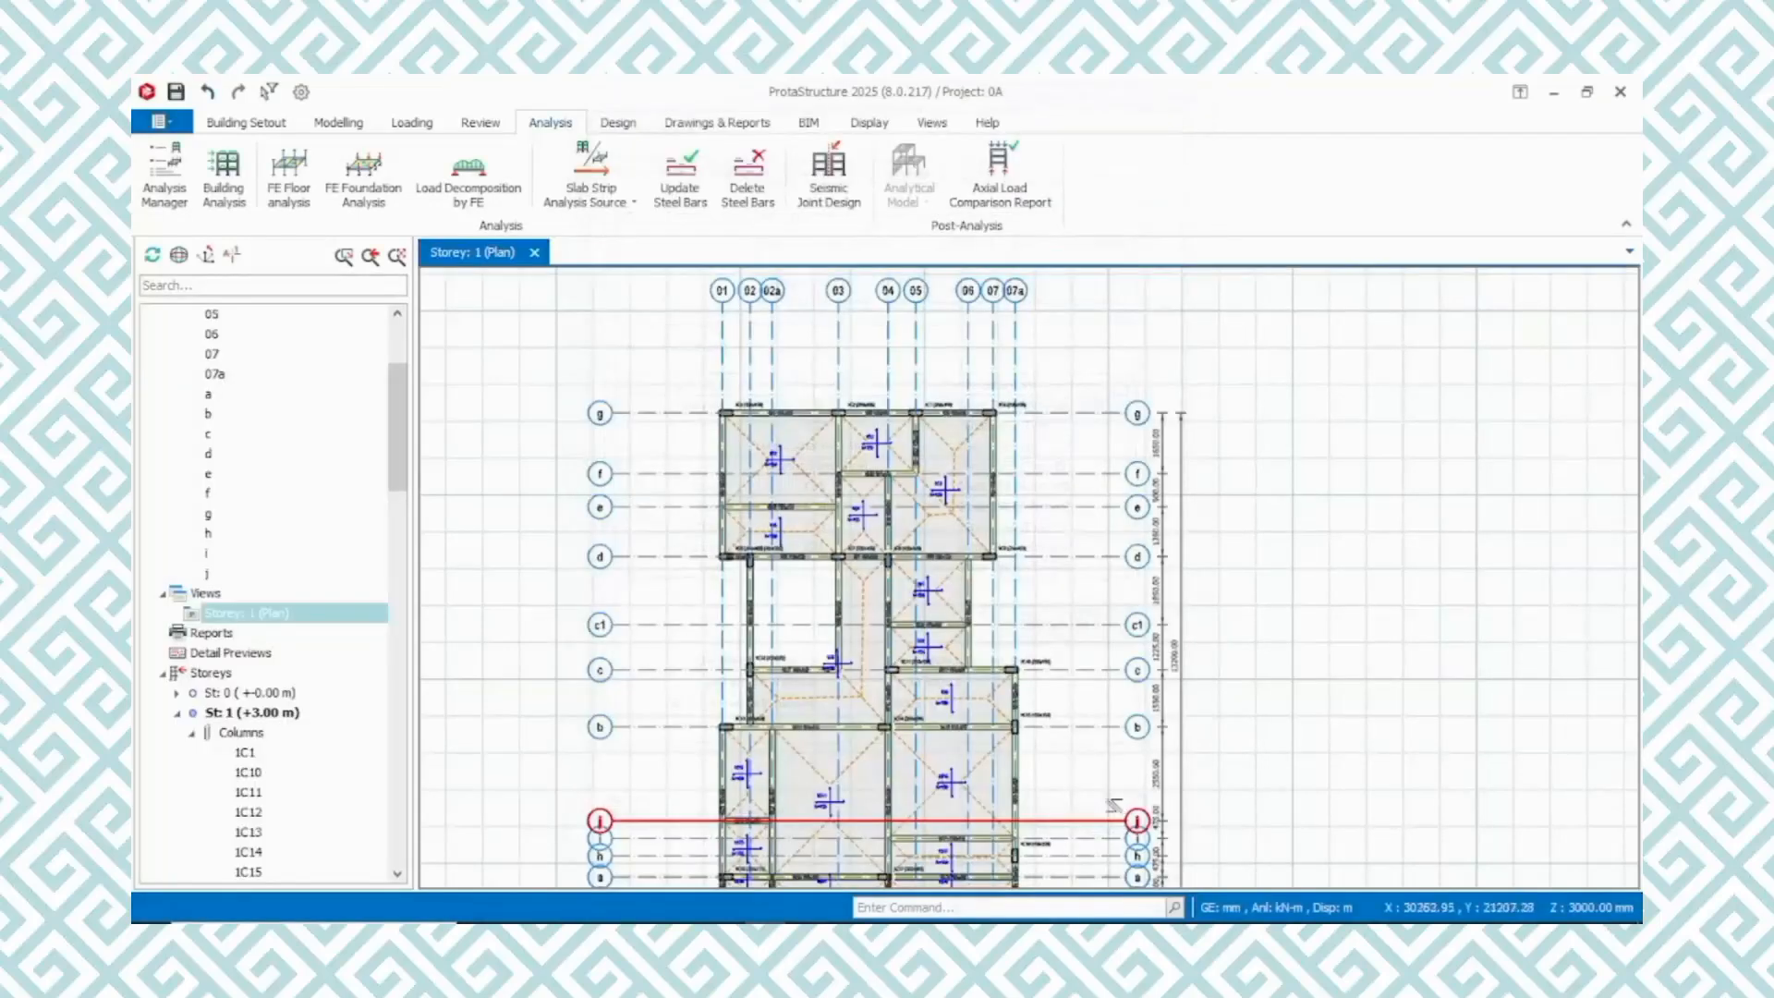
scroll(895, 570, "up", 2)
scroll(895, 570, "down", 5)
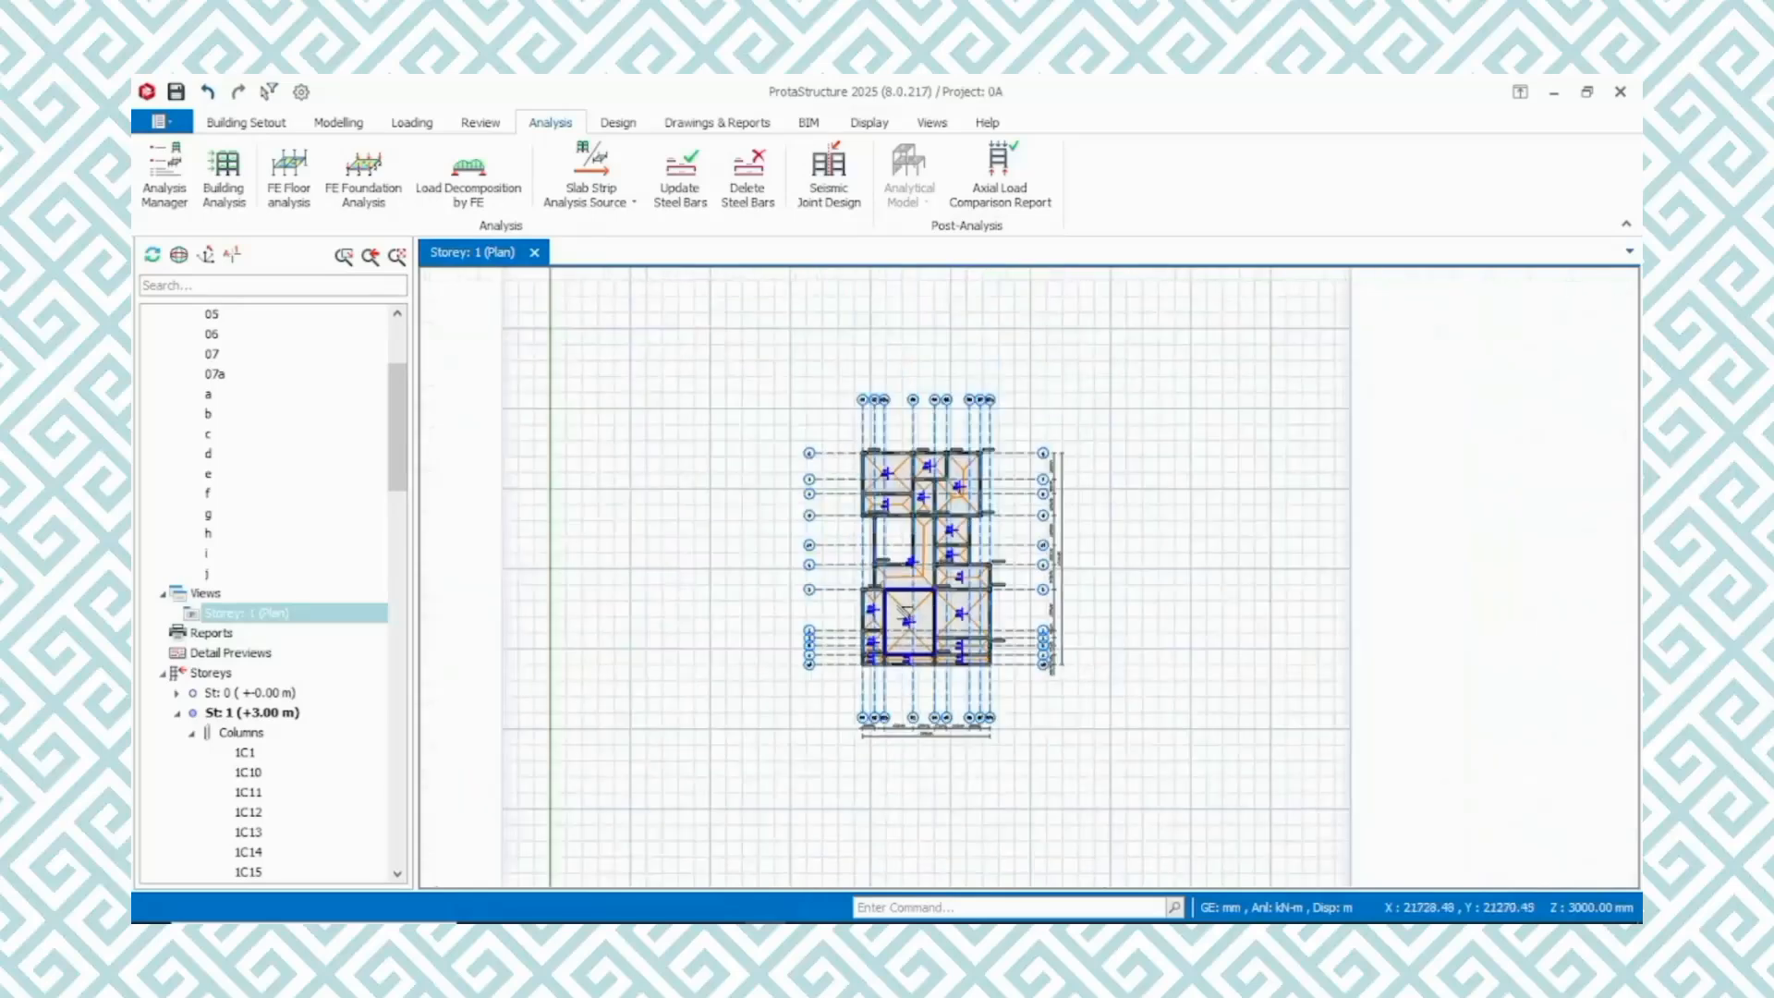
scroll(760, 615, "down", 1)
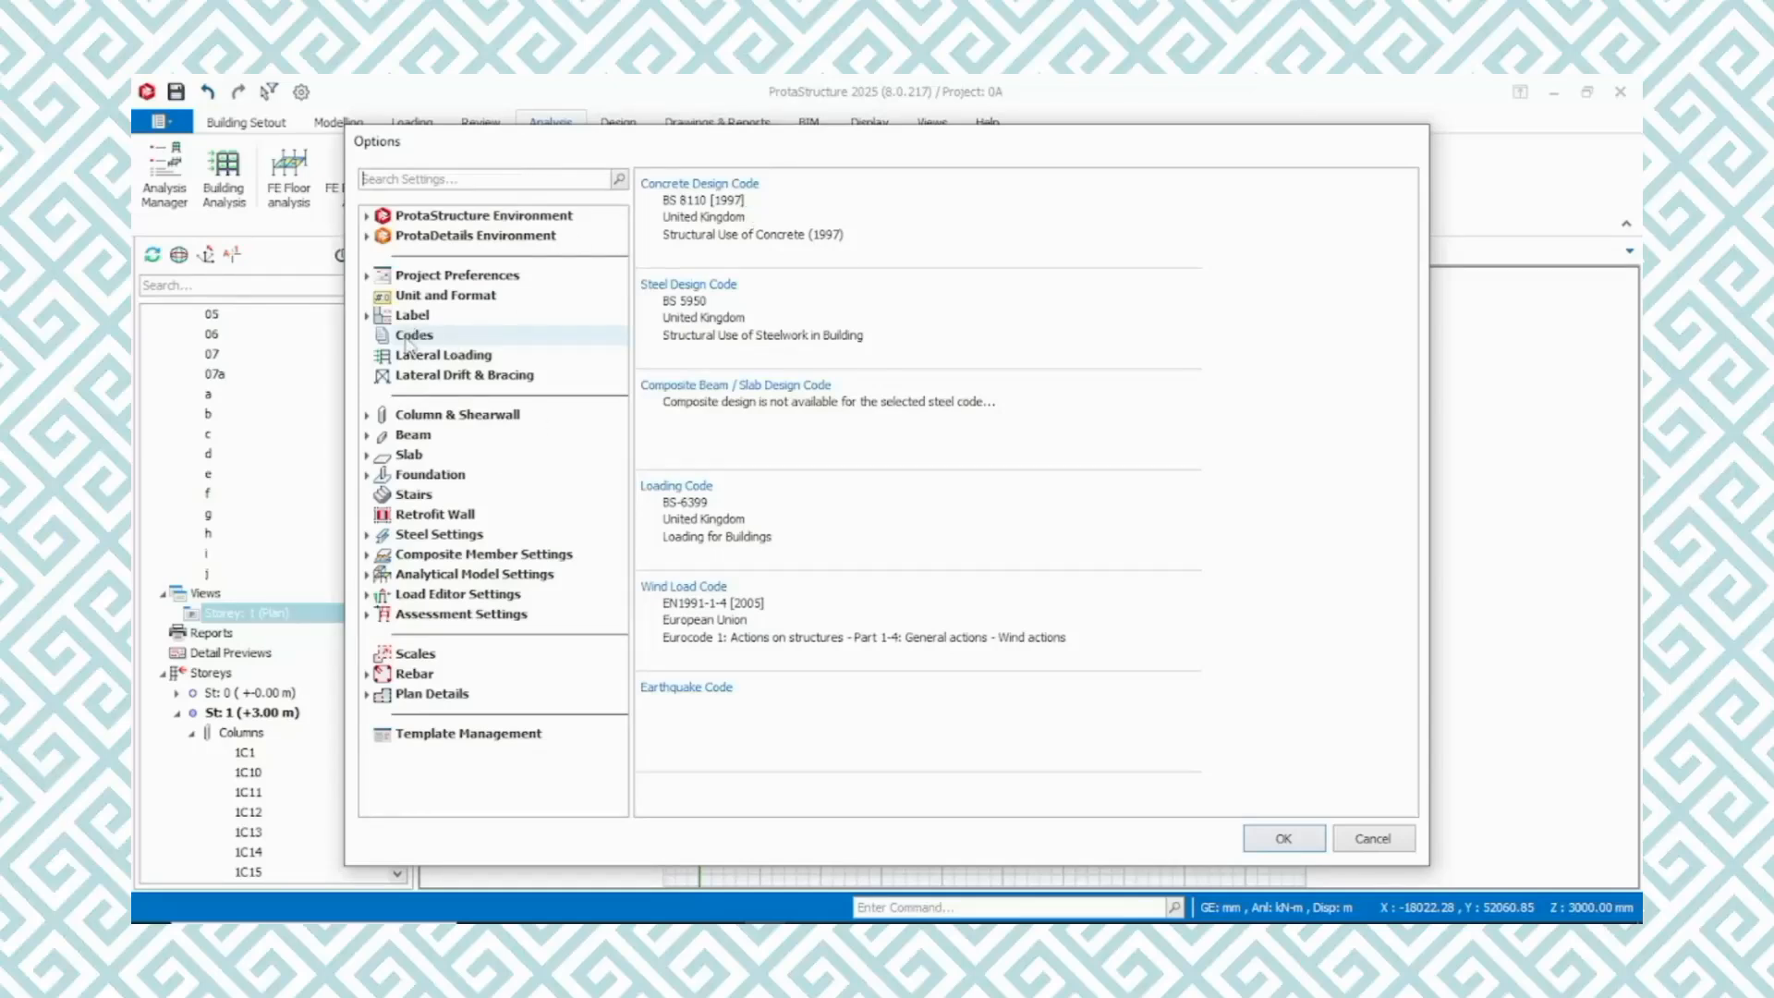
Examine the label, unit and project preferences and the column and shearwall design, bar selection and containment settings in the project options
left_click(430, 317)
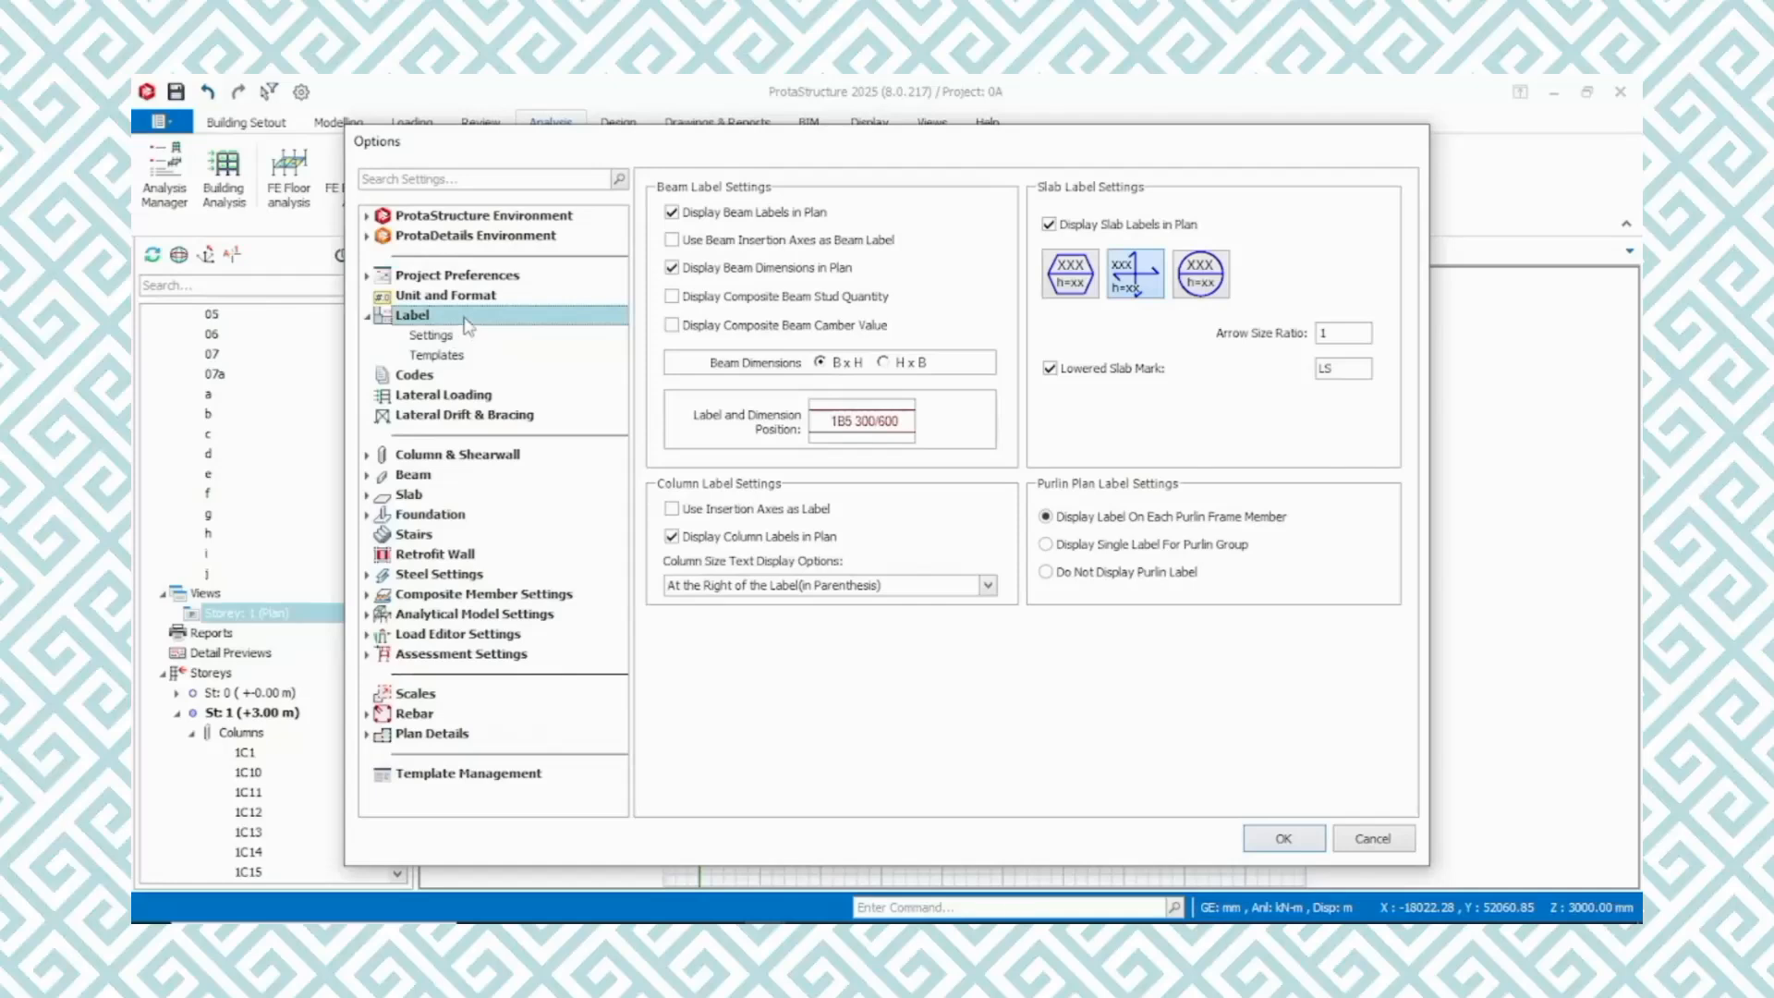
left_click(455, 297)
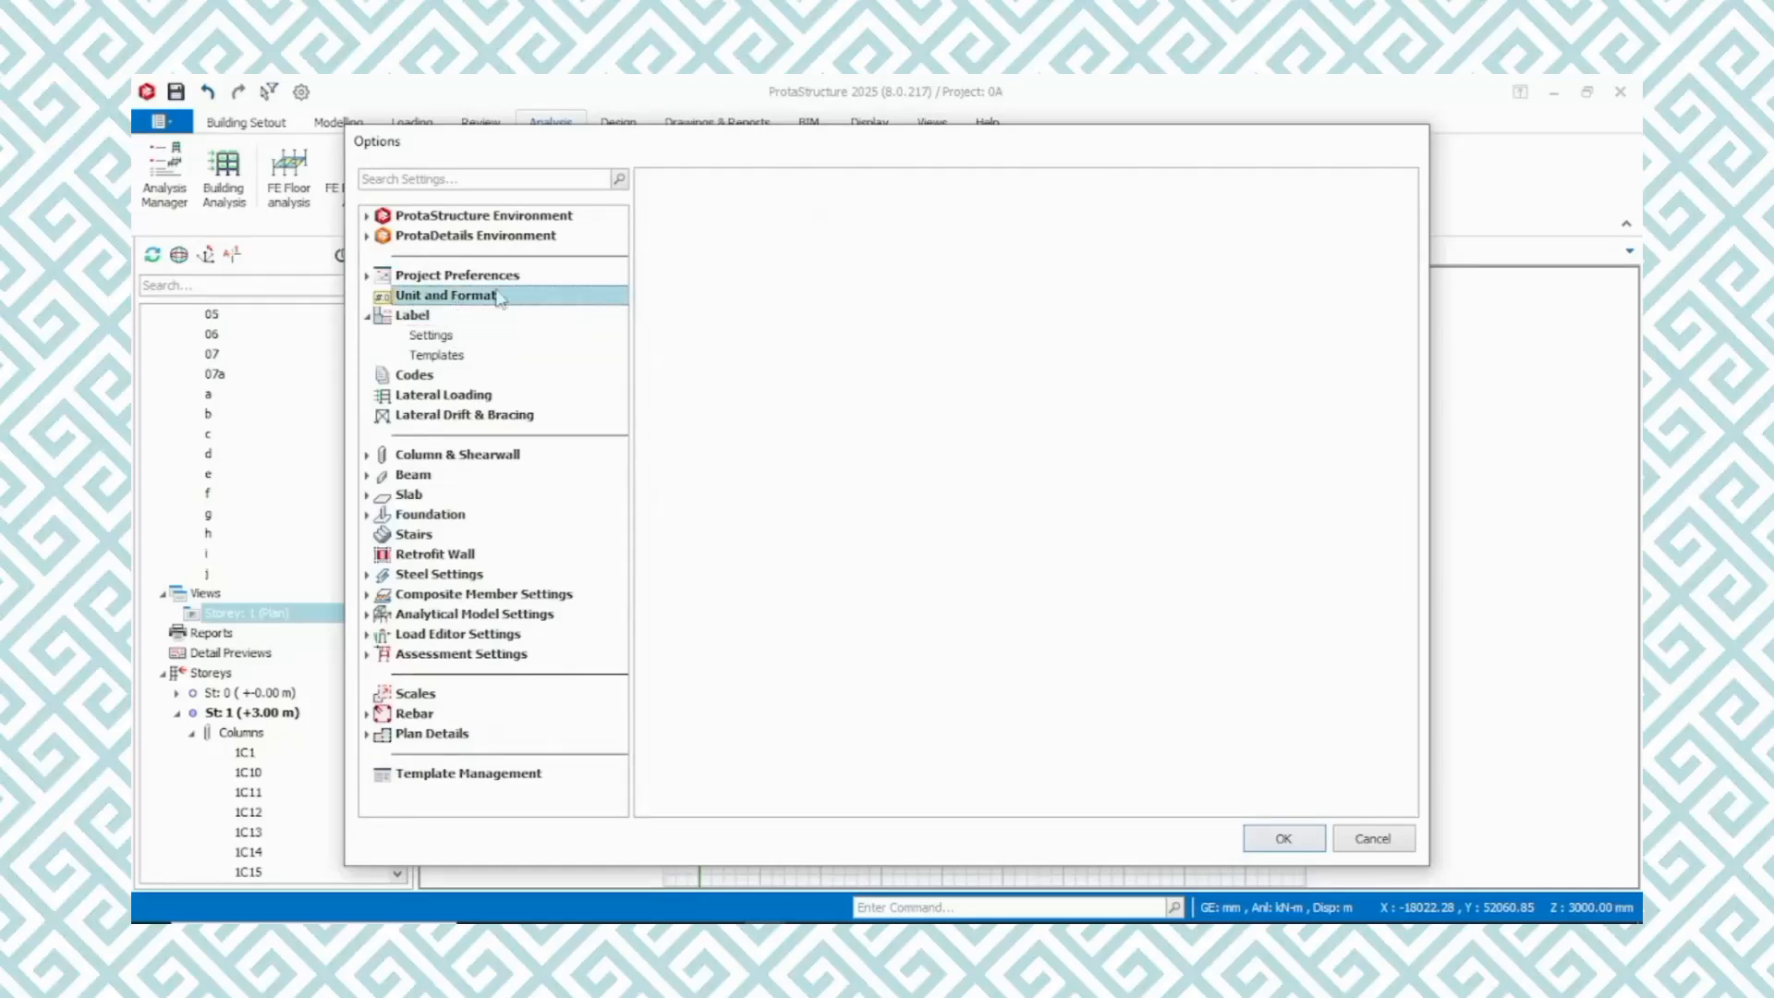
left_click(465, 276)
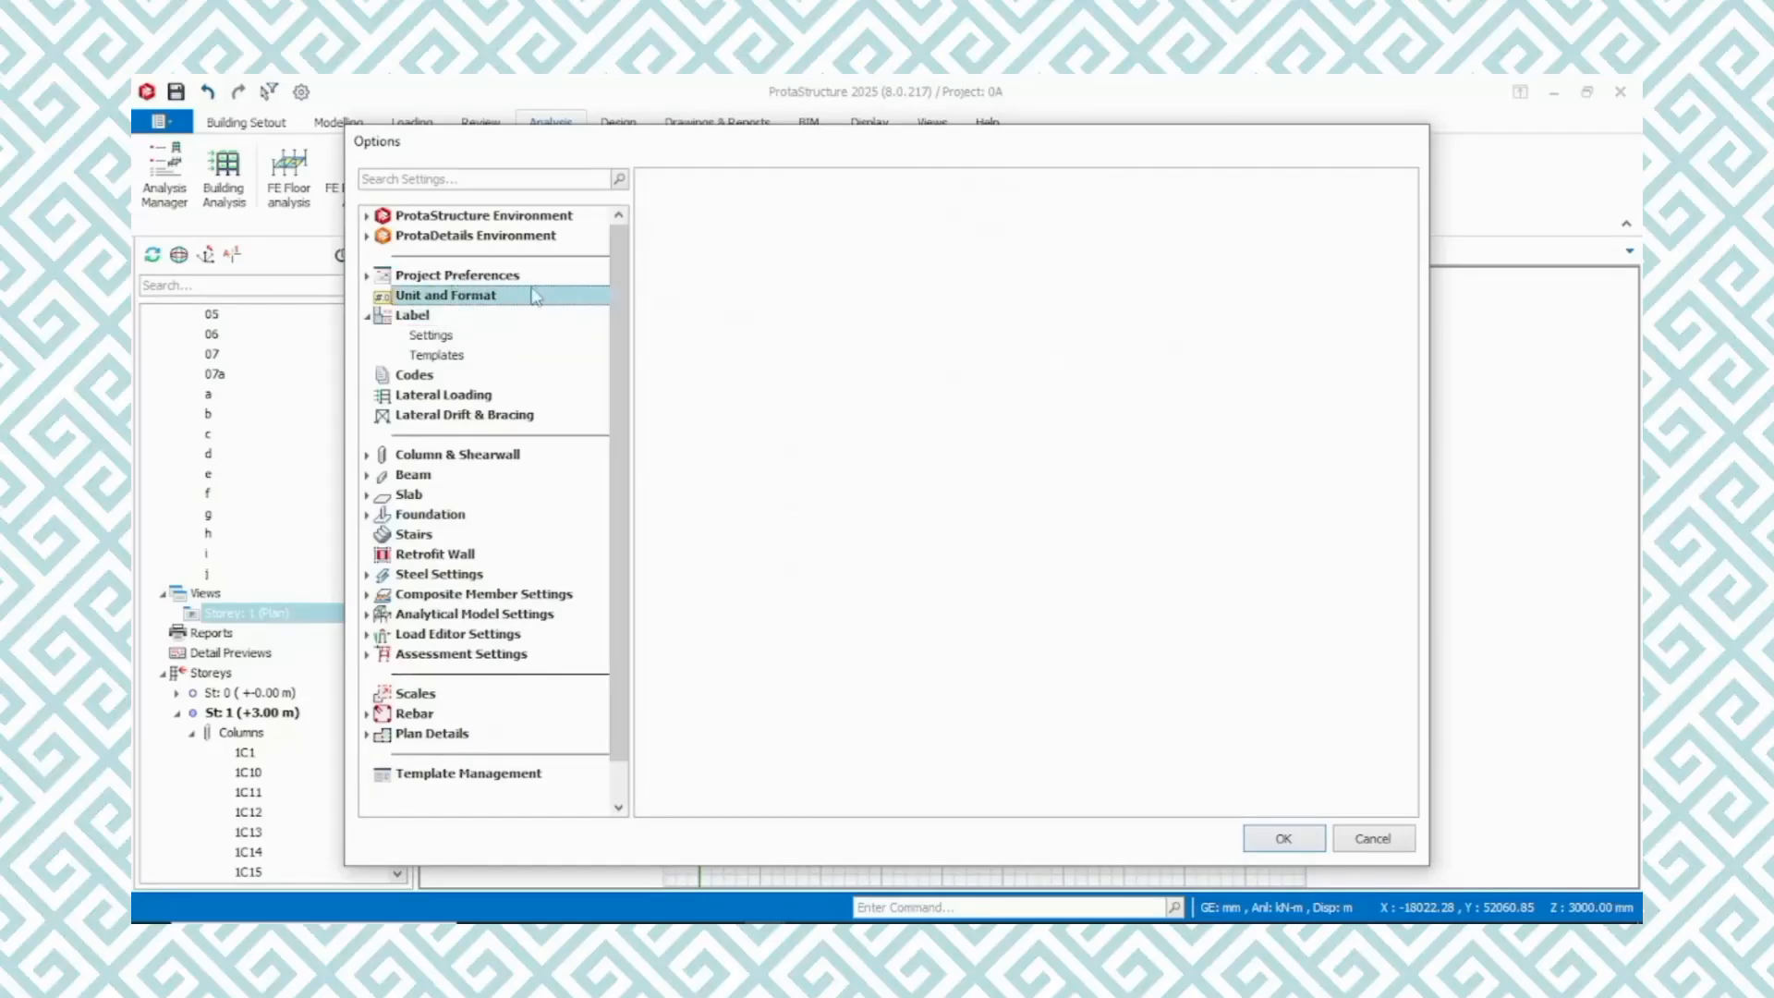
left_click(476, 278)
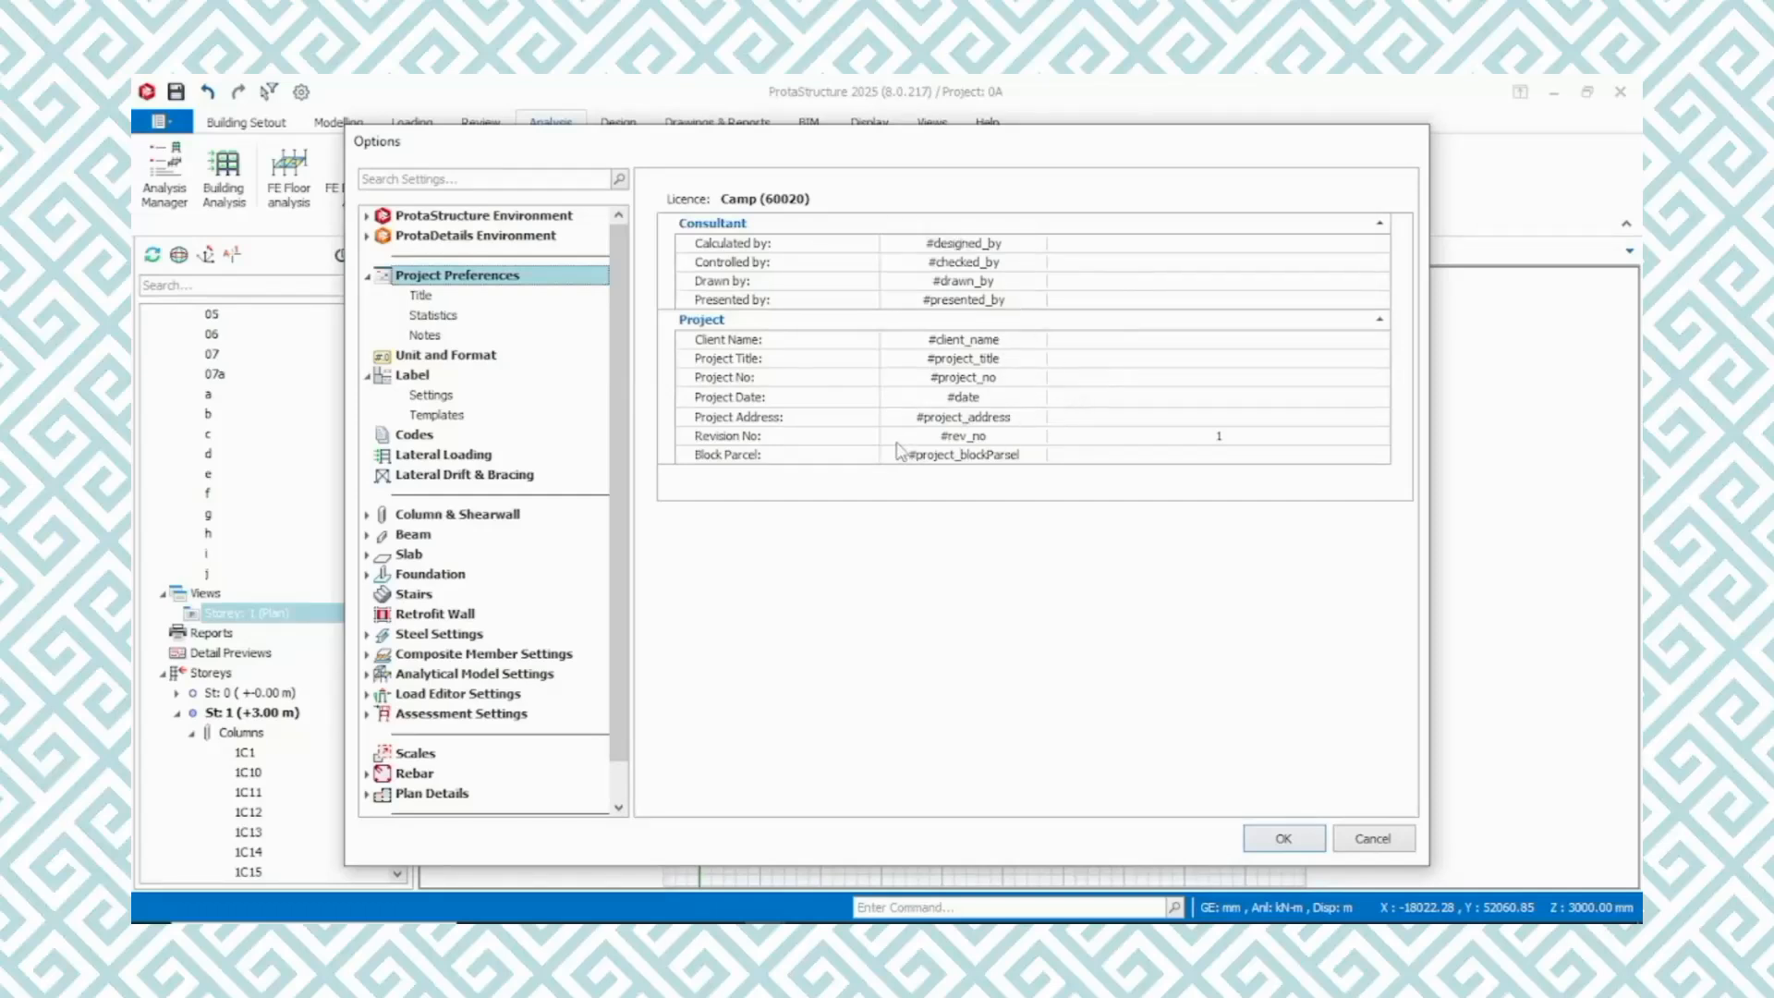
left_click(430, 517)
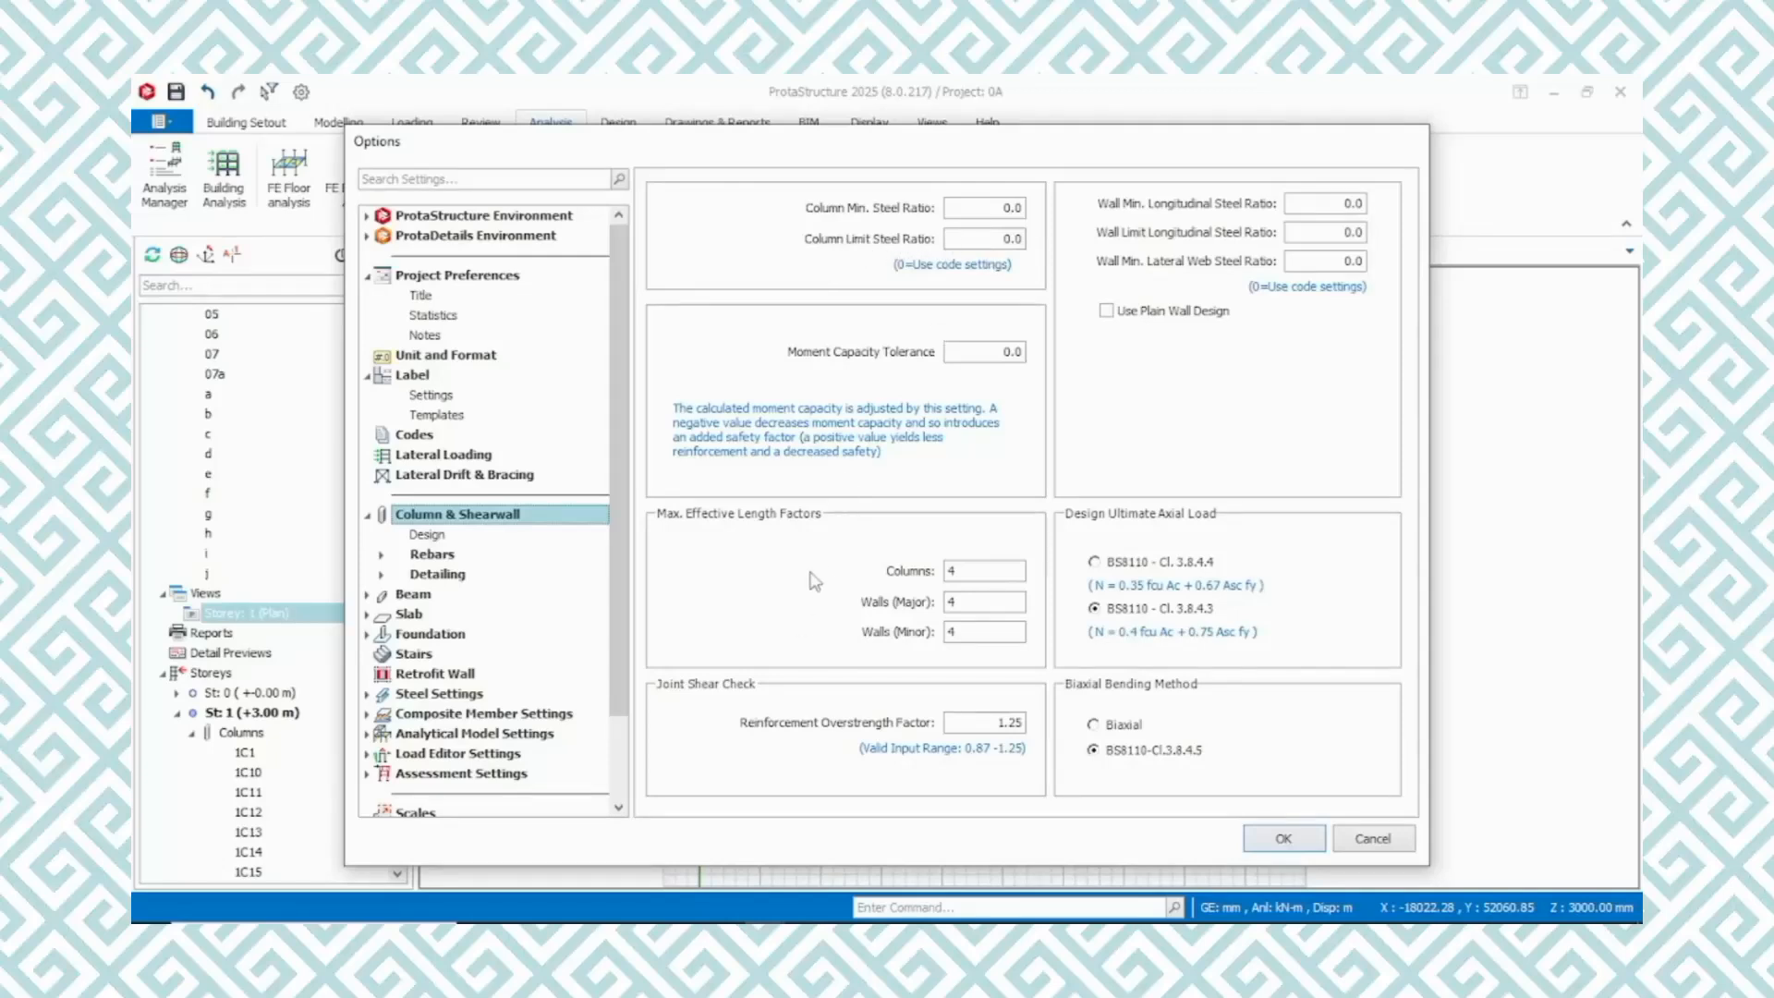
left_click(421, 537)
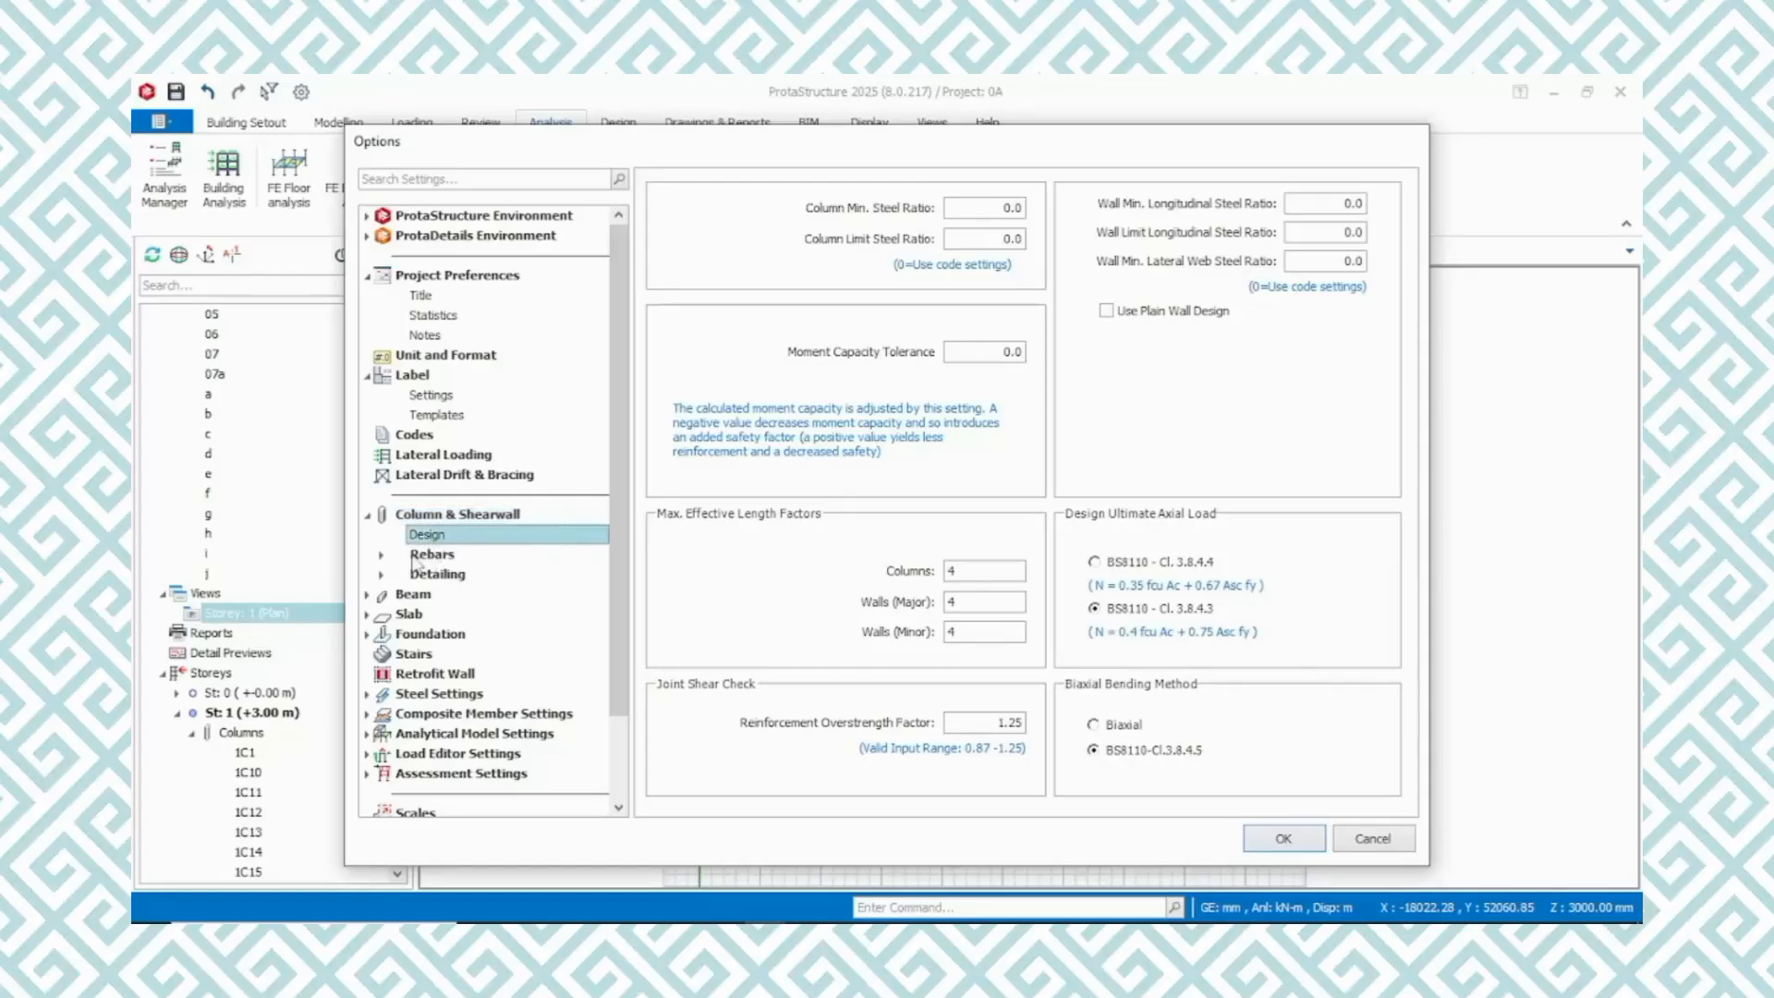
left_click(420, 557)
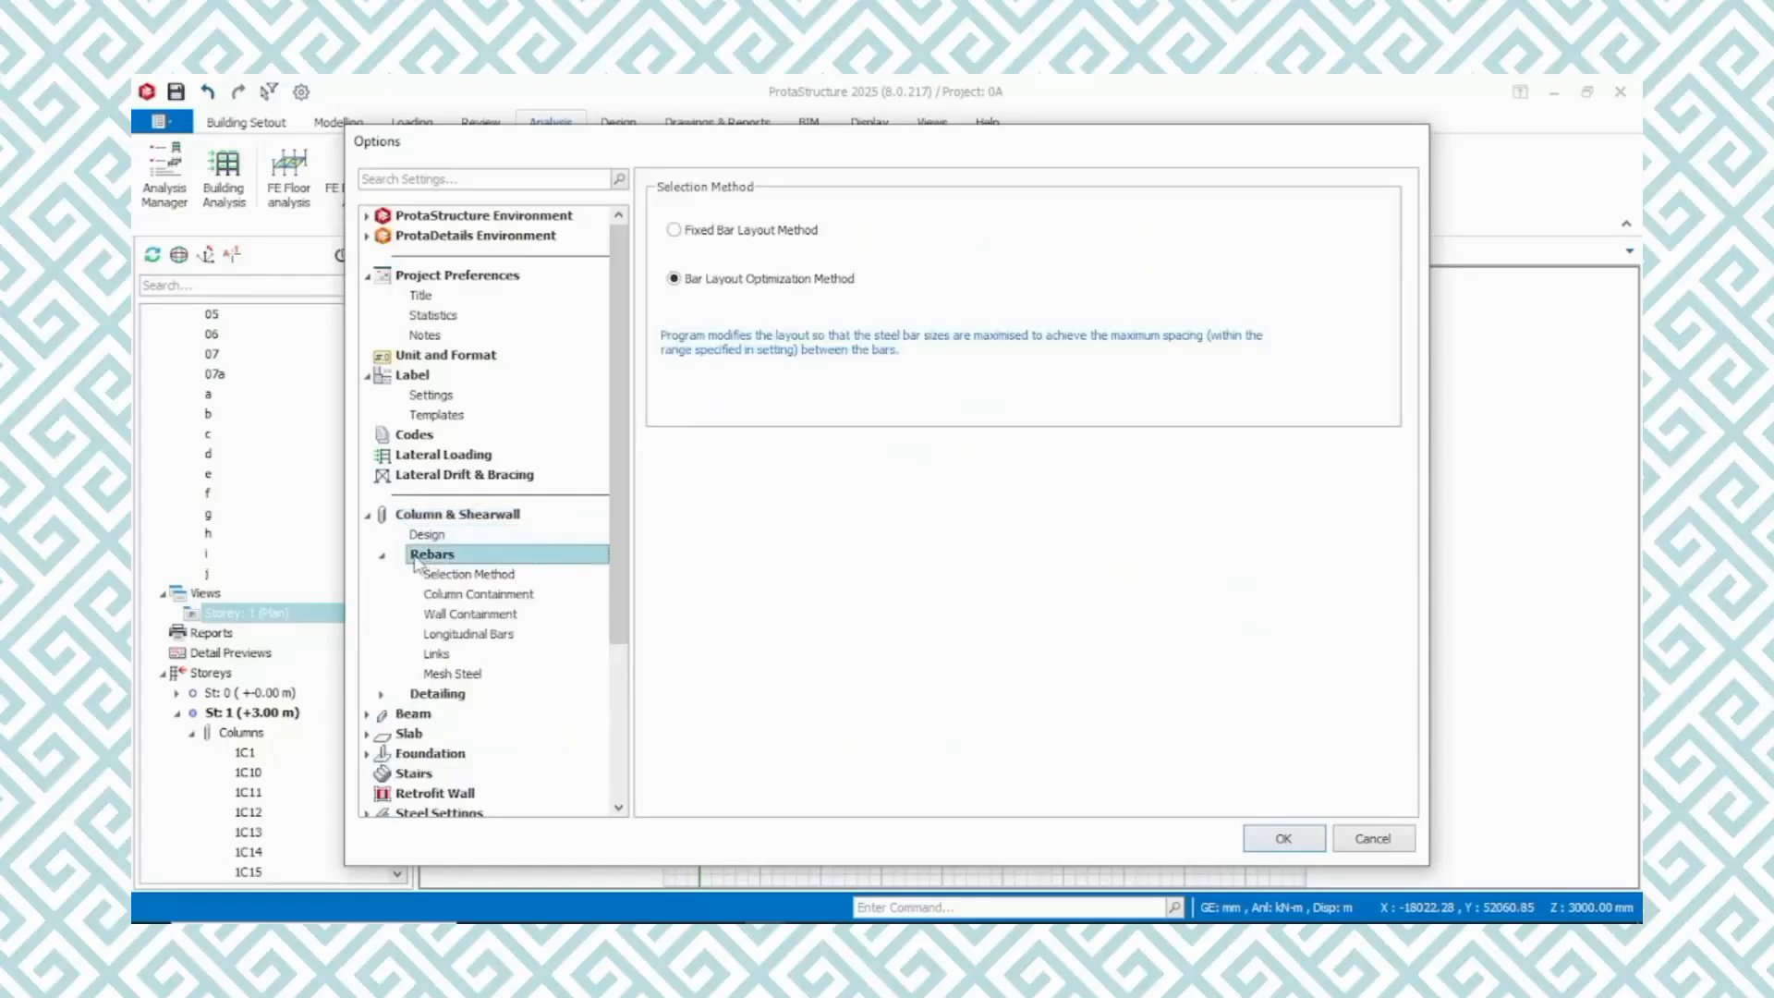
left_click(476, 576)
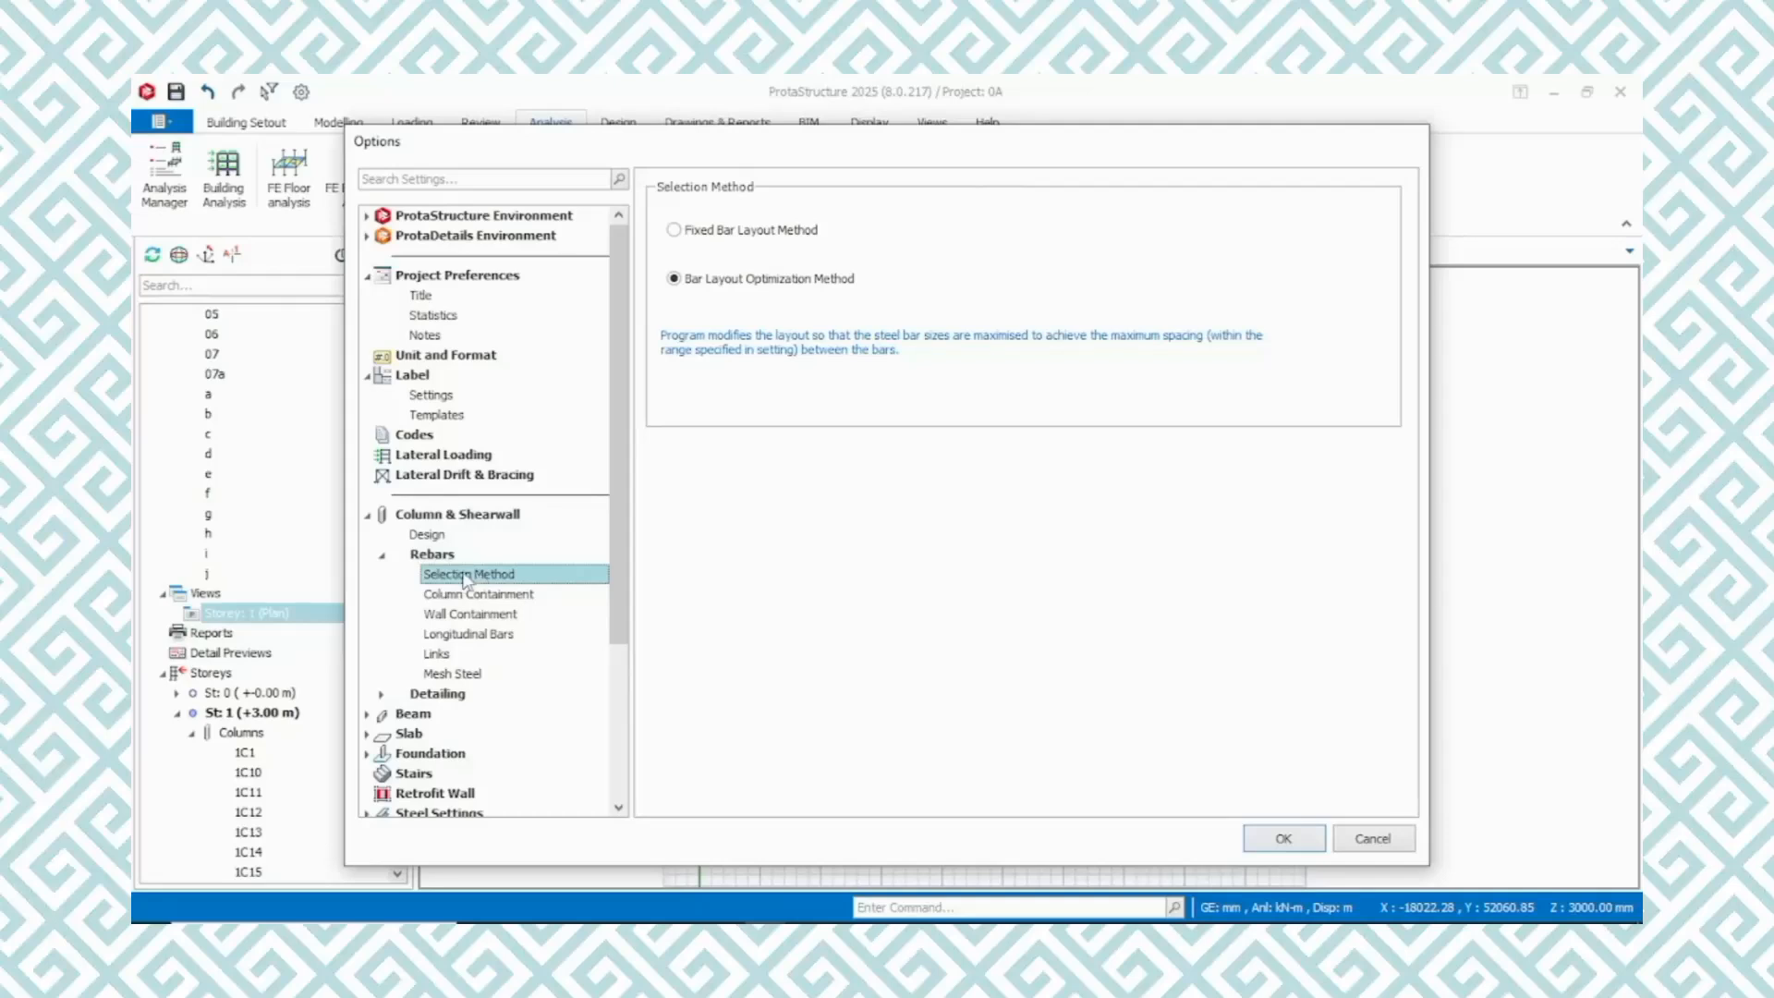
left_click(484, 596)
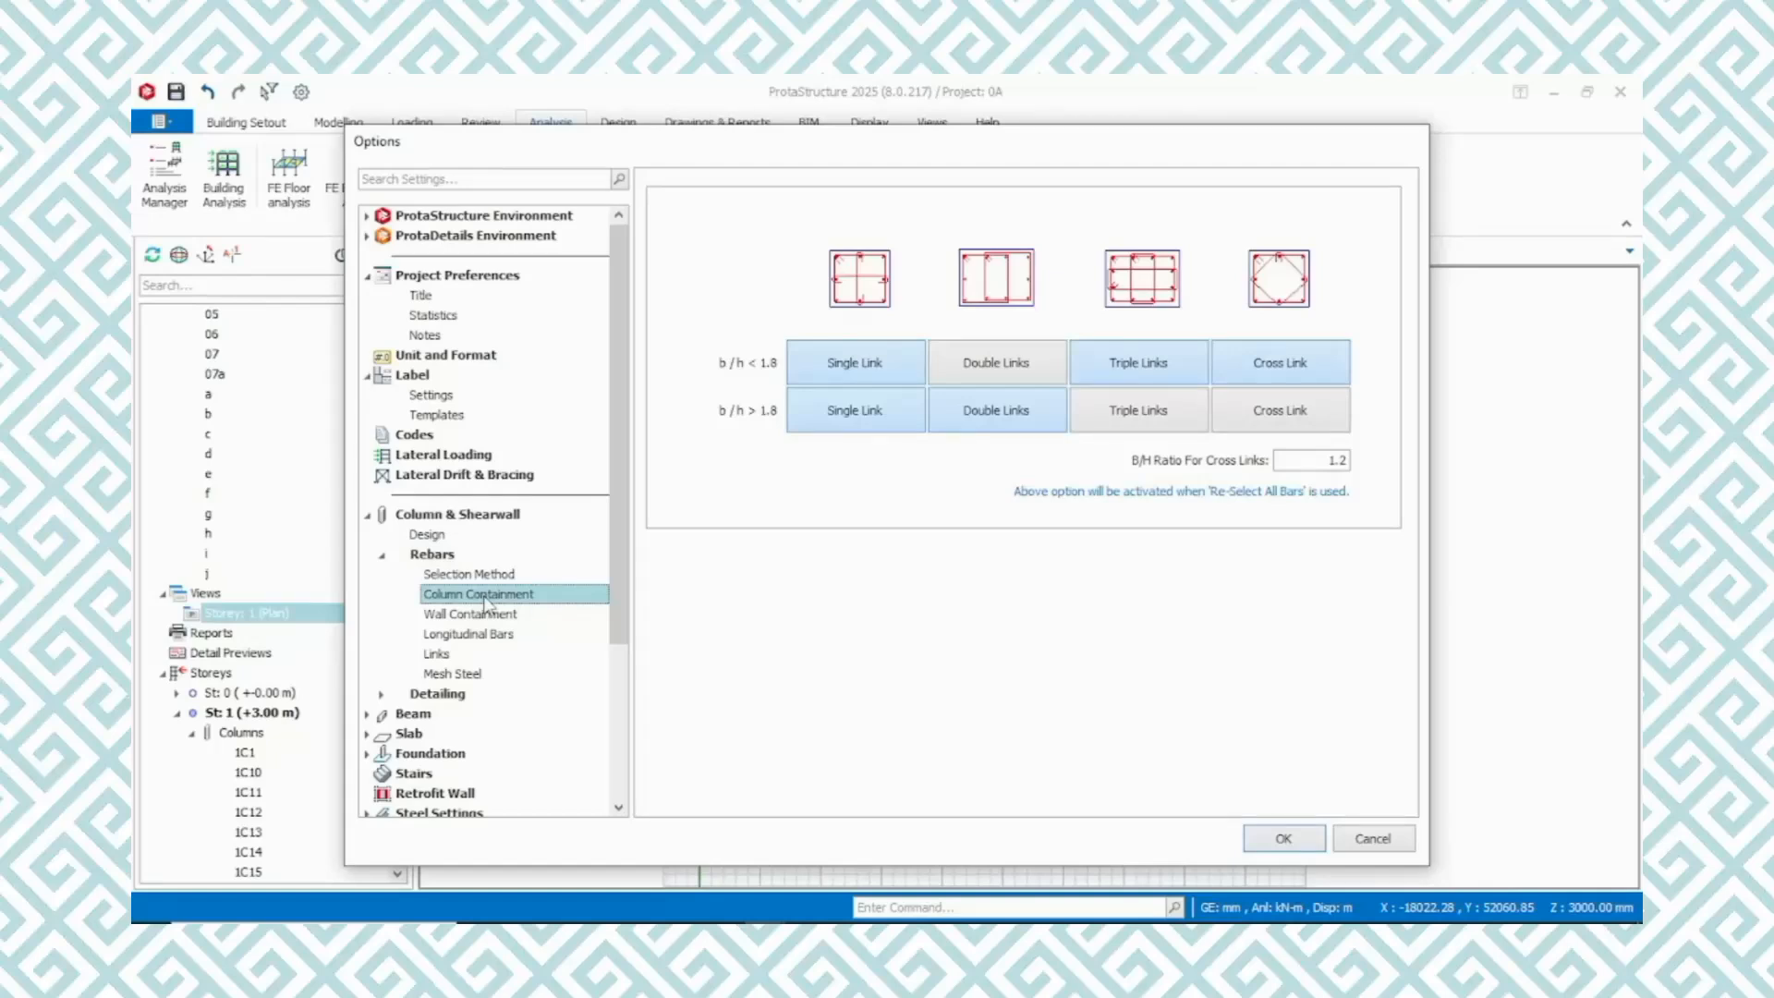
left_click(478, 613)
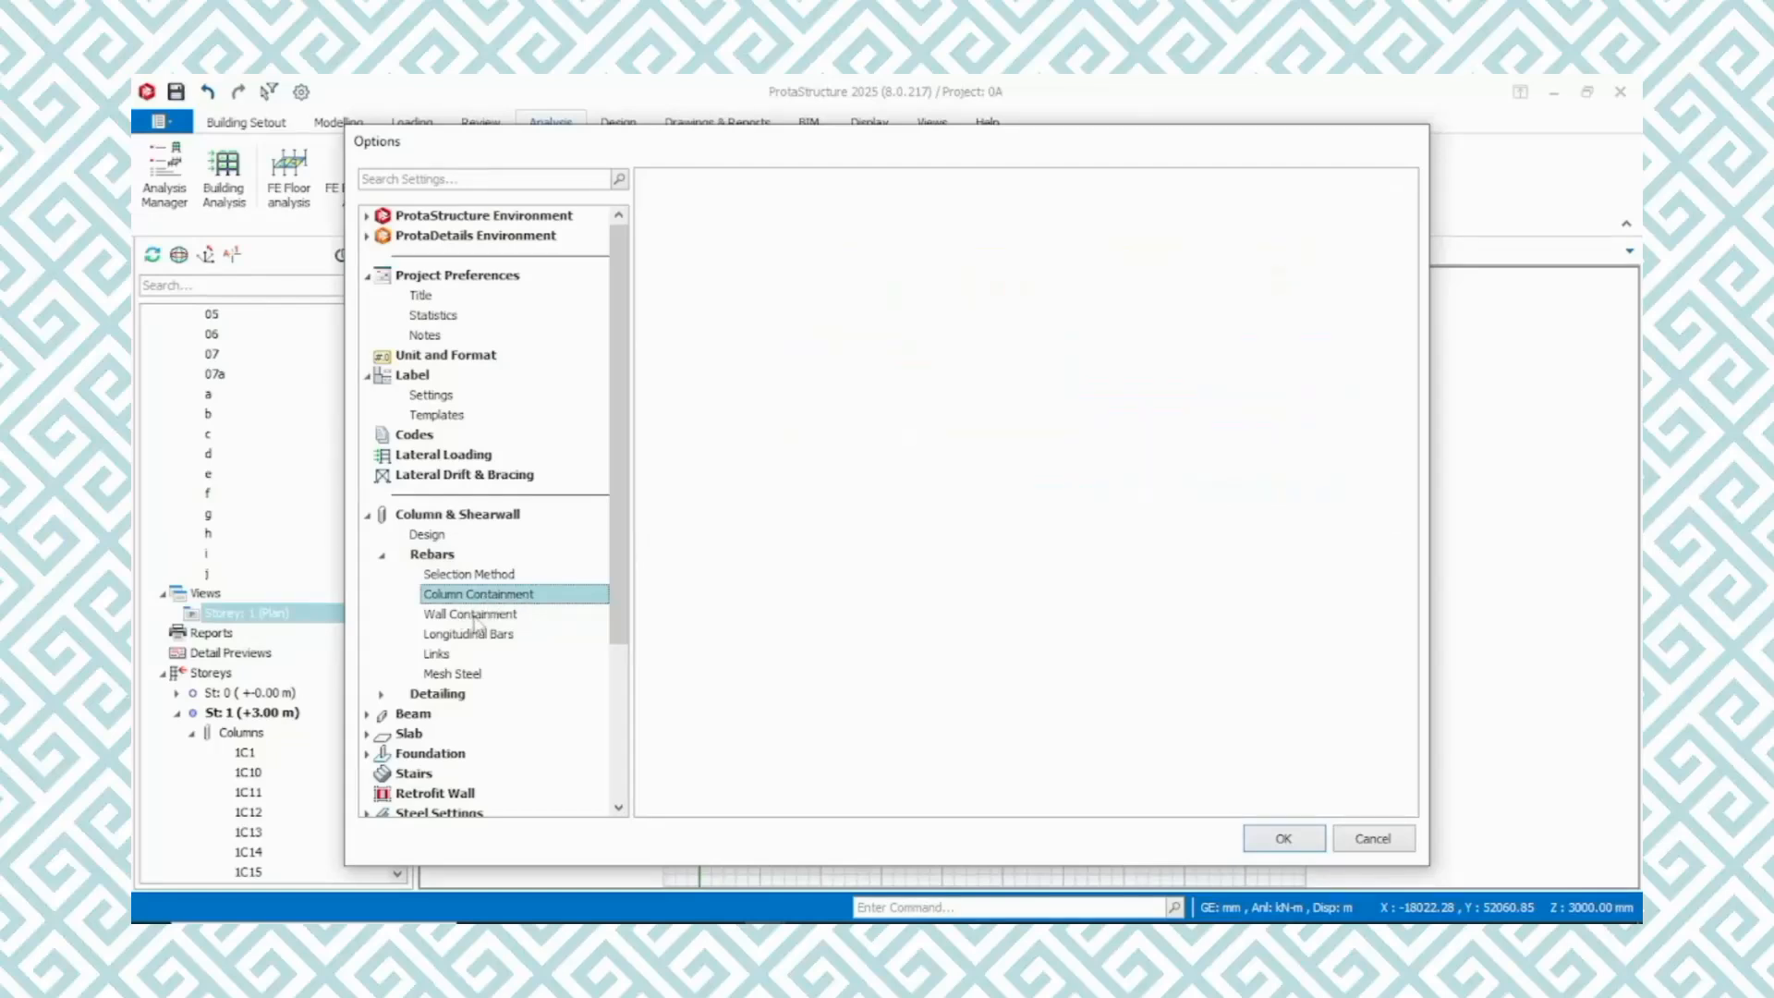
Set the longitudinal column bar size range to a minimum of R16 and a maximum of R25
left_click(502, 634)
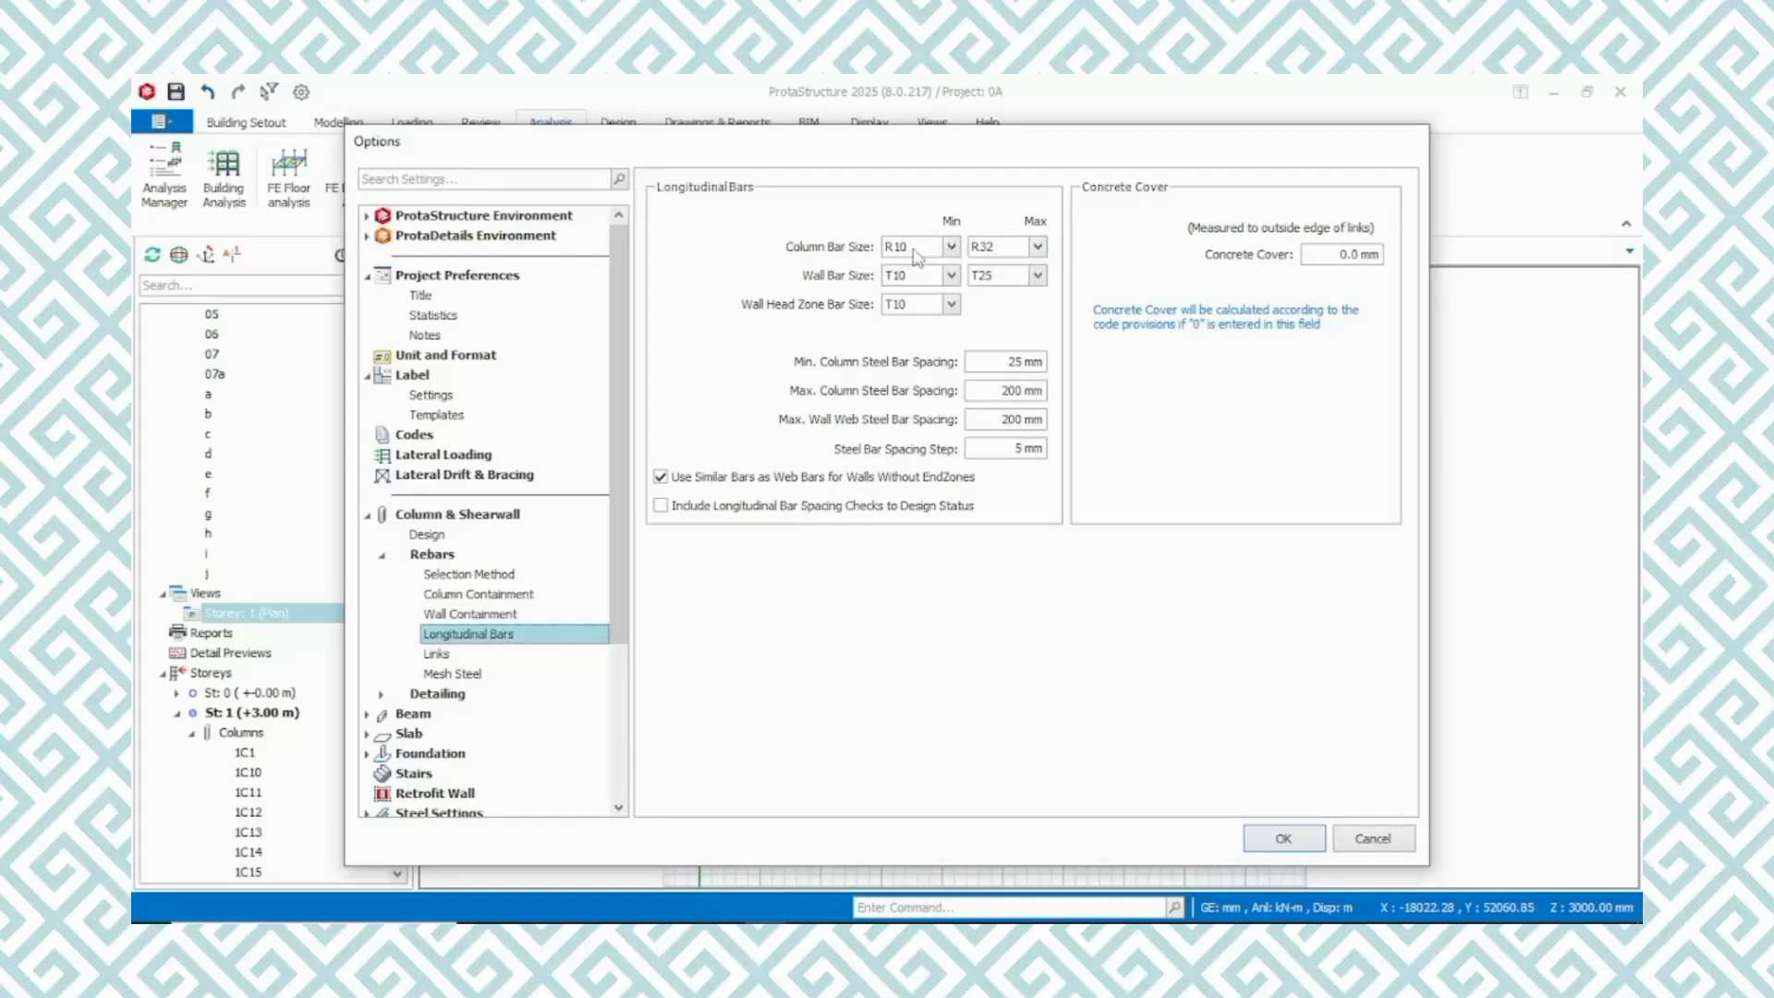
left_click(950, 248)
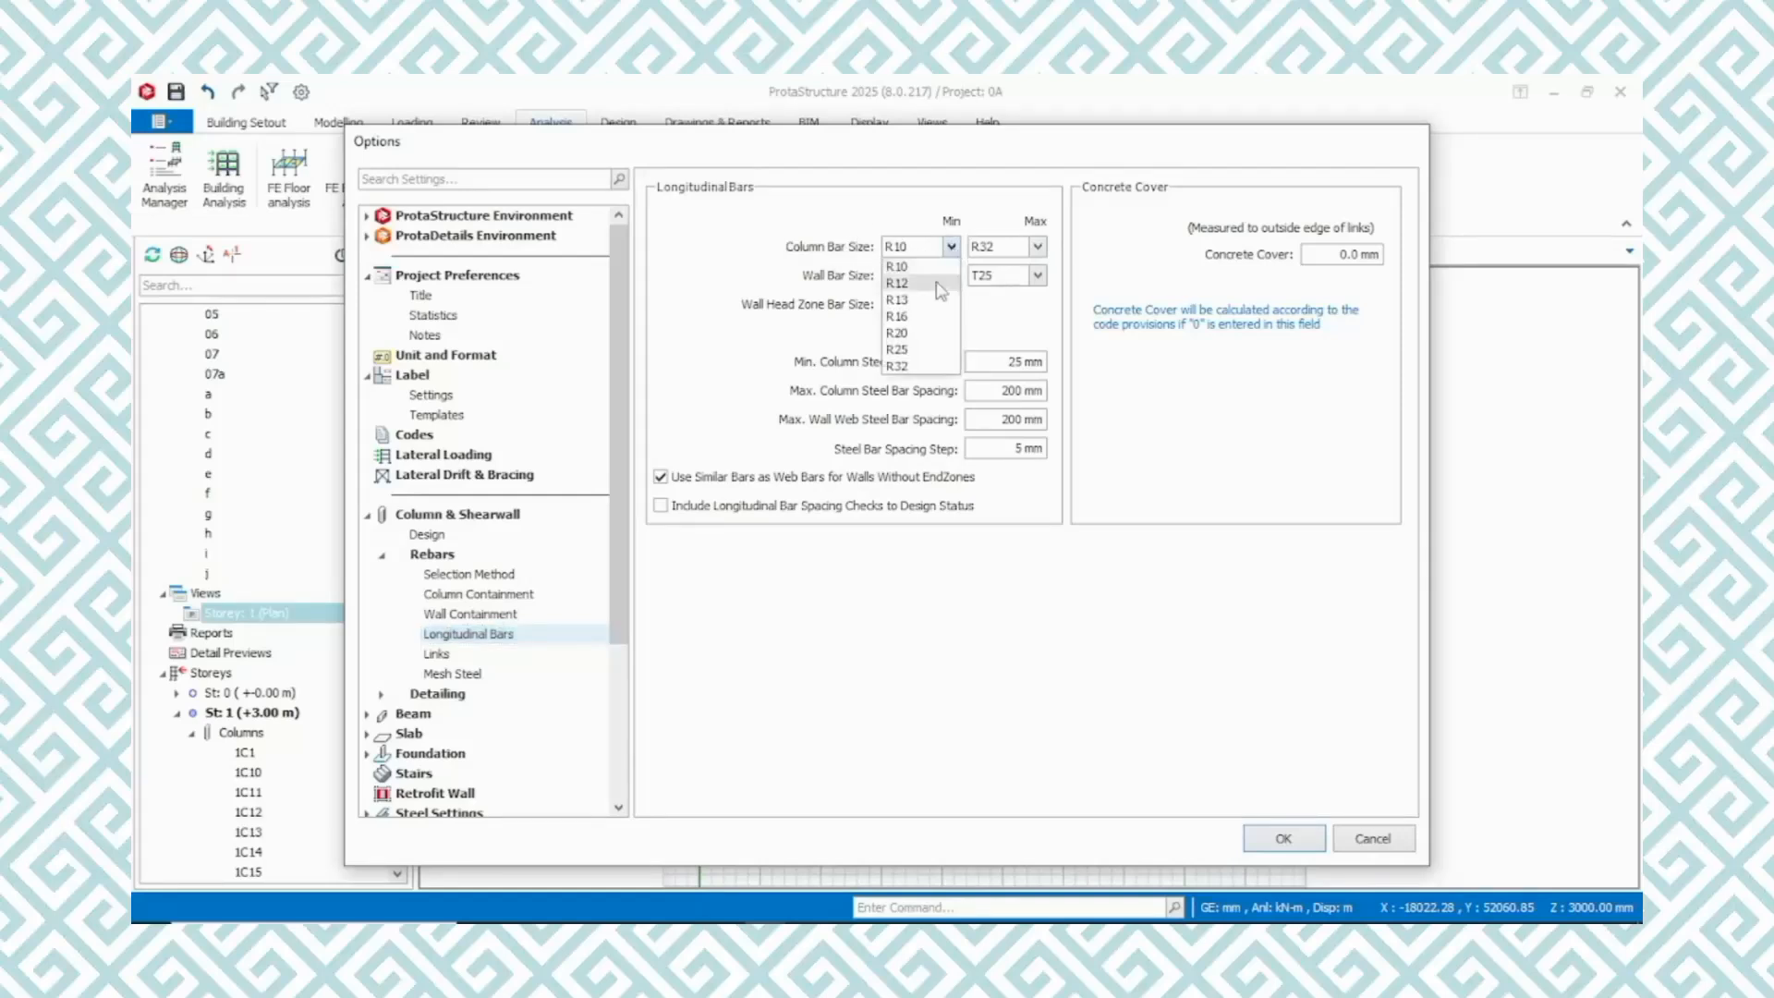
left_click(920, 319)
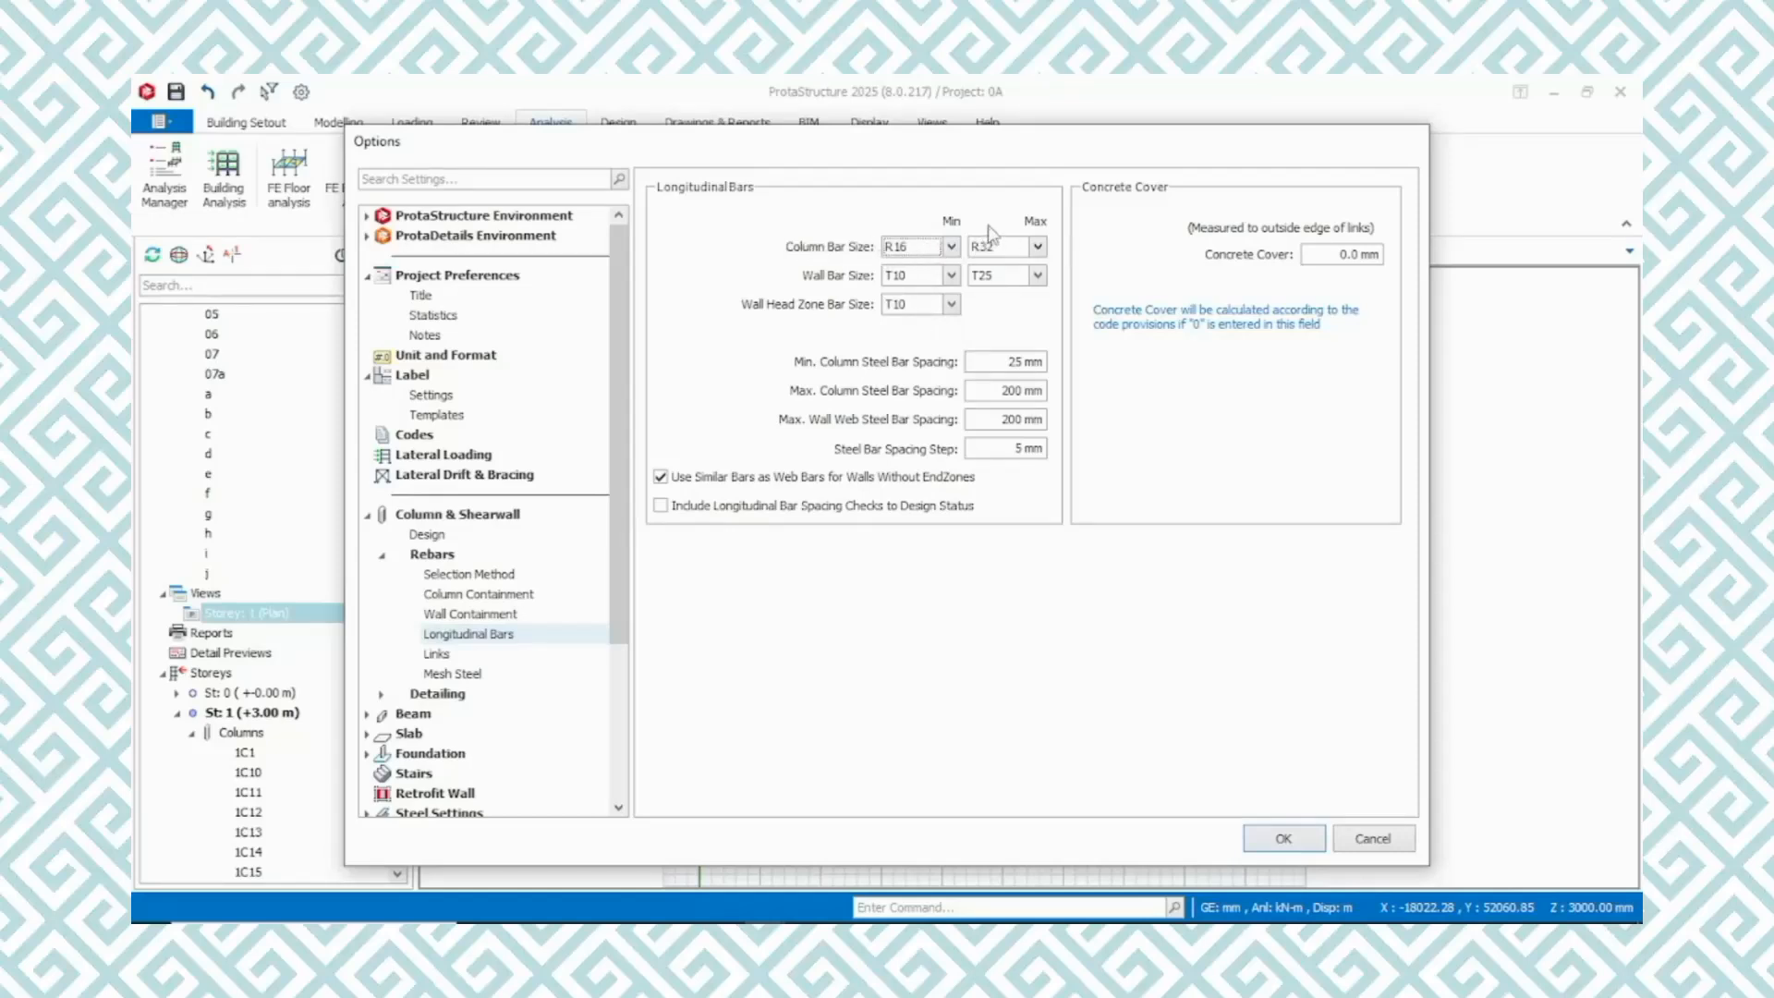
left_click(1038, 247)
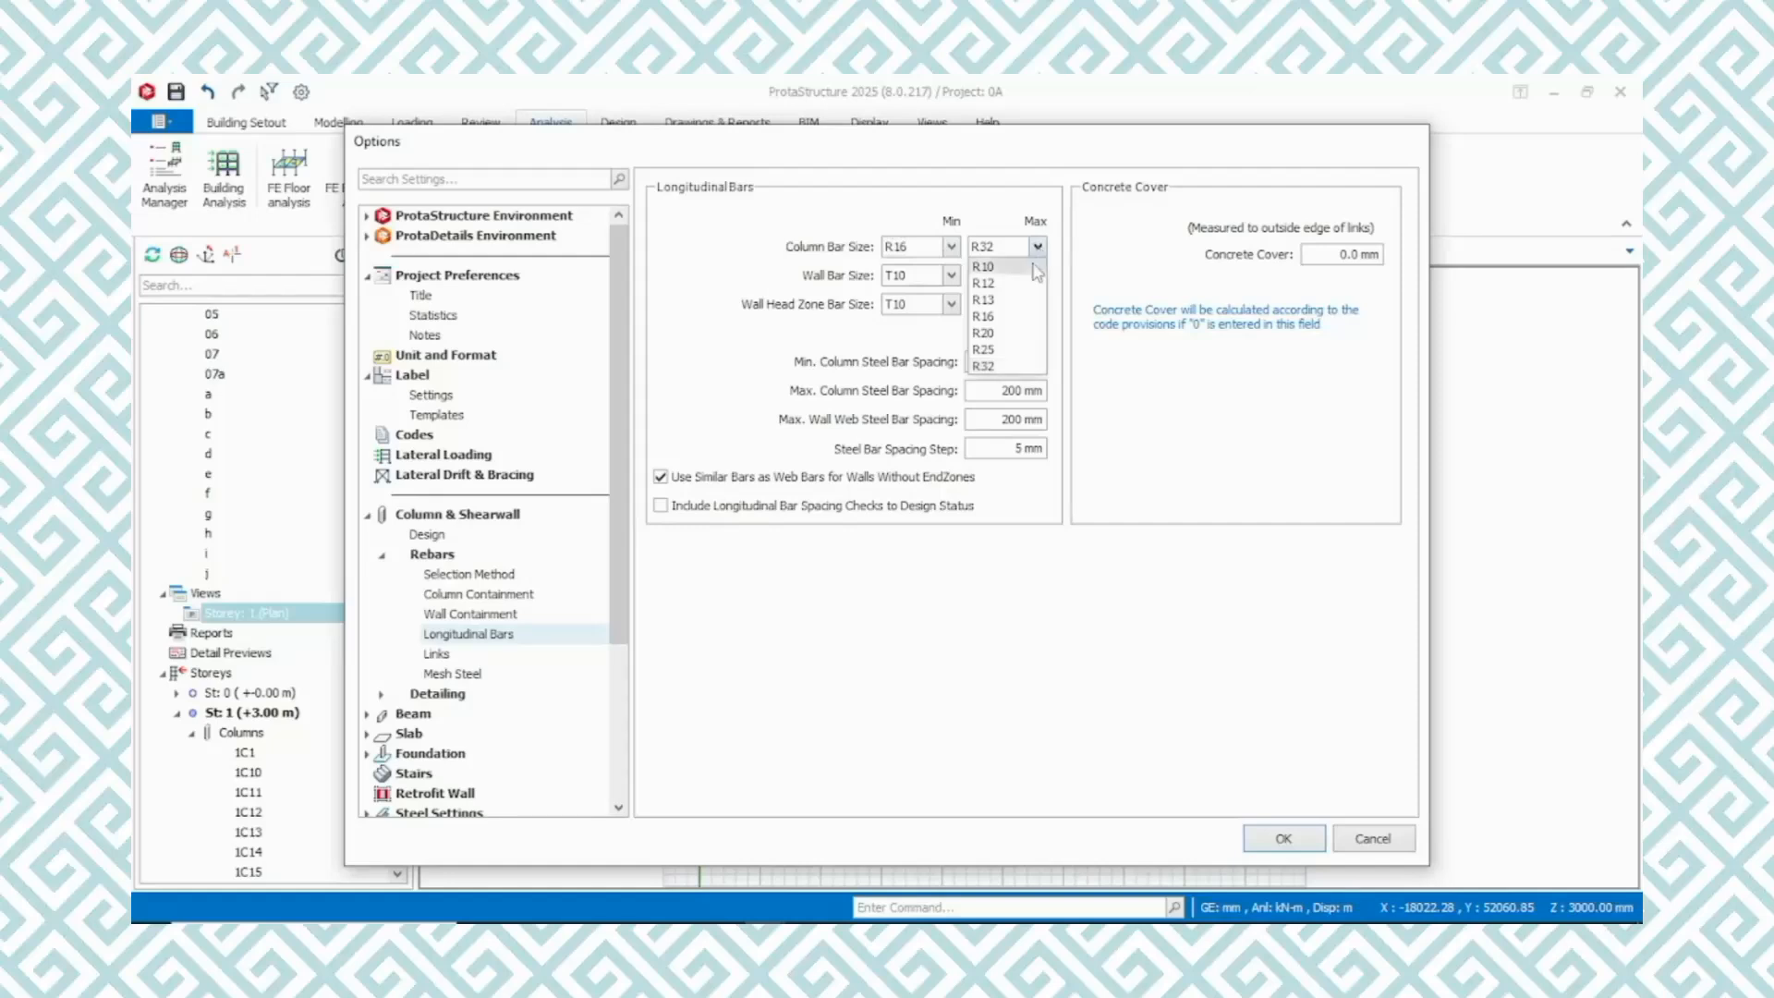
left_click(1012, 349)
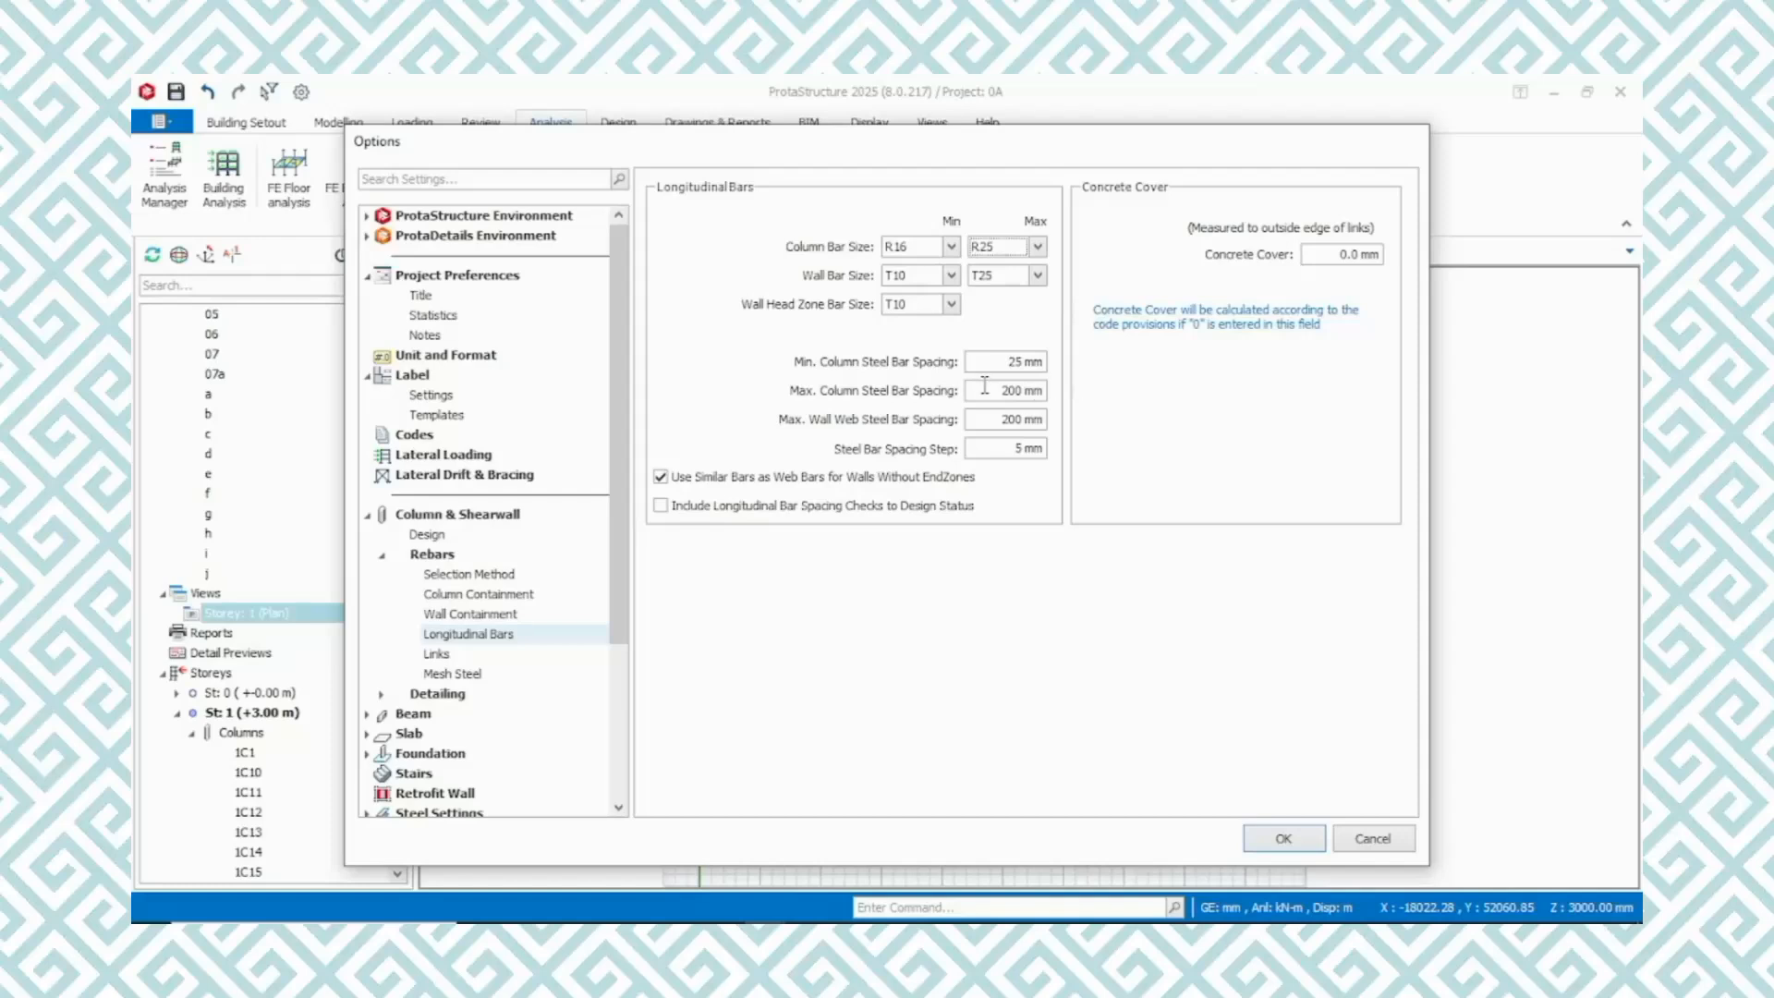
Examine the column and shearwall link and mesh steel settings and the general, elevation and schedule detailing options
left_click(464, 653)
left_click(464, 654)
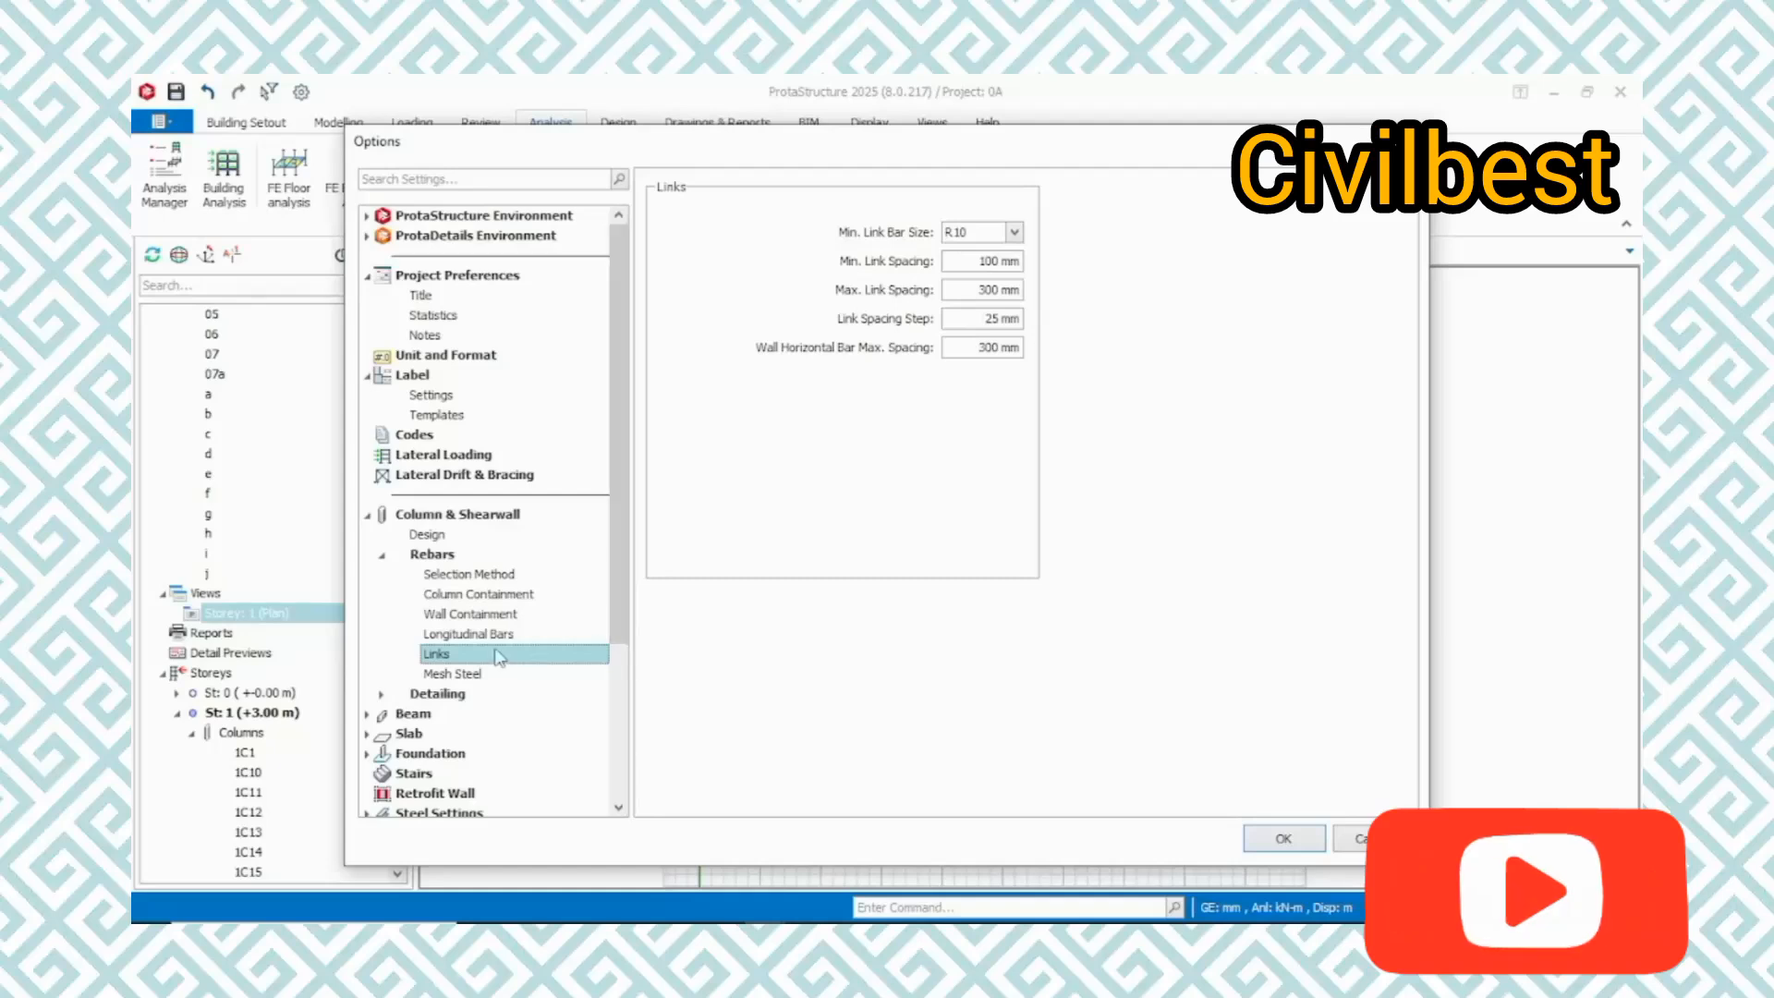
left_click(482, 679)
left_click(451, 694)
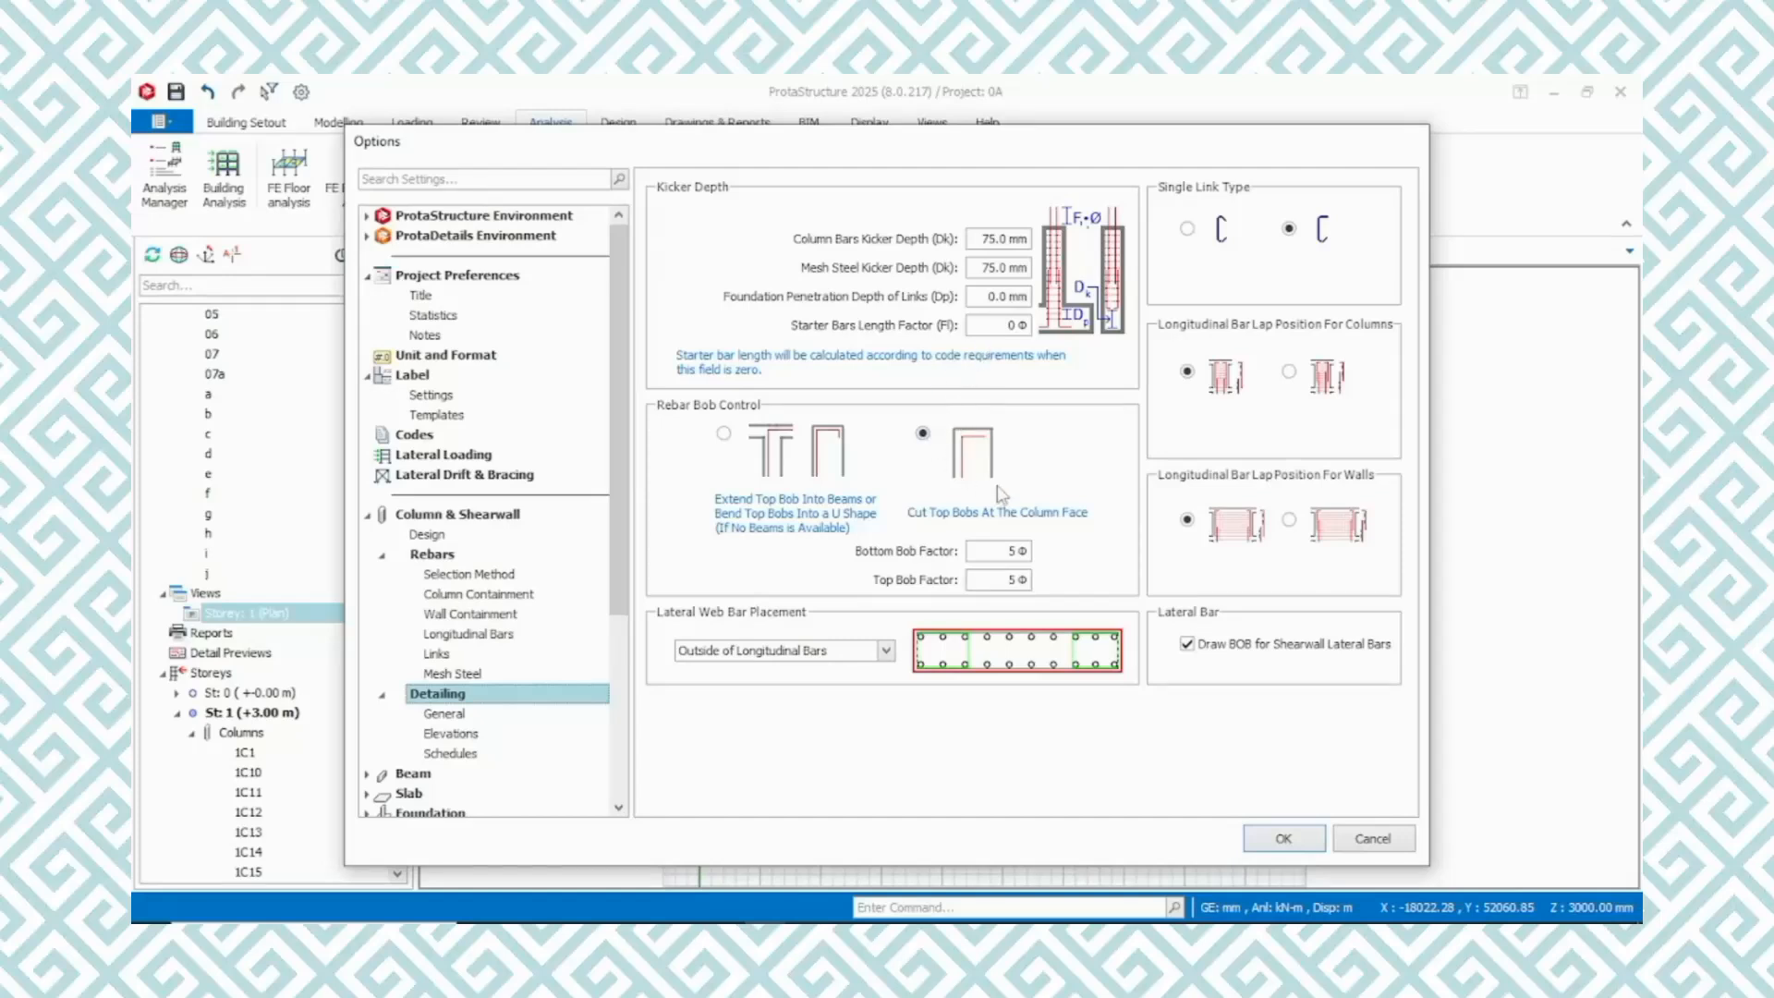
left_click(433, 716)
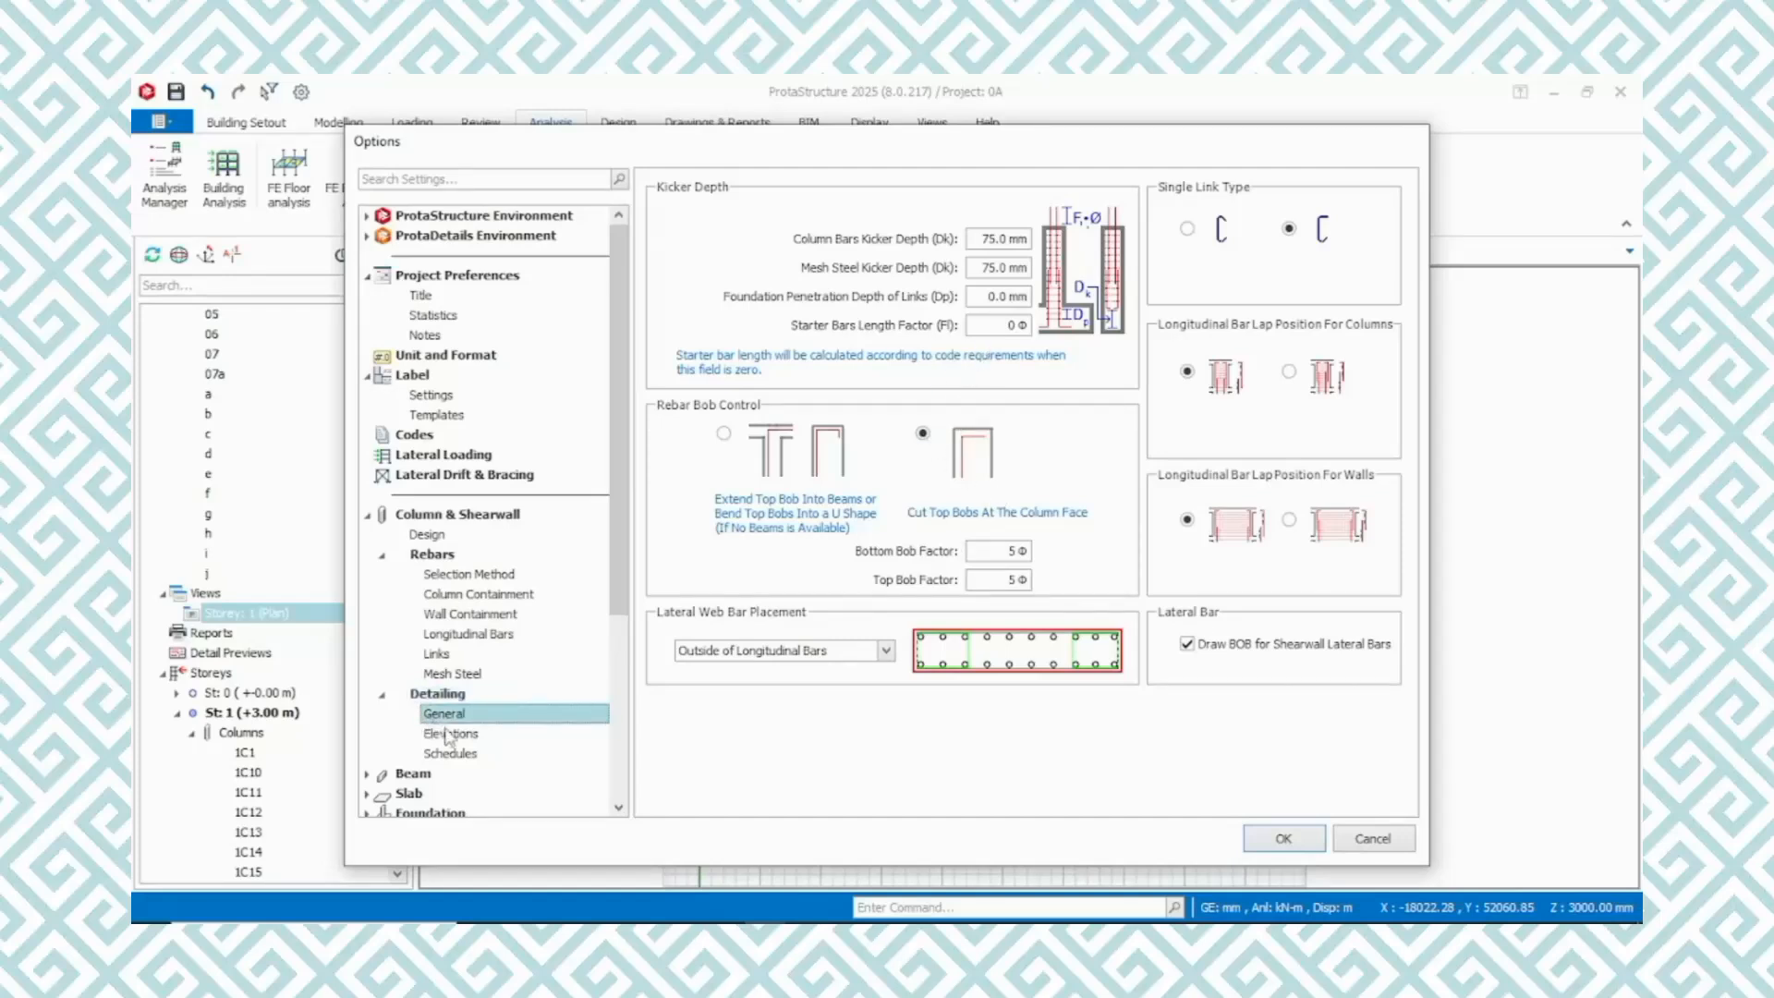
left_click(450, 735)
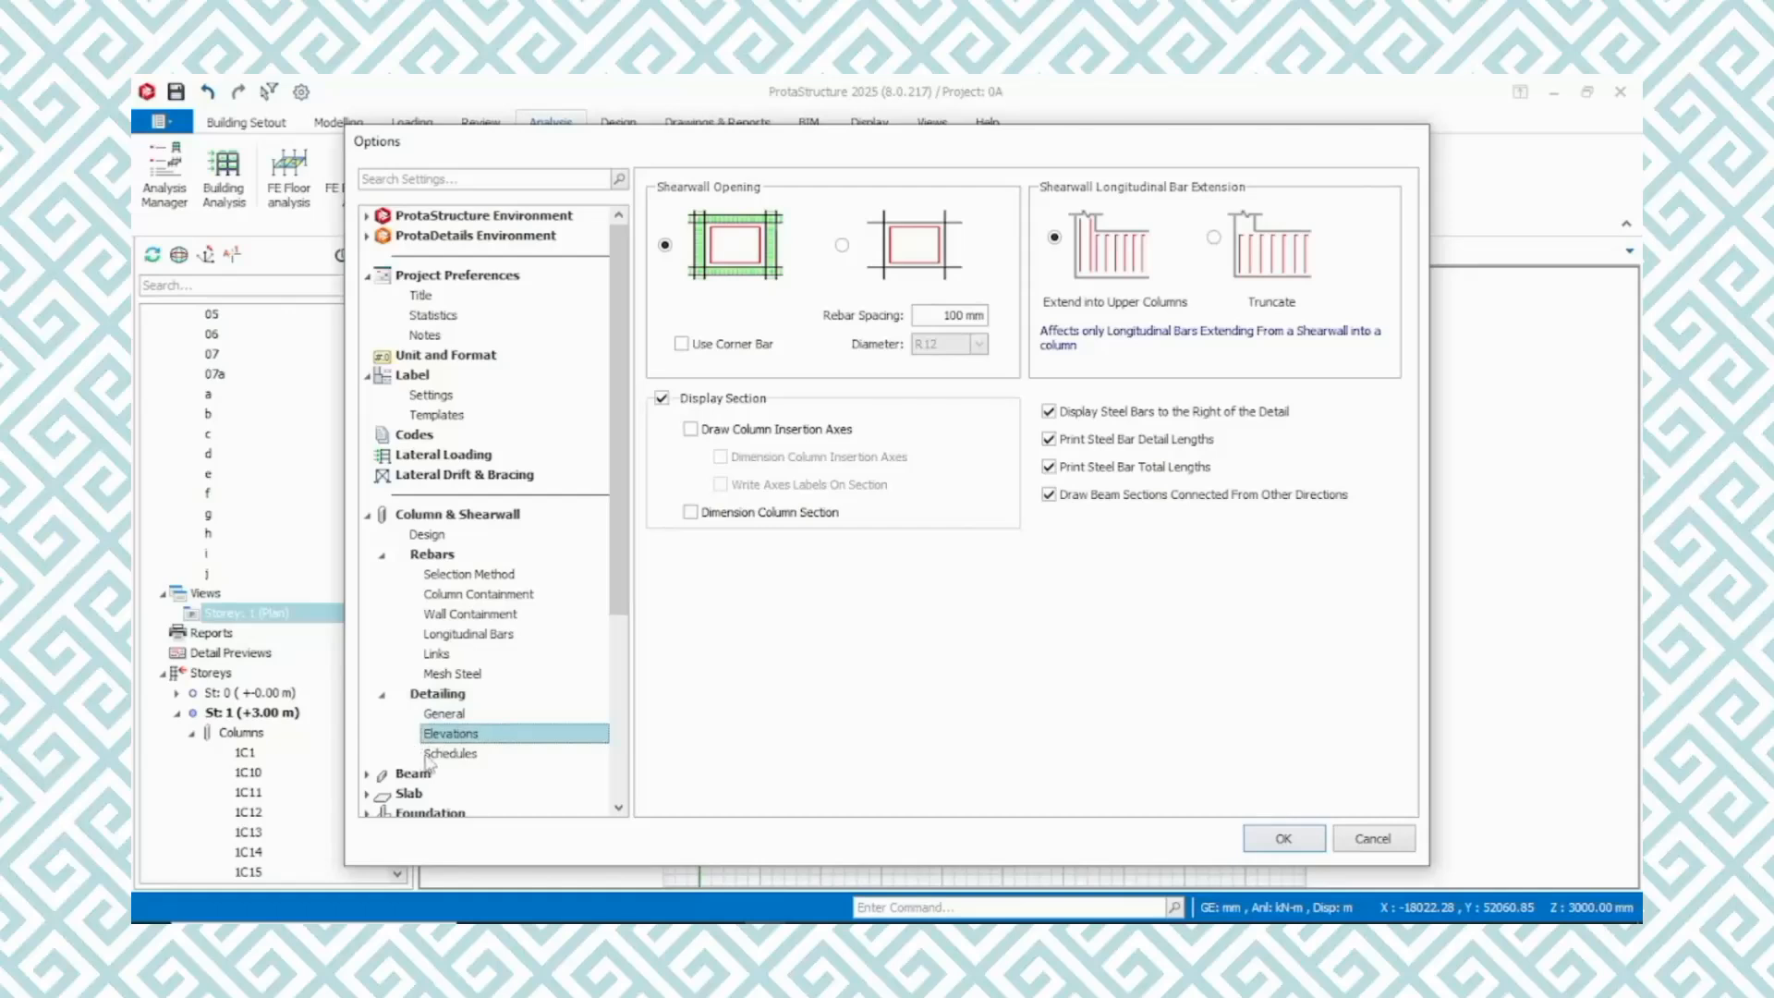
left_click(443, 756)
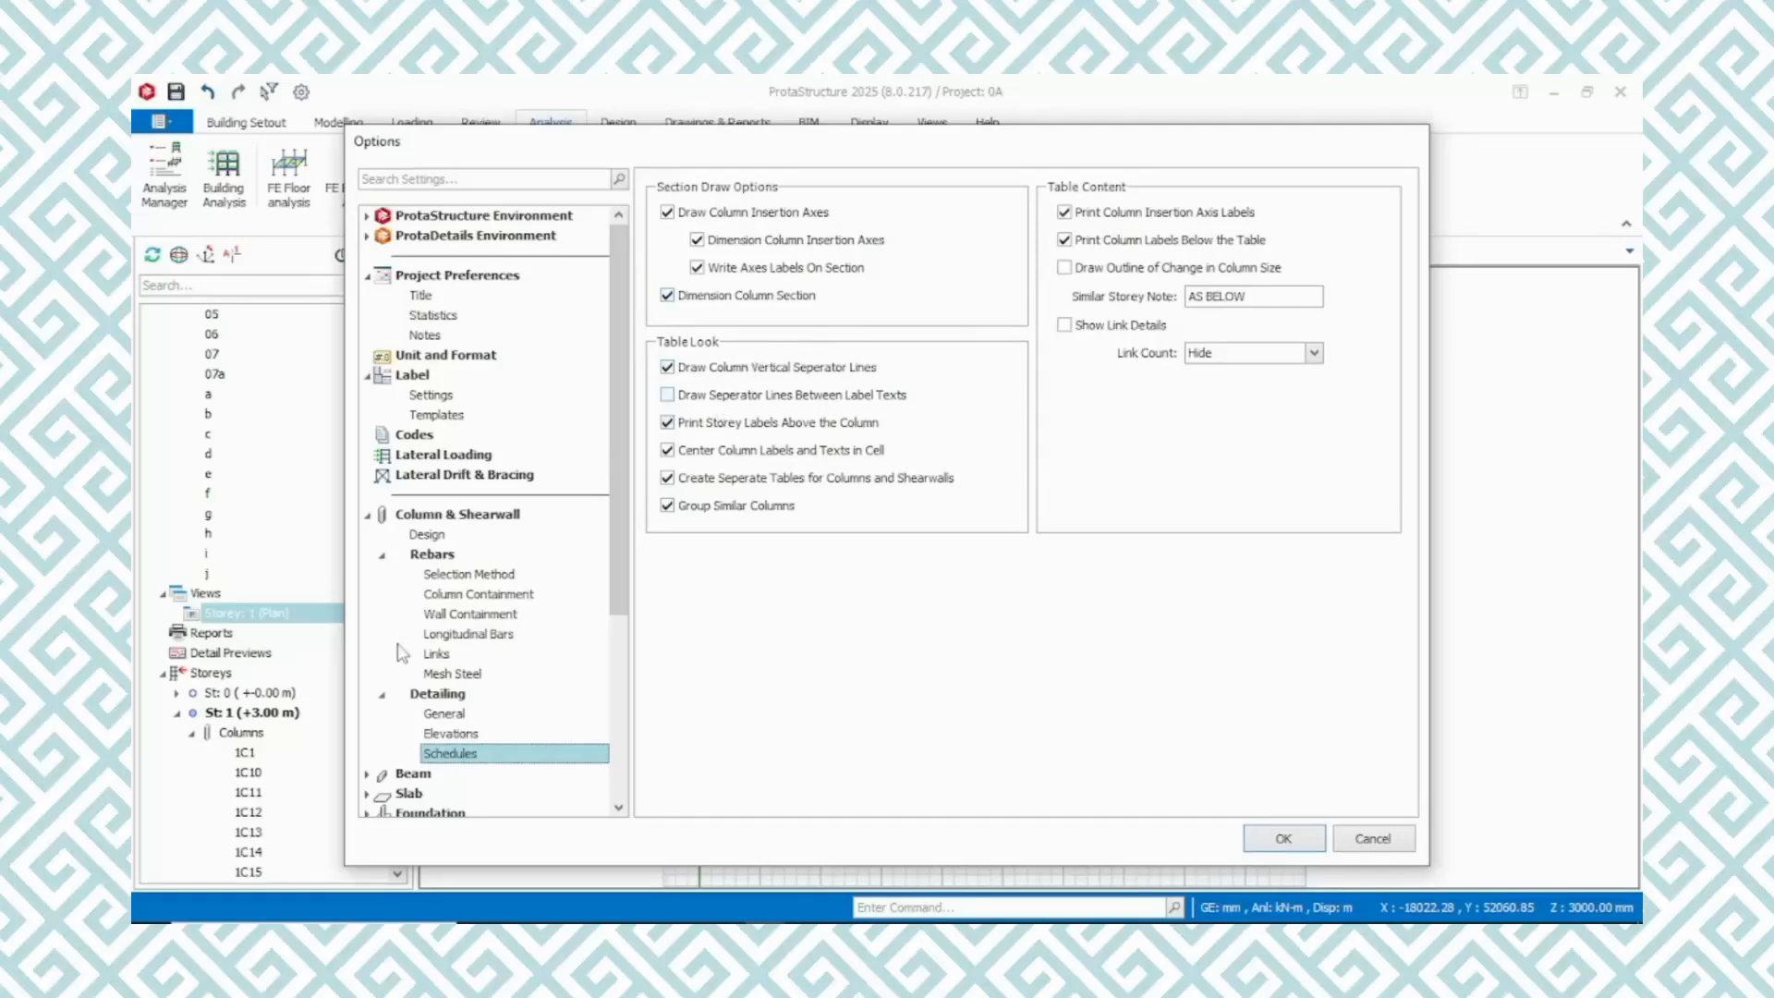
Set the floor beam steel diameter range to a minimum of R16 and a maximum of R25 in the beam parameters
scroll(447, 688, "down", 3)
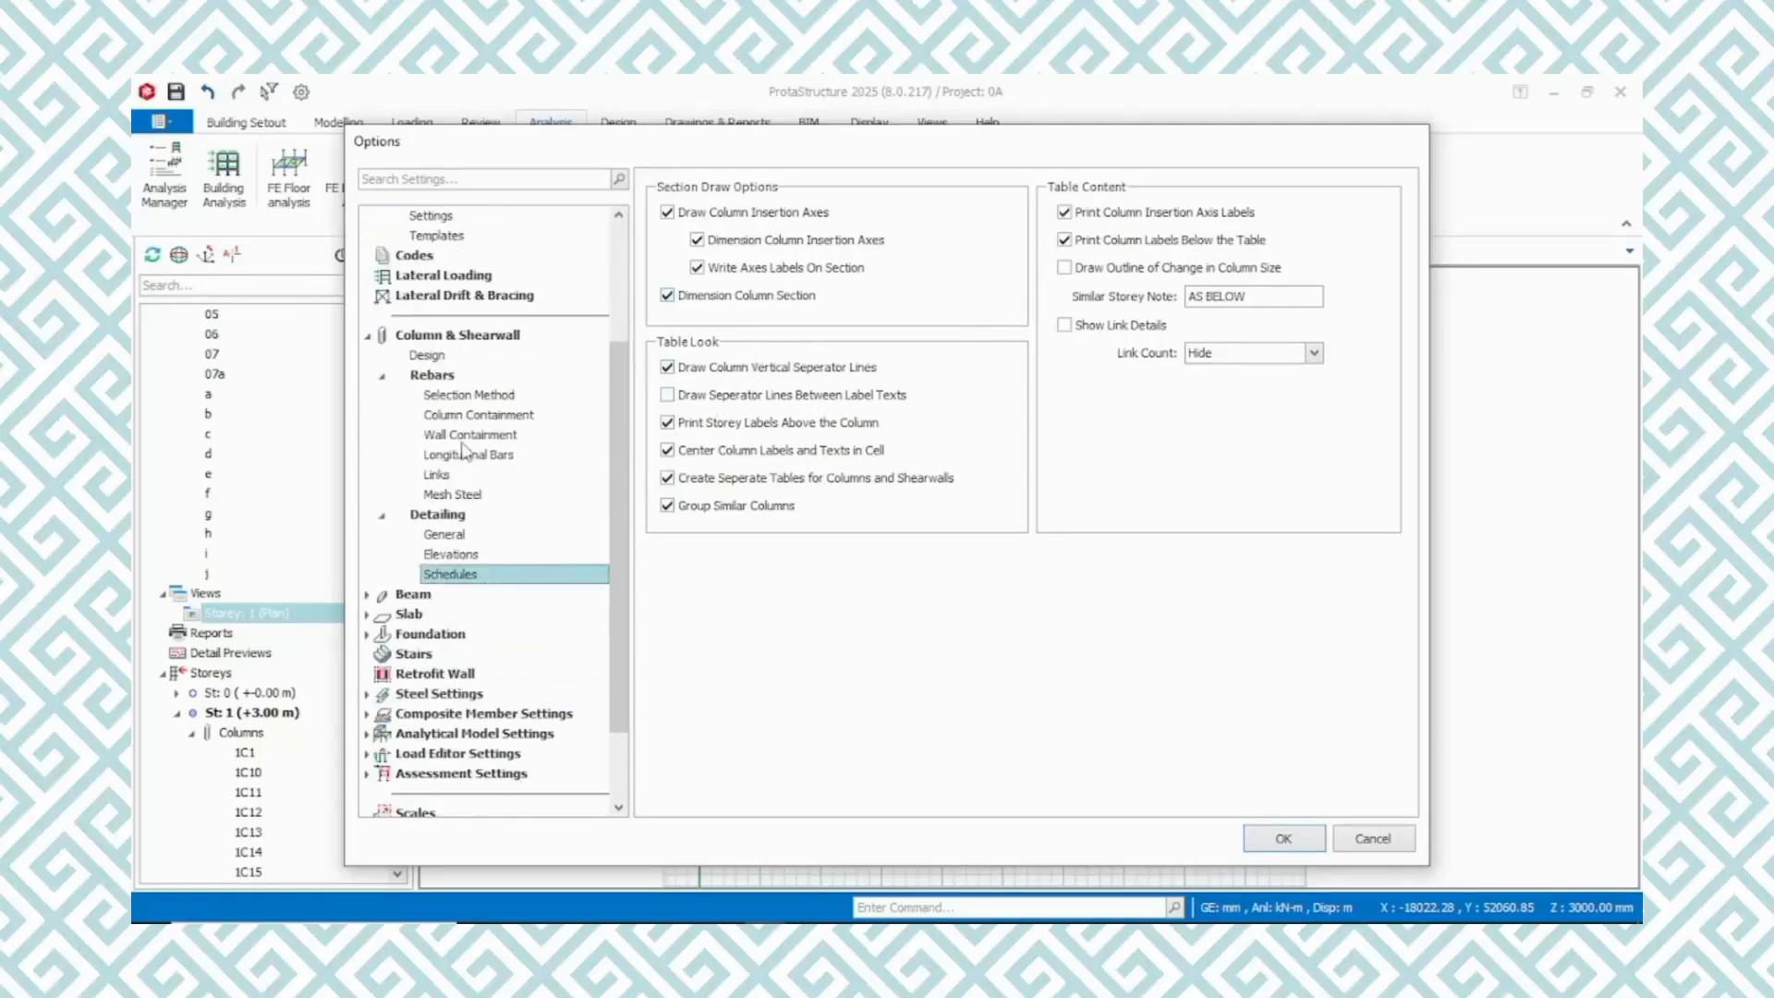
left_click(411, 599)
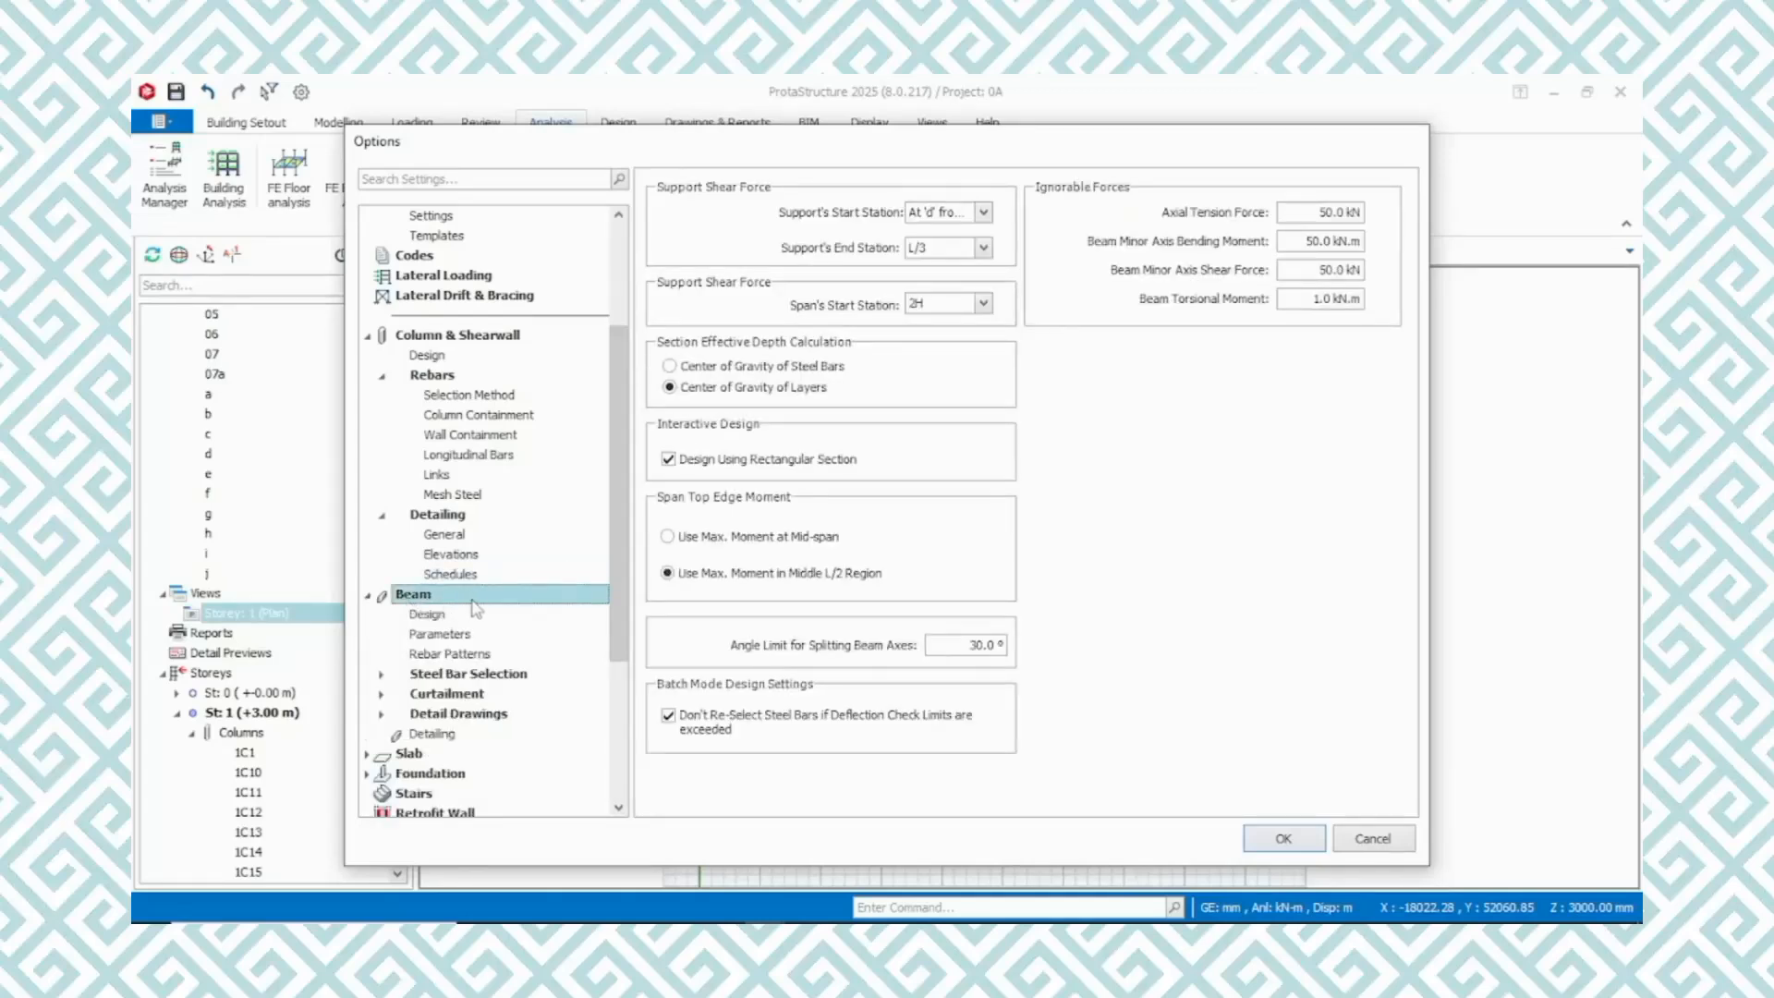
left_click(431, 618)
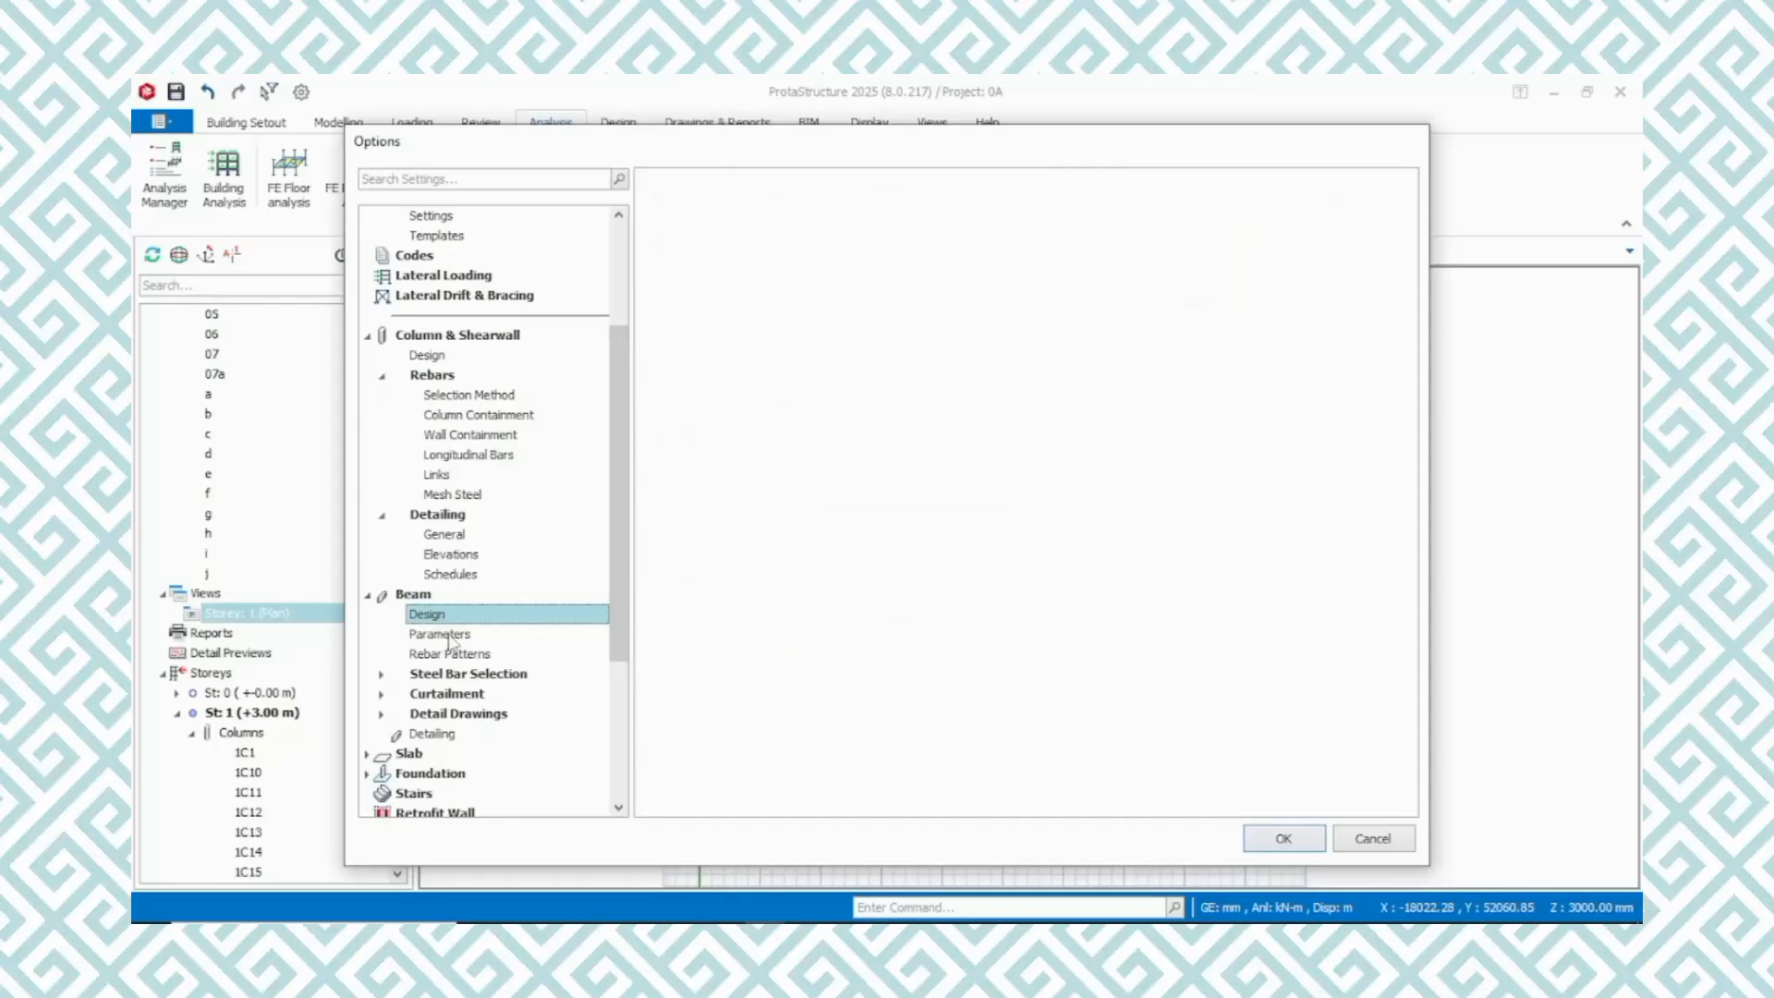
left_click(450, 638)
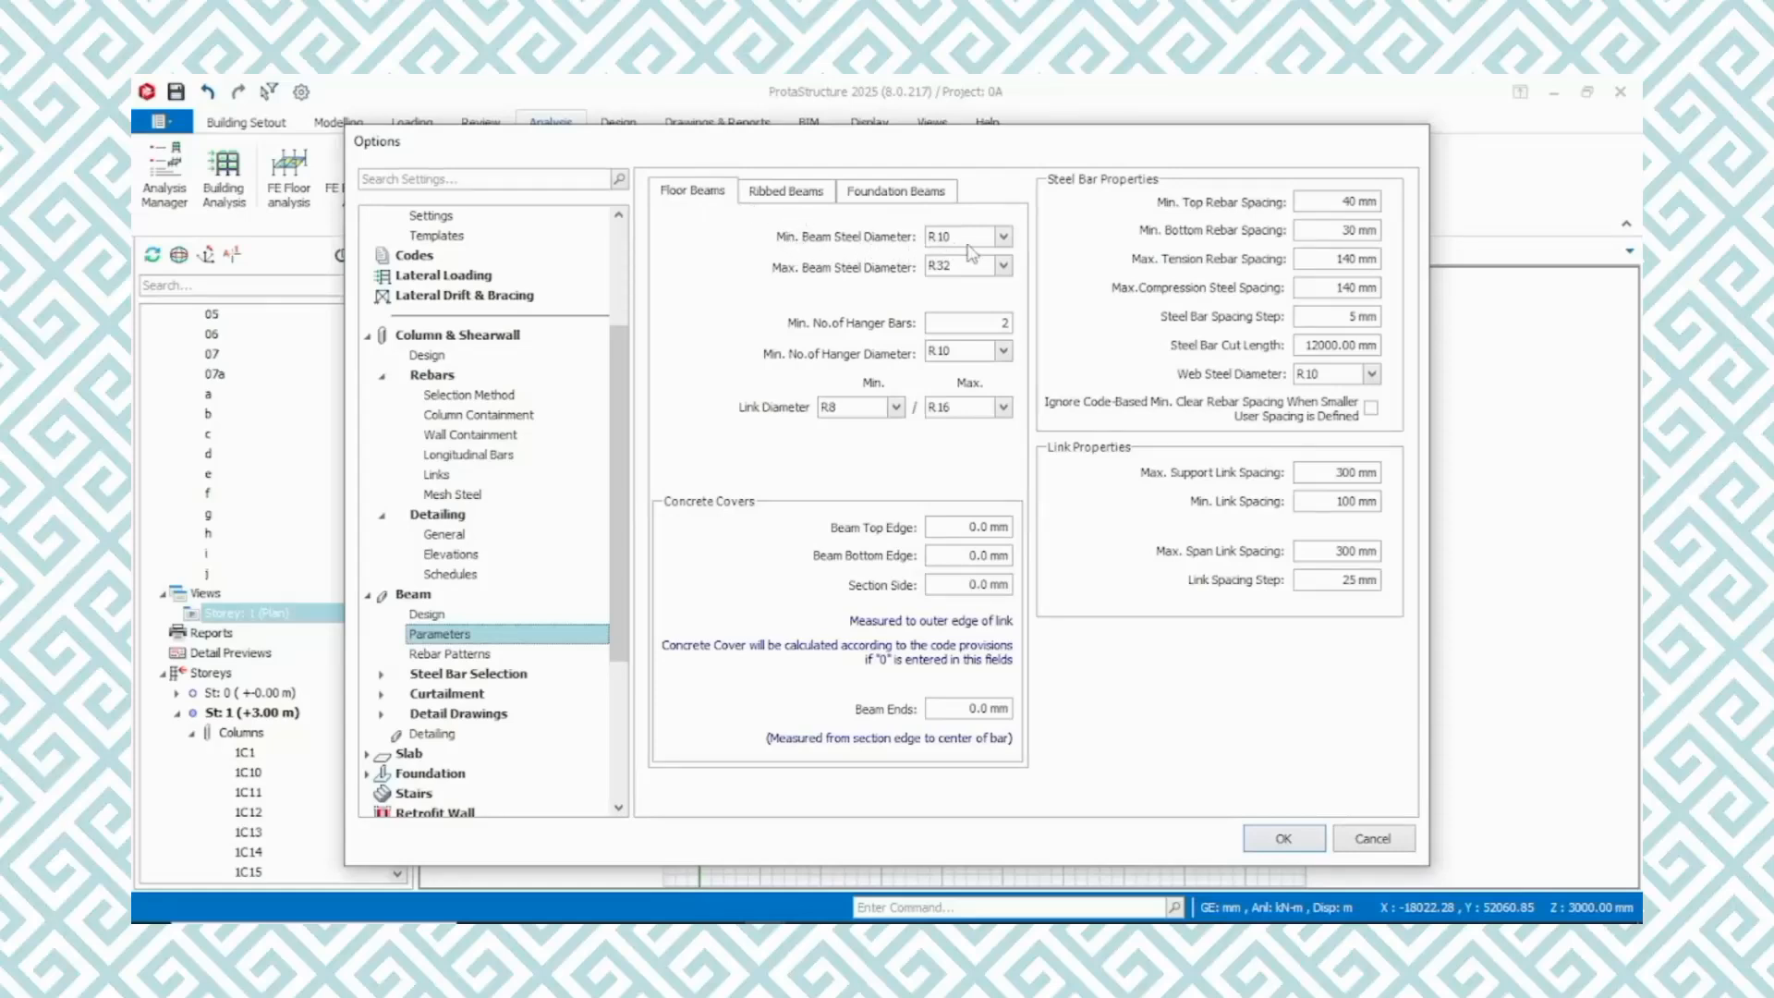
left_click(1005, 238)
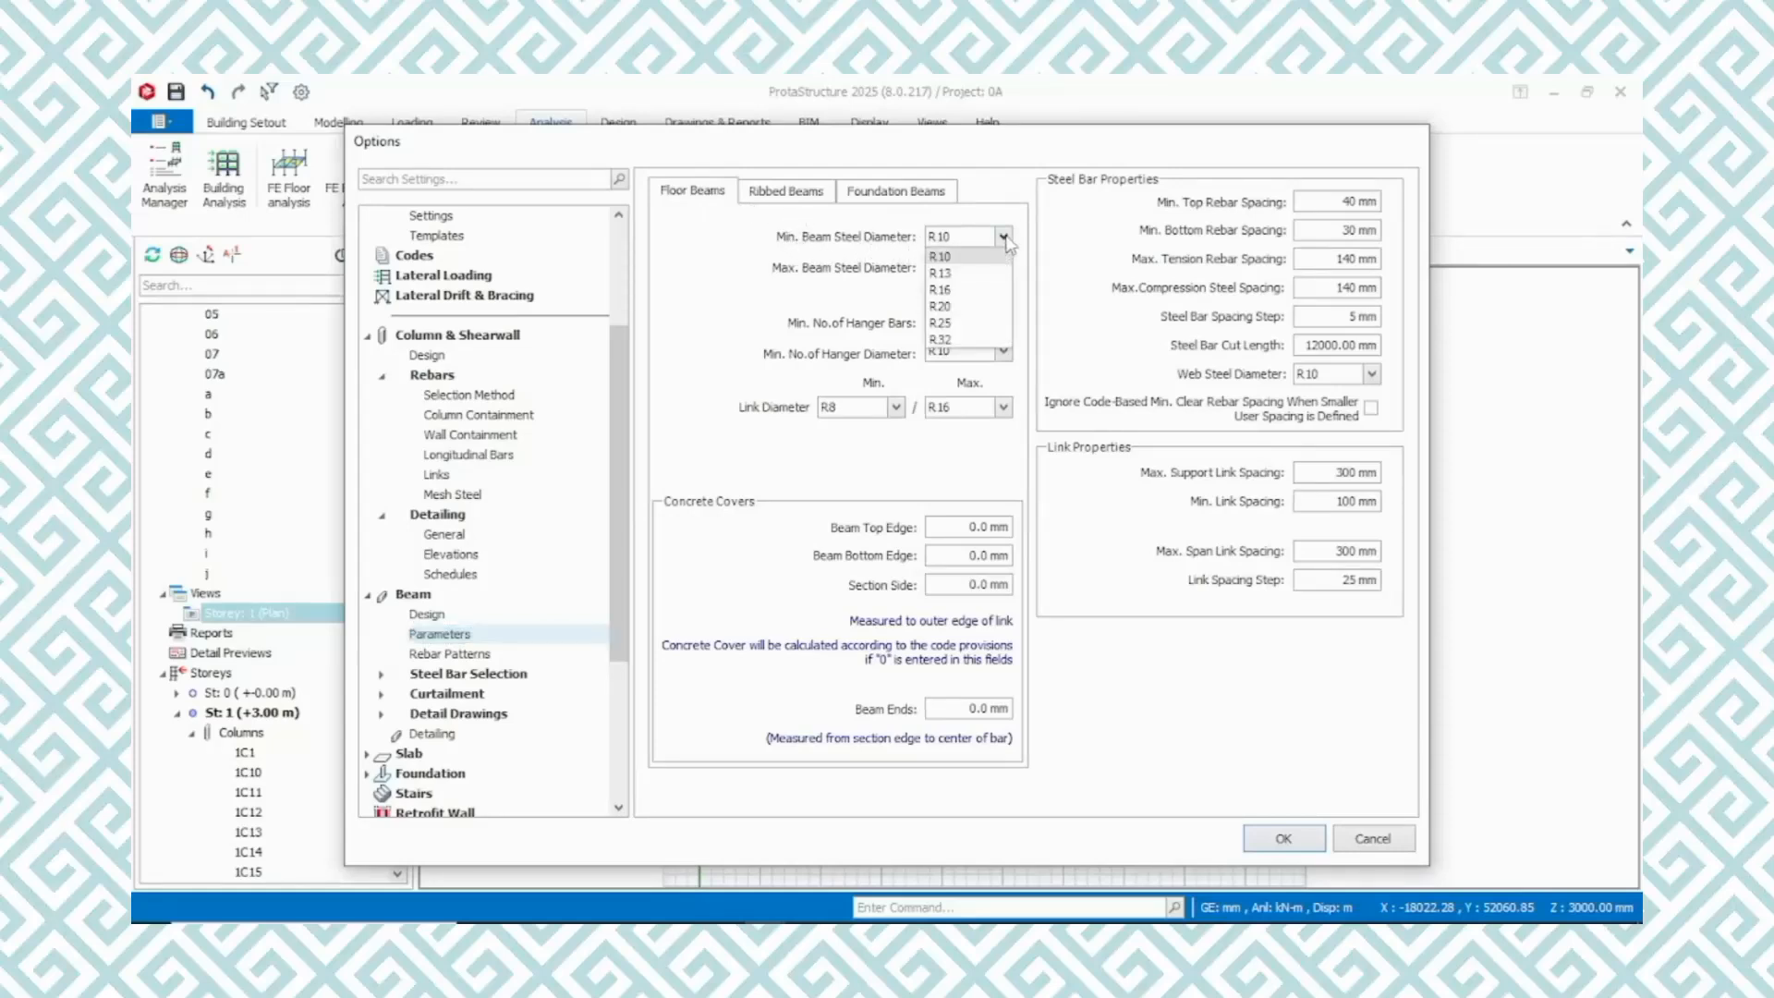
left_click(956, 289)
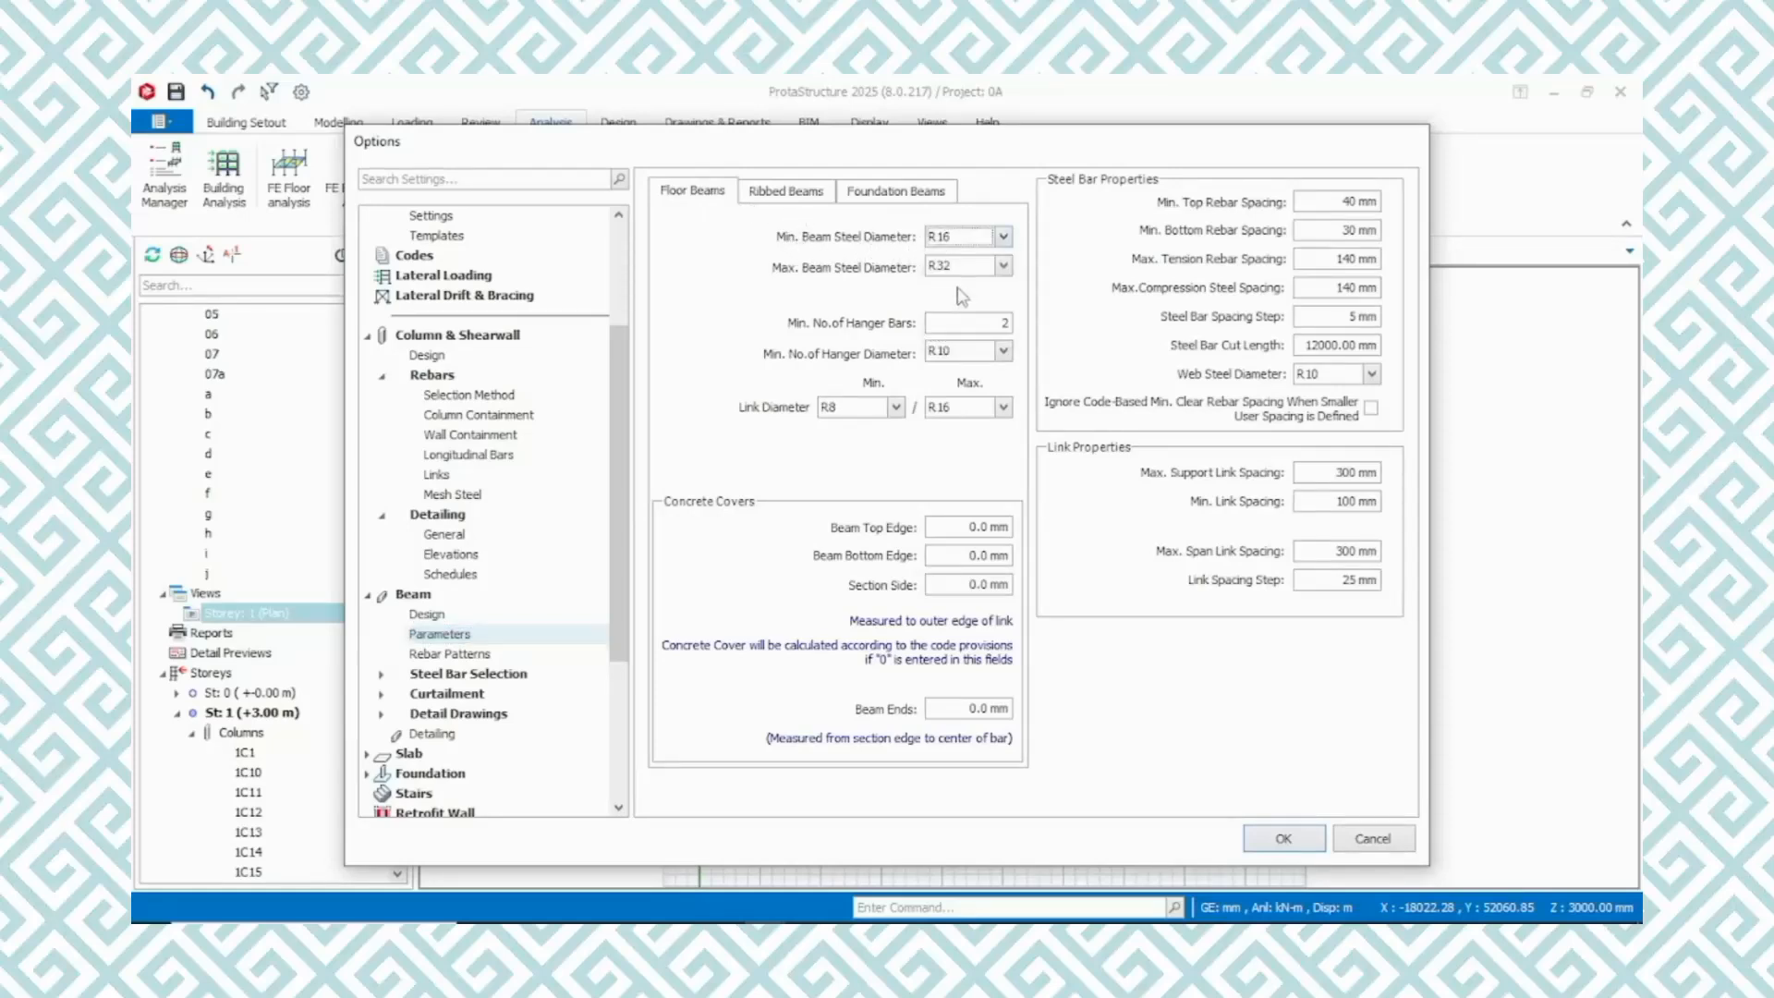
left_click(1003, 266)
left_click(966, 353)
Set the floor beam link diameter range to a minimum of R10 and a maximum of R12
left_click(897, 408)
left_click(862, 442)
left_click(1003, 411)
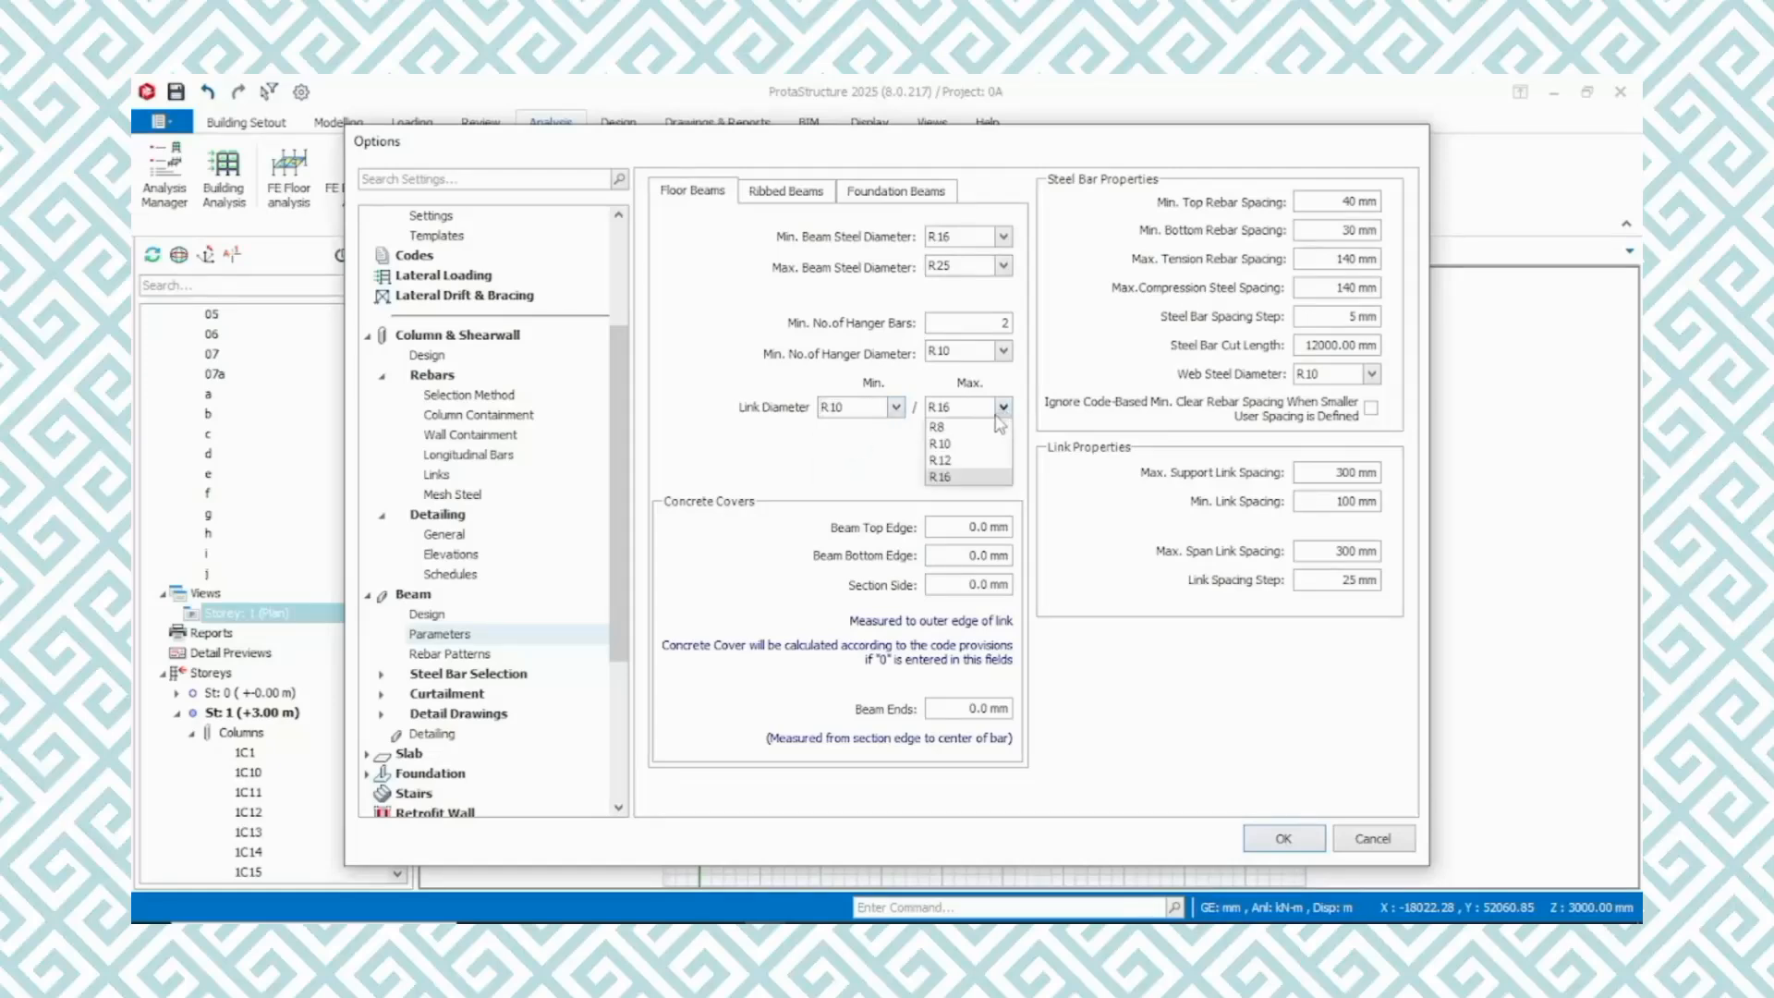
left_click(984, 460)
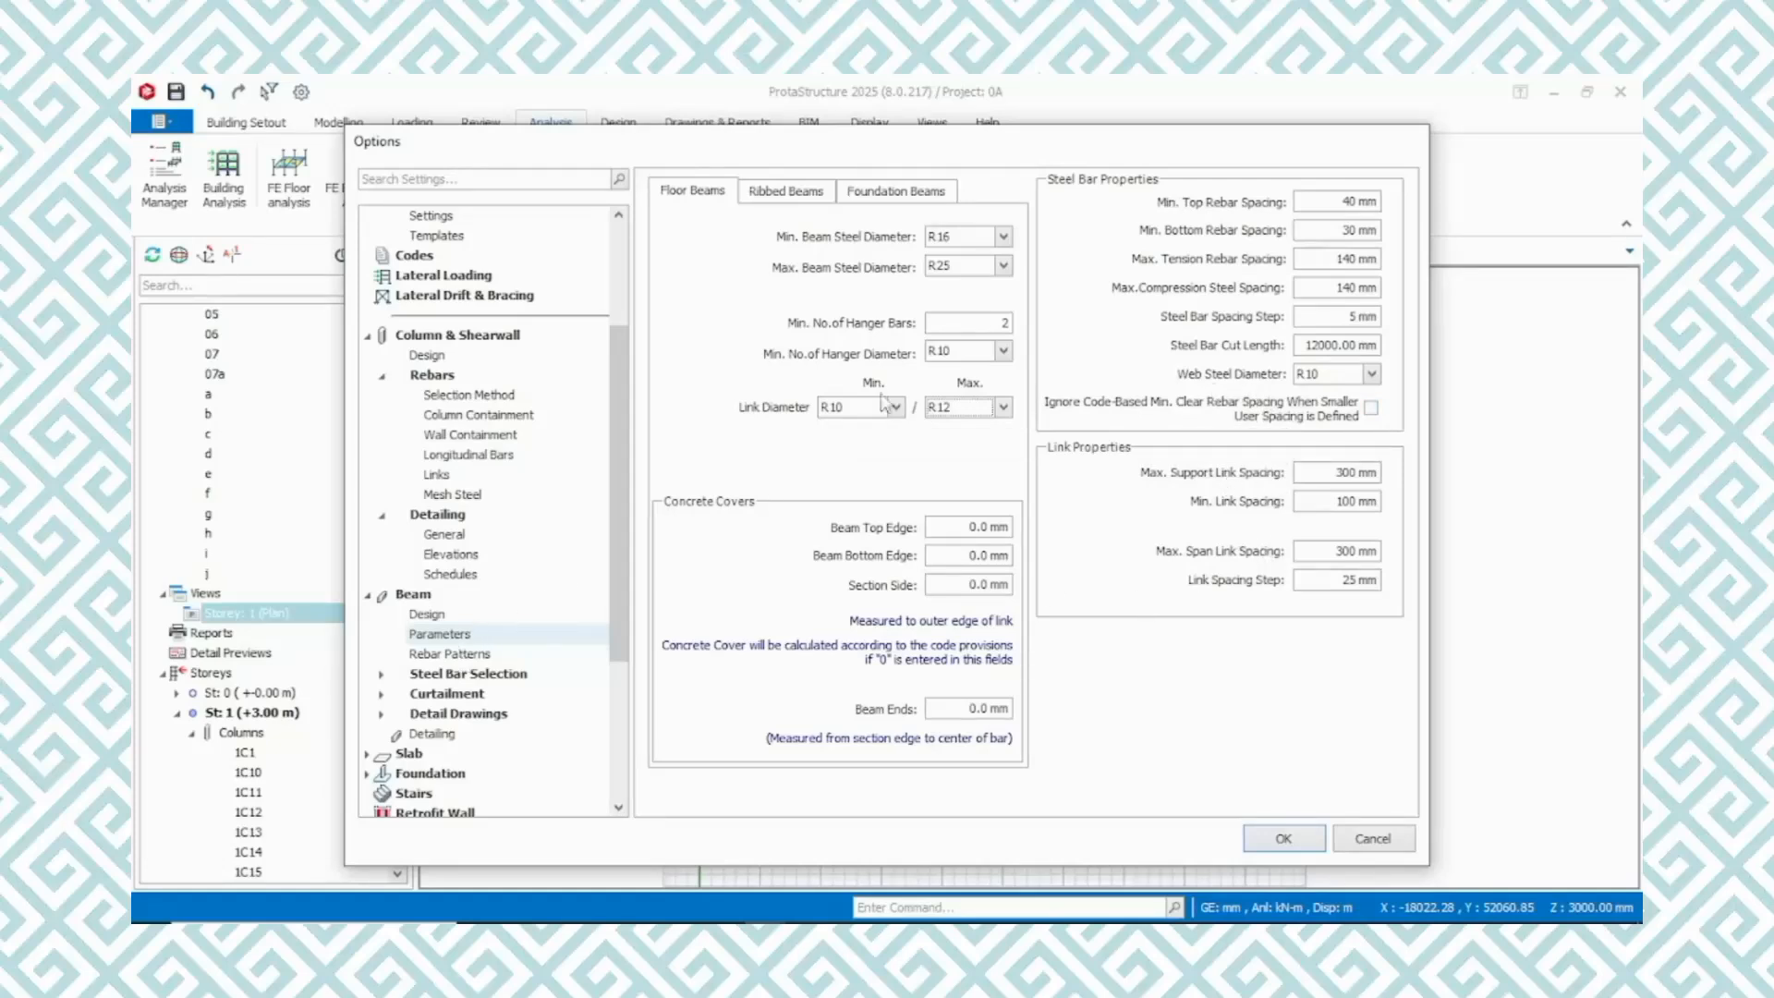
Examine the sample drawings of the floor beam bent-up rebar patterns and Standard Patterns 1, 2 and 5
left_click(447, 655)
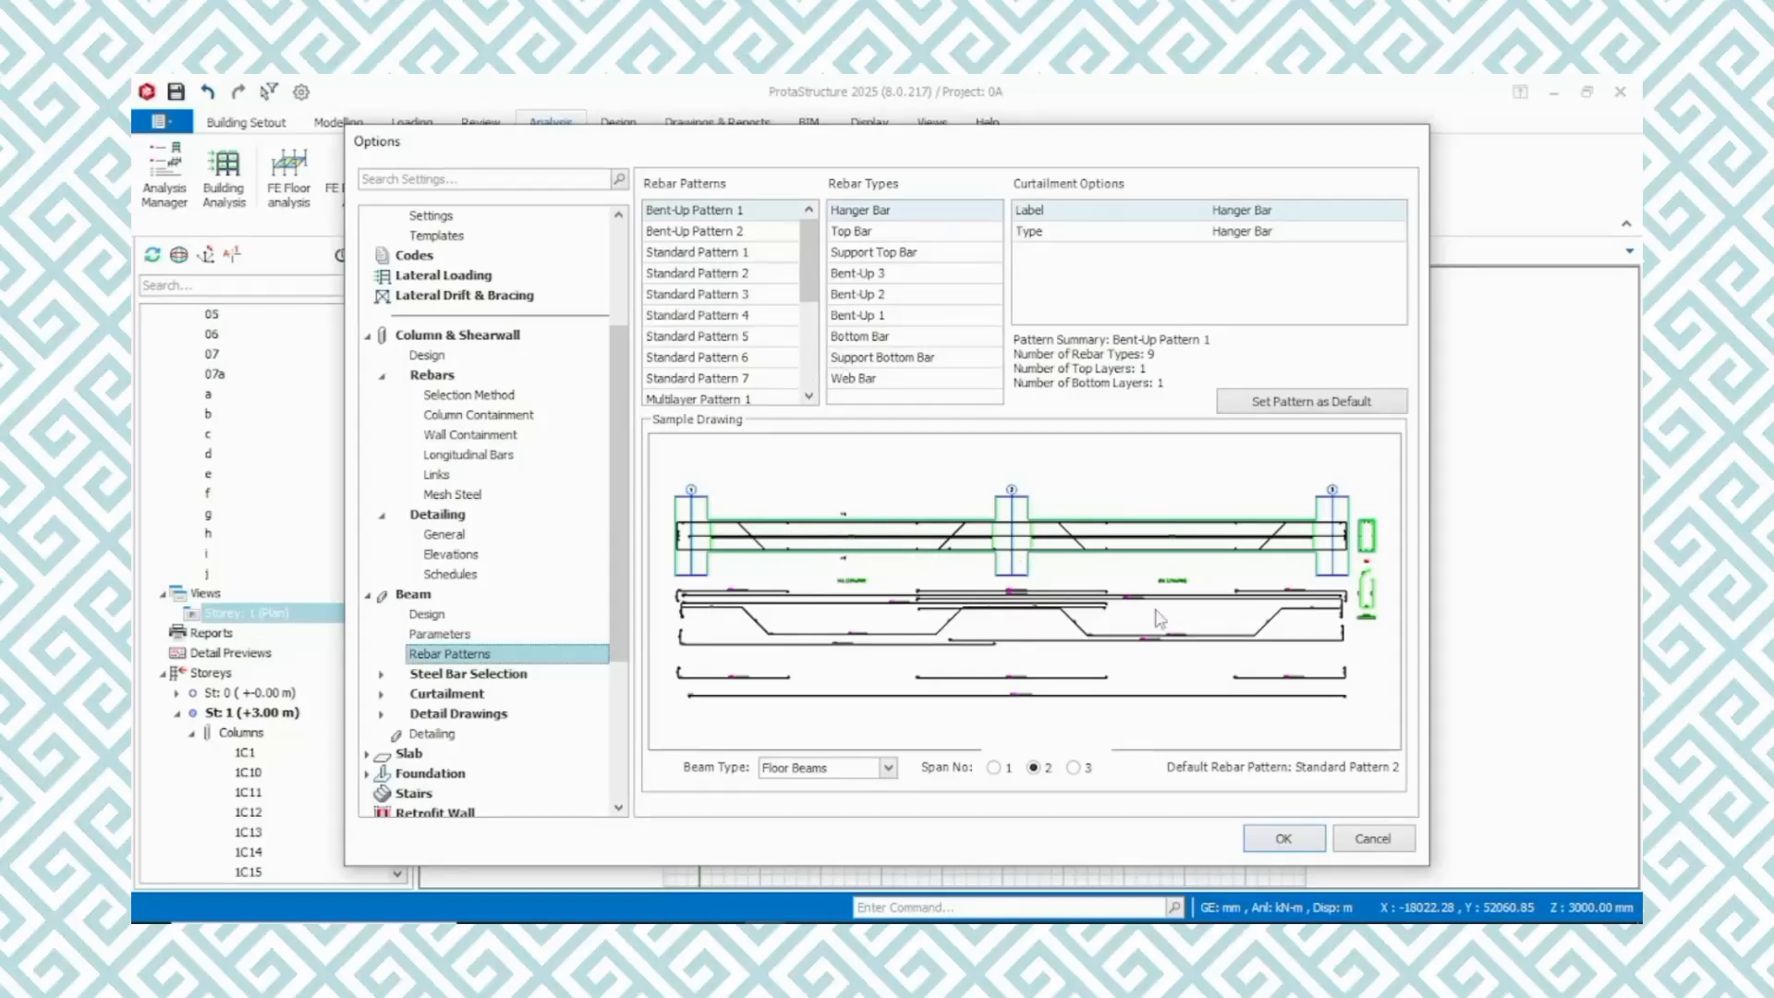
left_click(695, 233)
scroll(707, 263, "down", 1)
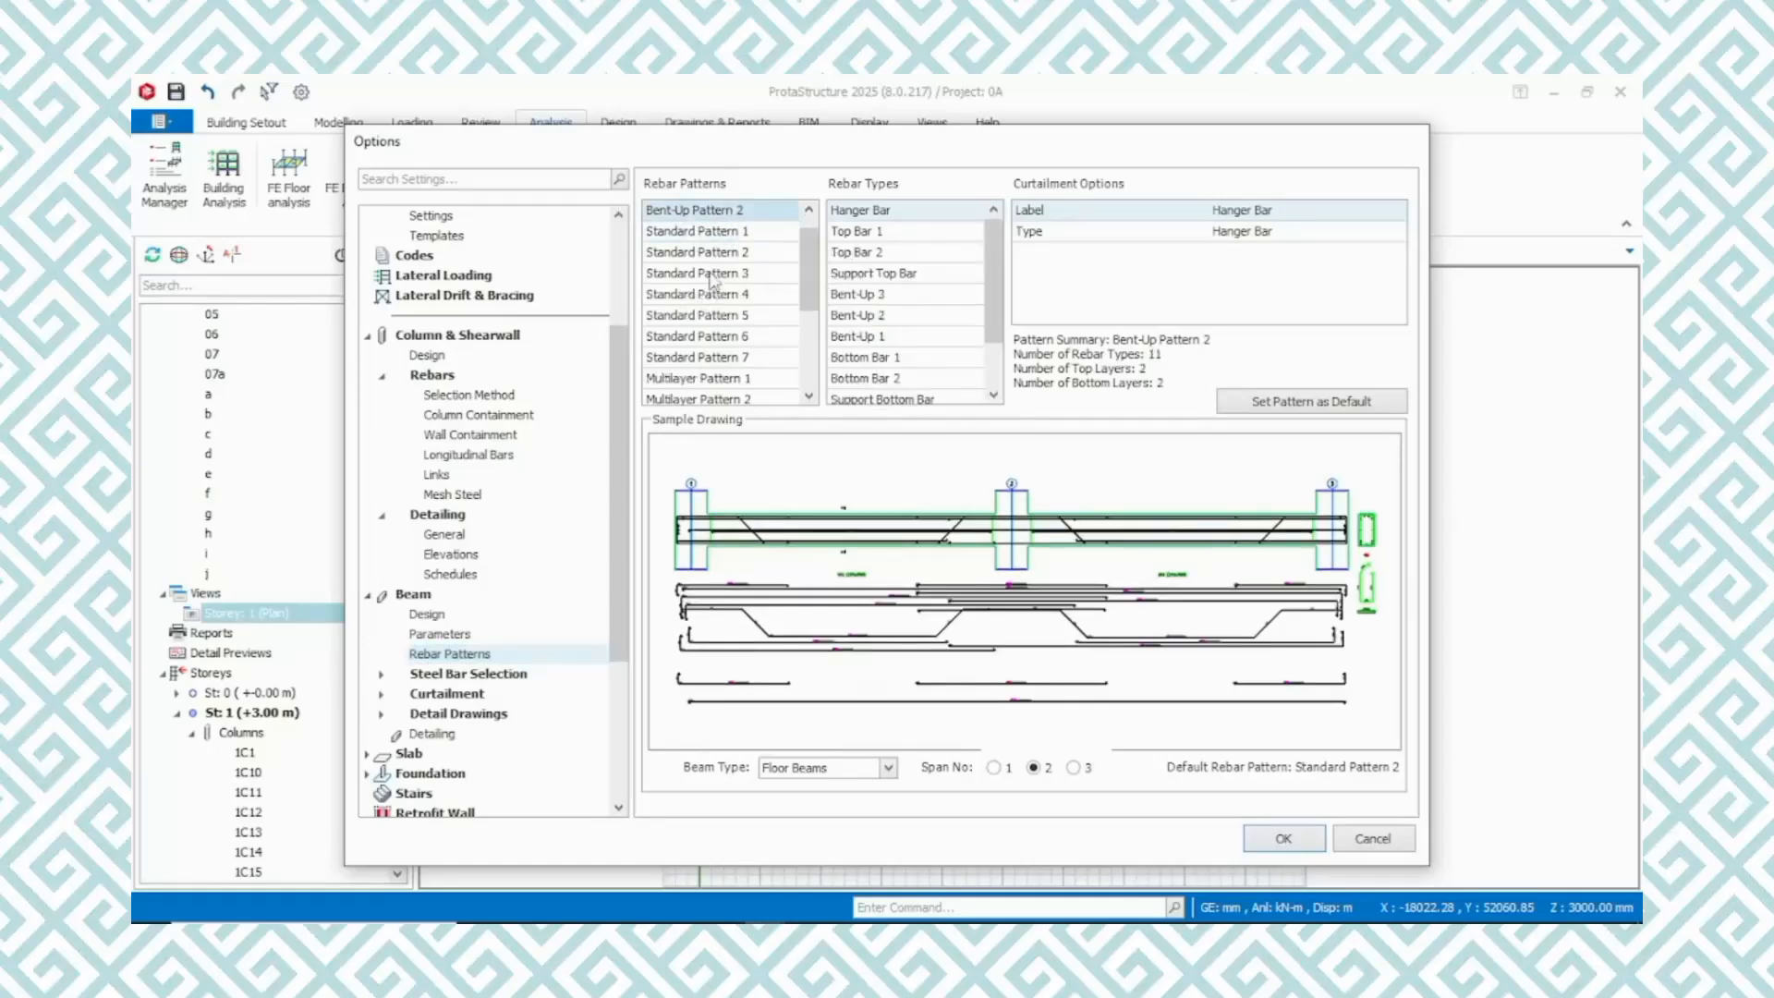
left_click(751, 233)
scroll(747, 255, "down", 1)
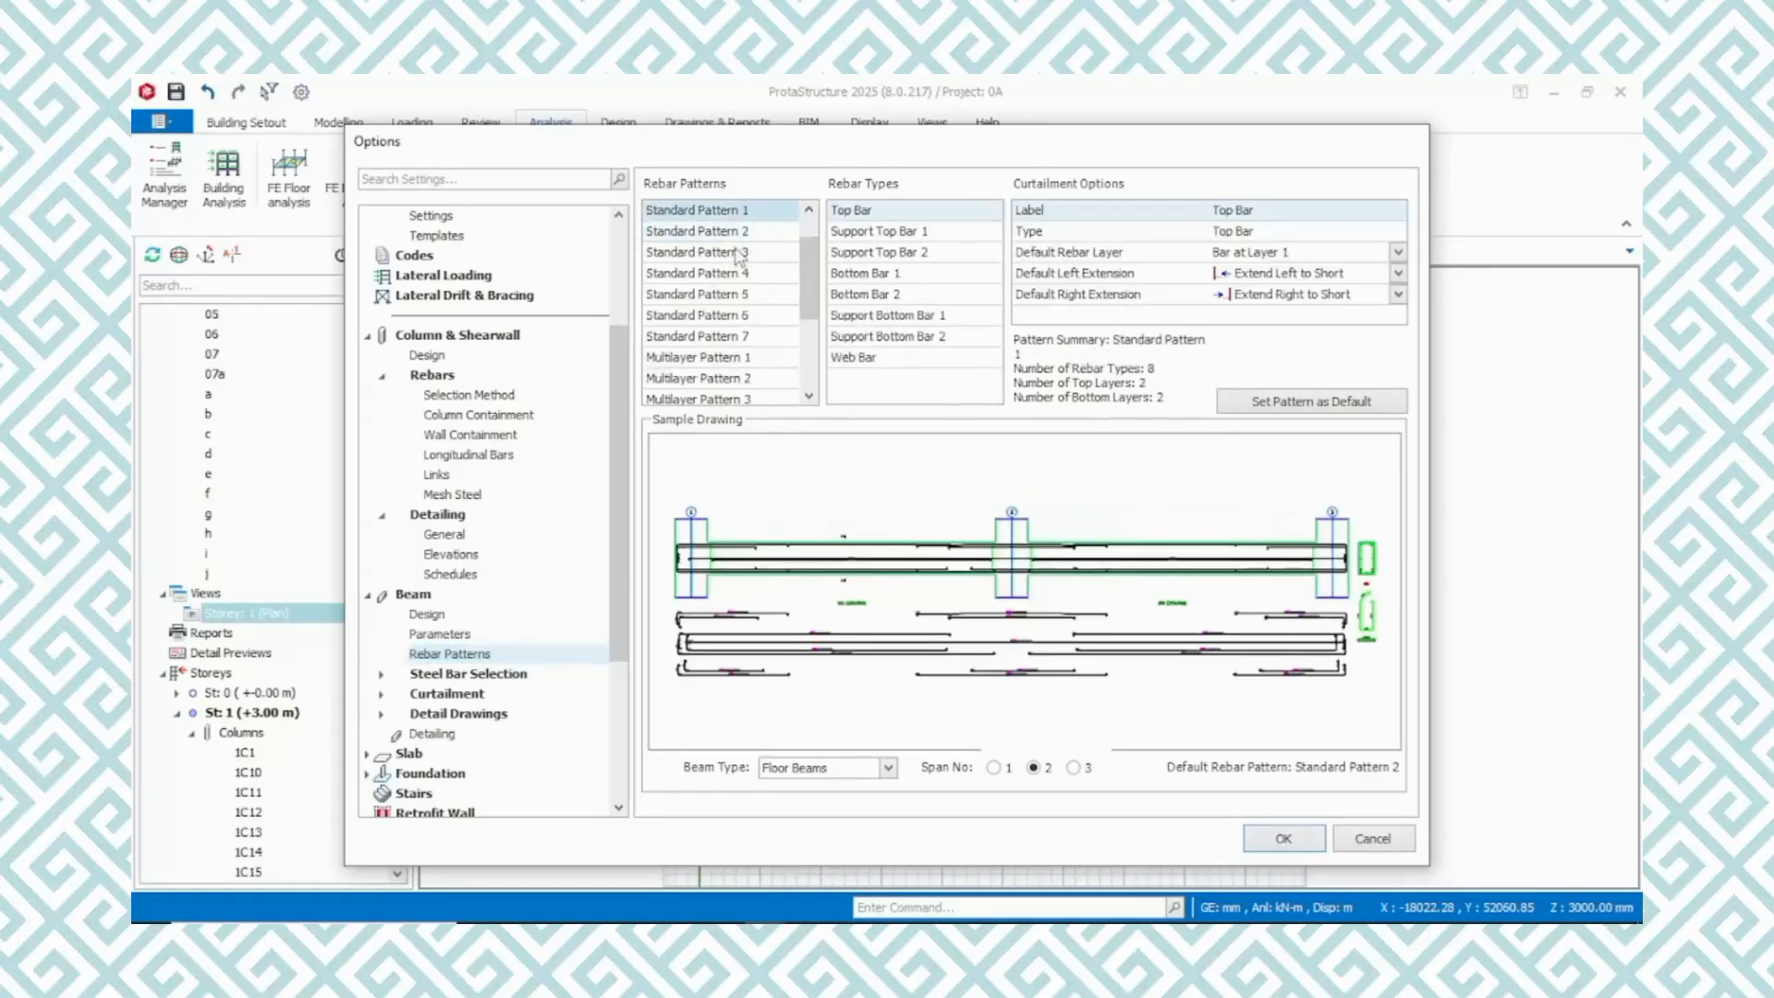
left_click(761, 236)
scroll(762, 242, "down", 1)
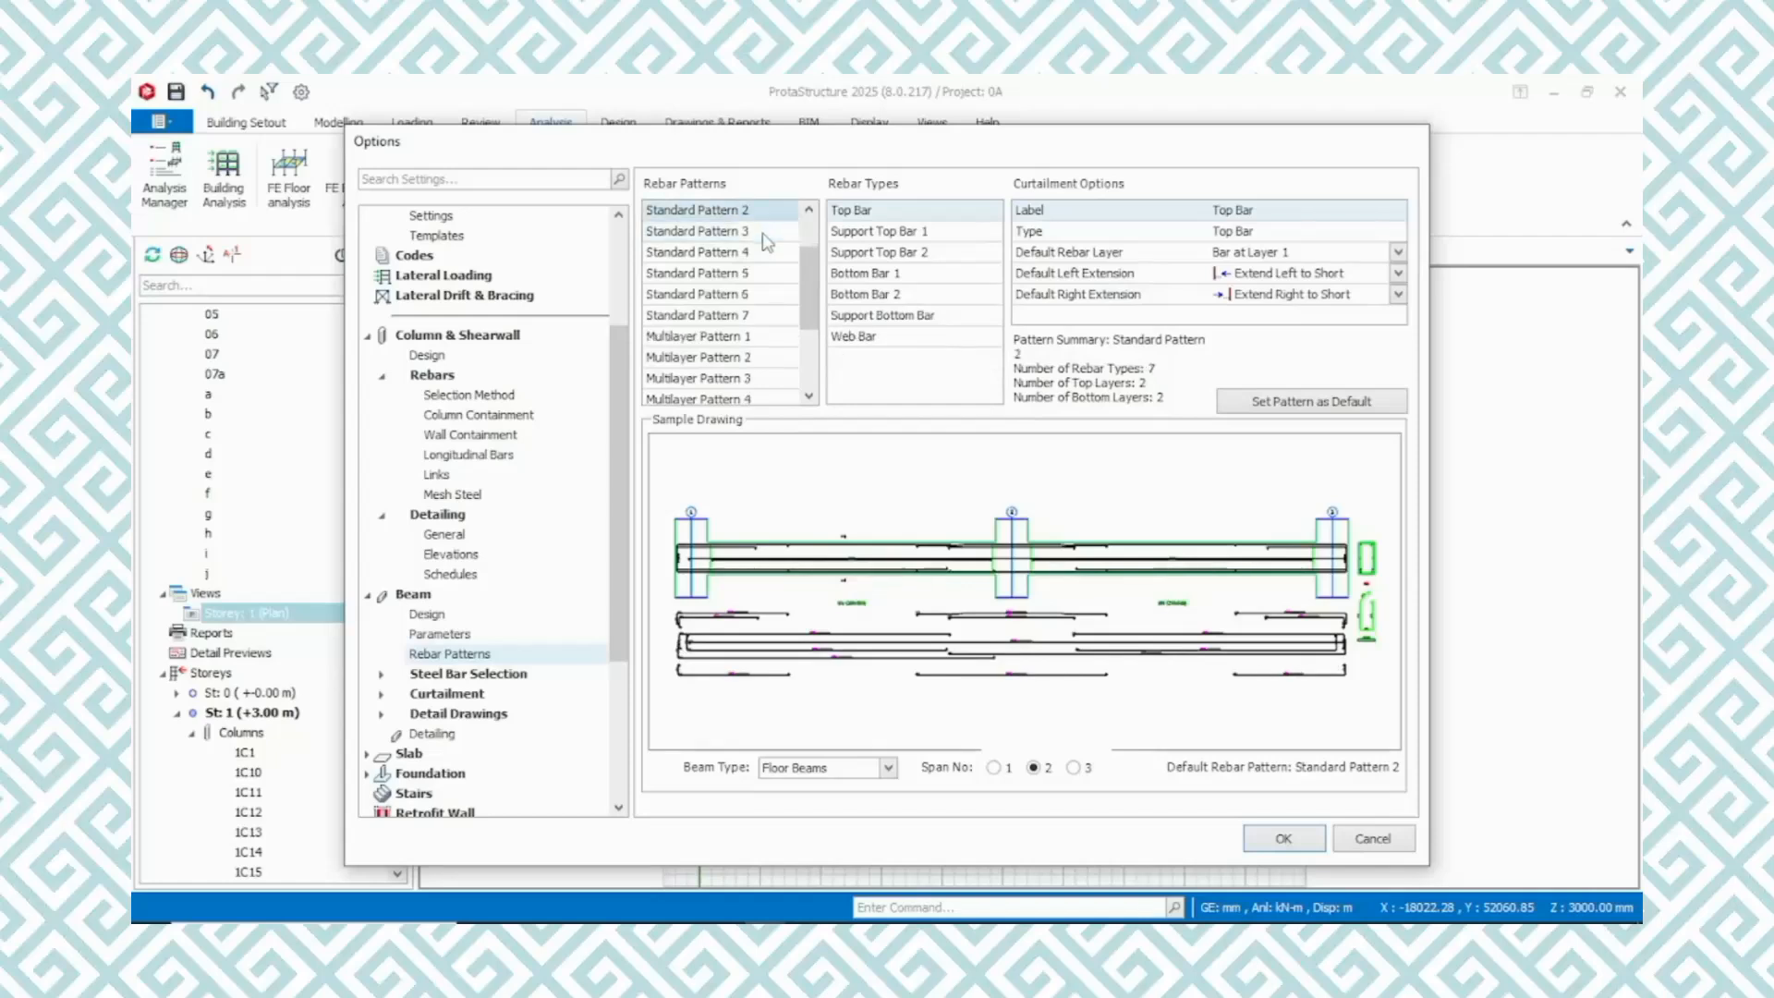
left_click(751, 274)
scroll(756, 275, "down", 1)
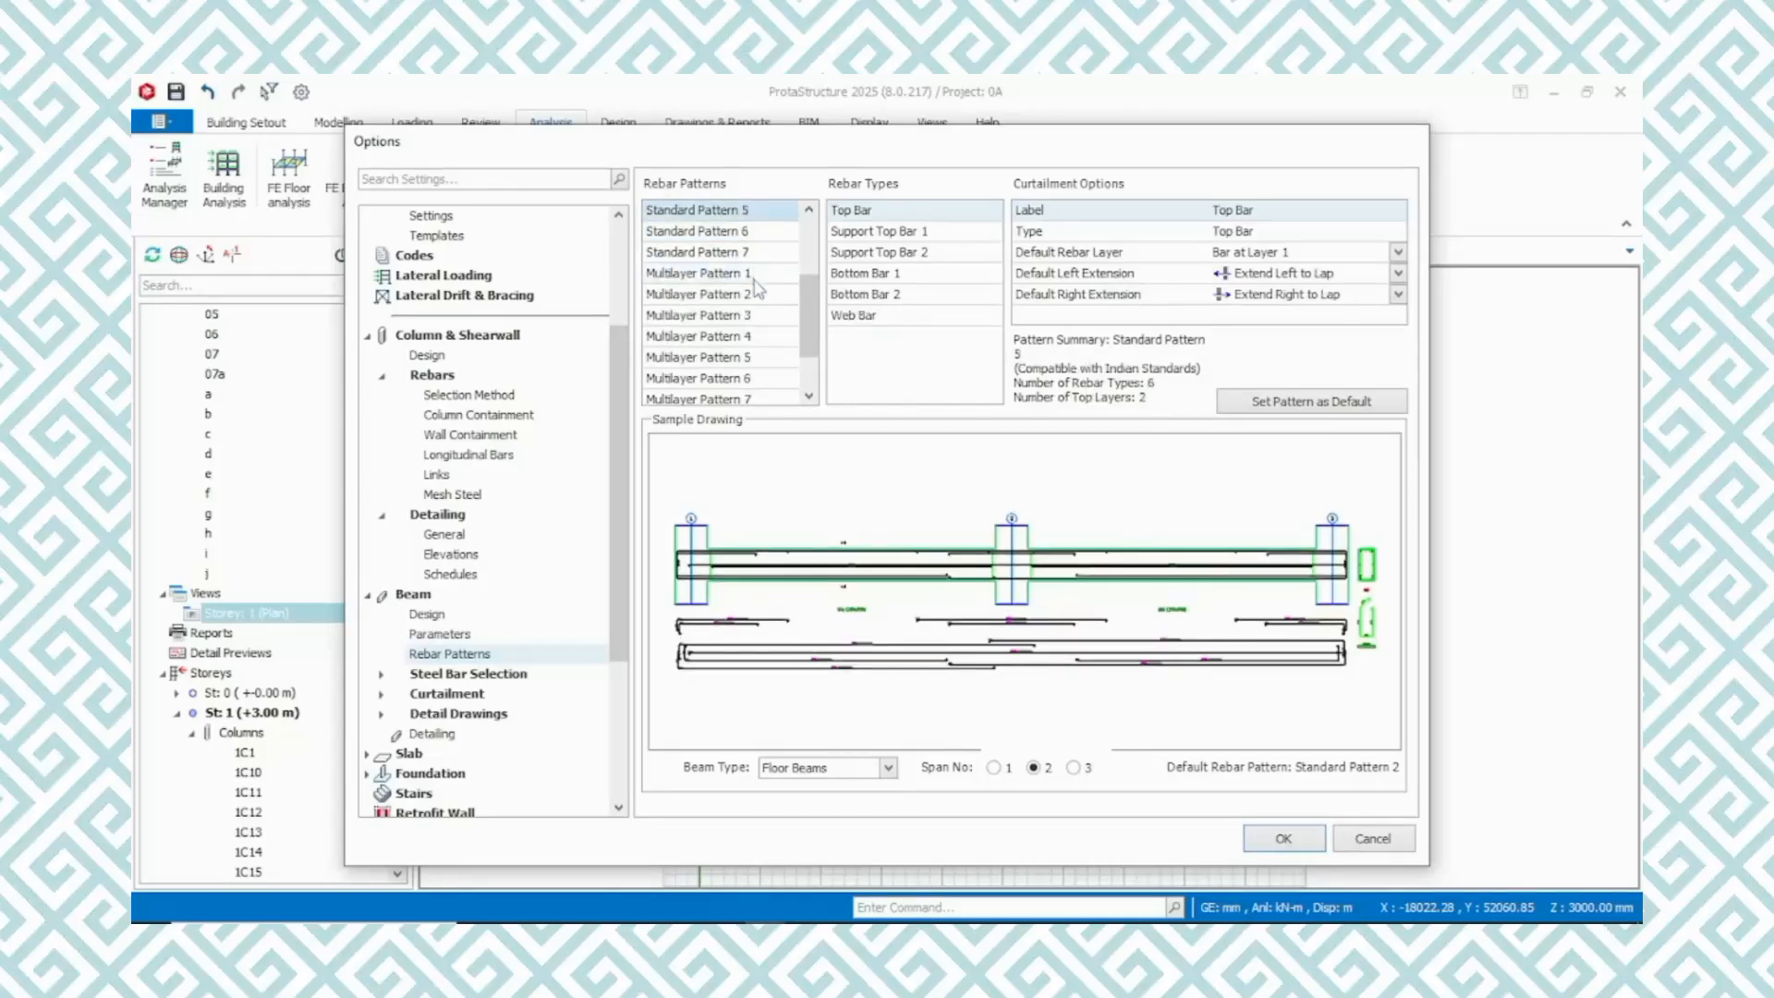
Compare the floor beam multilayer rebar patterns and Standard Pattern 7, ending on Standard Pattern 2
left_click(756, 275)
scroll(762, 319, "down", 2)
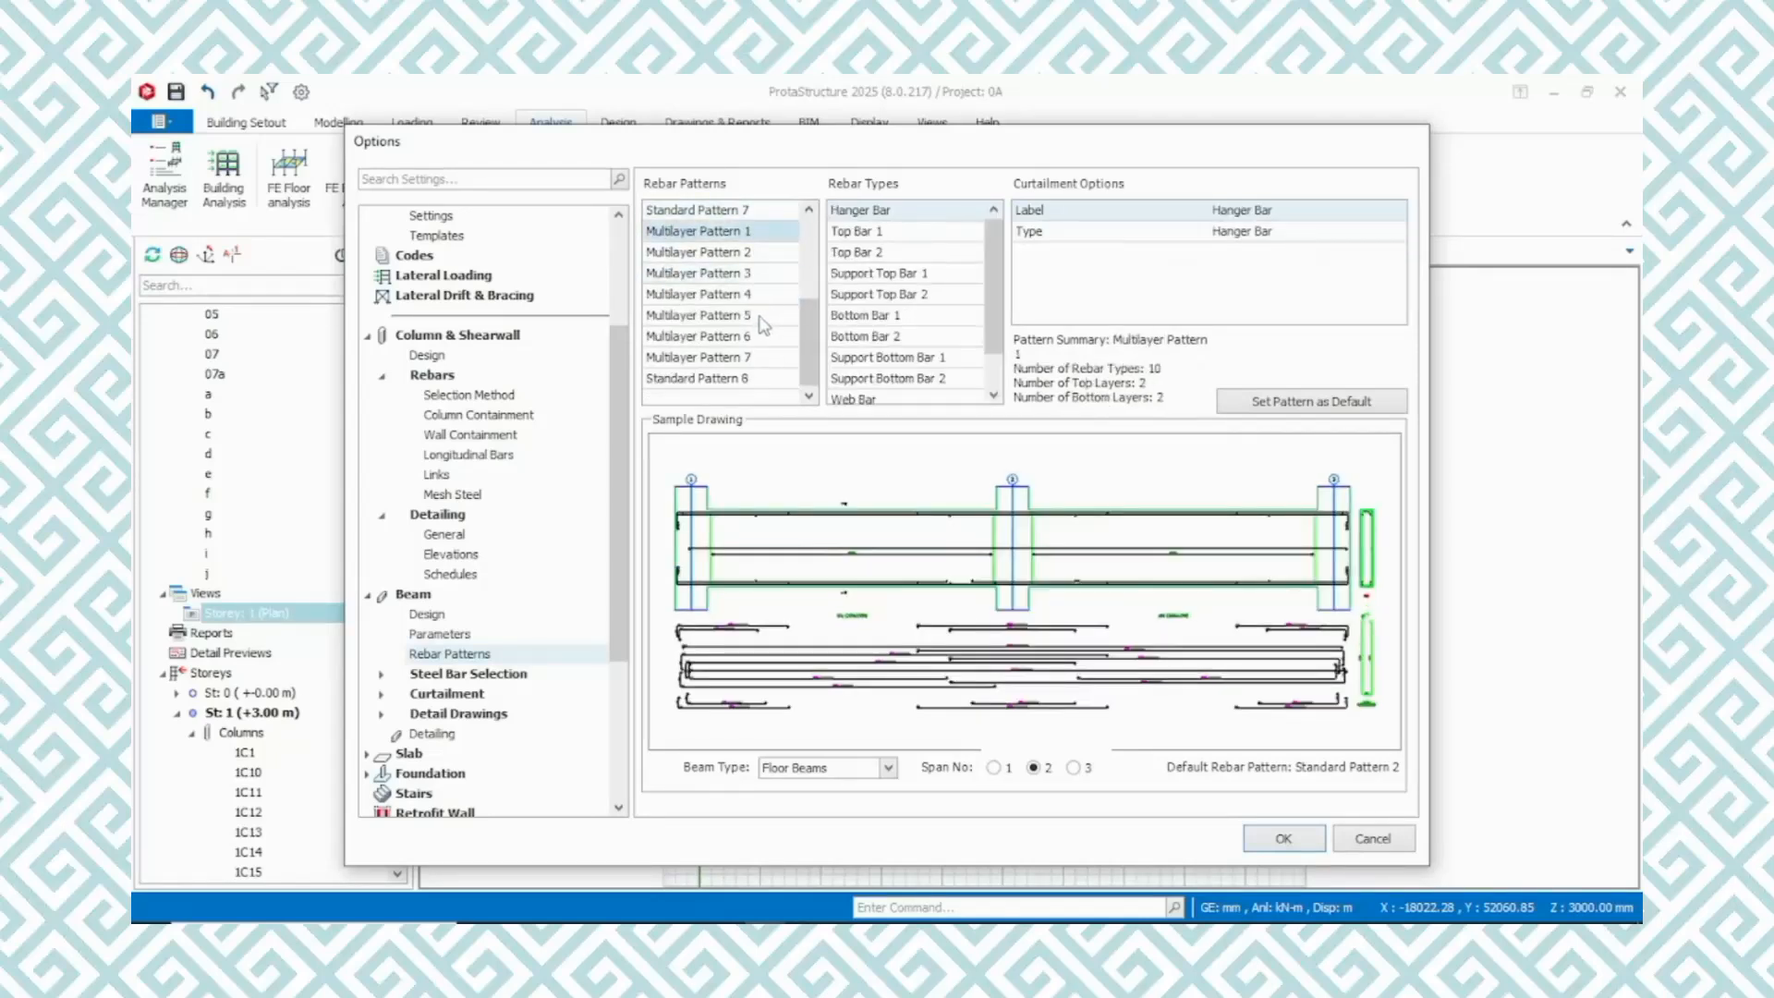
left_click(762, 318)
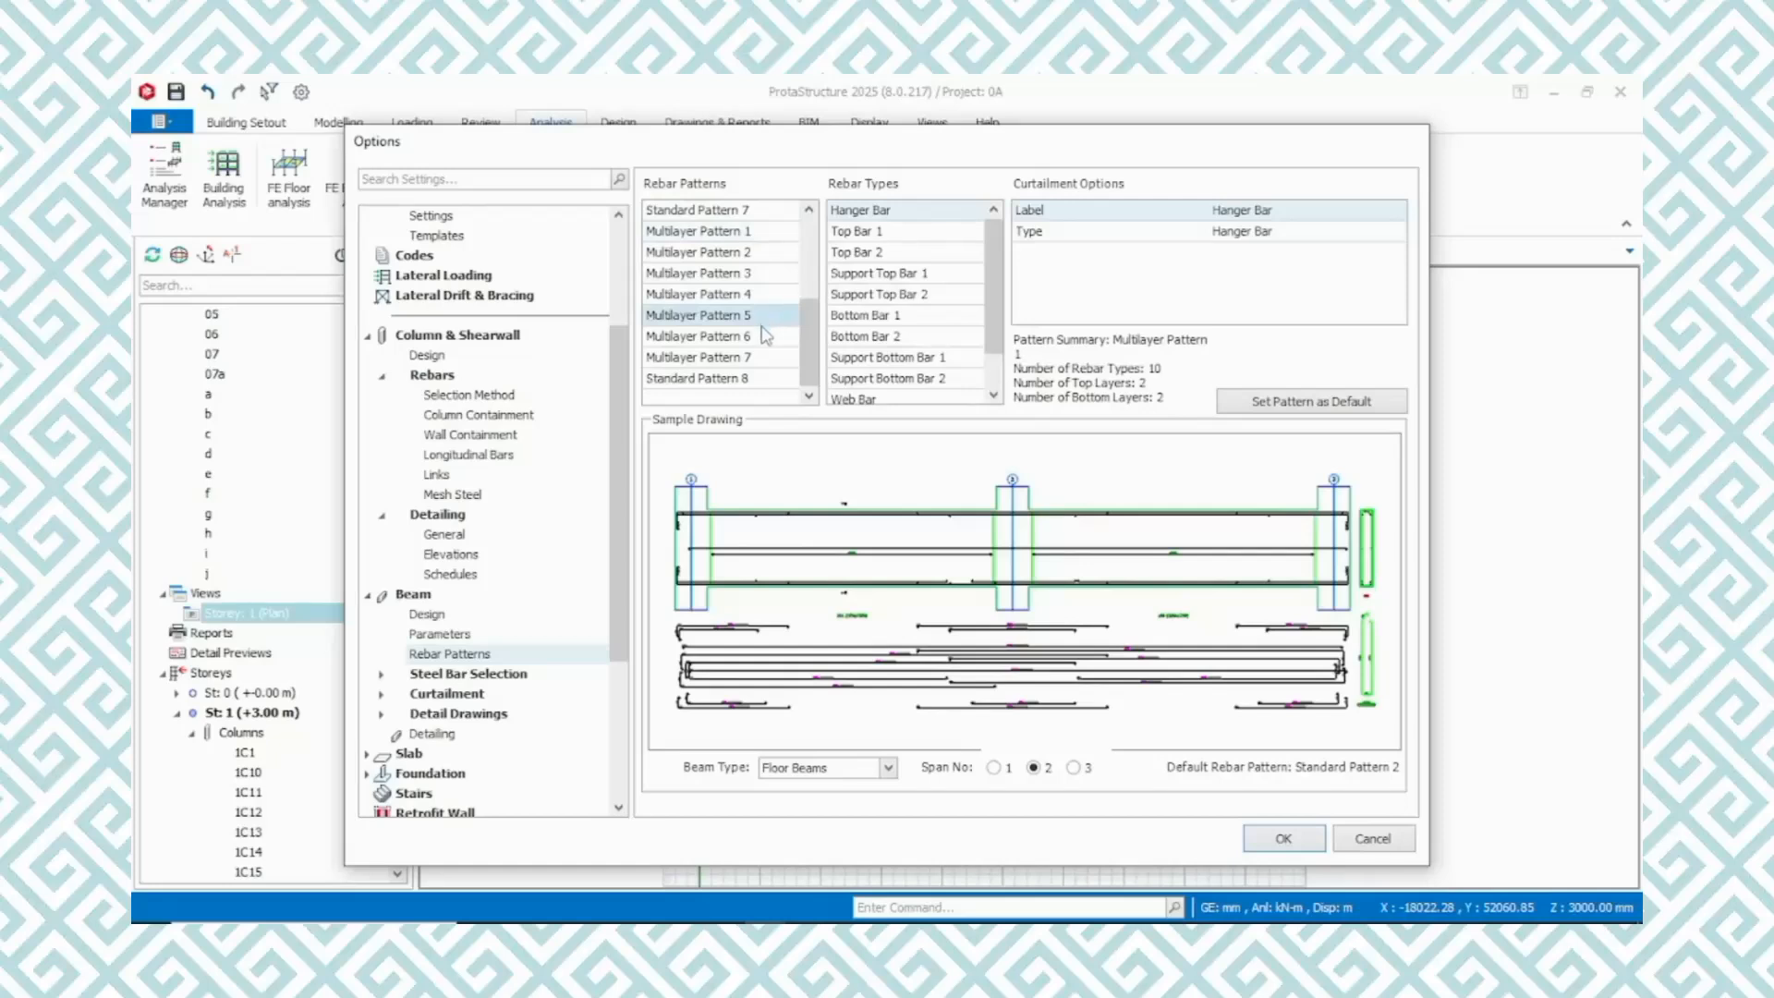
left_click(761, 339)
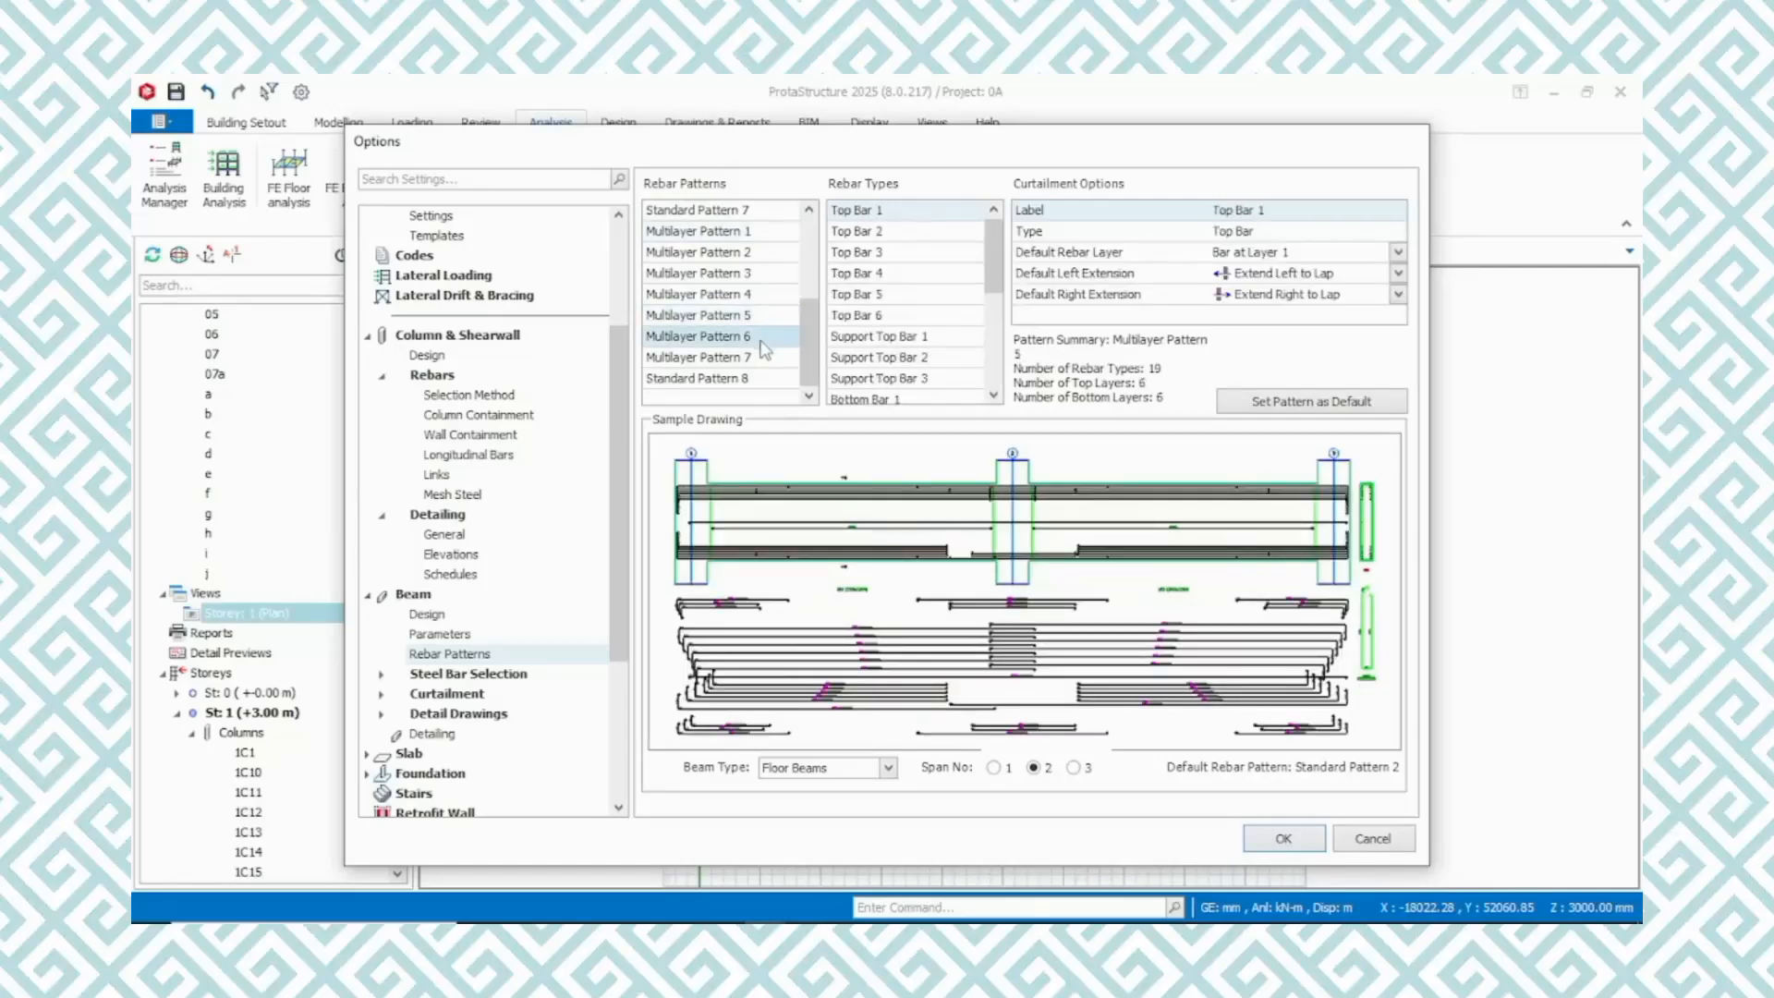
left_click(769, 358)
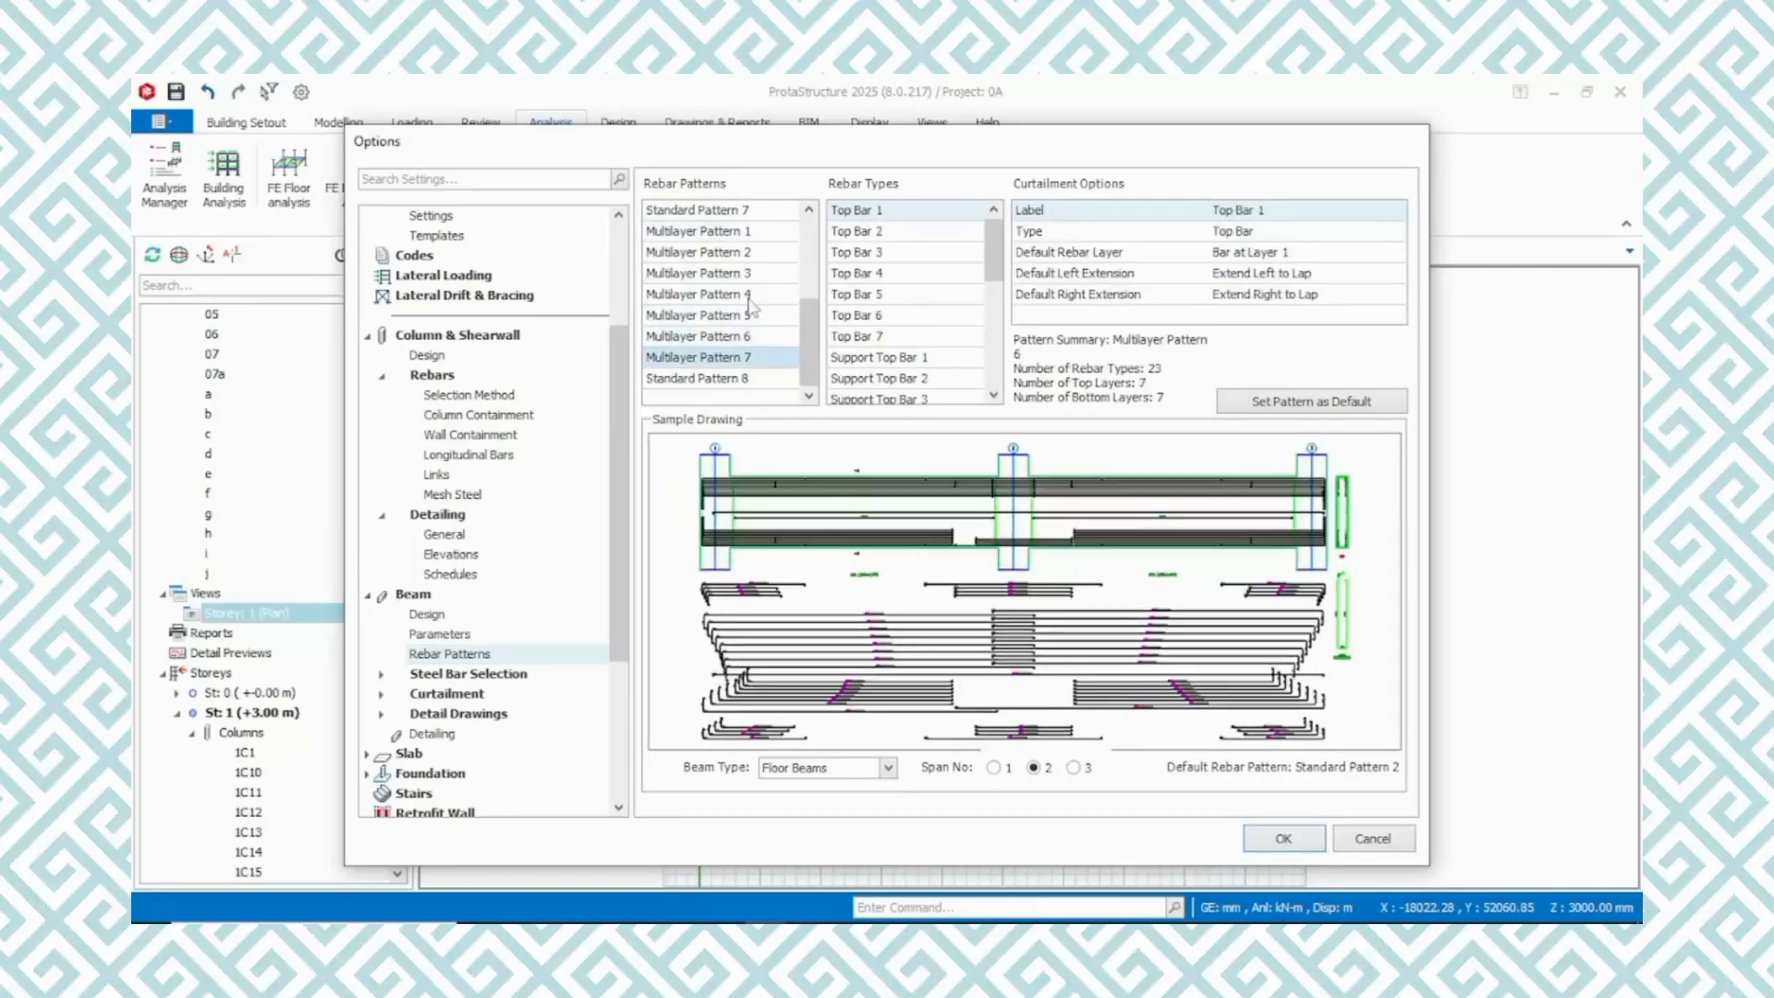
left_click(752, 232)
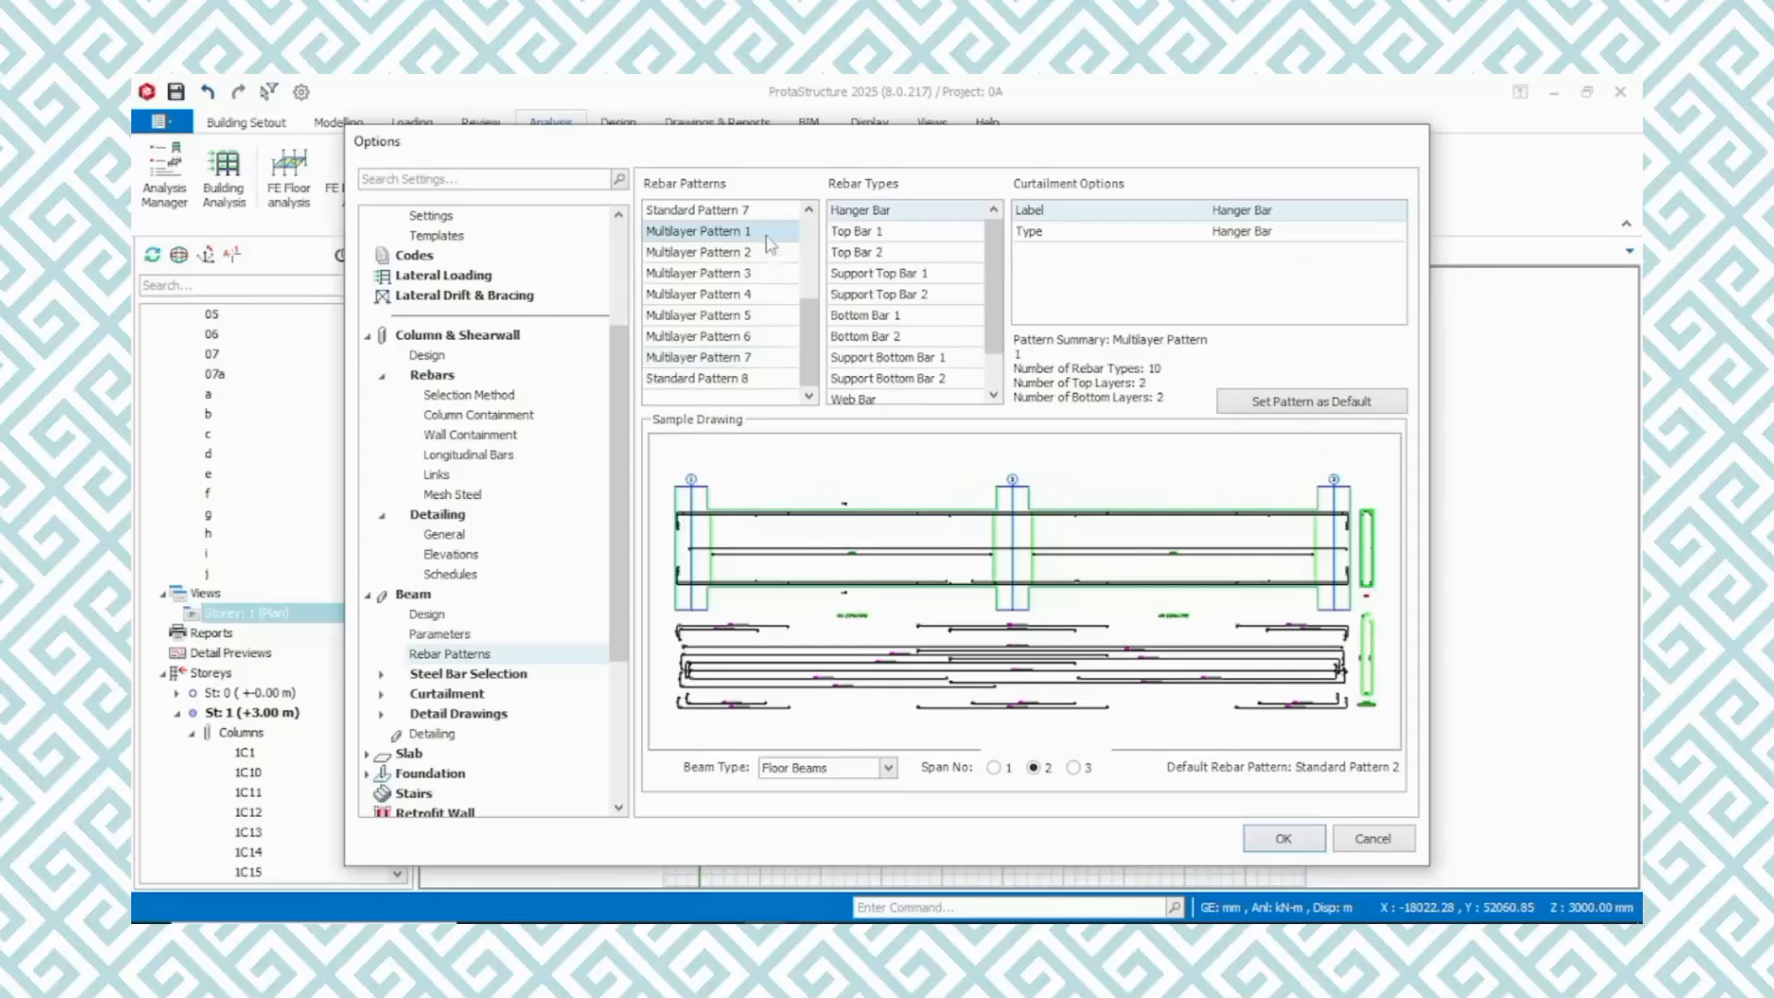
left_click(759, 211)
scroll(795, 259, "up", 1)
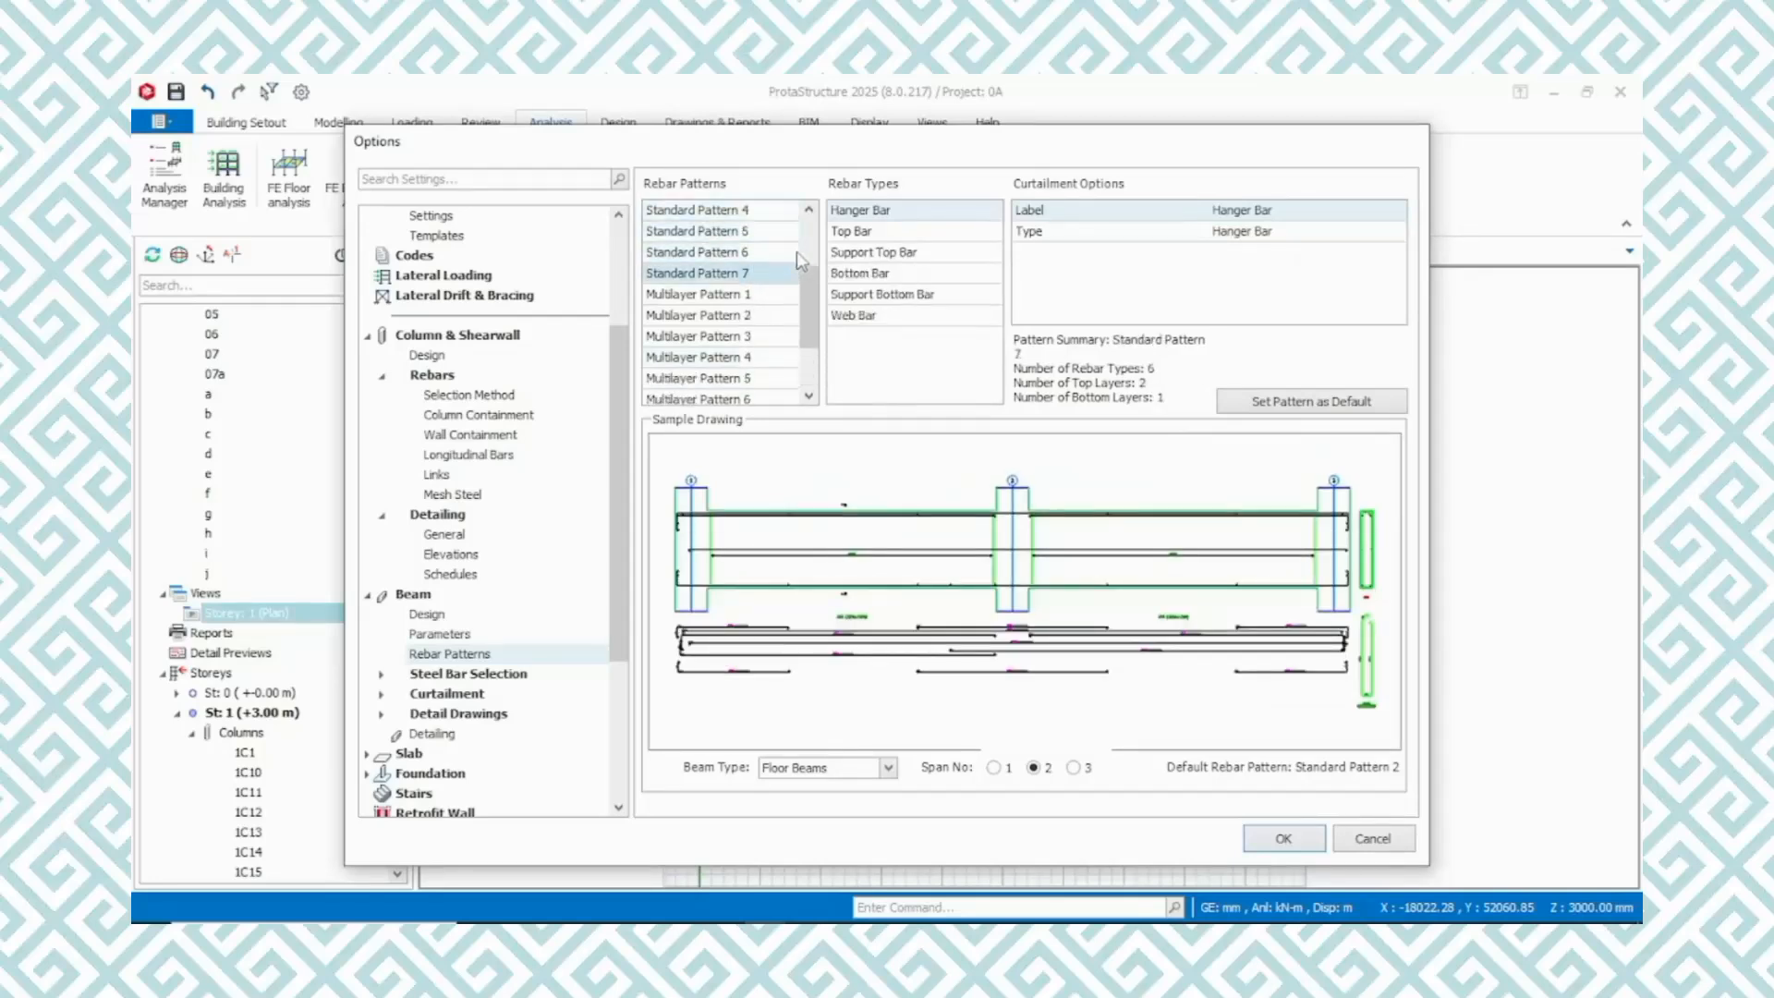
scroll(776, 250, "up", 1)
left_click(753, 232)
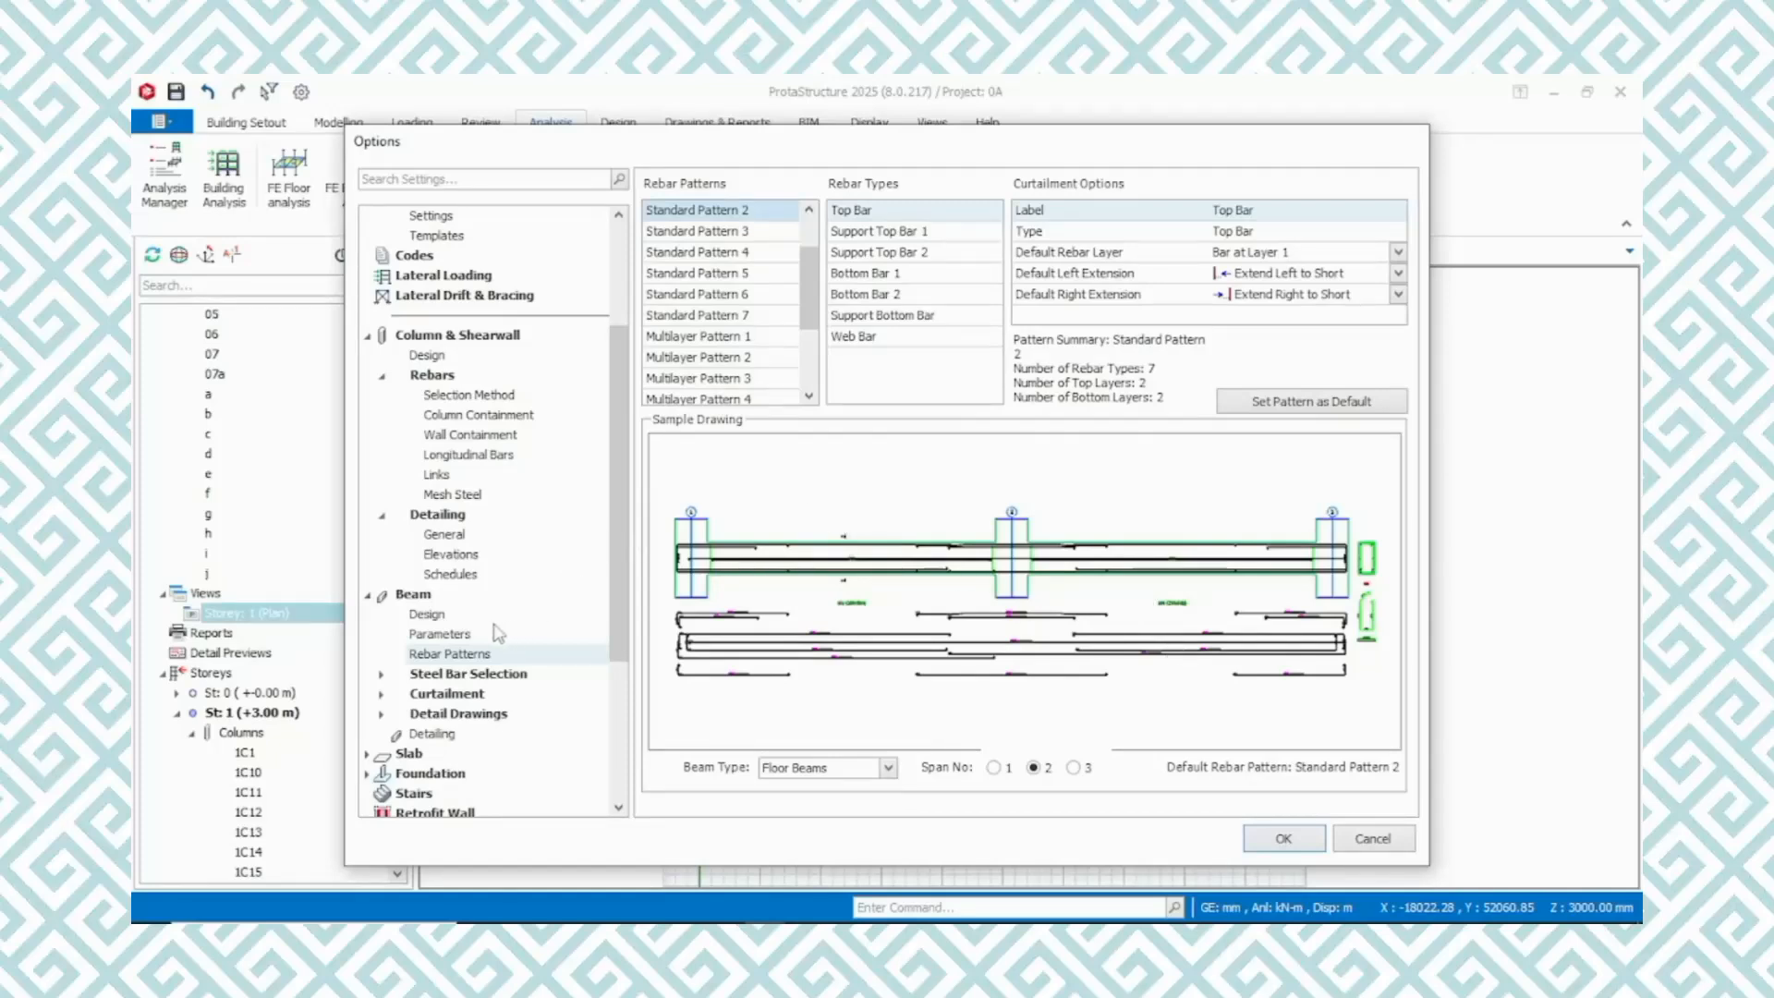
Examine the beam steel bar selection settings for method, bent-up bars and links
double_click(447, 677)
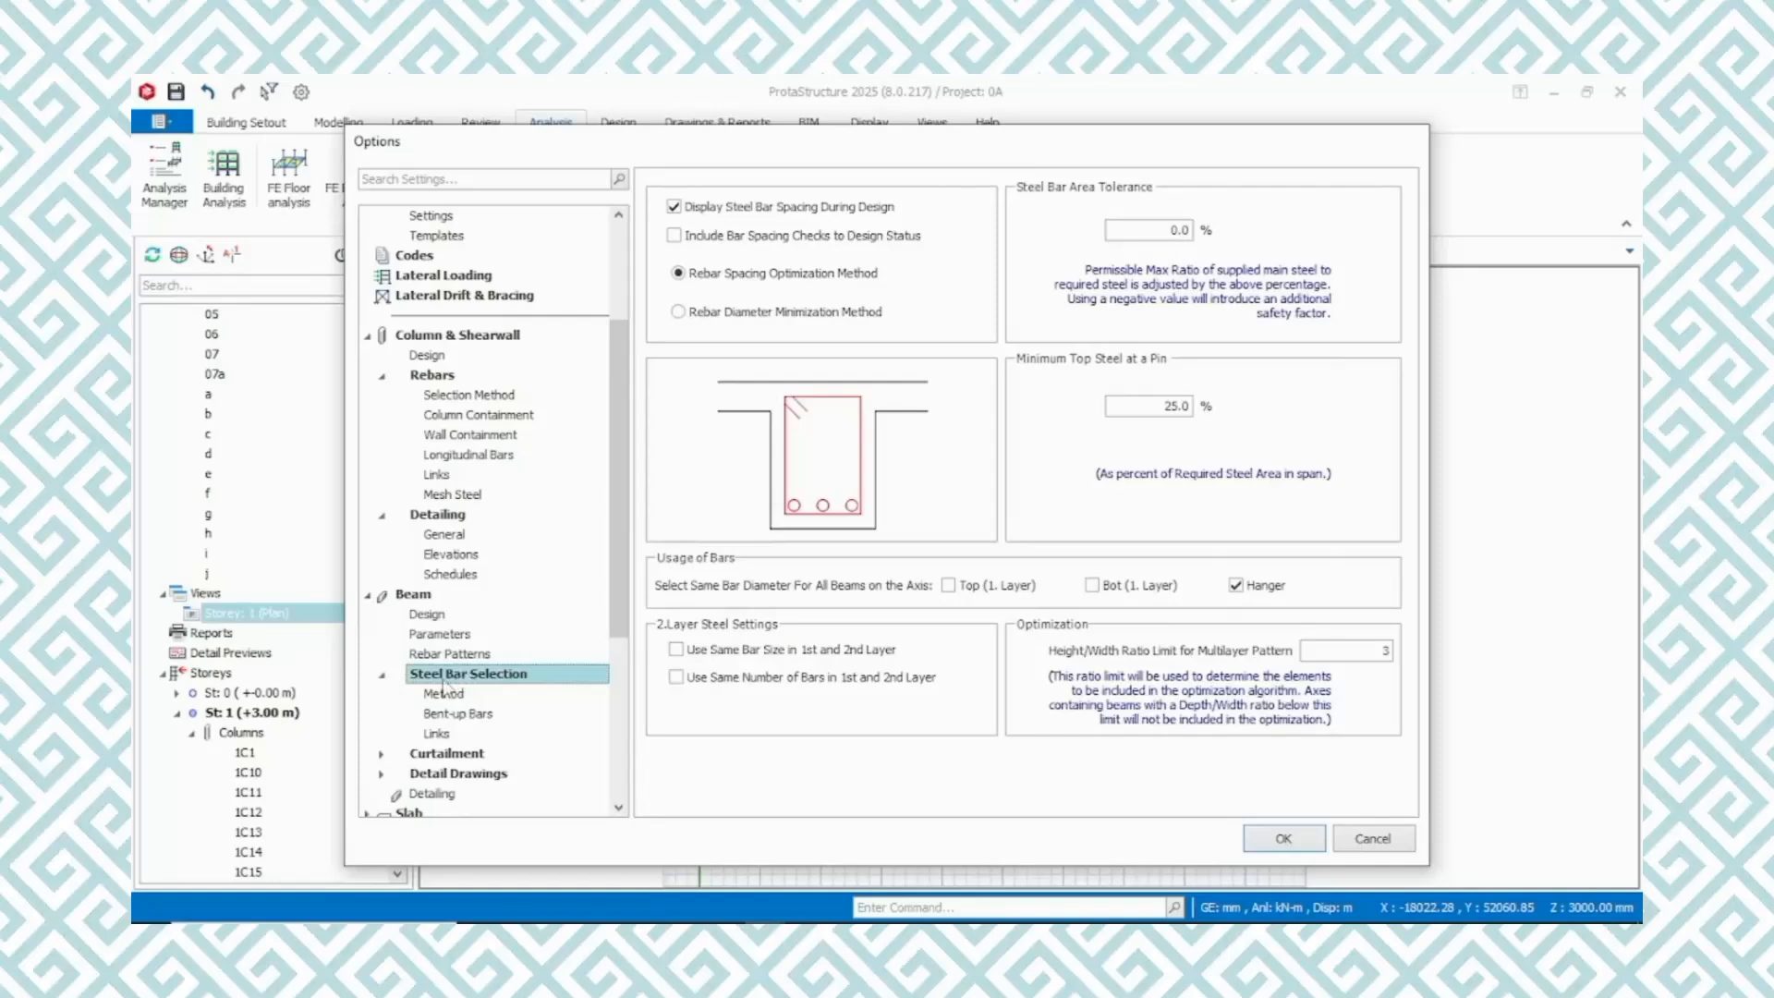
left_click(452, 695)
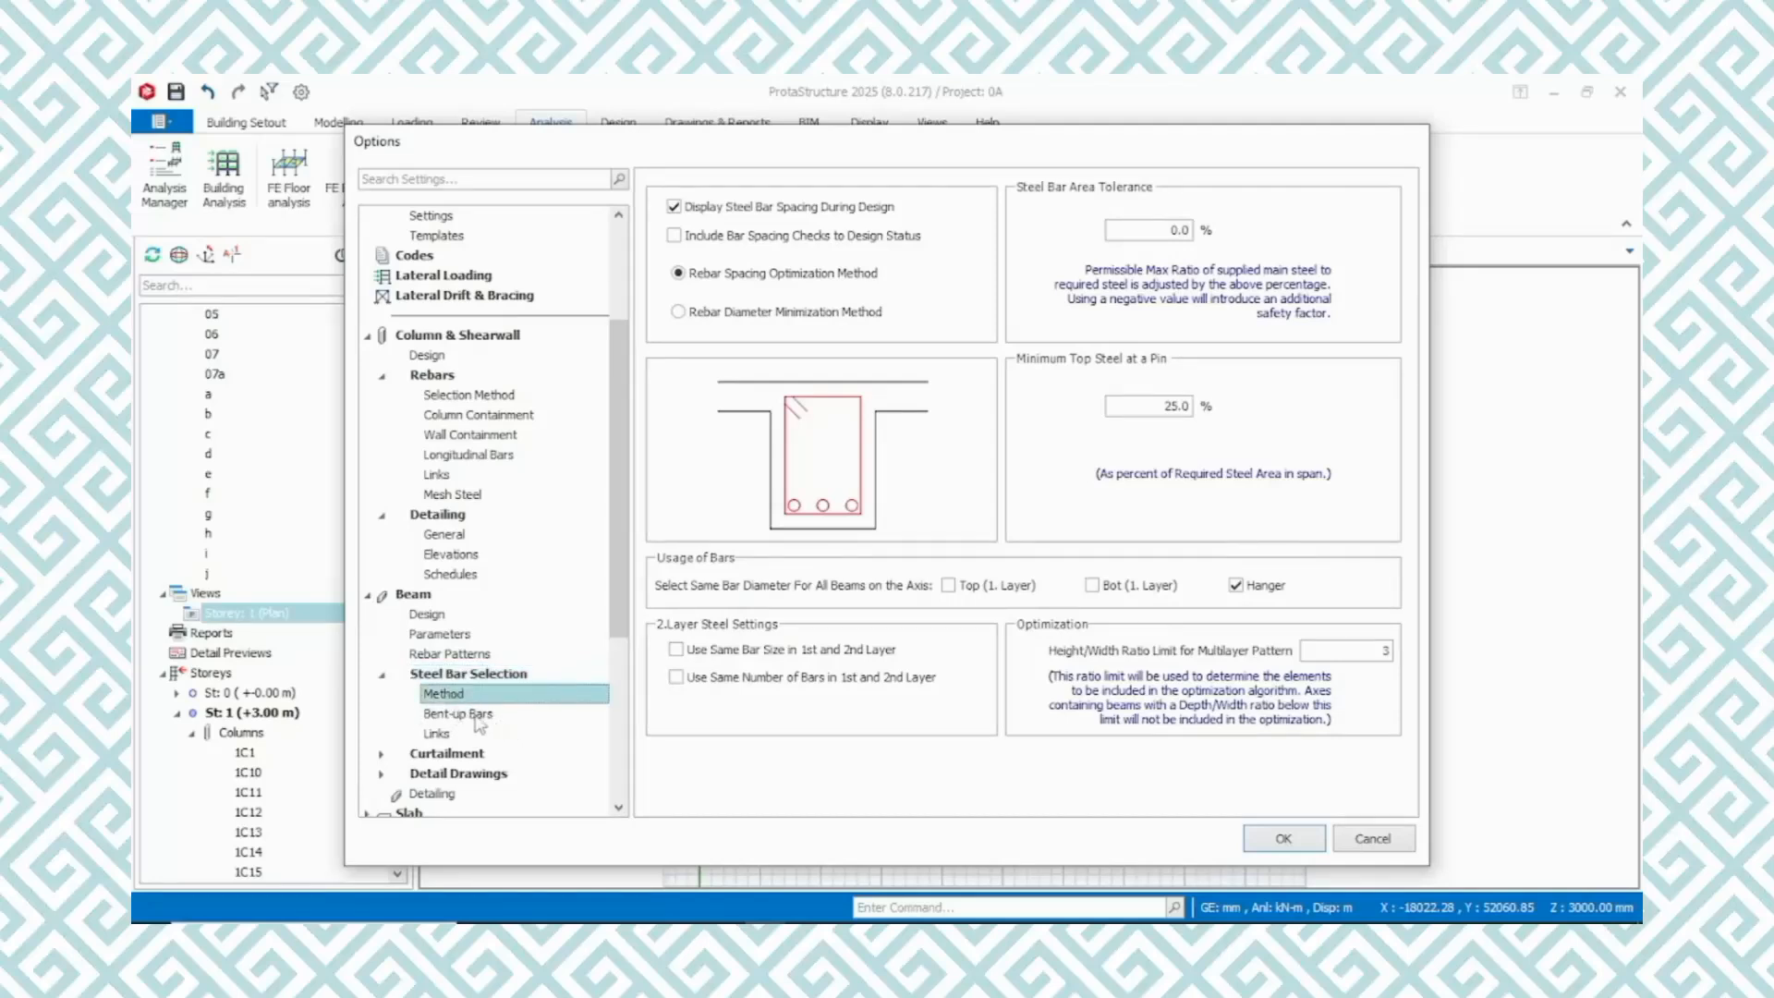
left_click(457, 715)
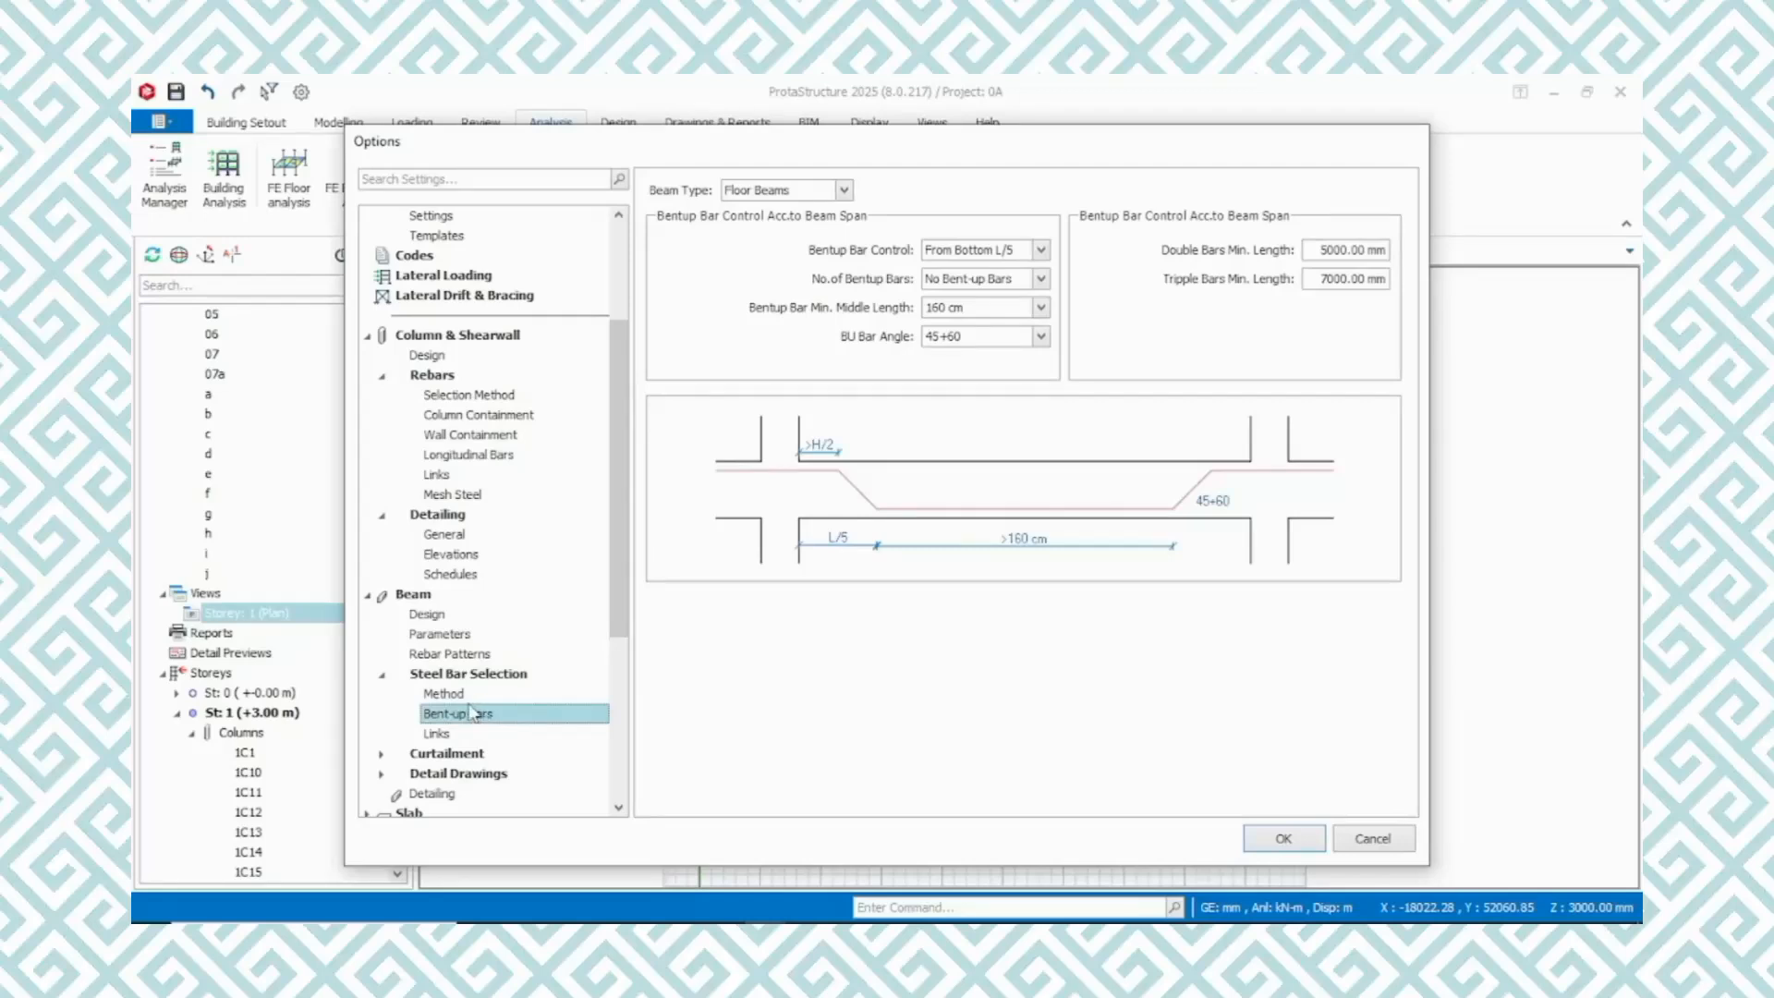
left_click(440, 736)
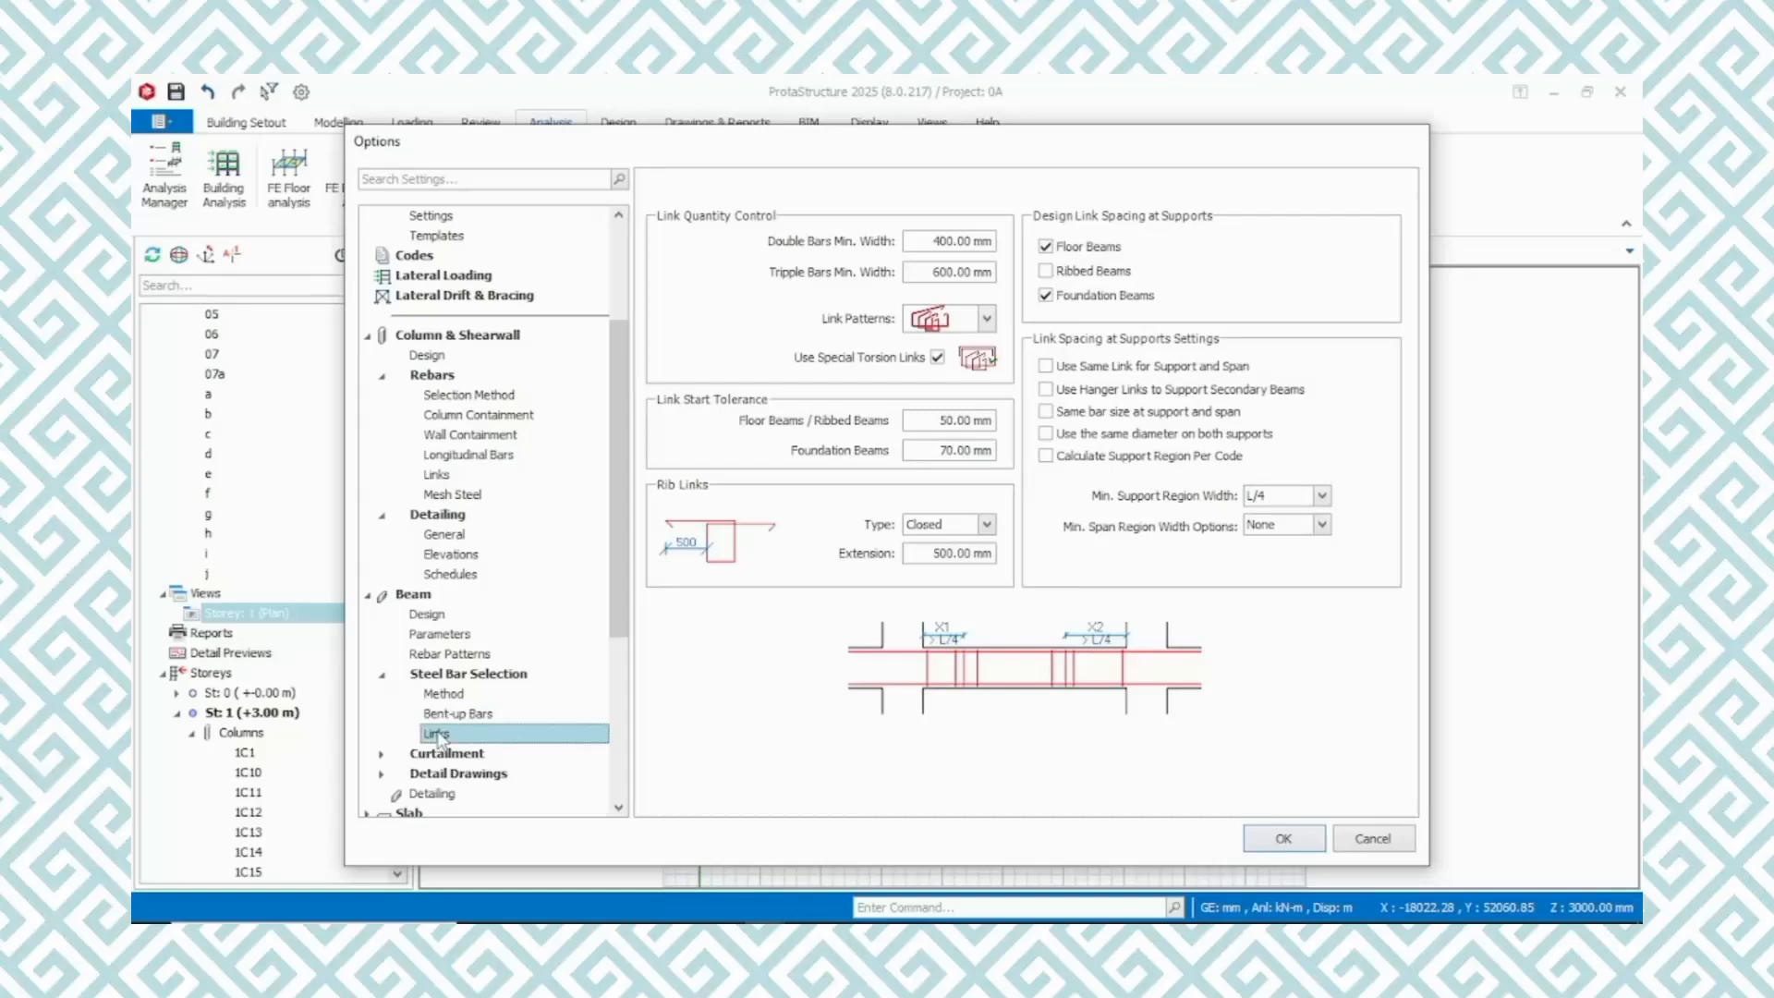
Set beam curtailment so bottom span bars extend by lap into the adjacent span and top span bars lap at mid span
left_click(442, 754)
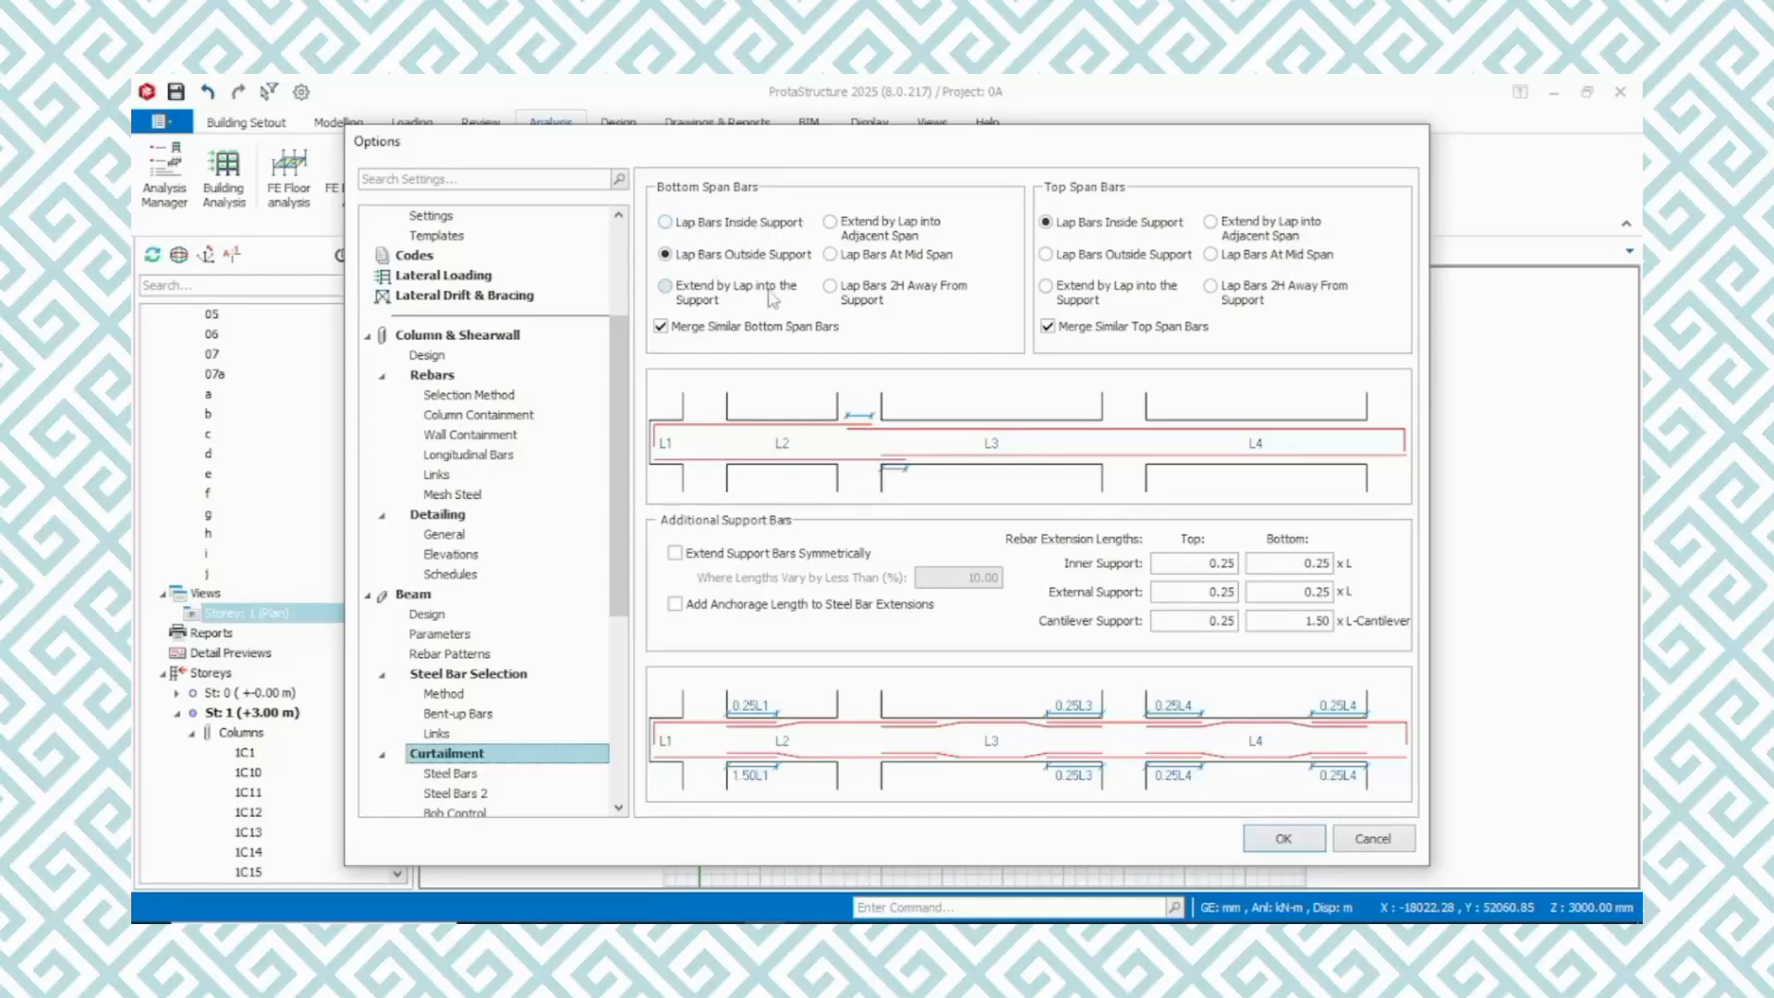
left_click(667, 290)
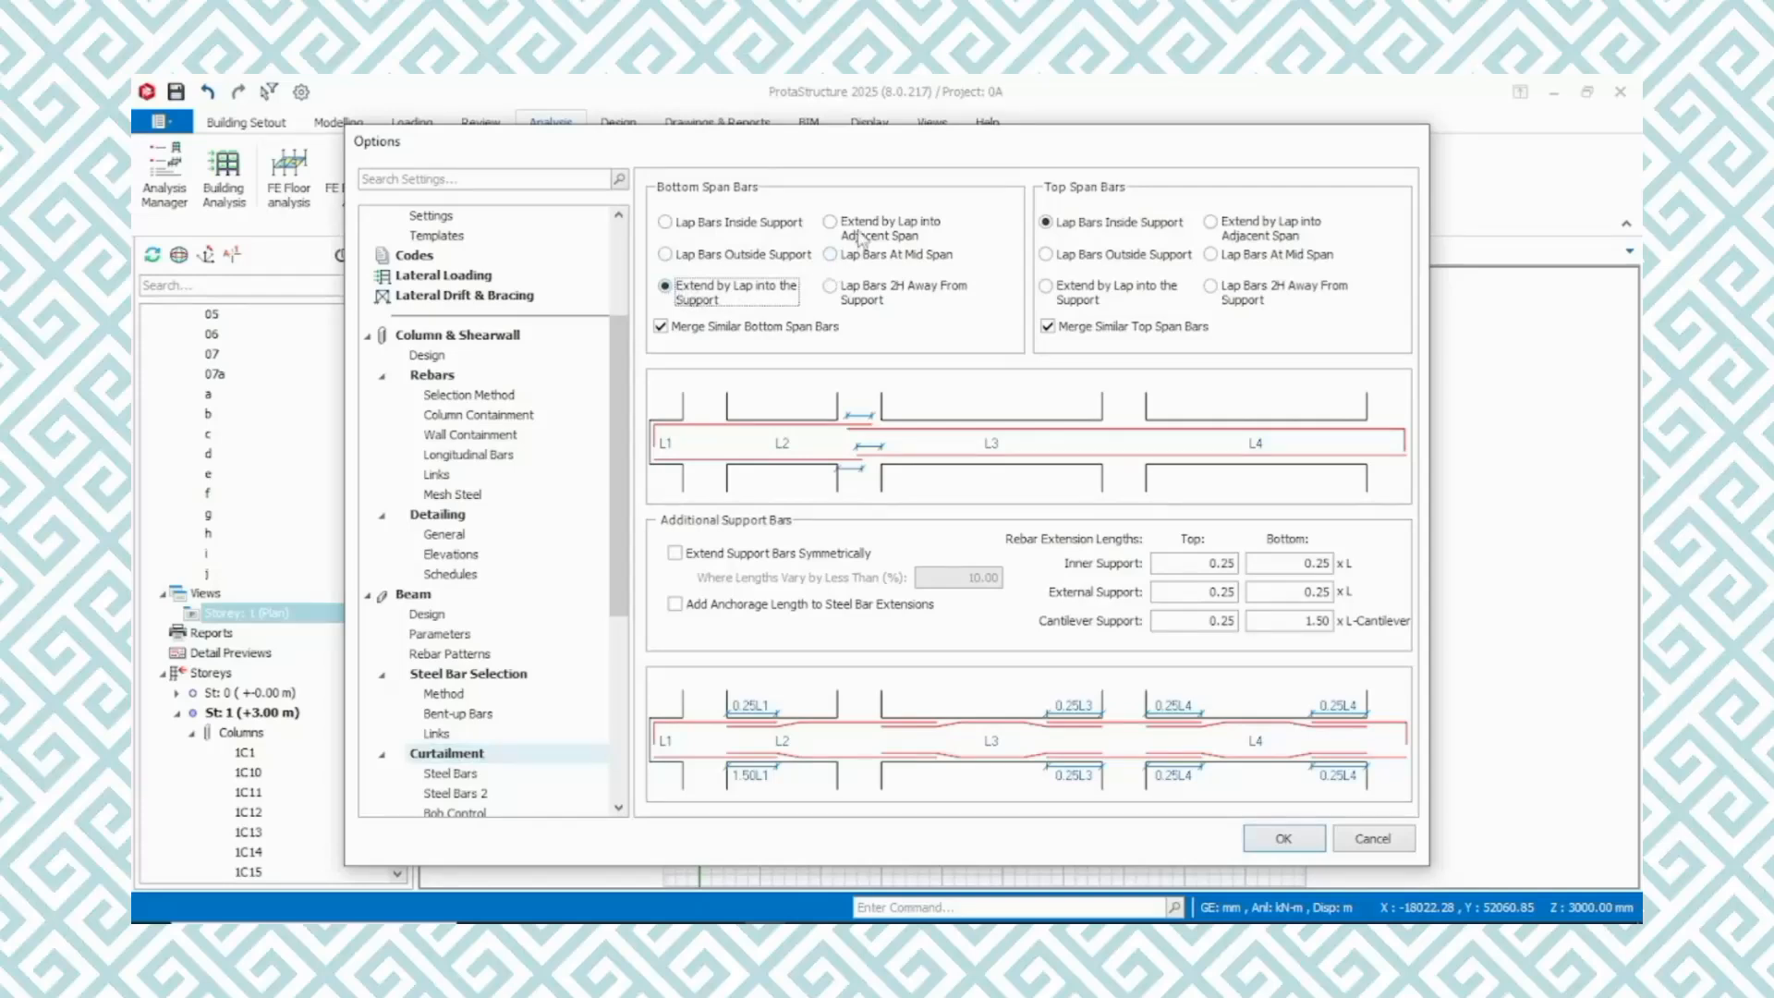
left_click(832, 222)
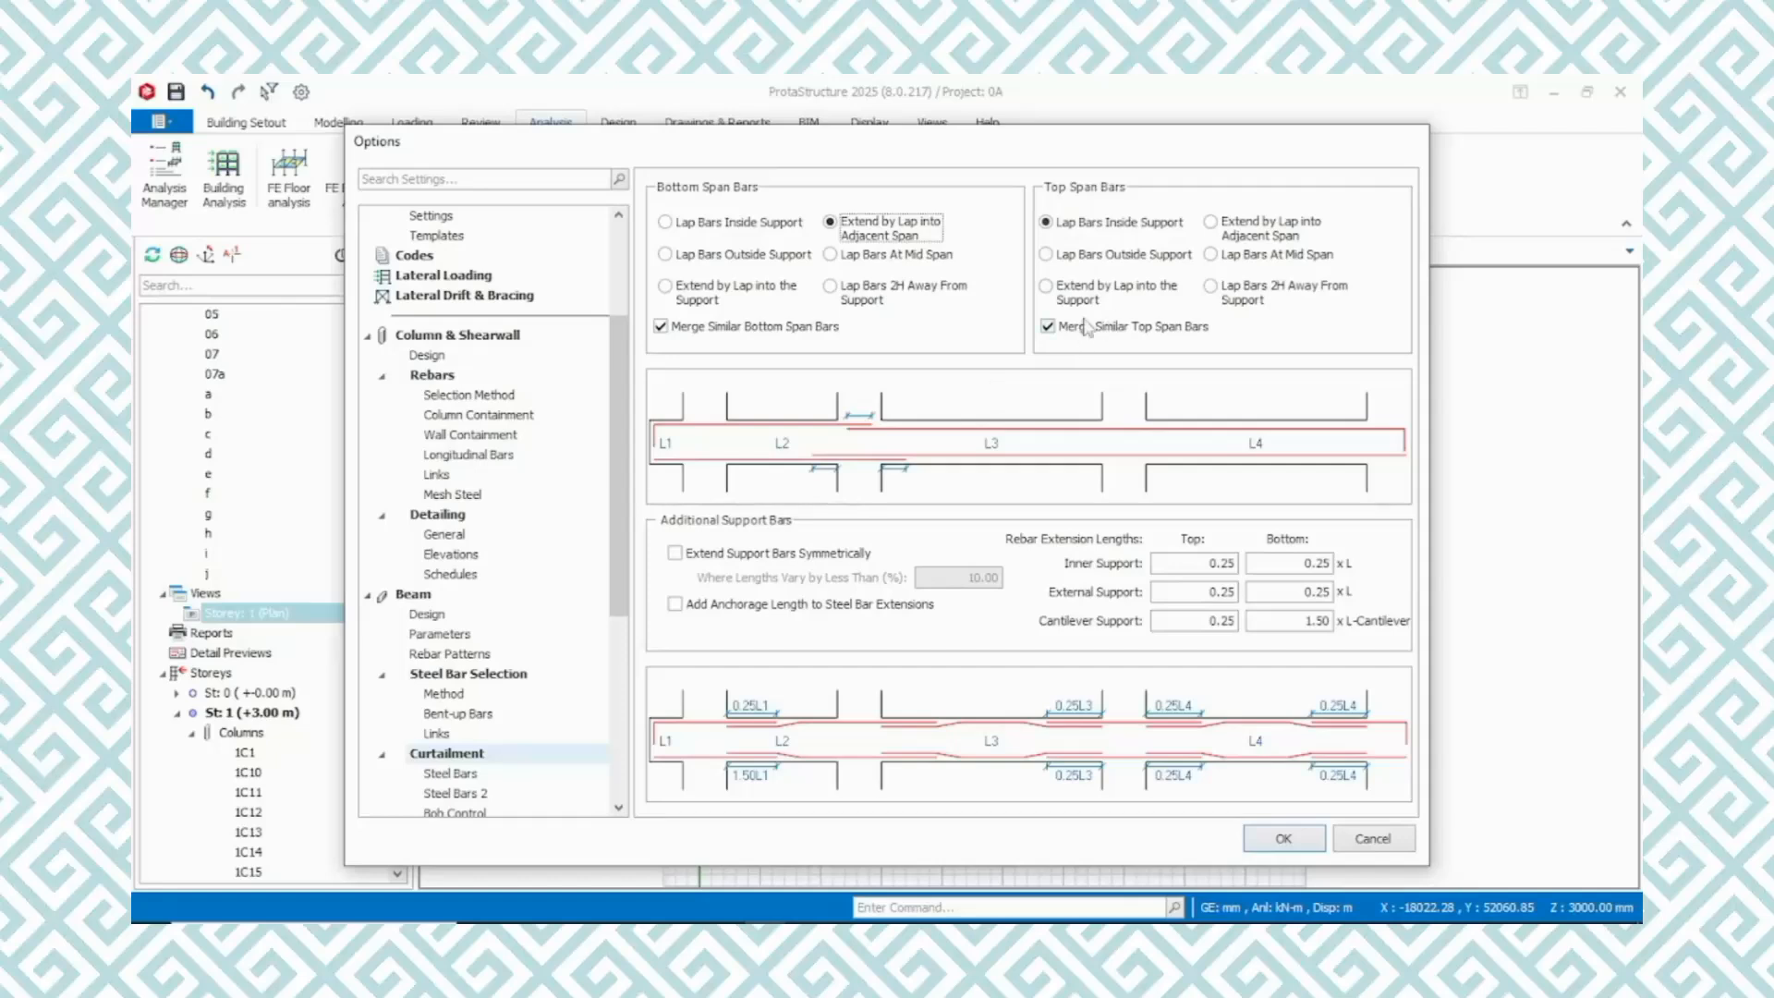
left_click(1229, 259)
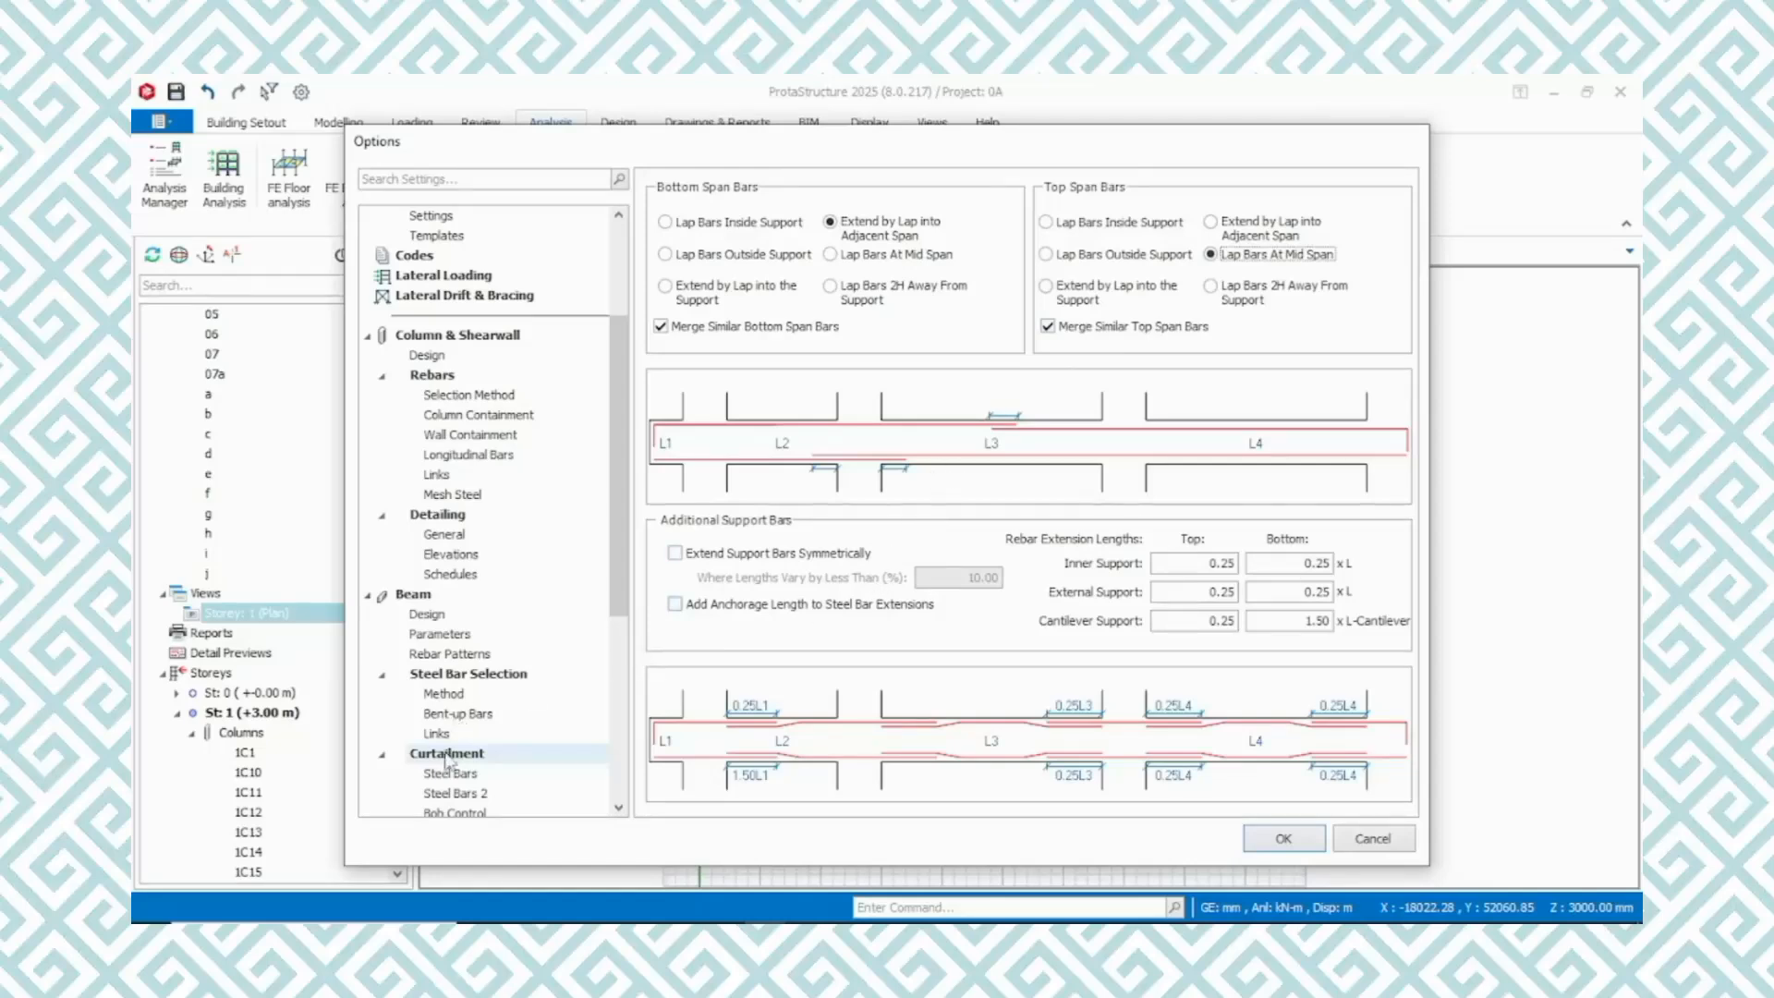
Examine the beam's Steel Bars and Steel Bars 2 curtailment settings, including end support curtailment control
scroll(467, 735, "down", 3)
left_click(460, 599)
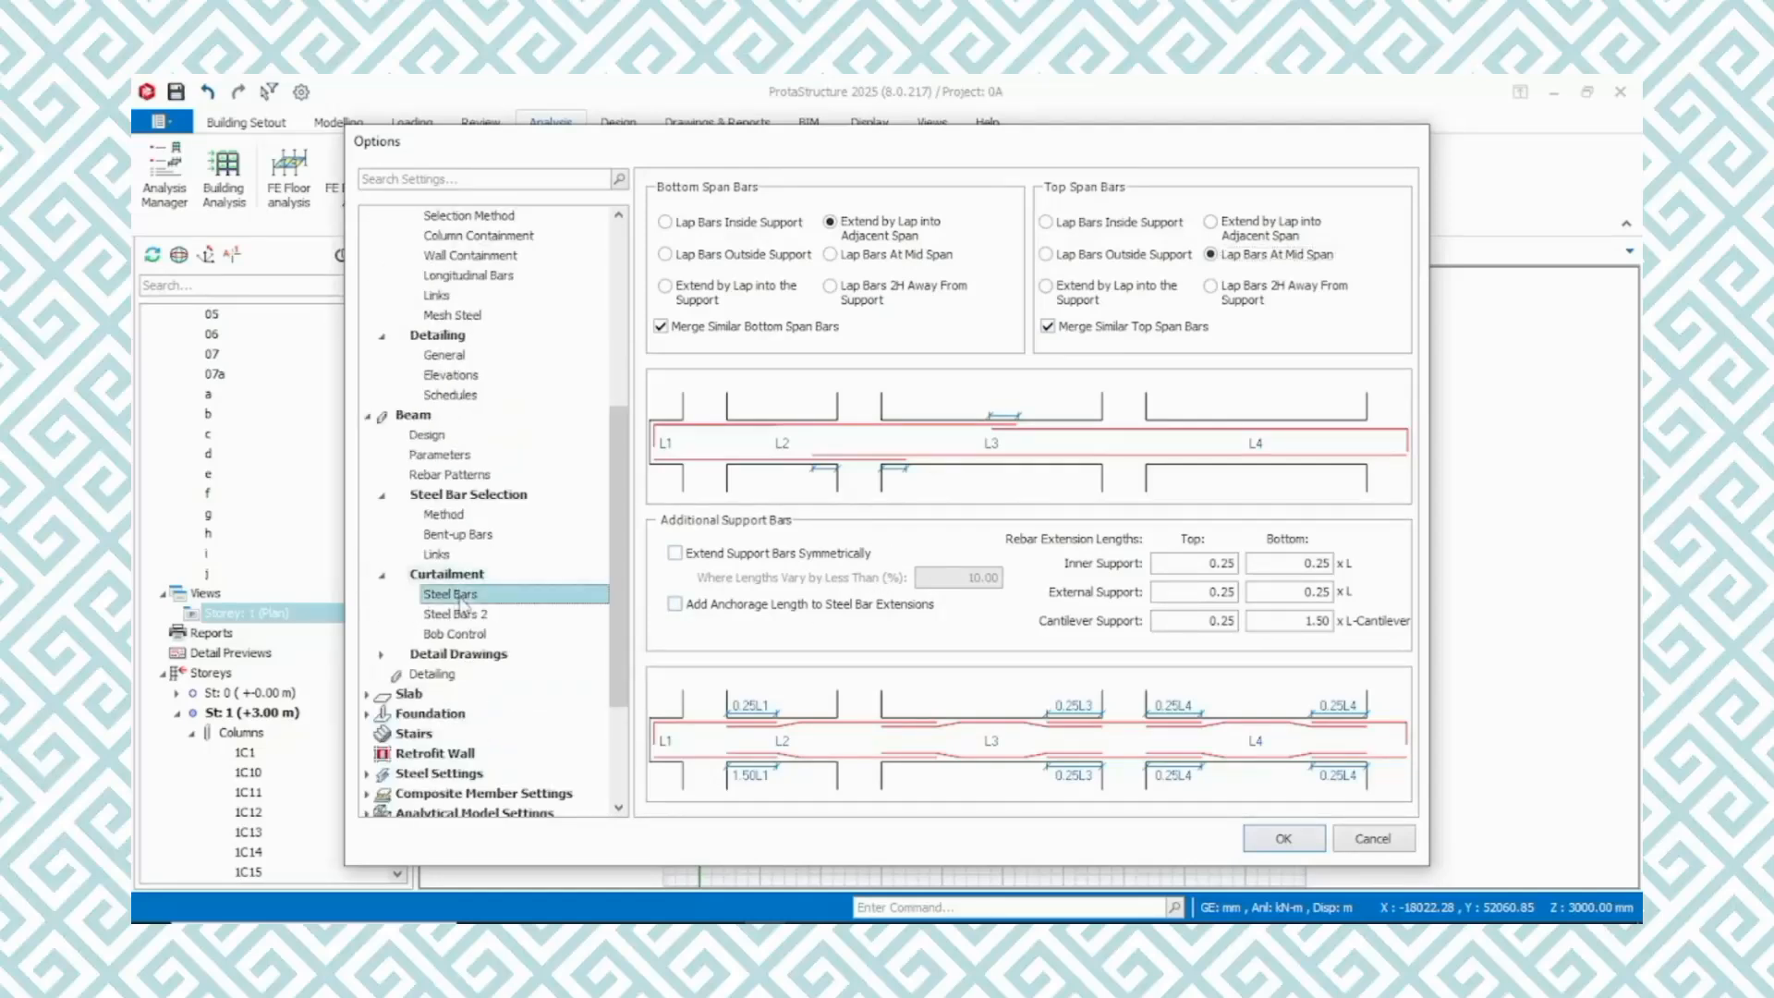
left_click(463, 616)
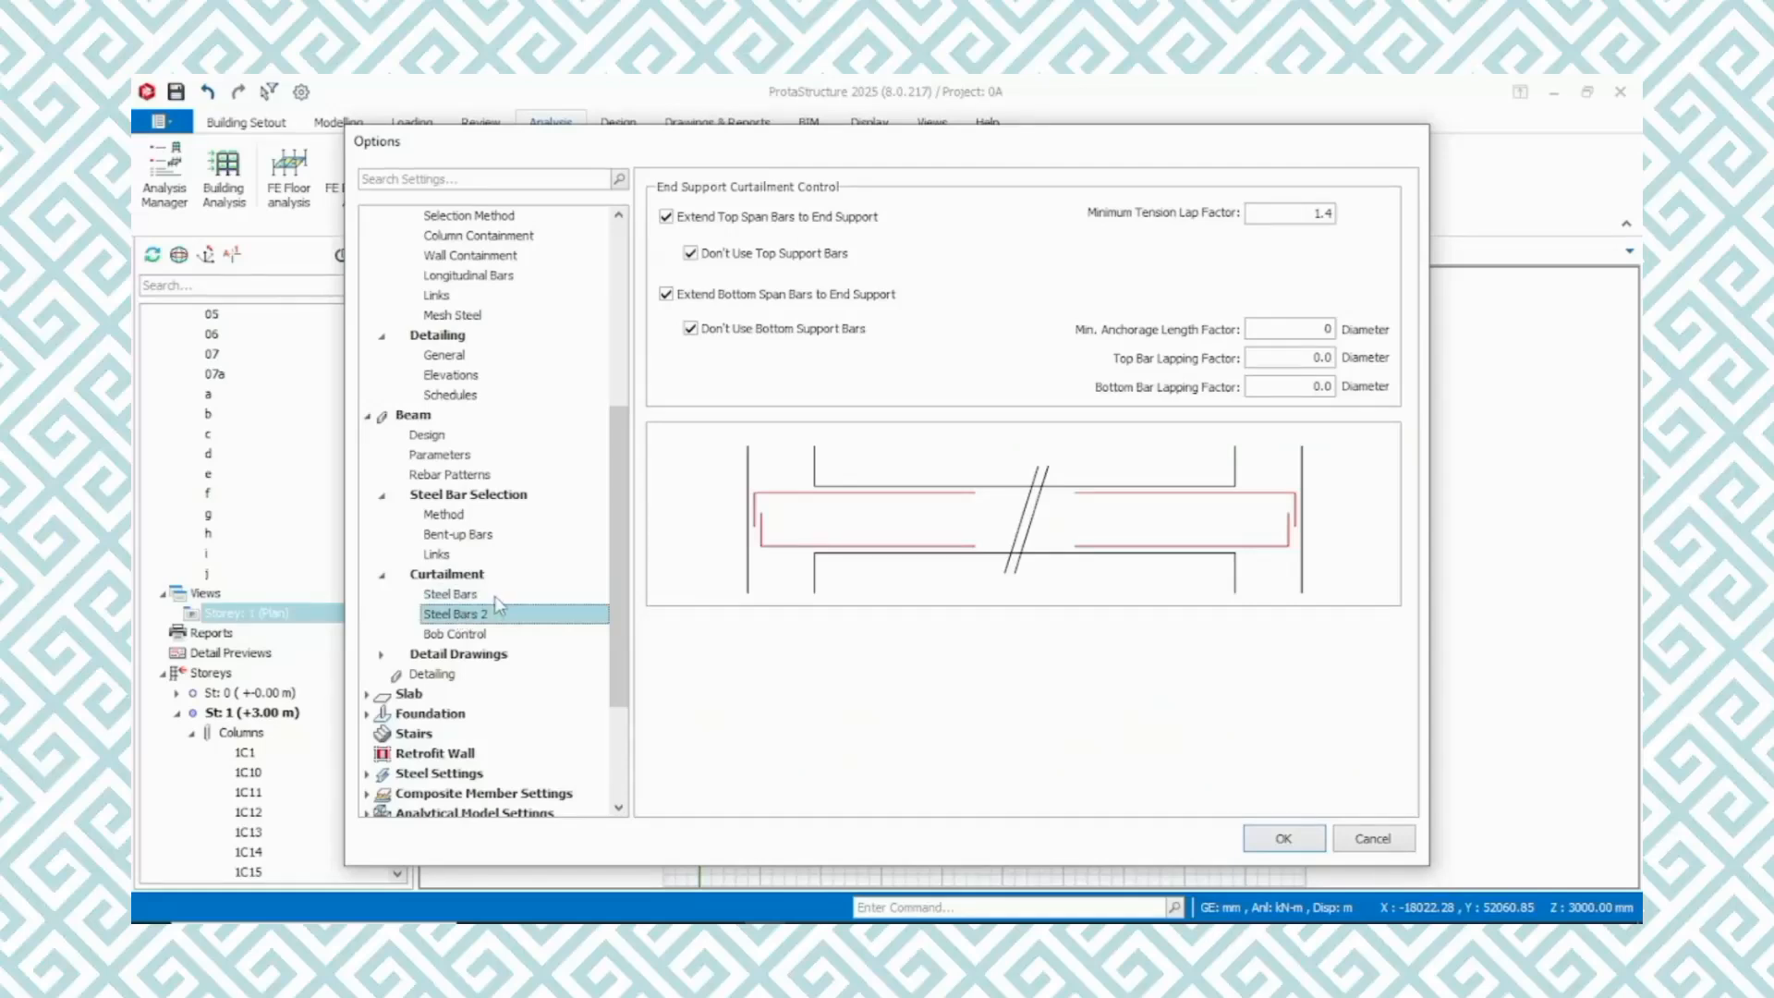
Set beam bob control to skip the anchorage length check and terminate bars at the beam's lower edge when bobs exceed beam depth
left_click(471, 636)
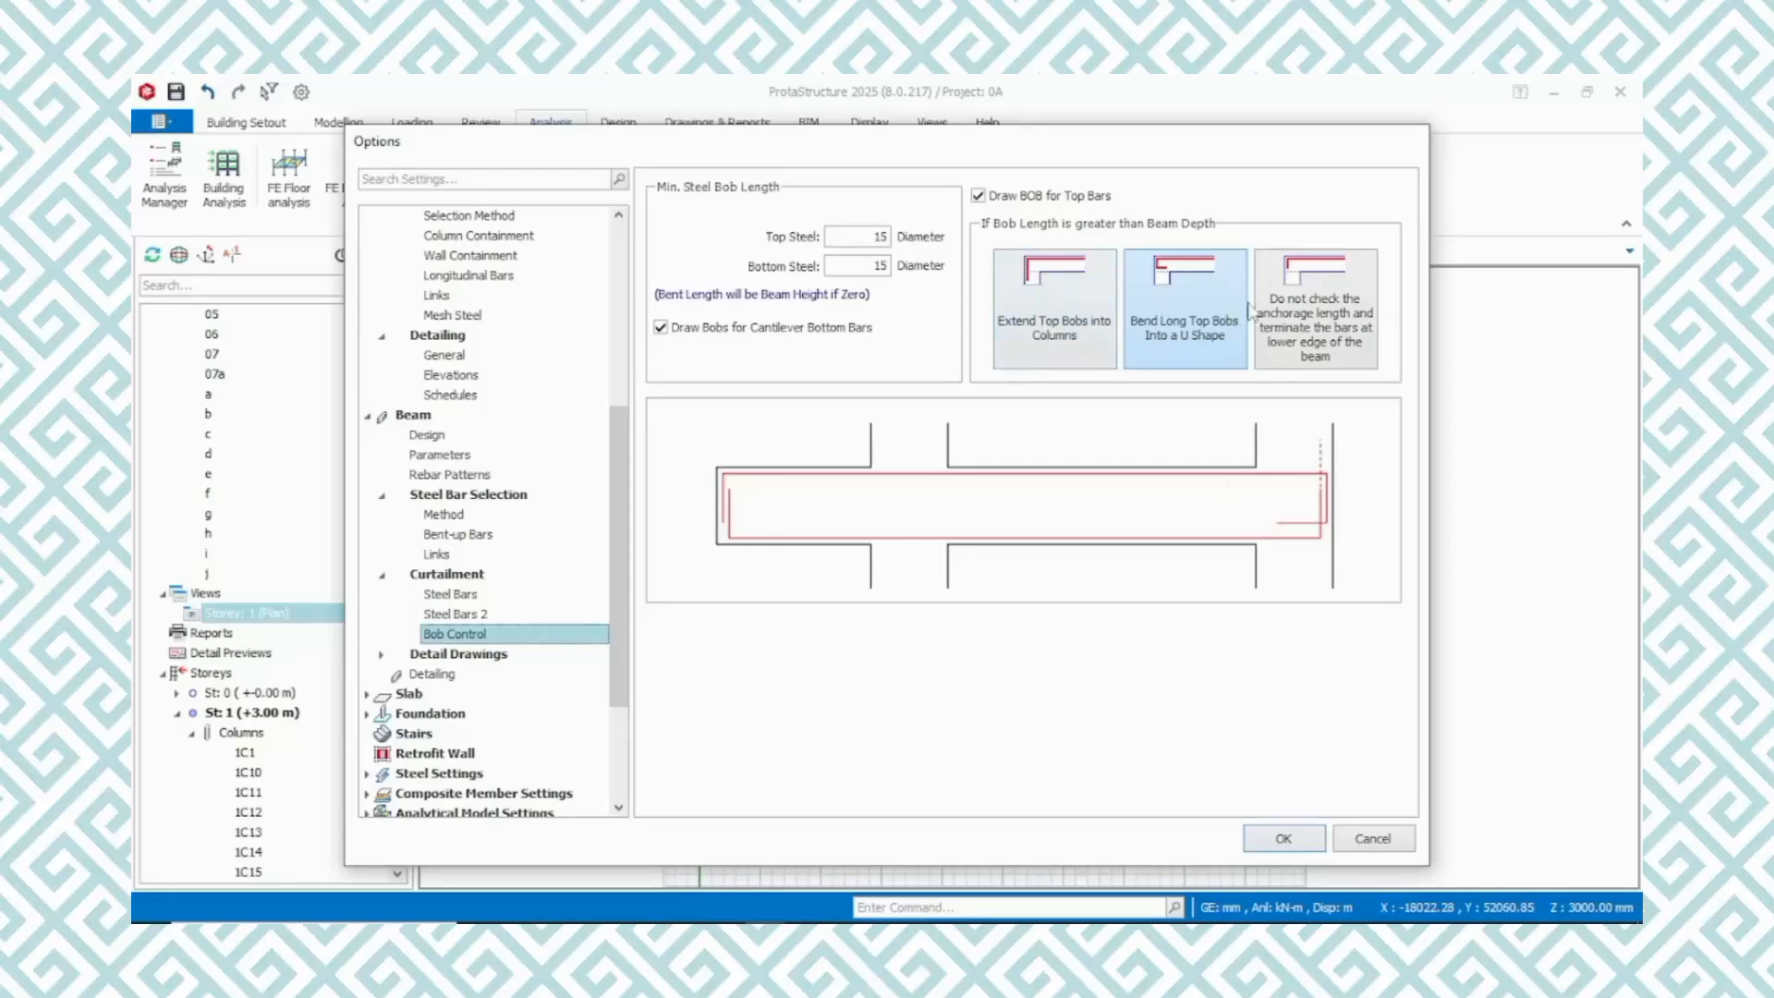
left_click(1303, 282)
left_click(1054, 314)
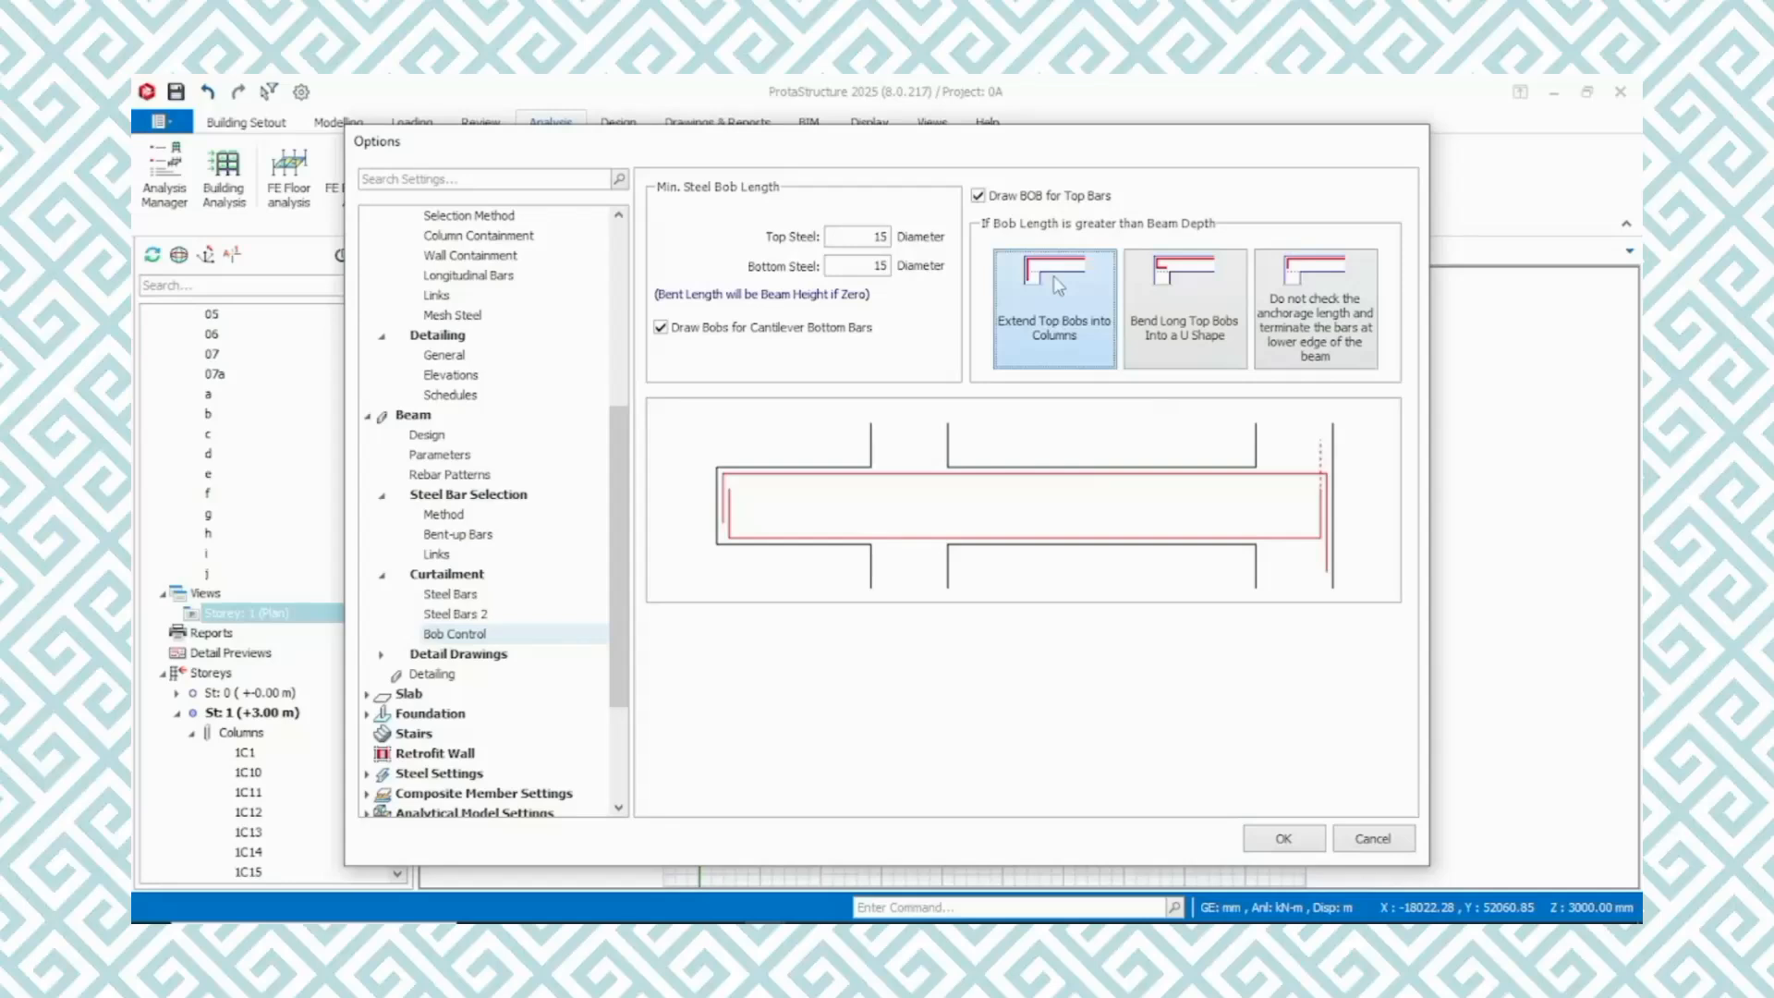
left_click(1313, 300)
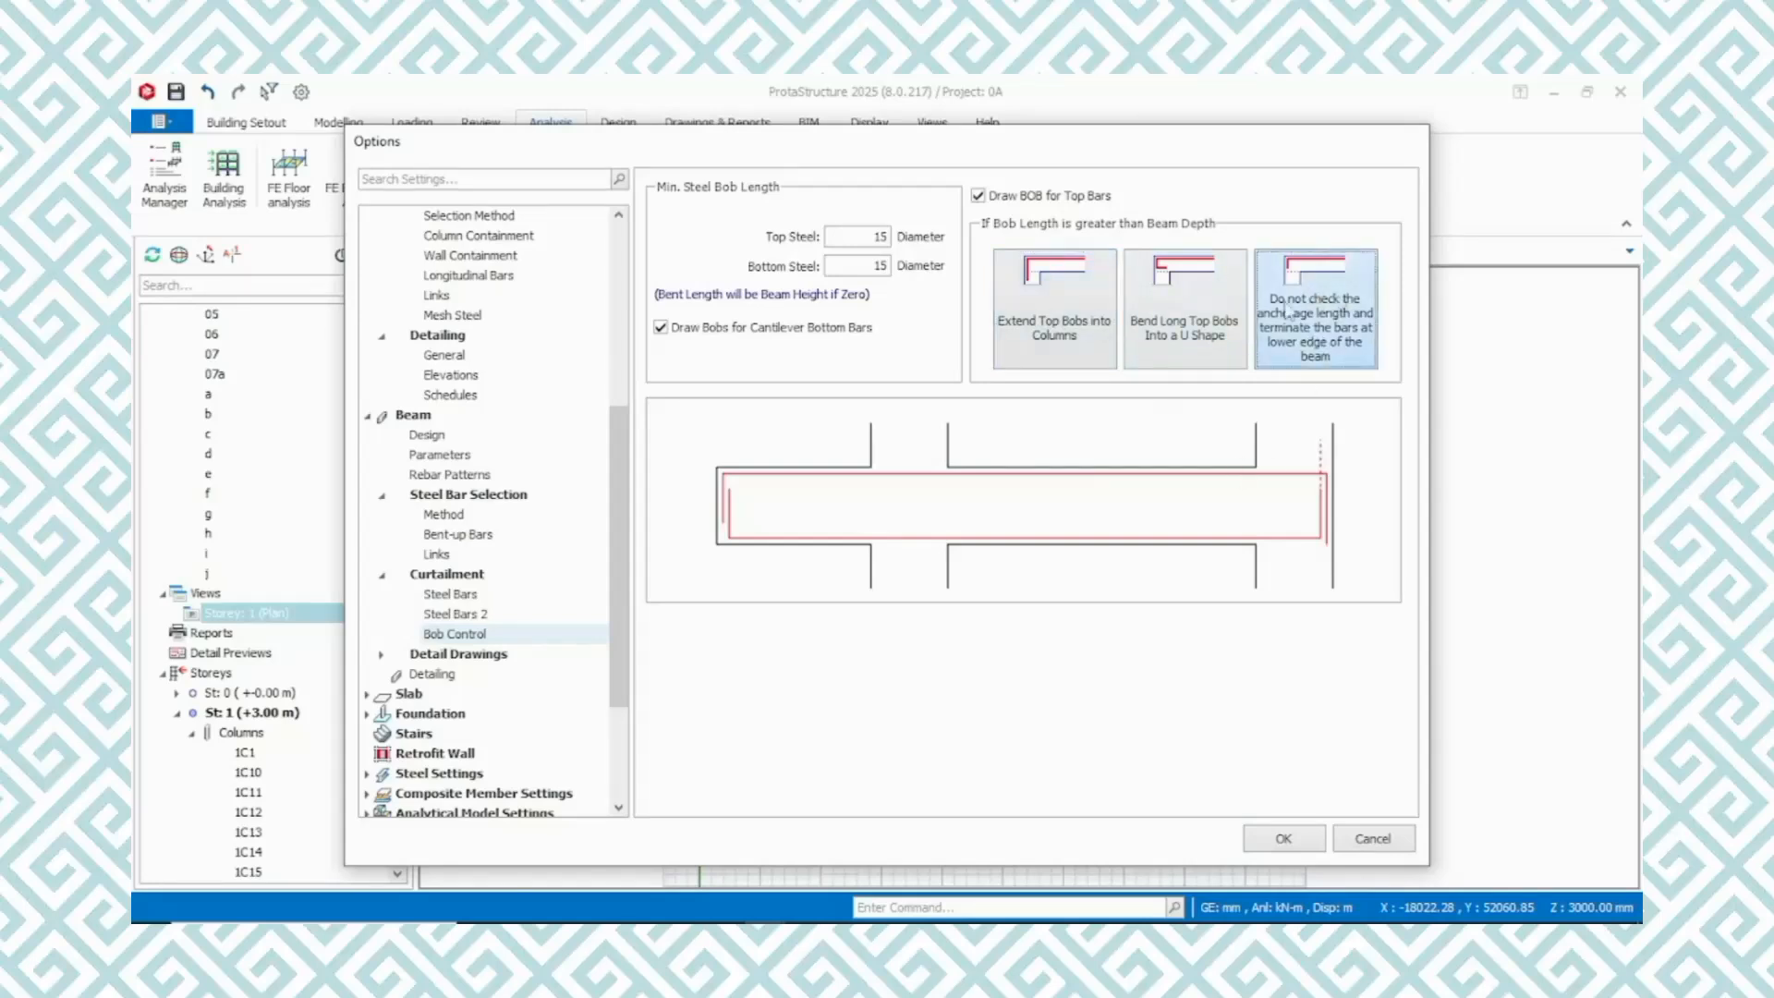
Set the beam detail drawings to show sections for All Beams with Span Section Only
left_click(445, 654)
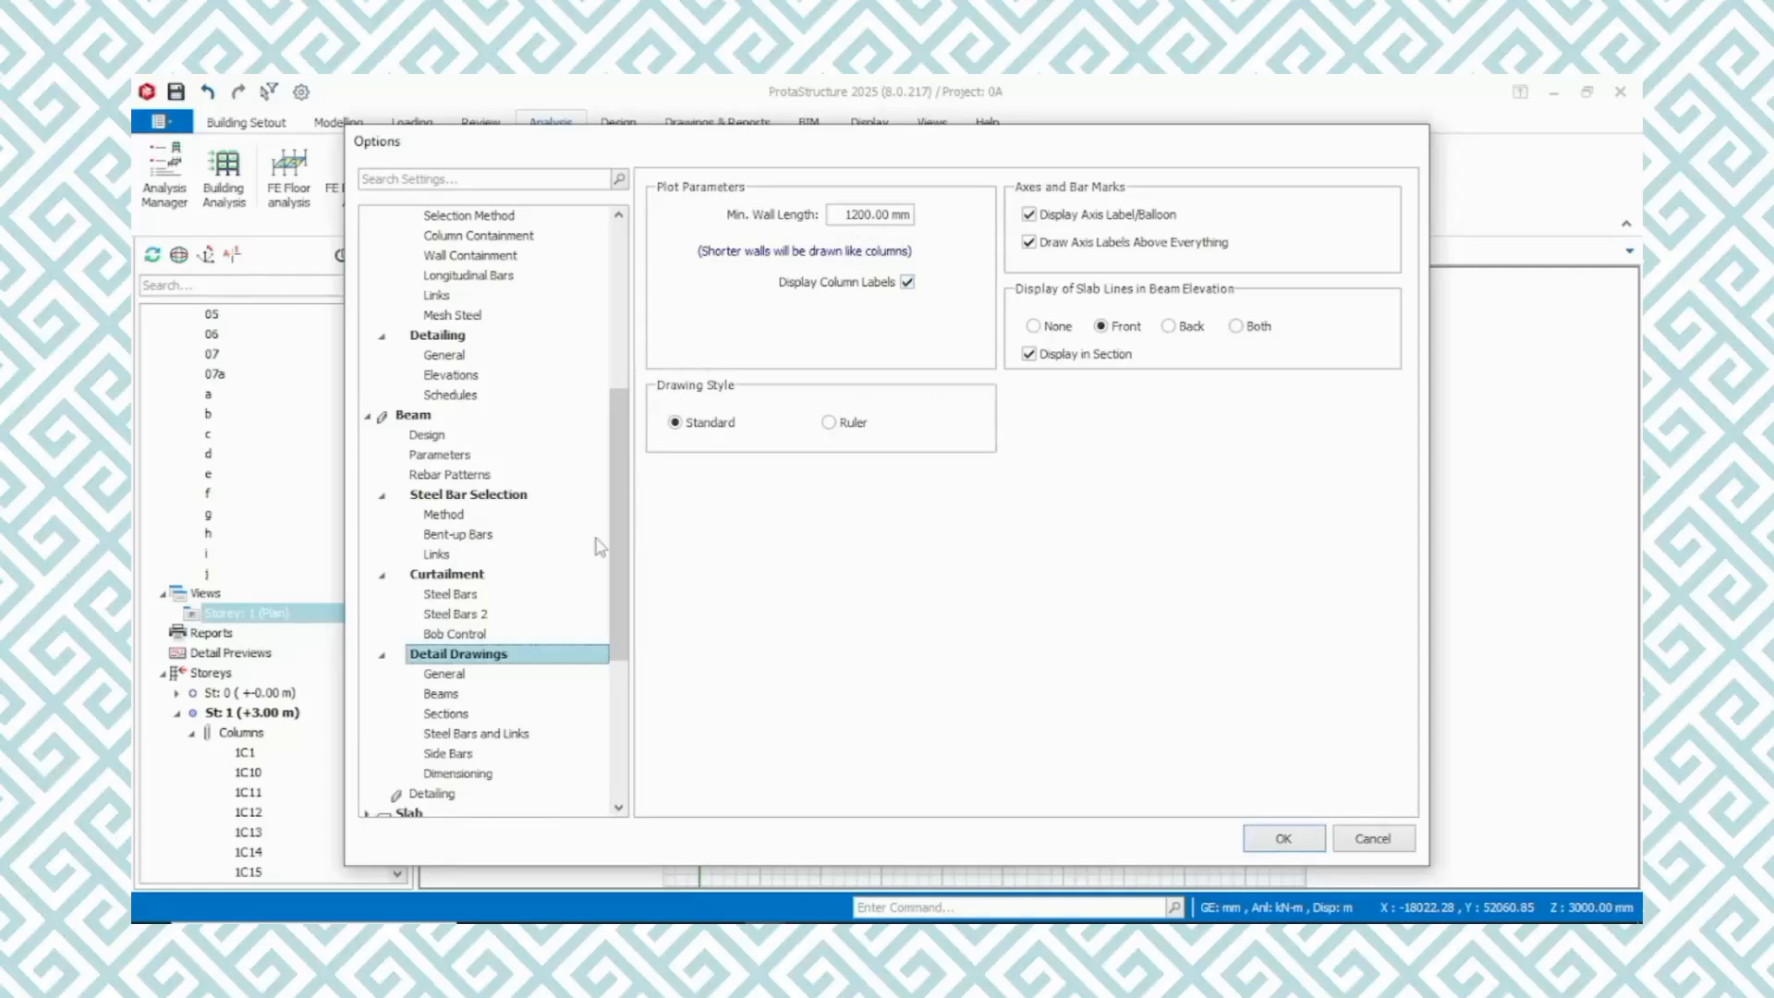
left_click(476, 675)
left_click(462, 697)
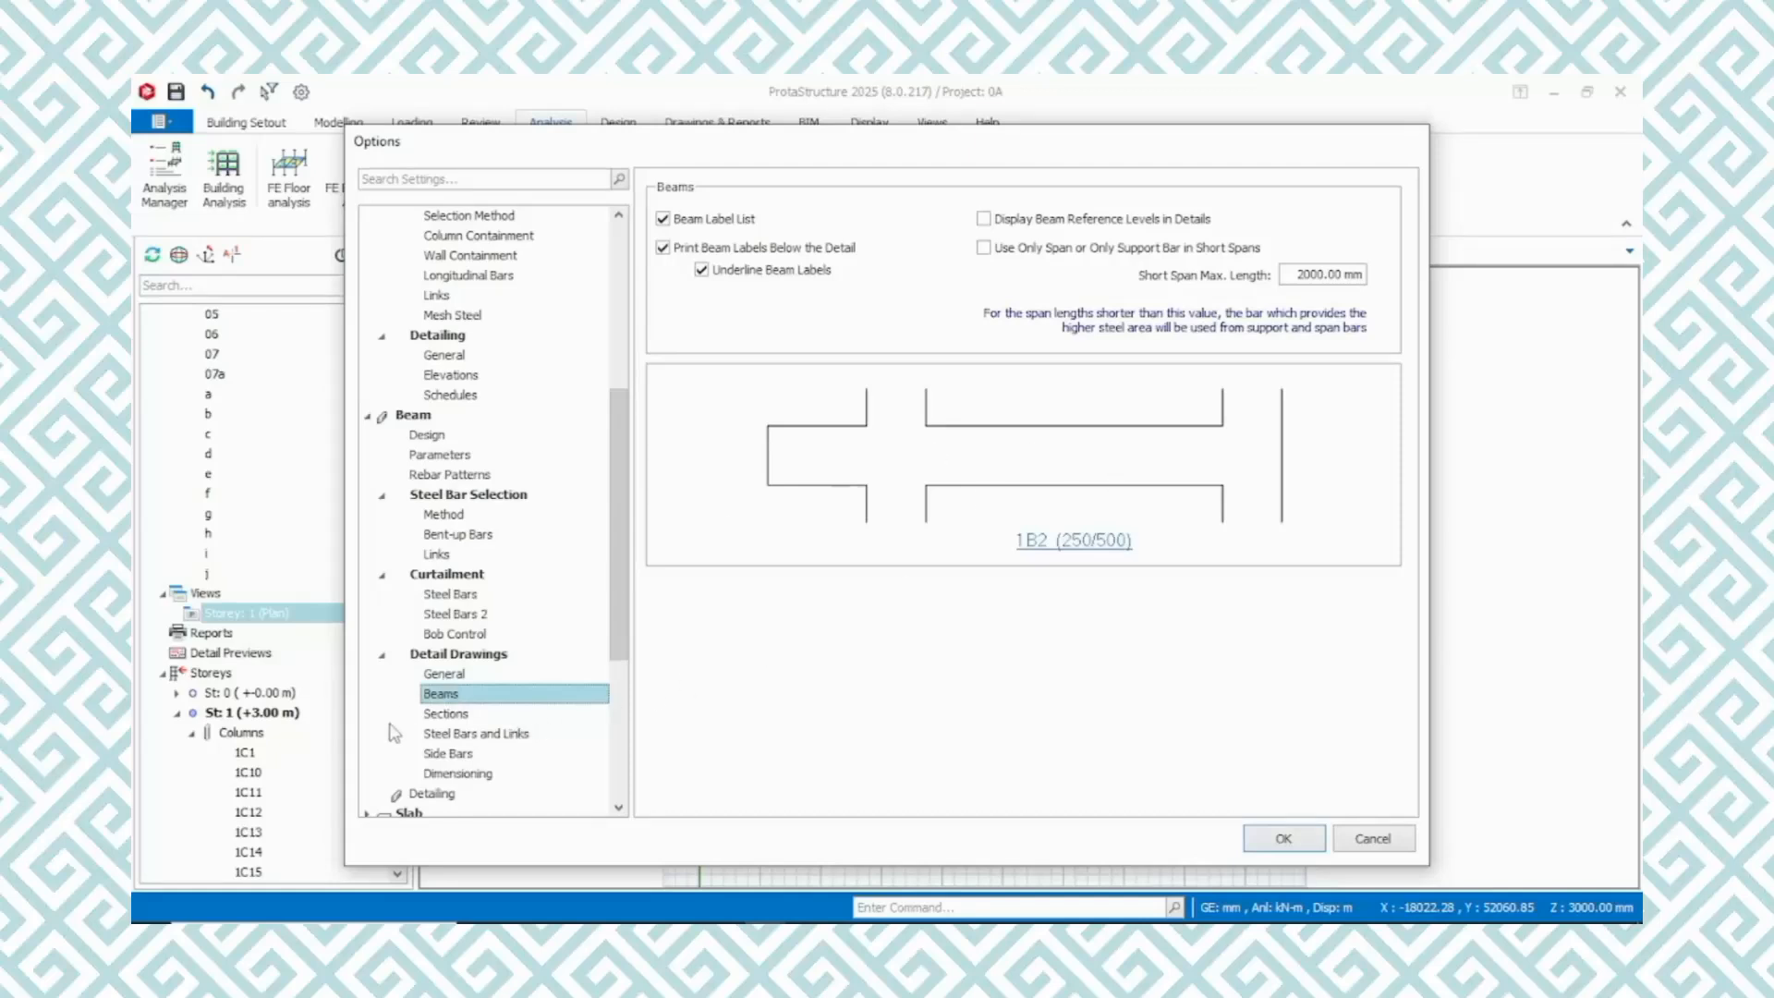
left_click(447, 714)
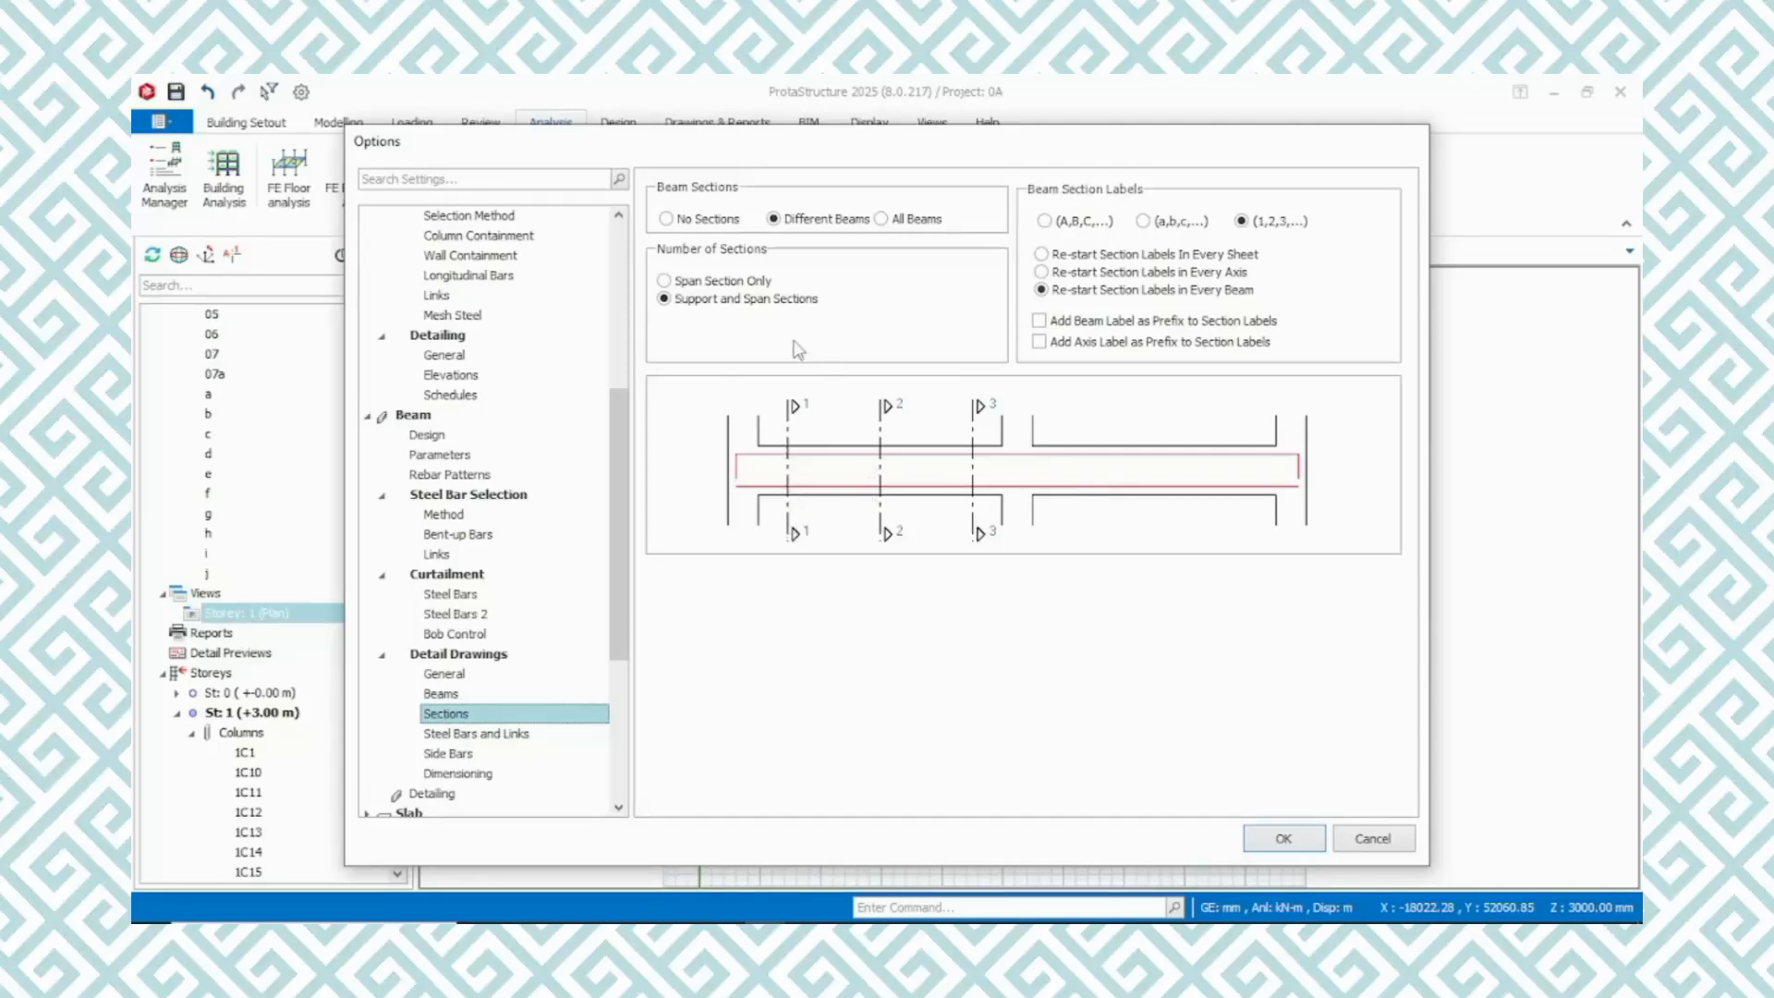
left_click(882, 219)
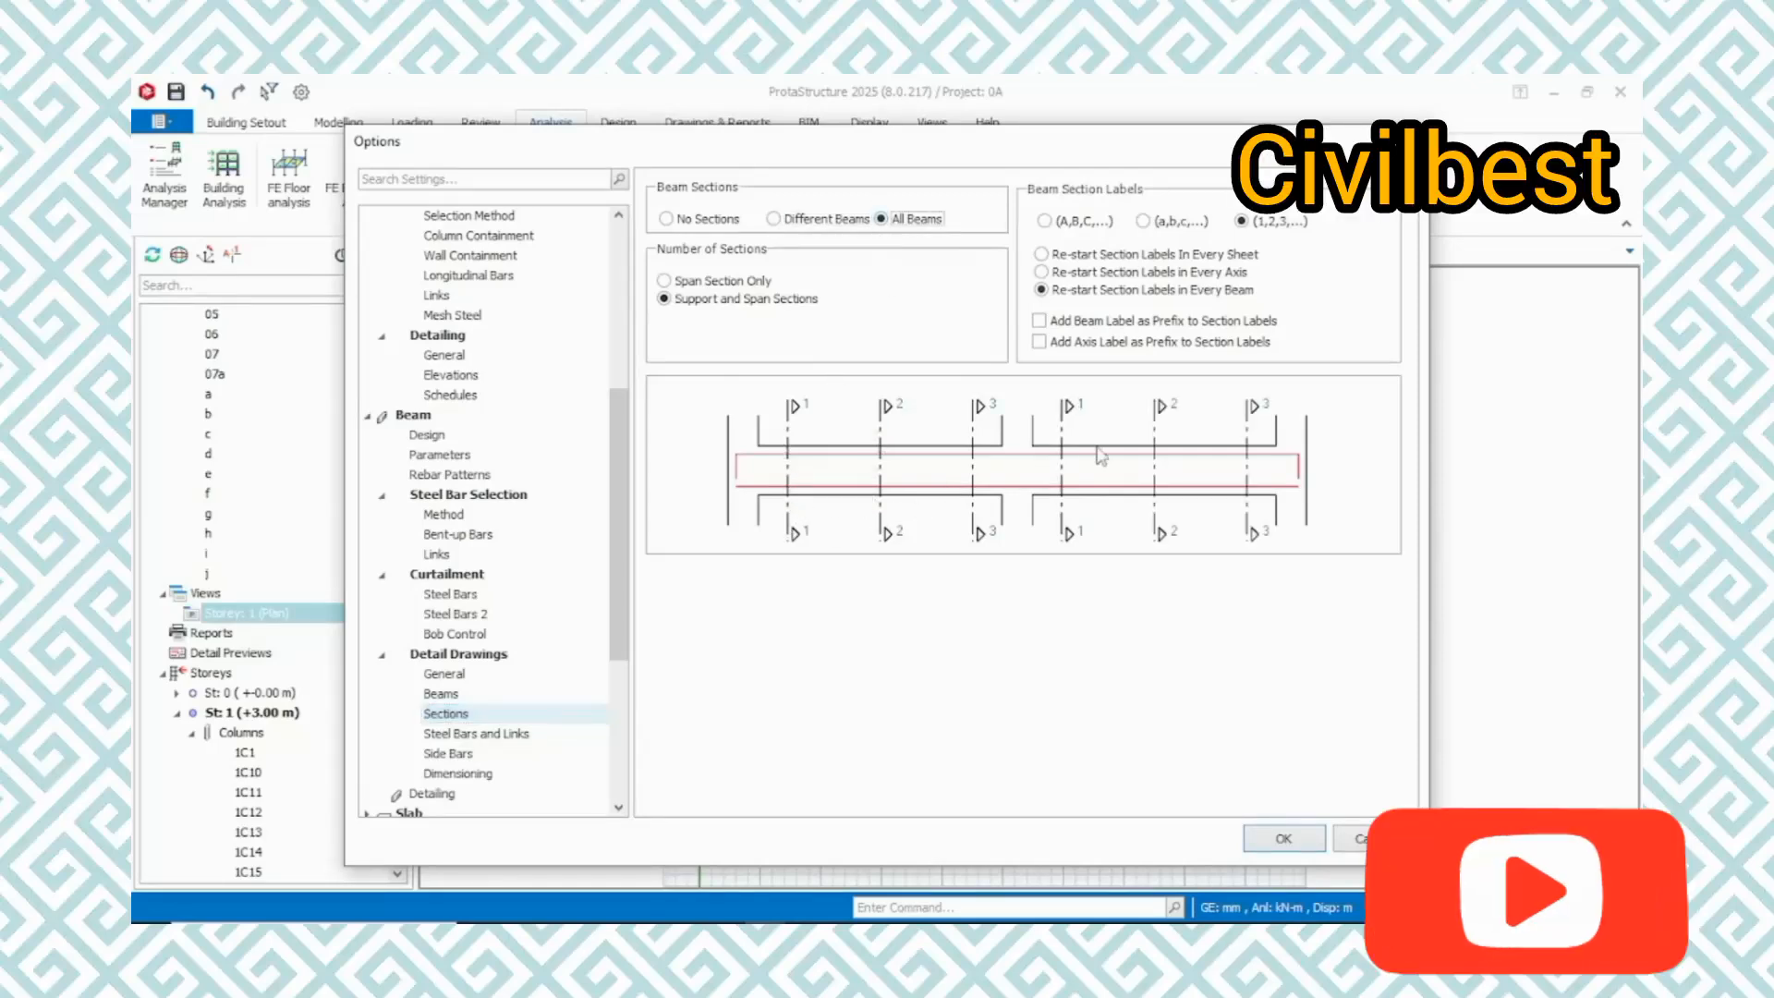
left_click(665, 281)
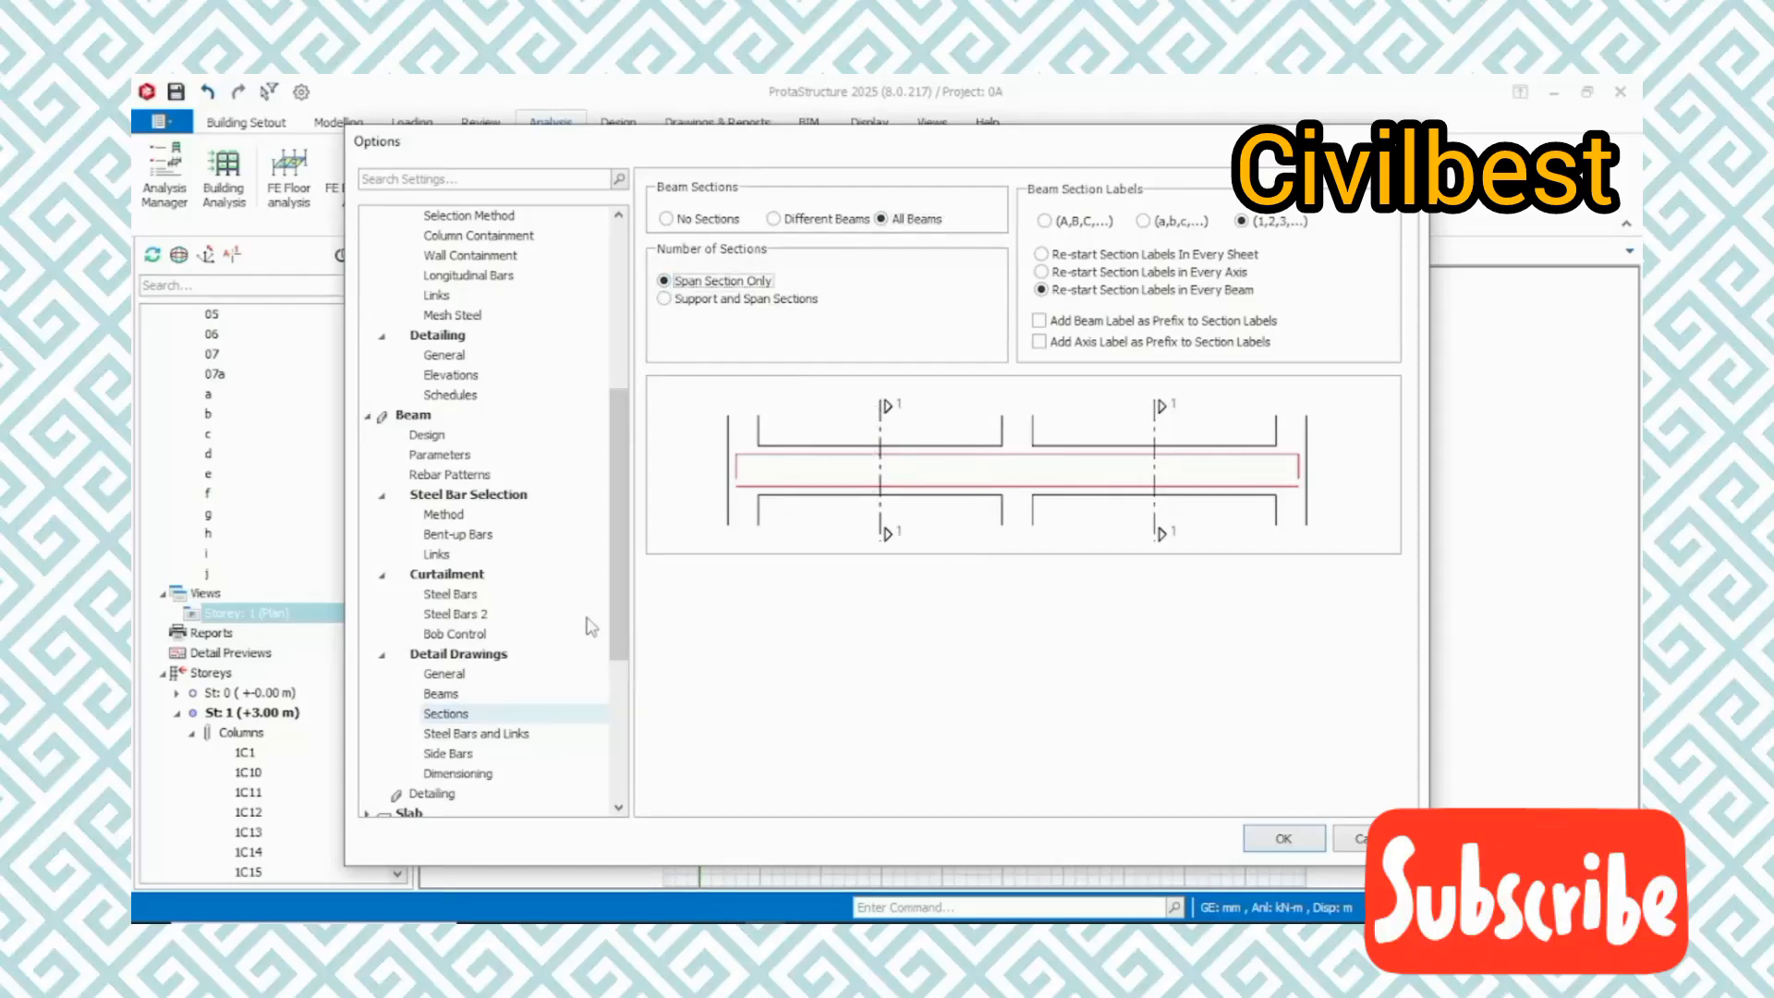
Enable Print Total Link Quantity and disable IStructE style annotation in the beam detail drawings' steel bar and link settings
left_click(491, 735)
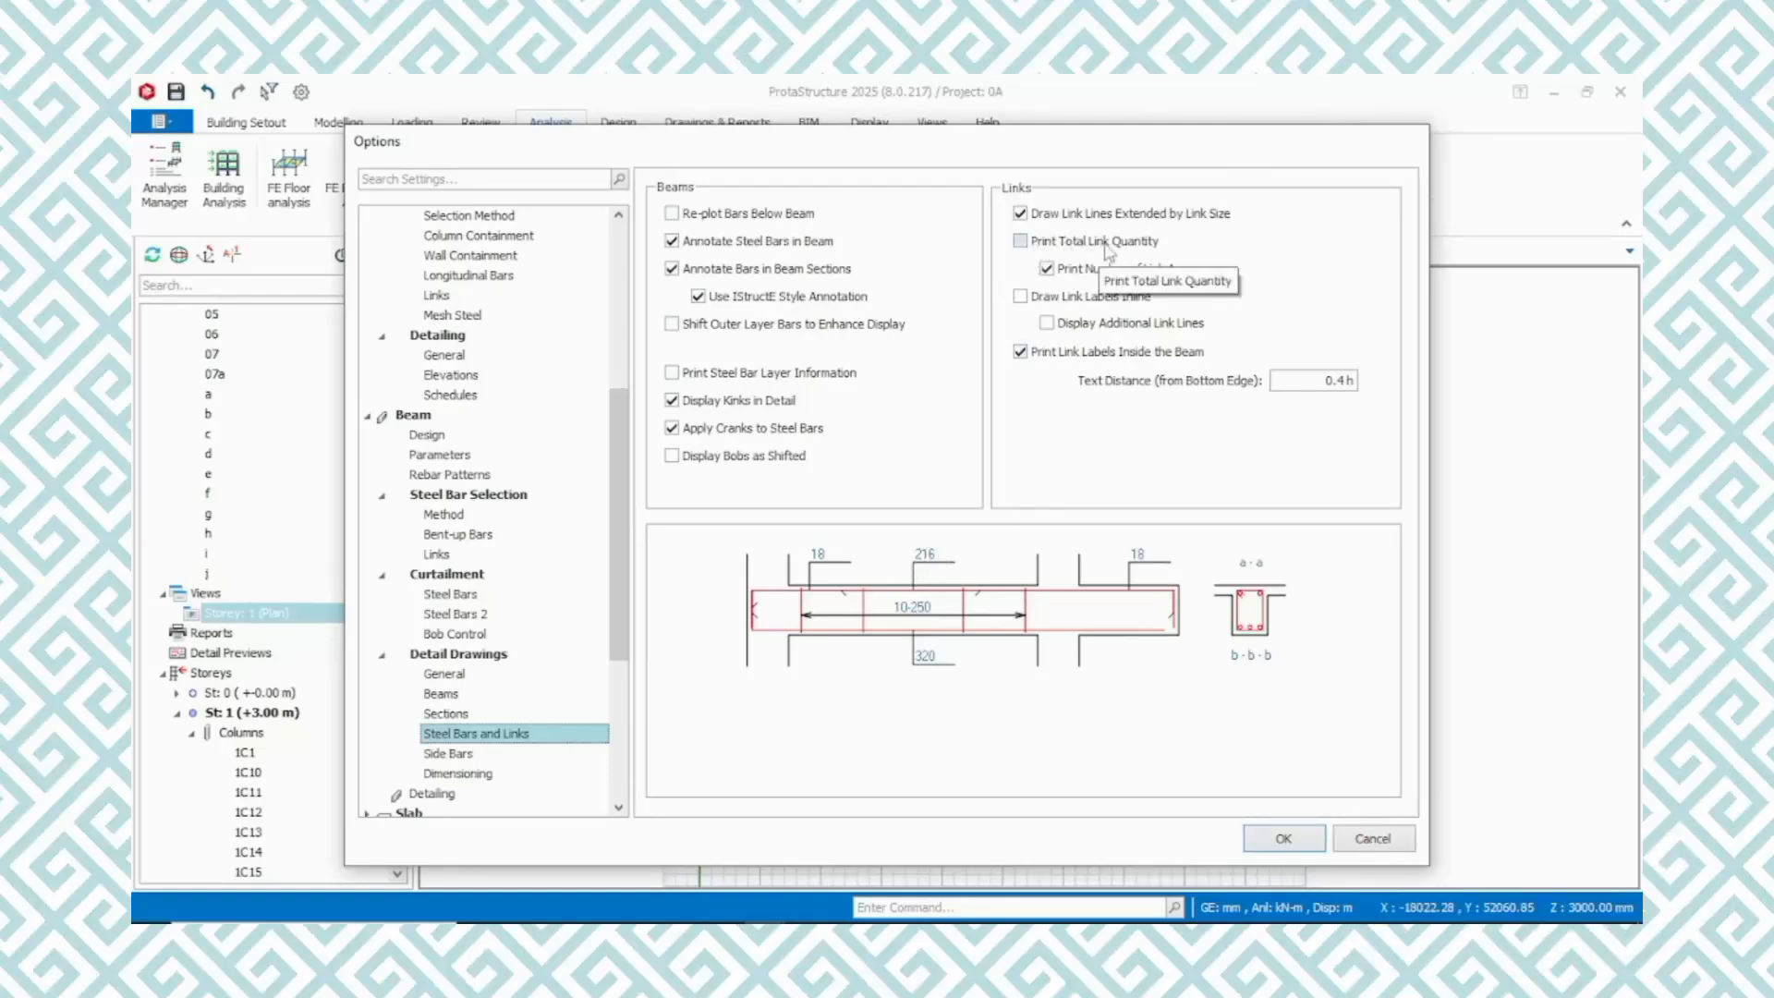
left_click(1020, 240)
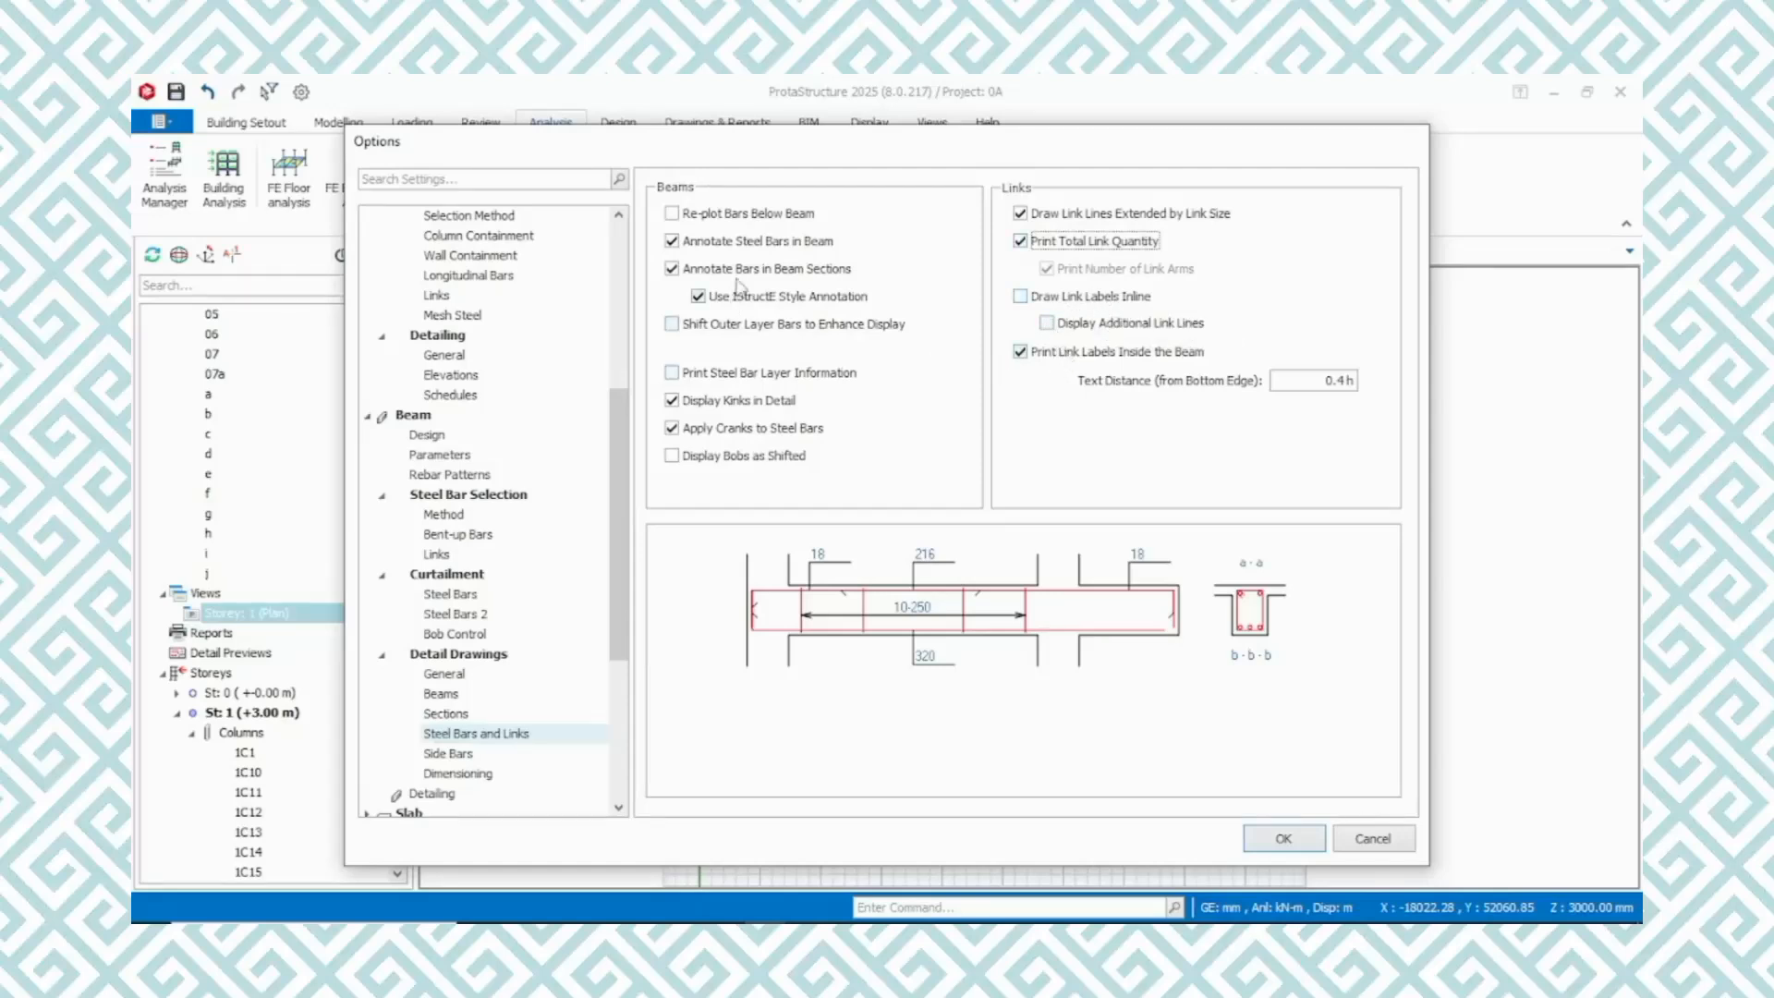
left_click(698, 298)
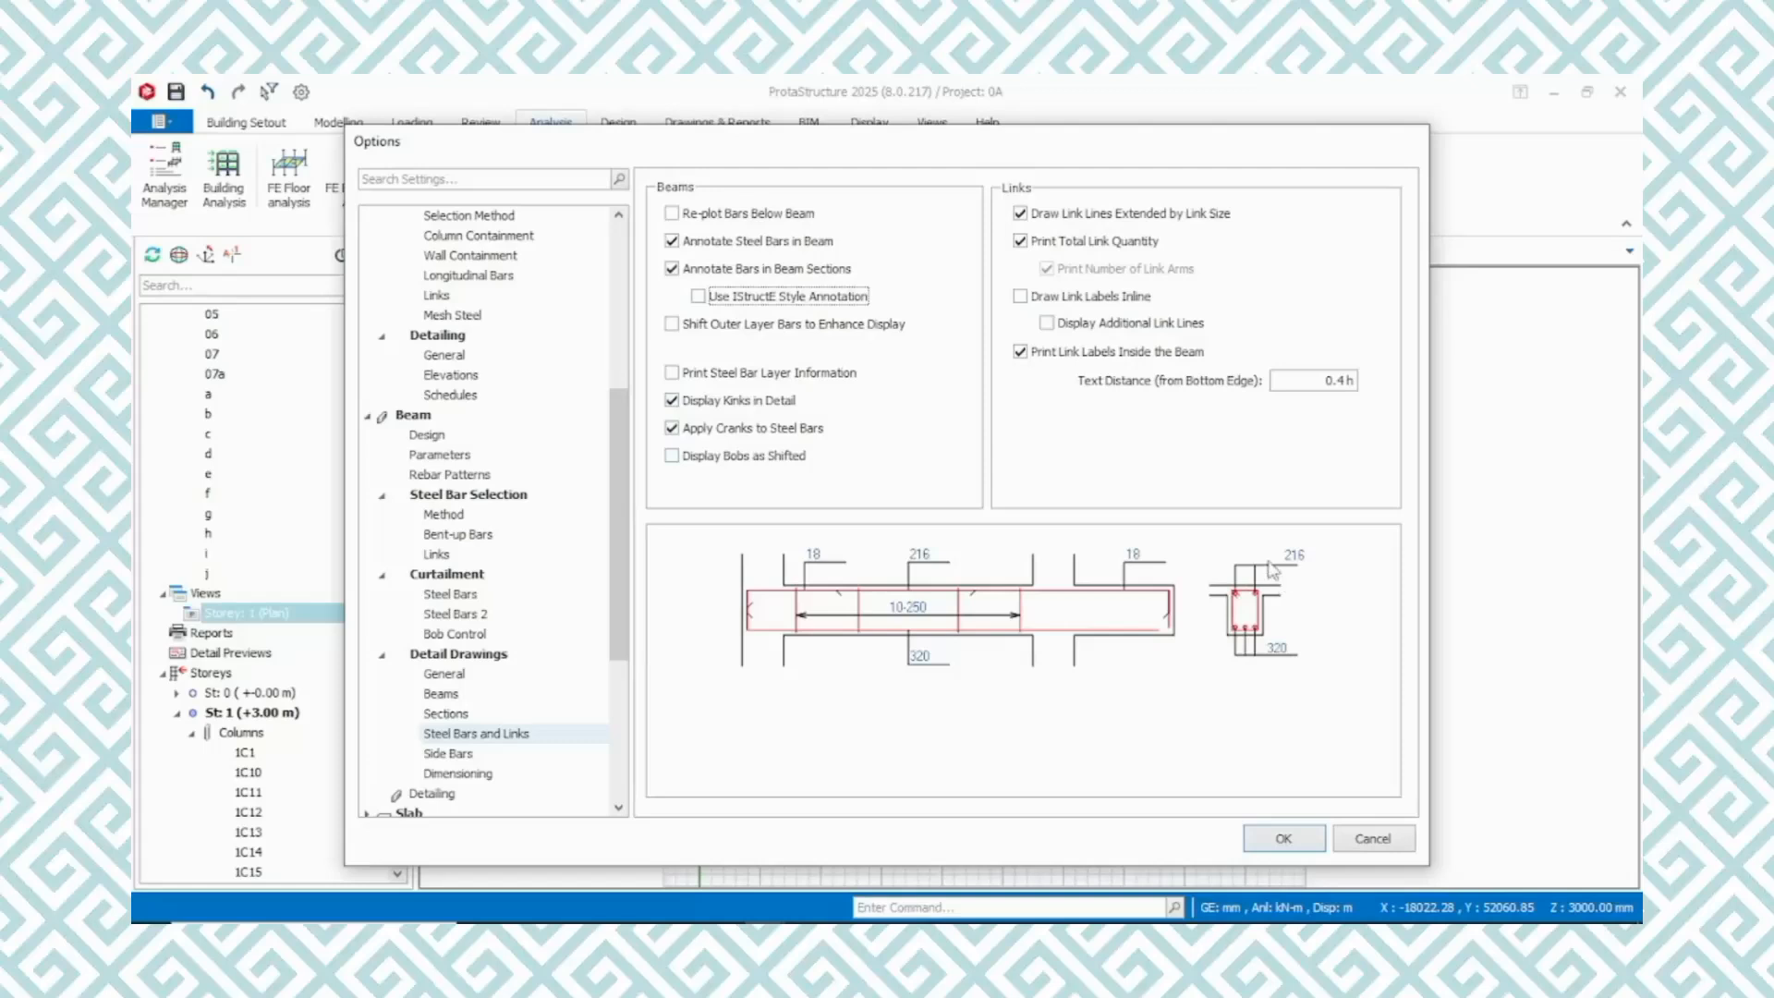
left_click(699, 296)
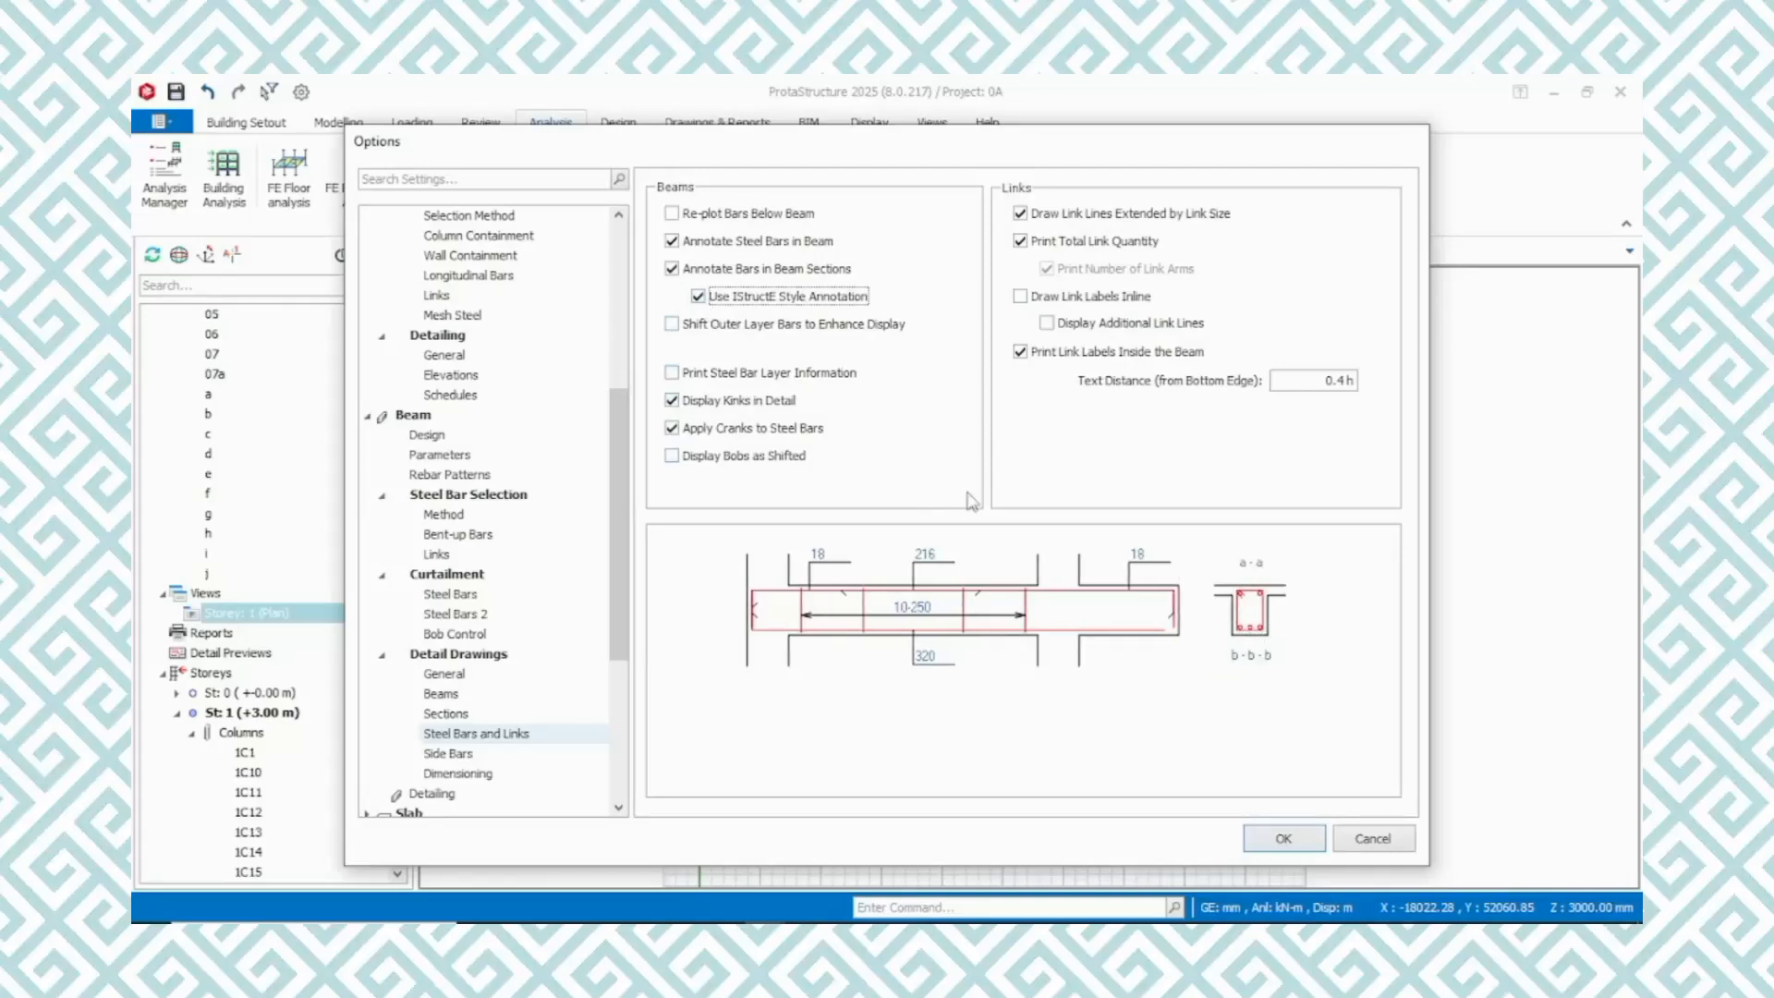
left_click(699, 298)
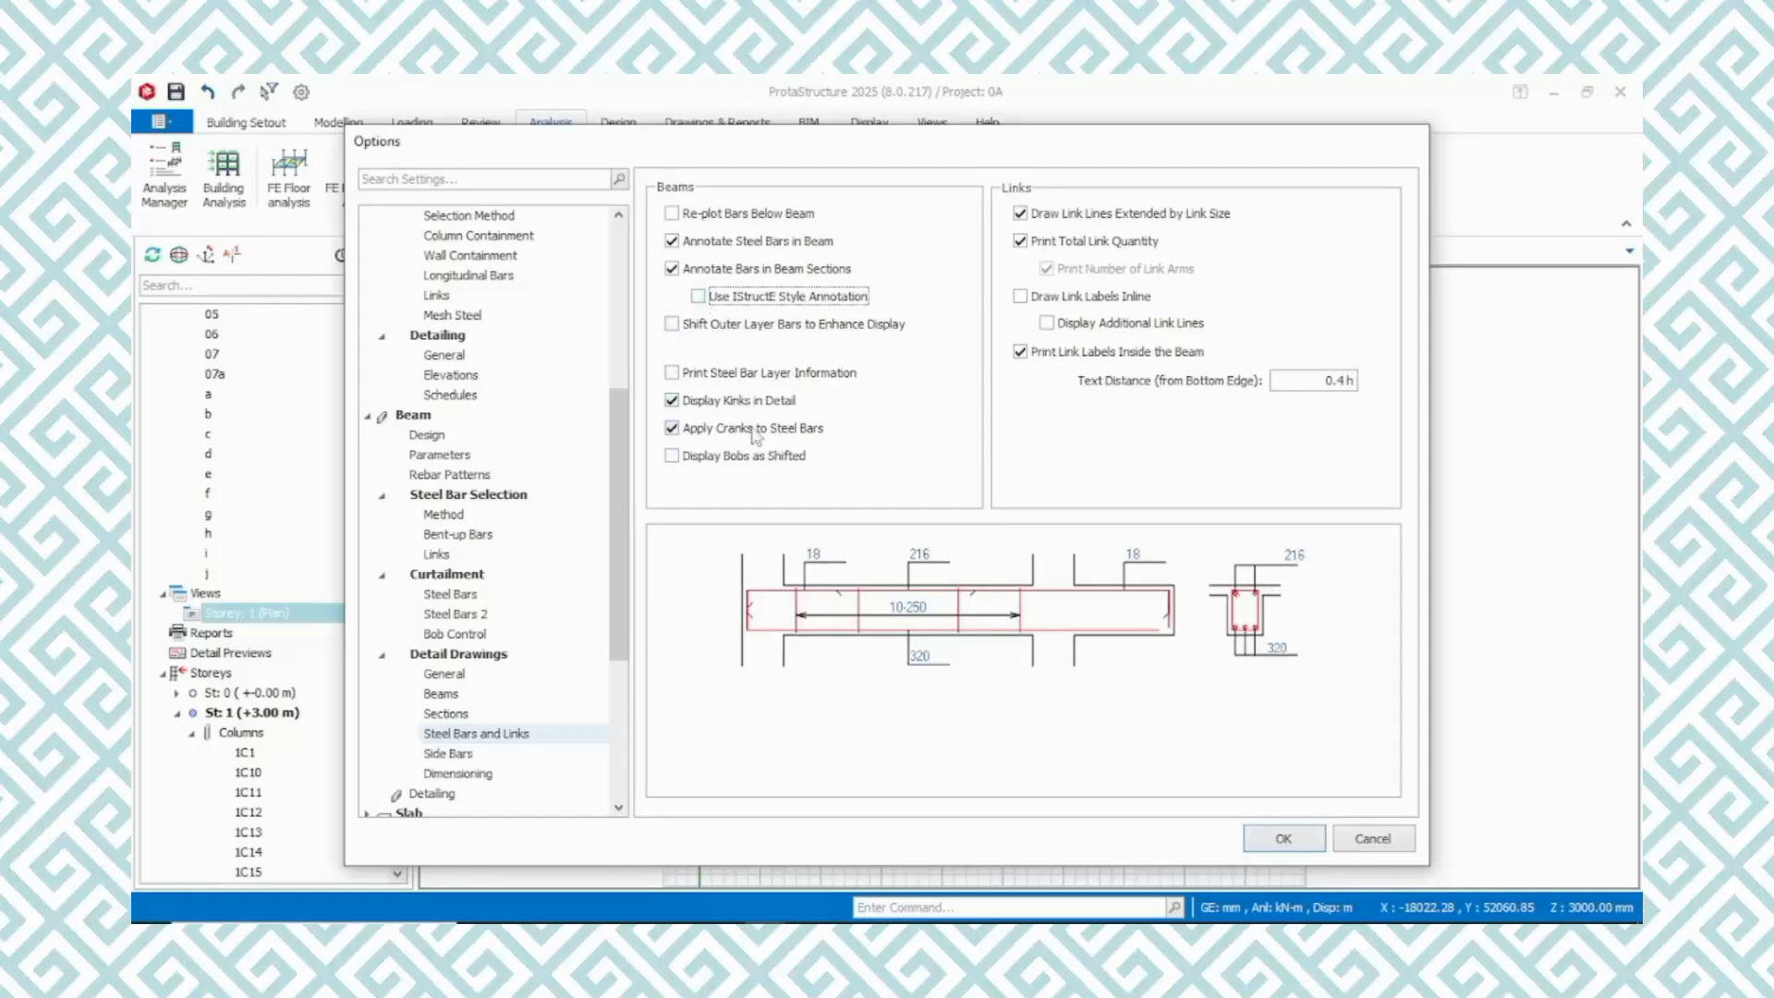
Examine the beam side bar arrangement, dimensioning options and detailing layout settings
scroll(523, 695, "down", 1)
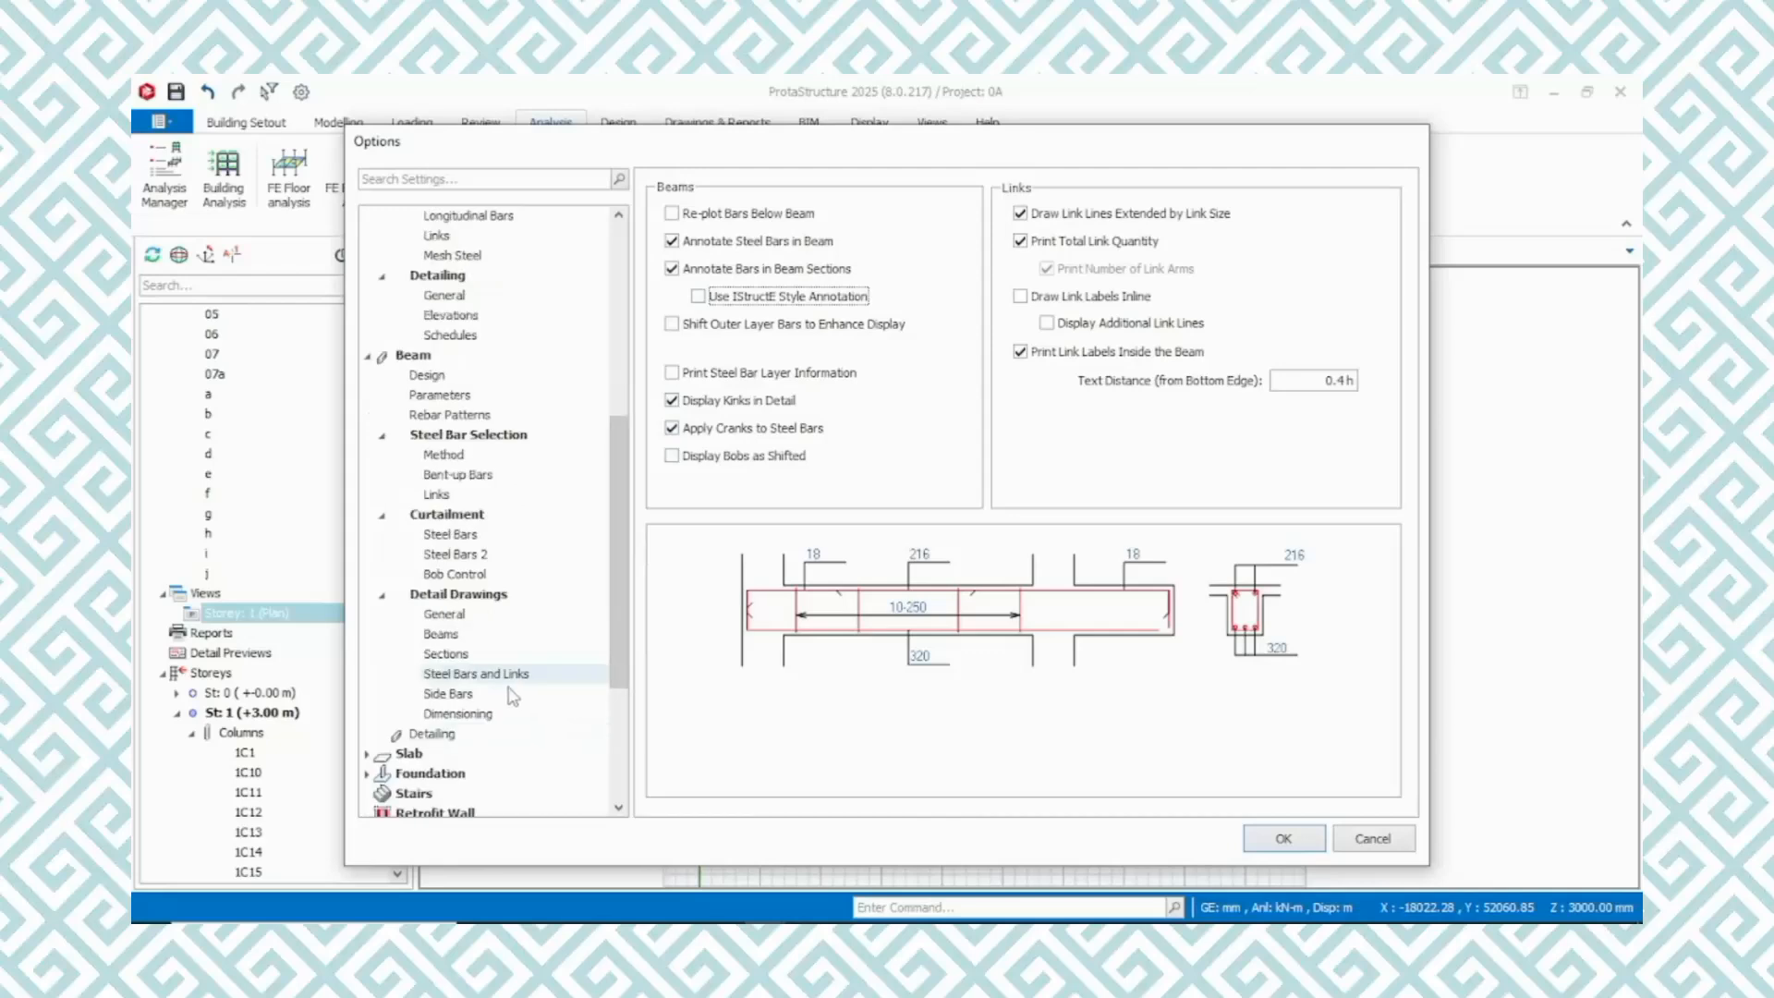
left_click(448, 695)
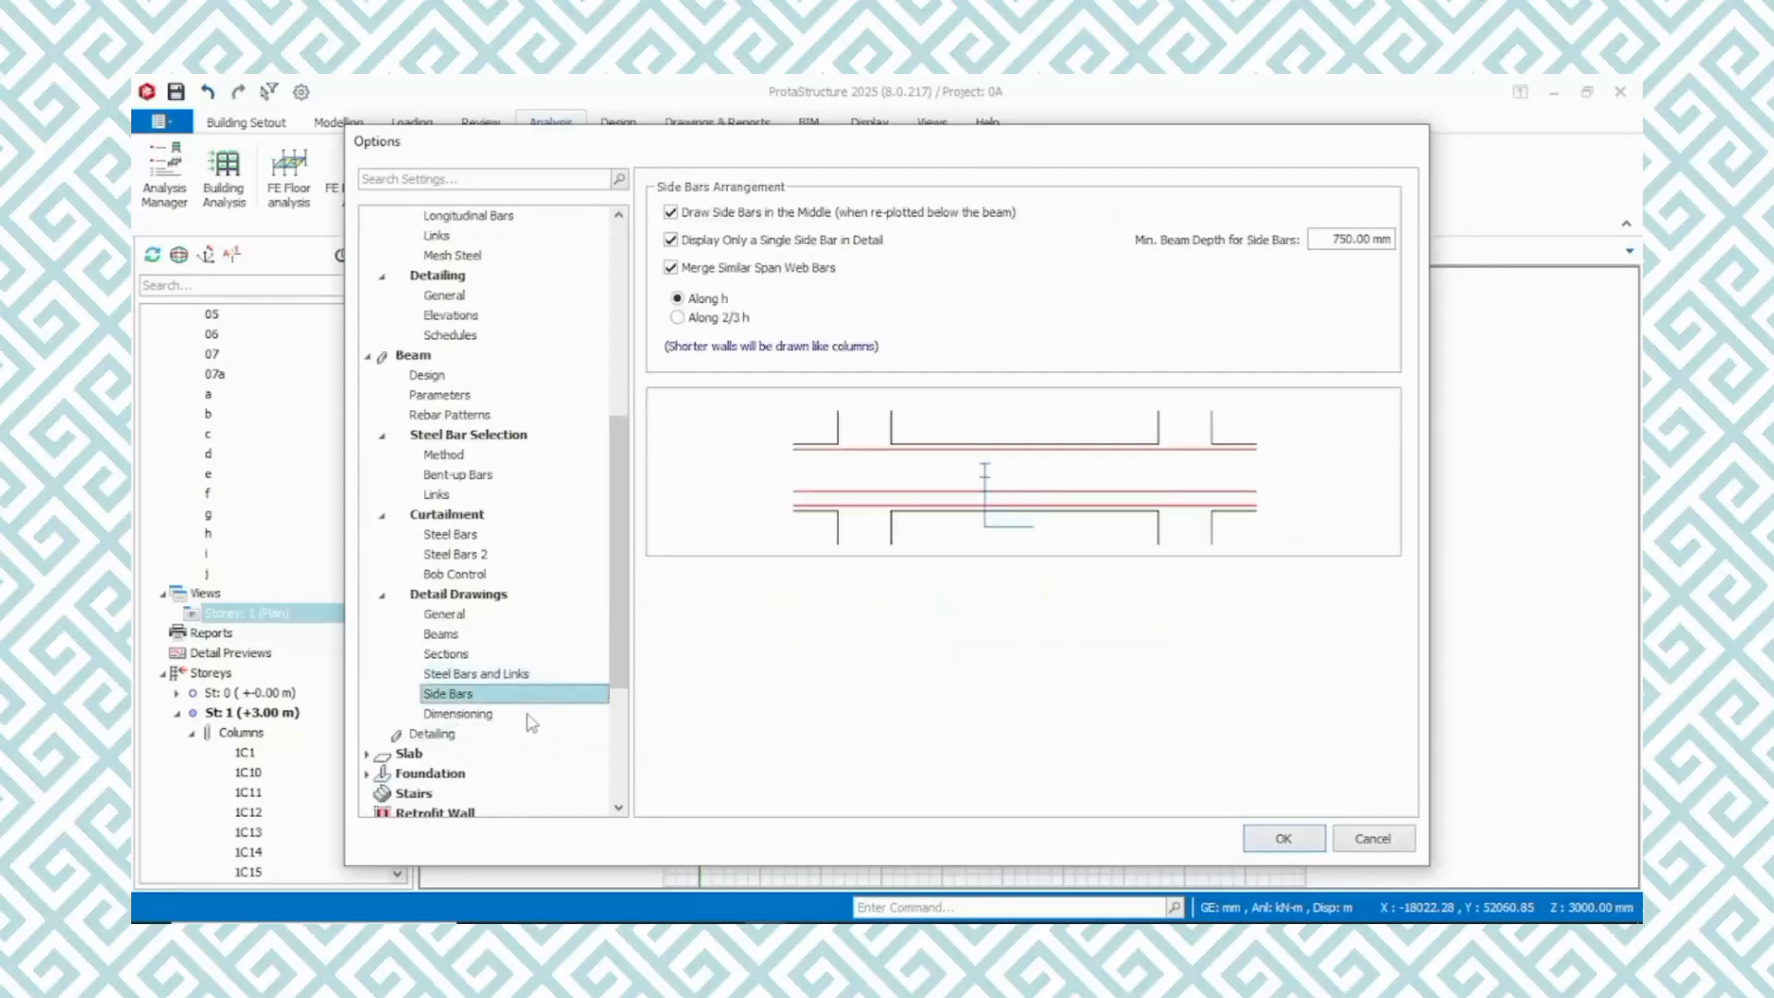
left_click(457, 716)
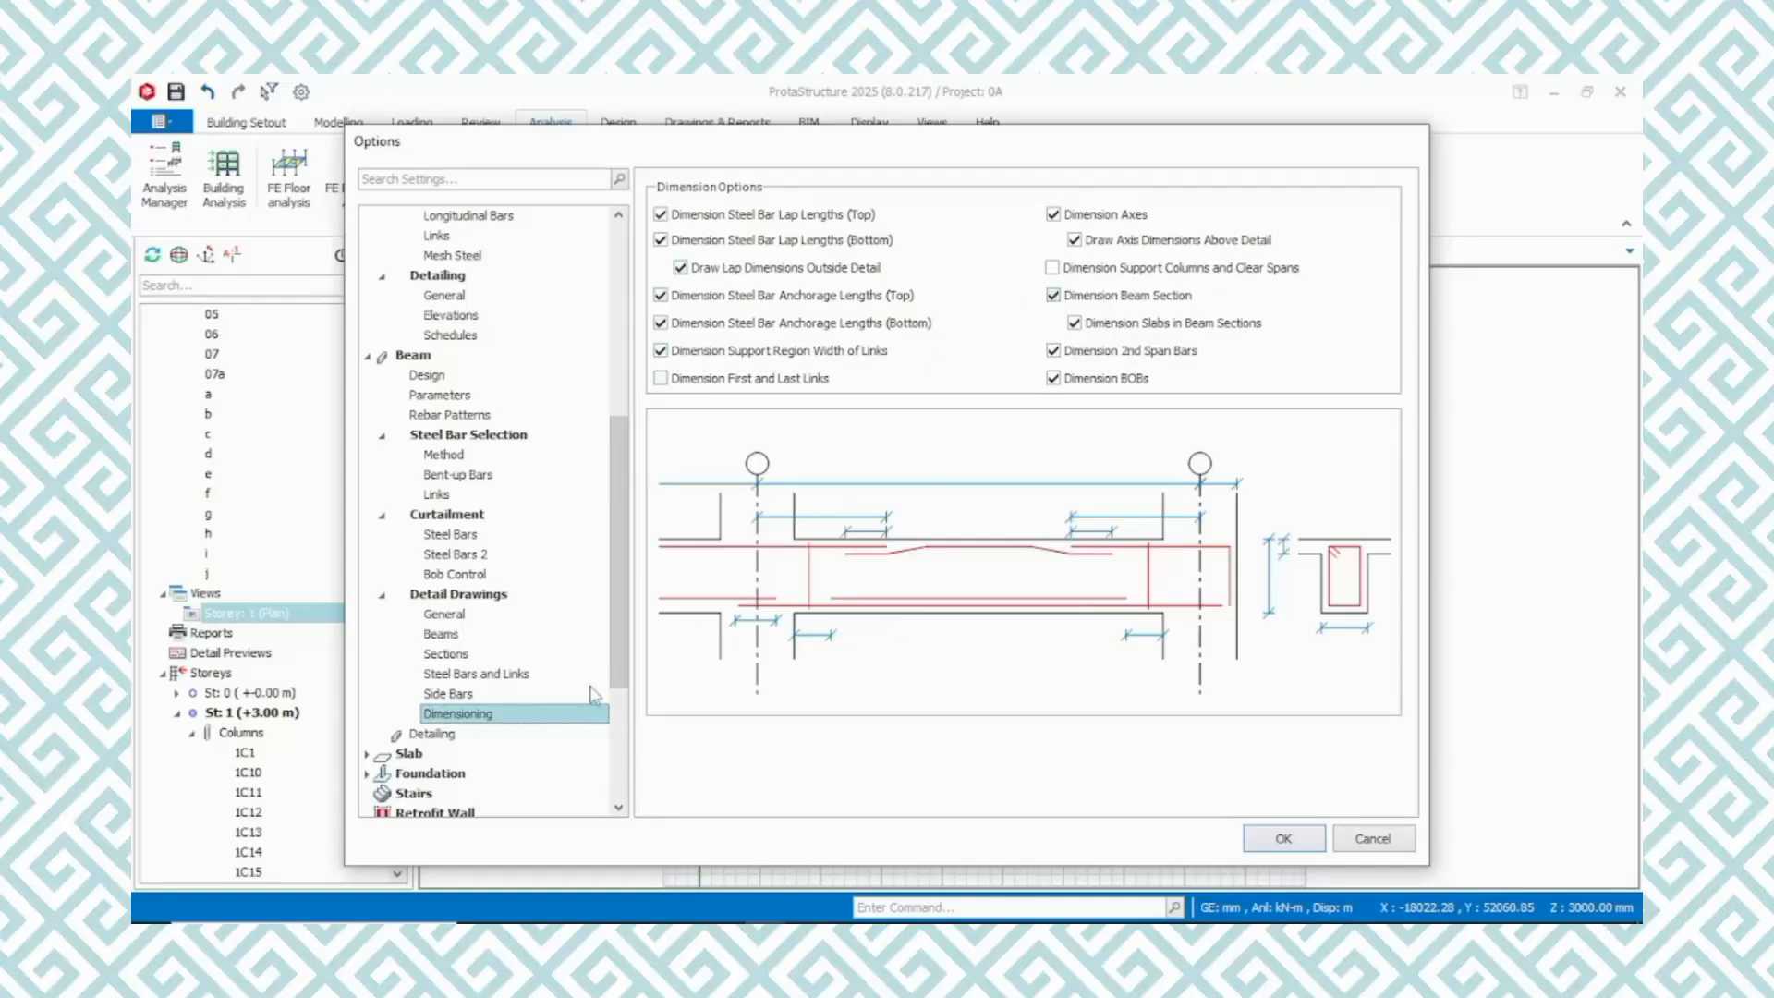
scroll(431, 719, "down", 3)
left_click(432, 558)
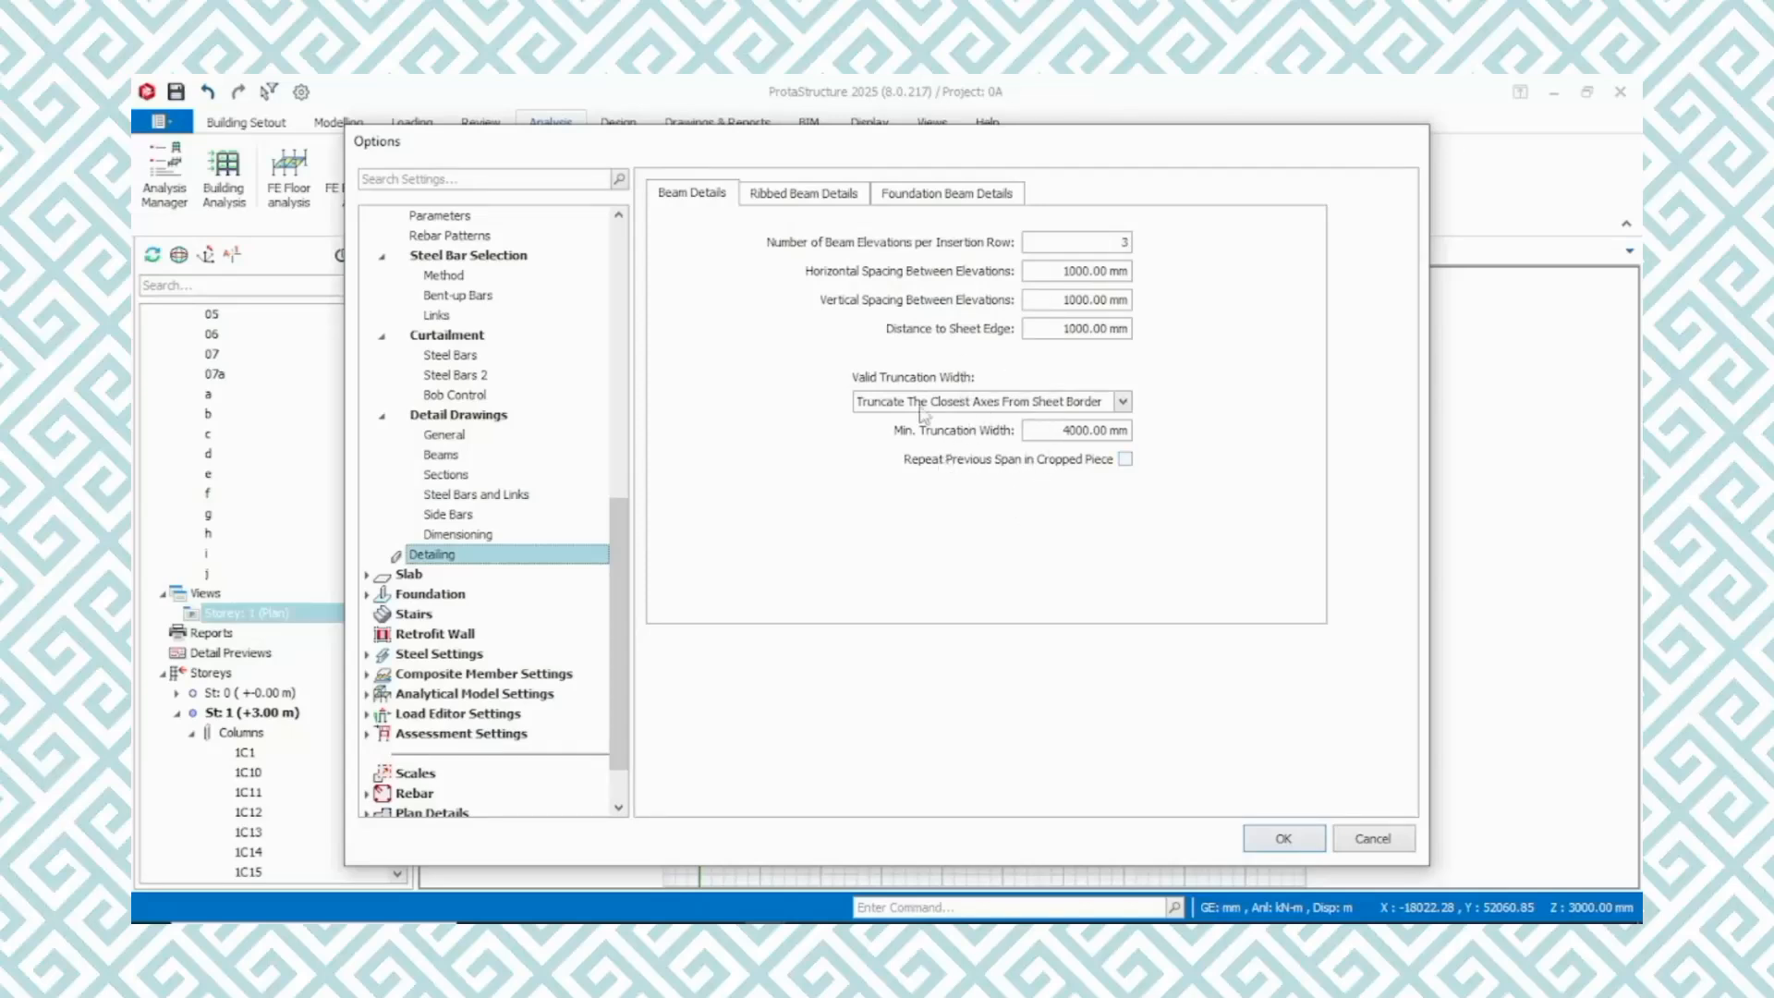
Review the beam detail drawing settings again, from dimensioning and side bars back through sections and beams to General
left_click(460, 536)
left_click(457, 517)
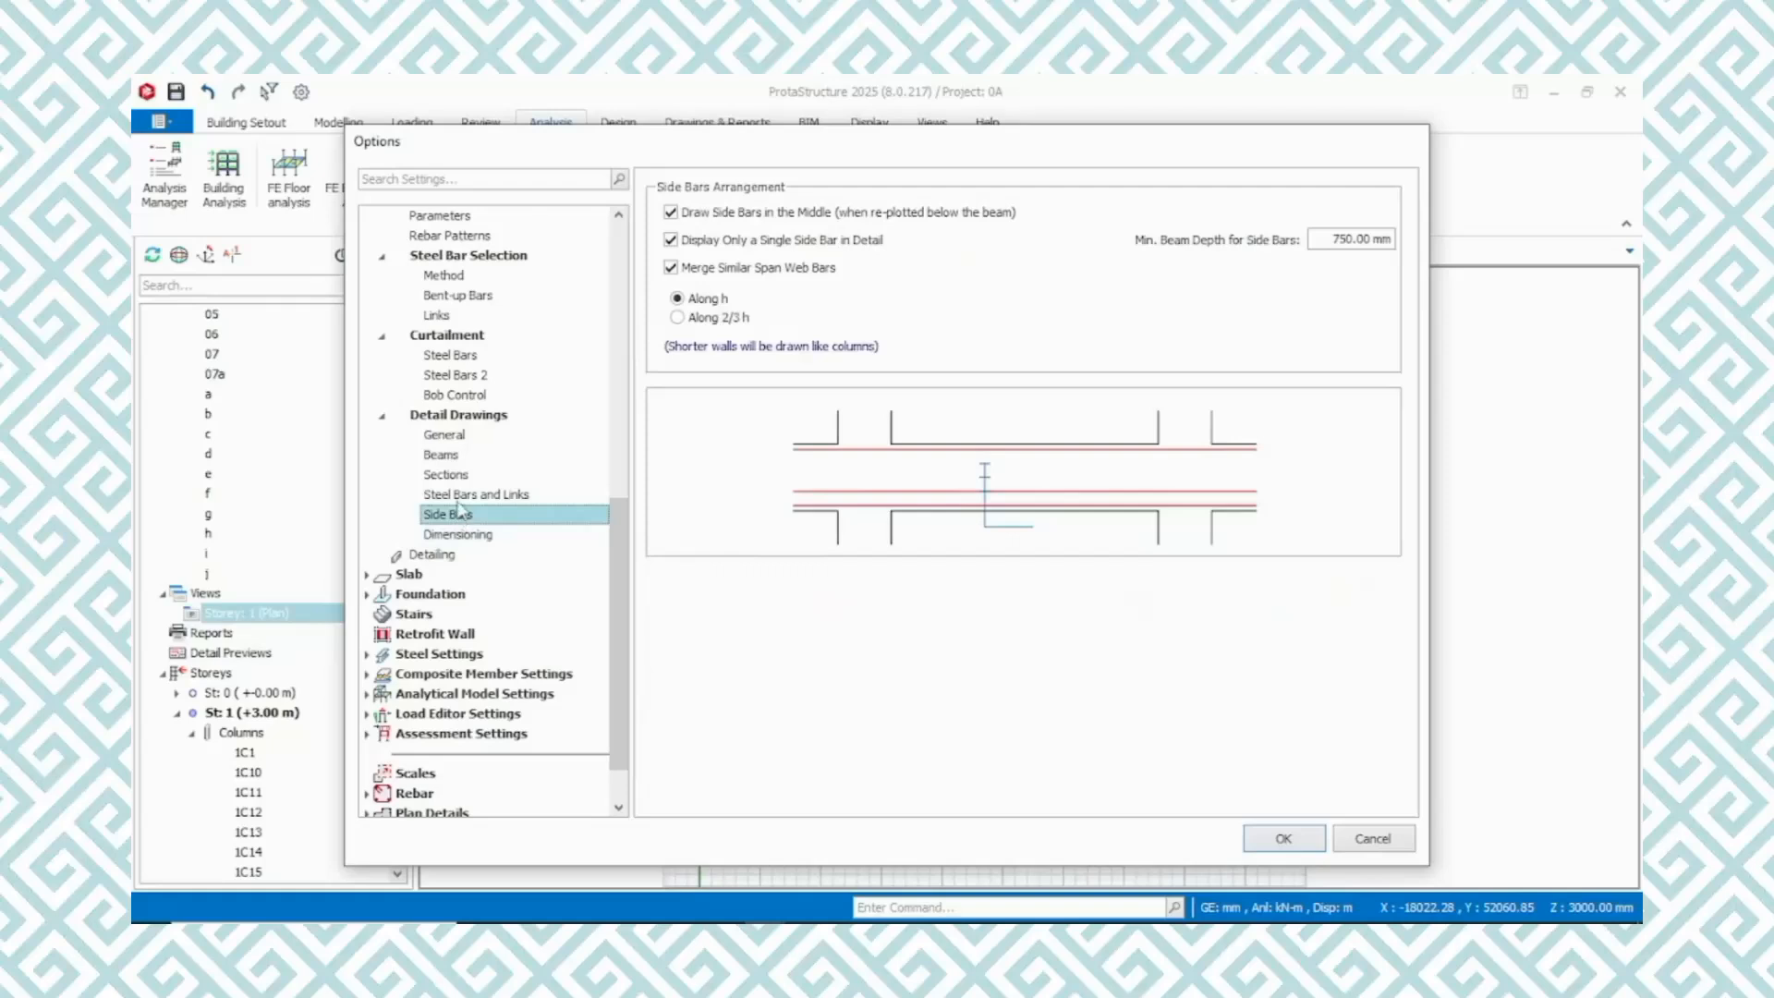
left_click(459, 496)
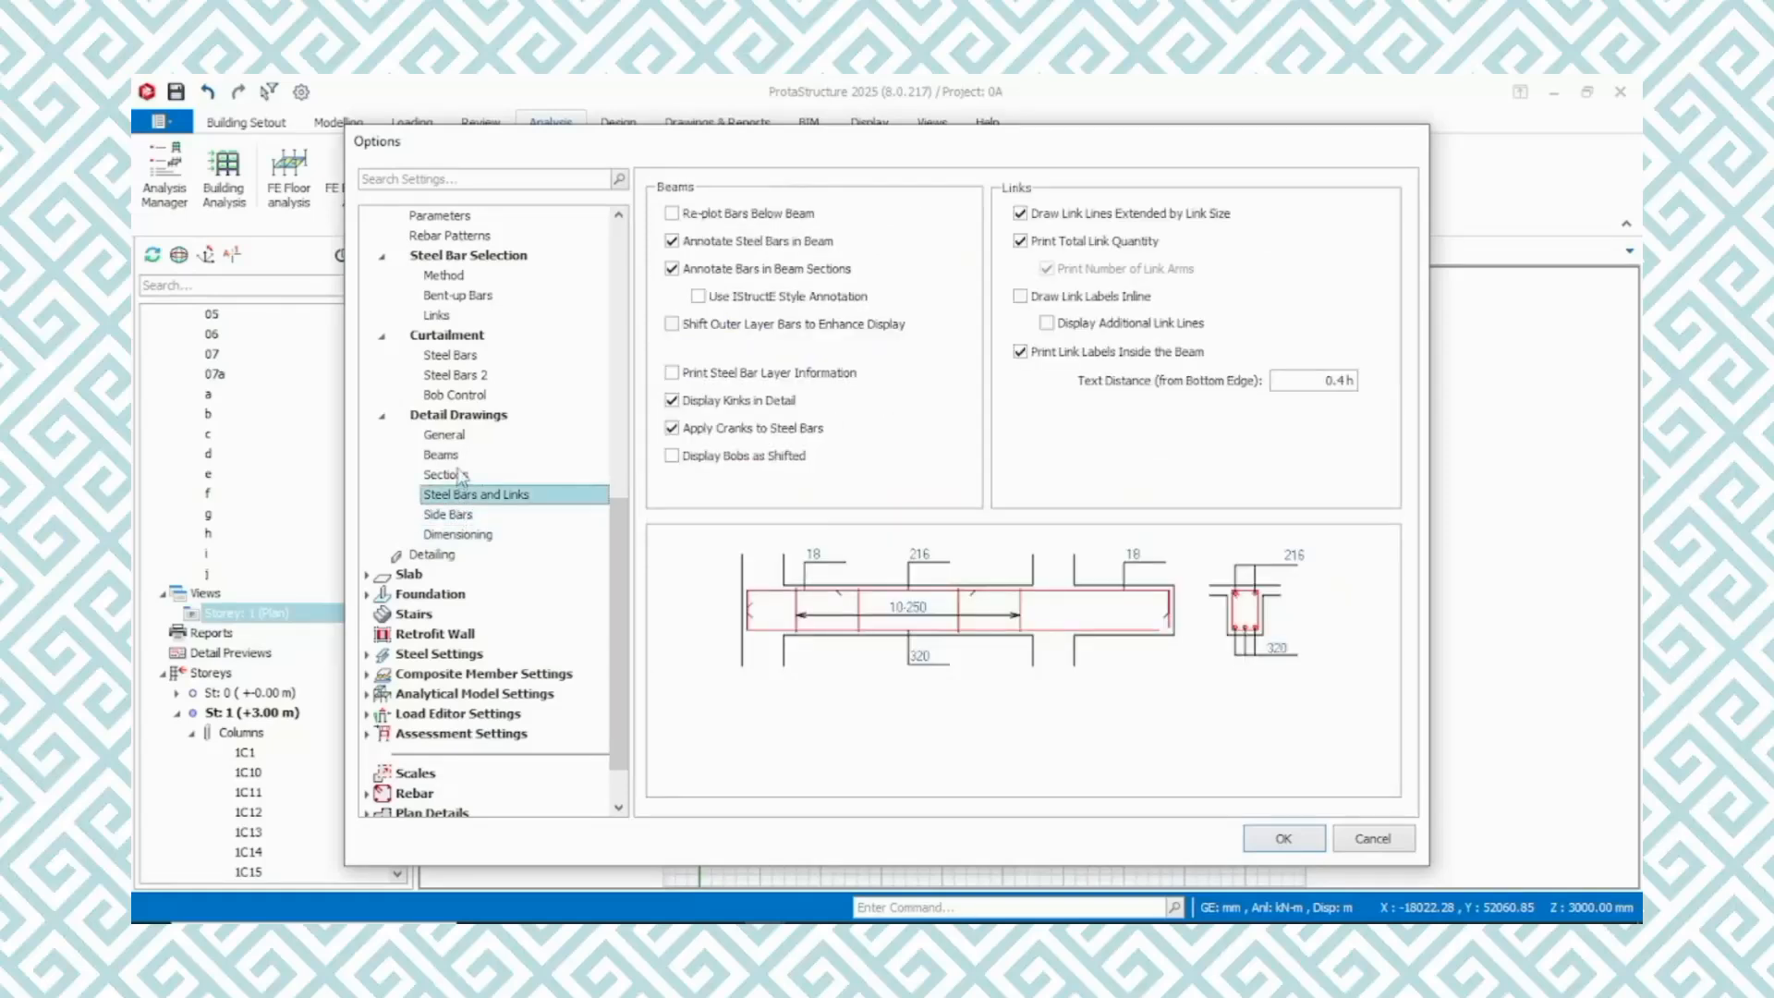
left_click(459, 475)
left_click(458, 455)
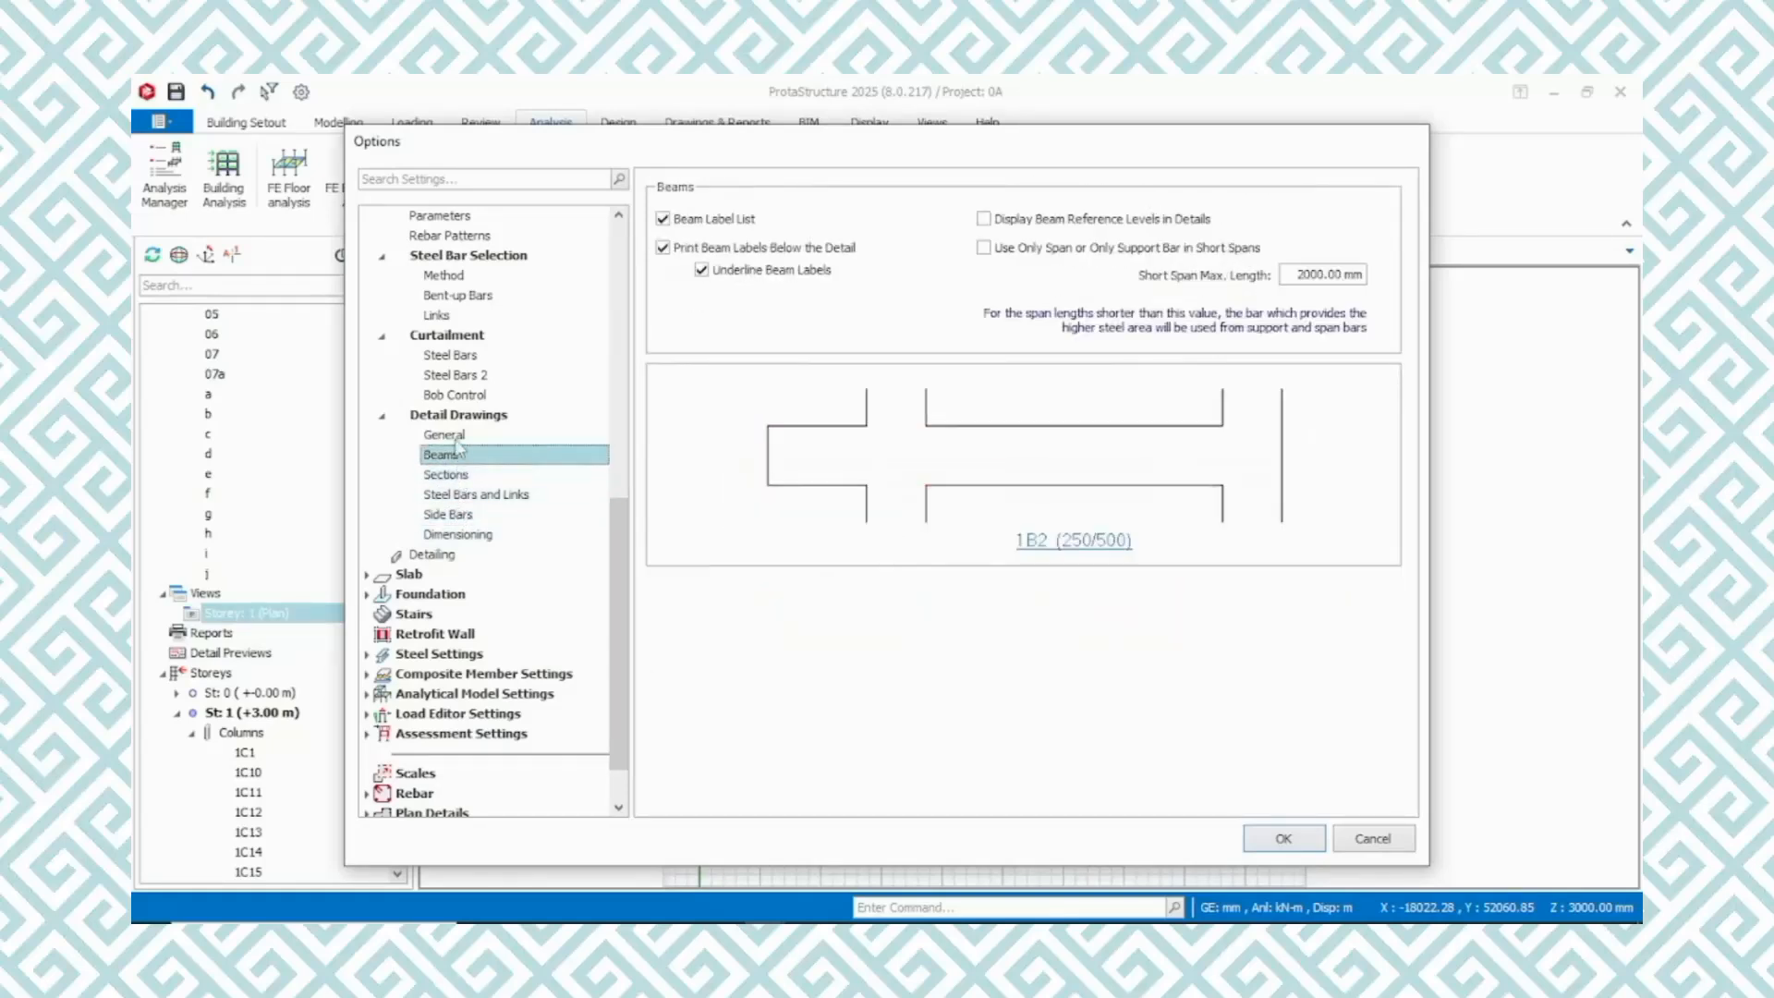
left_click(455, 436)
left_click(459, 458)
left_click(451, 436)
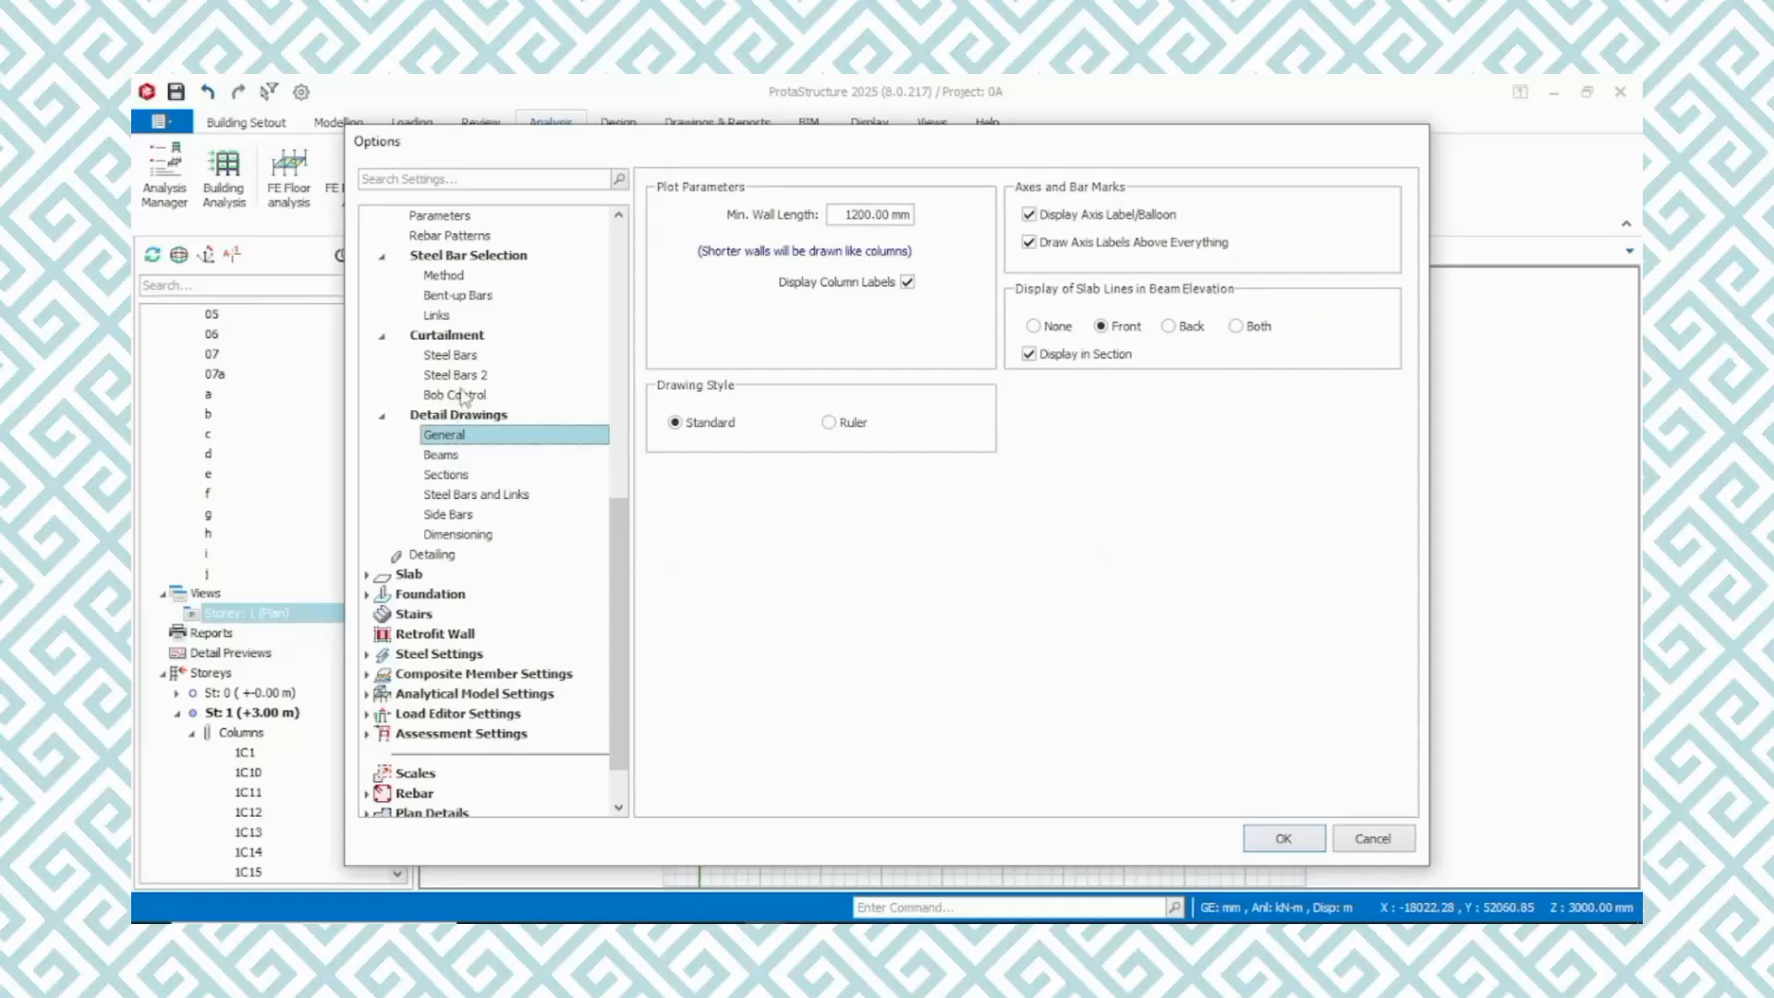
Review the beam bob control, curtailment, steel bar selection and rebar pattern settings again
left_click(465, 396)
left_click(462, 357)
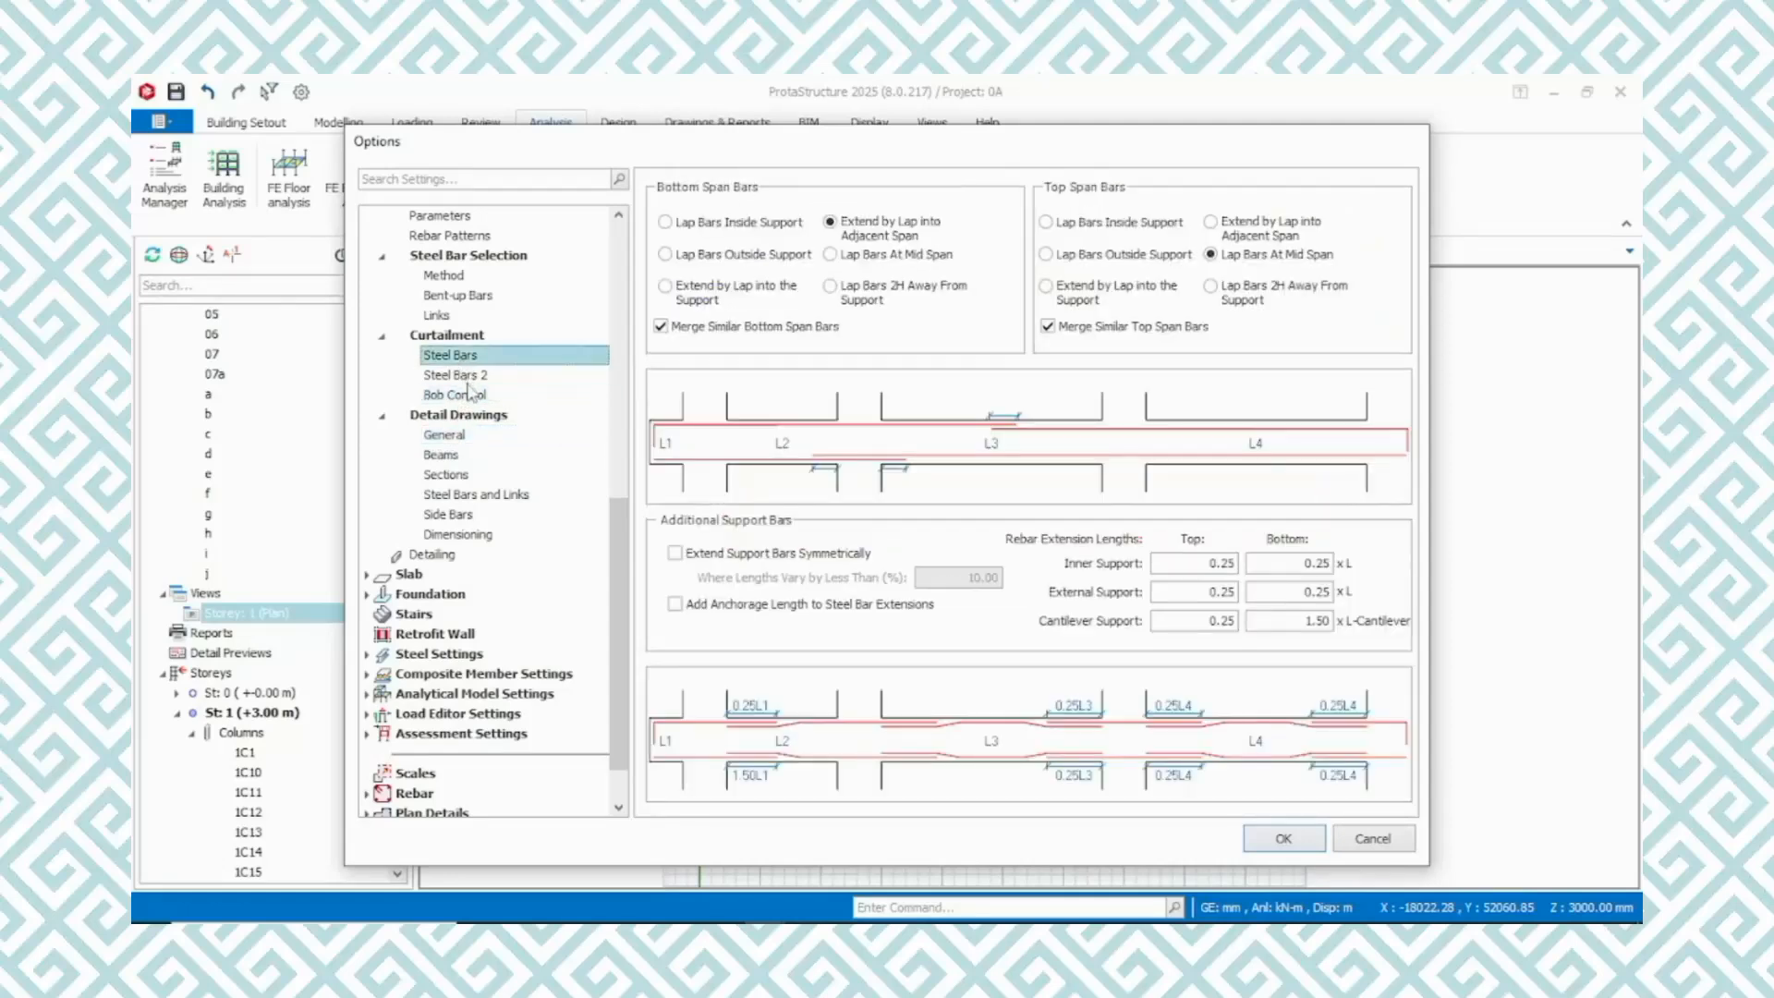
left_click(467, 377)
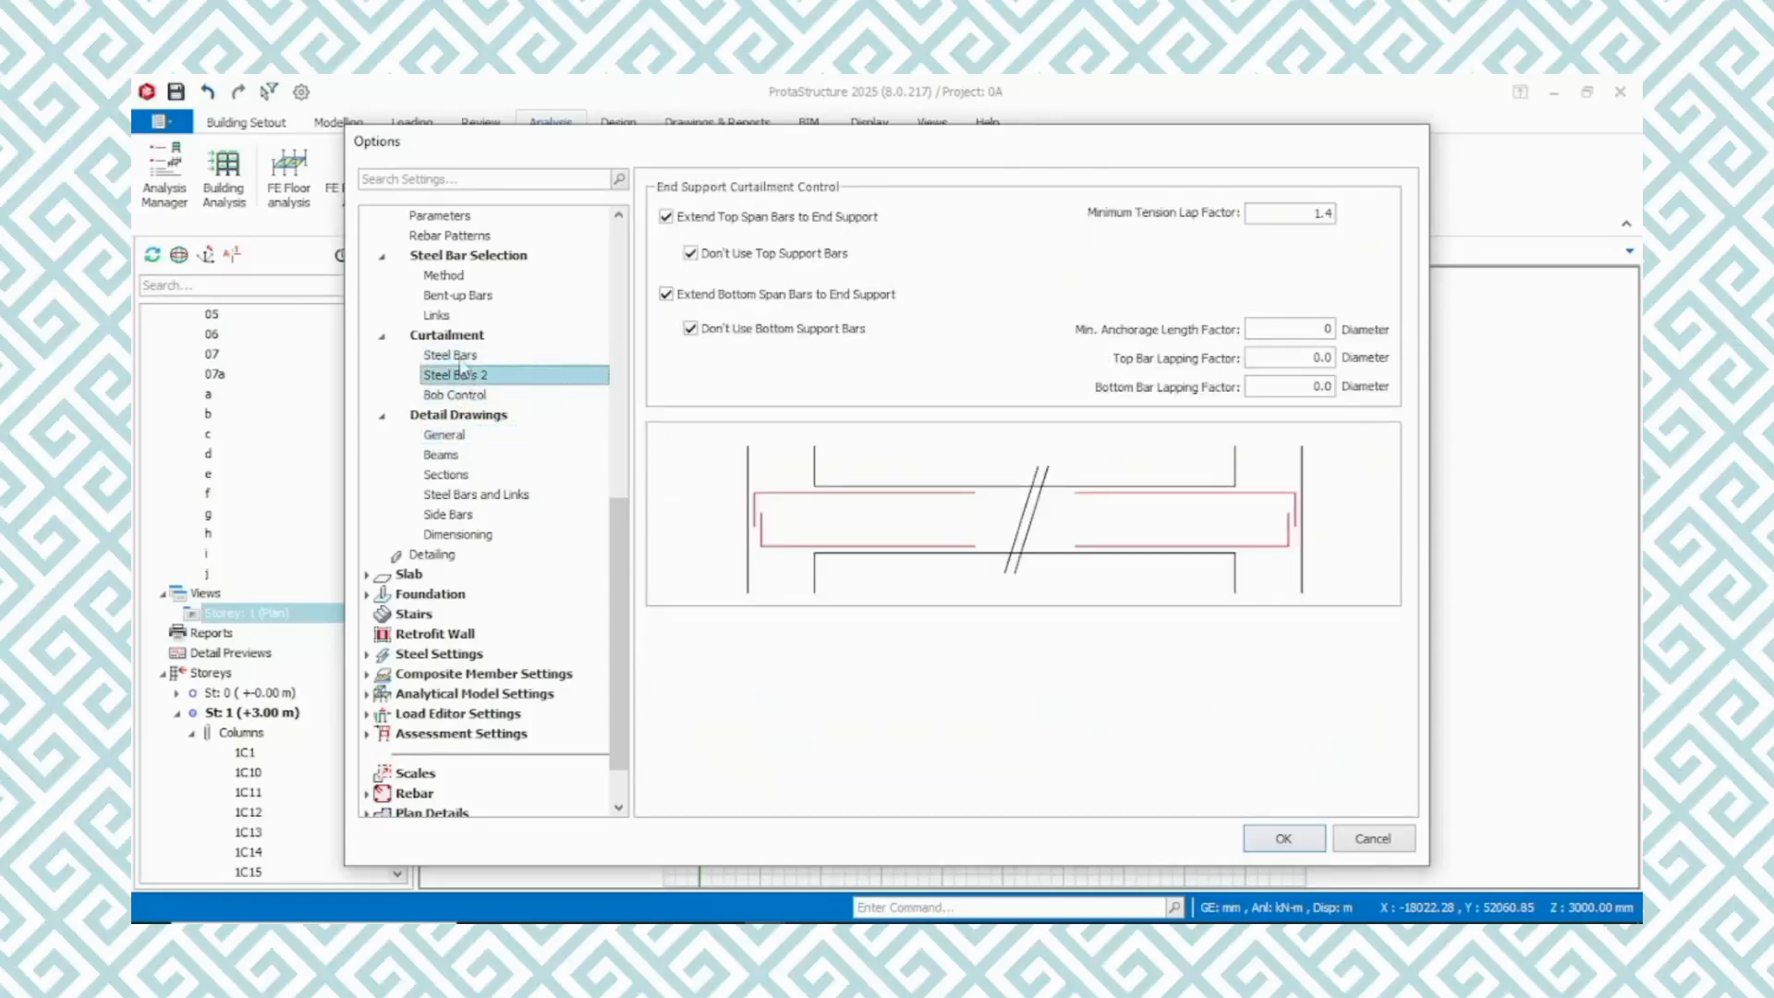
left_click(459, 357)
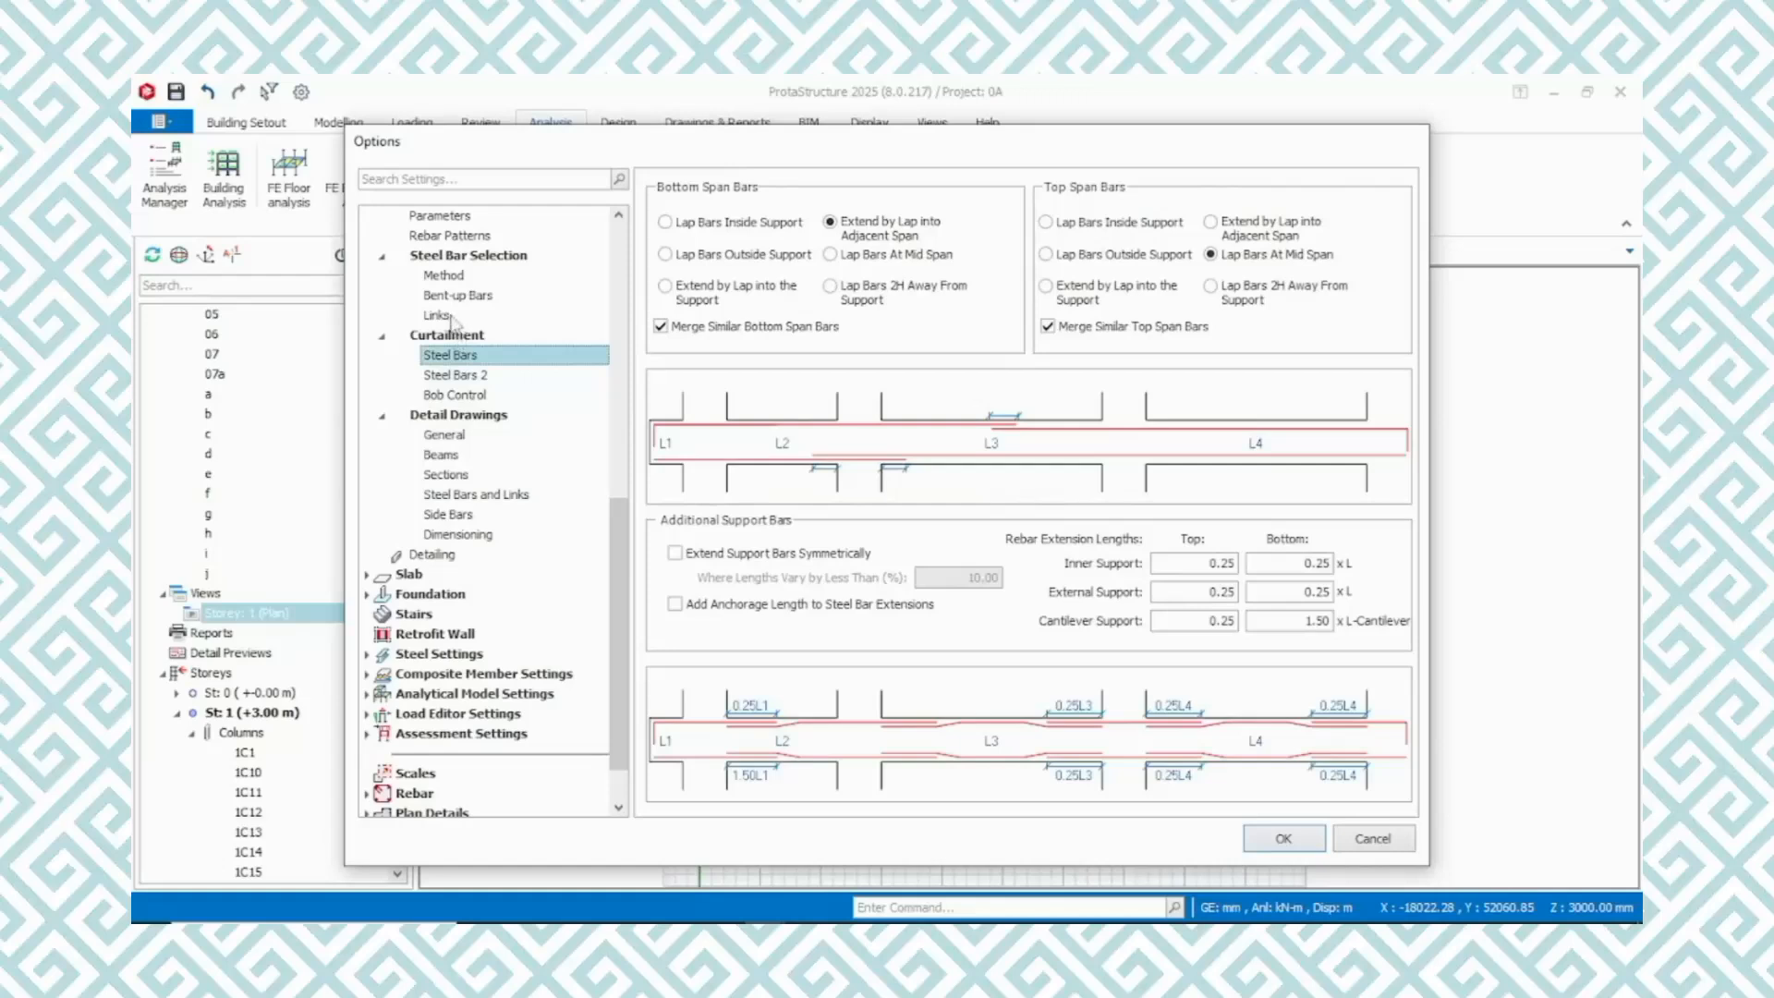
left_click(442, 316)
left_click(467, 297)
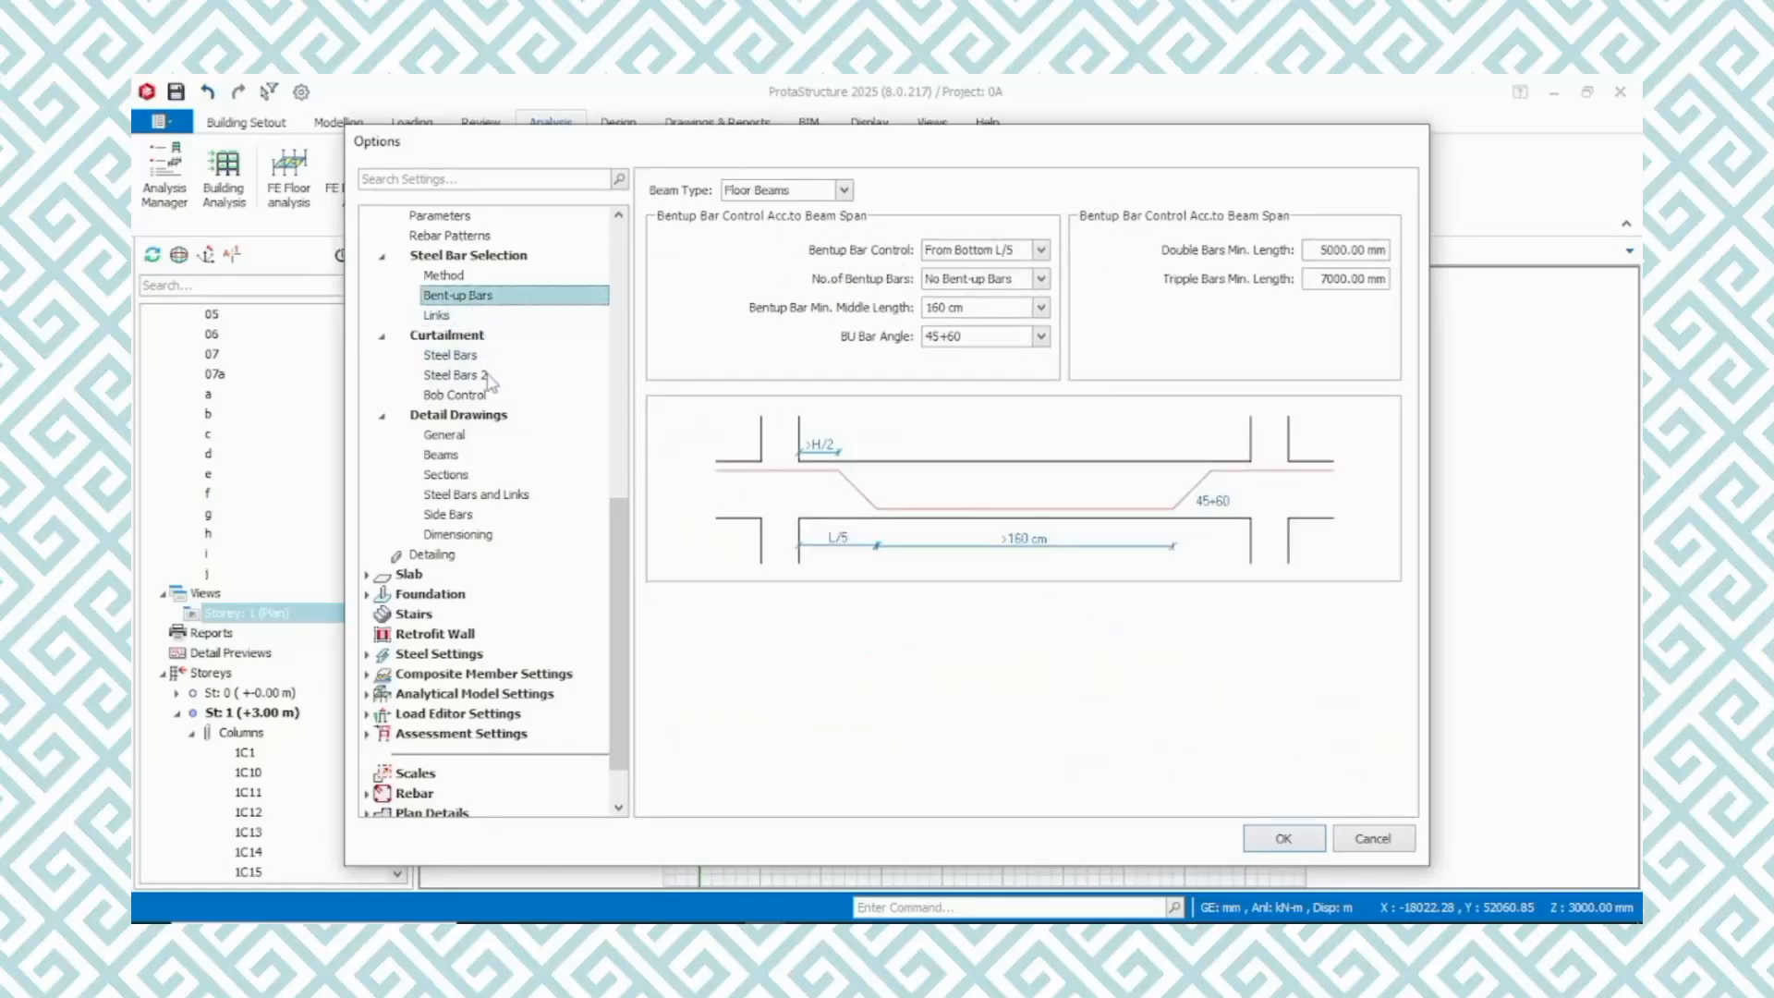
left_click(453, 278)
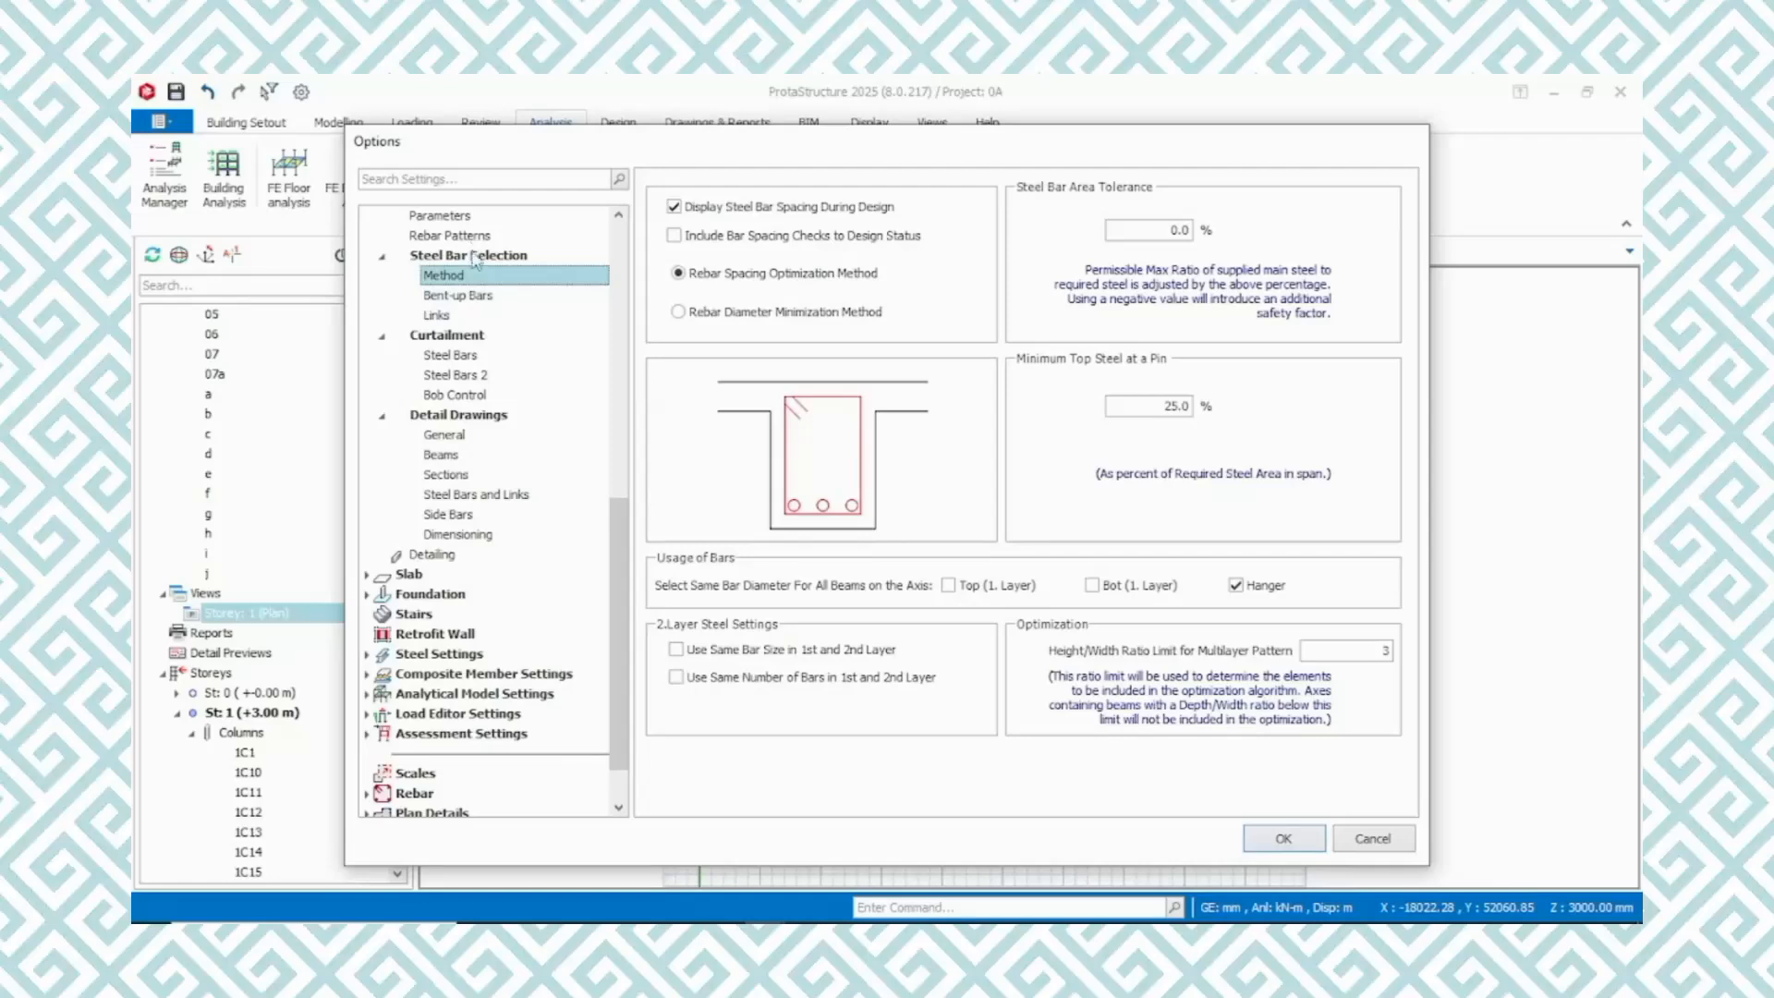
left_click(471, 237)
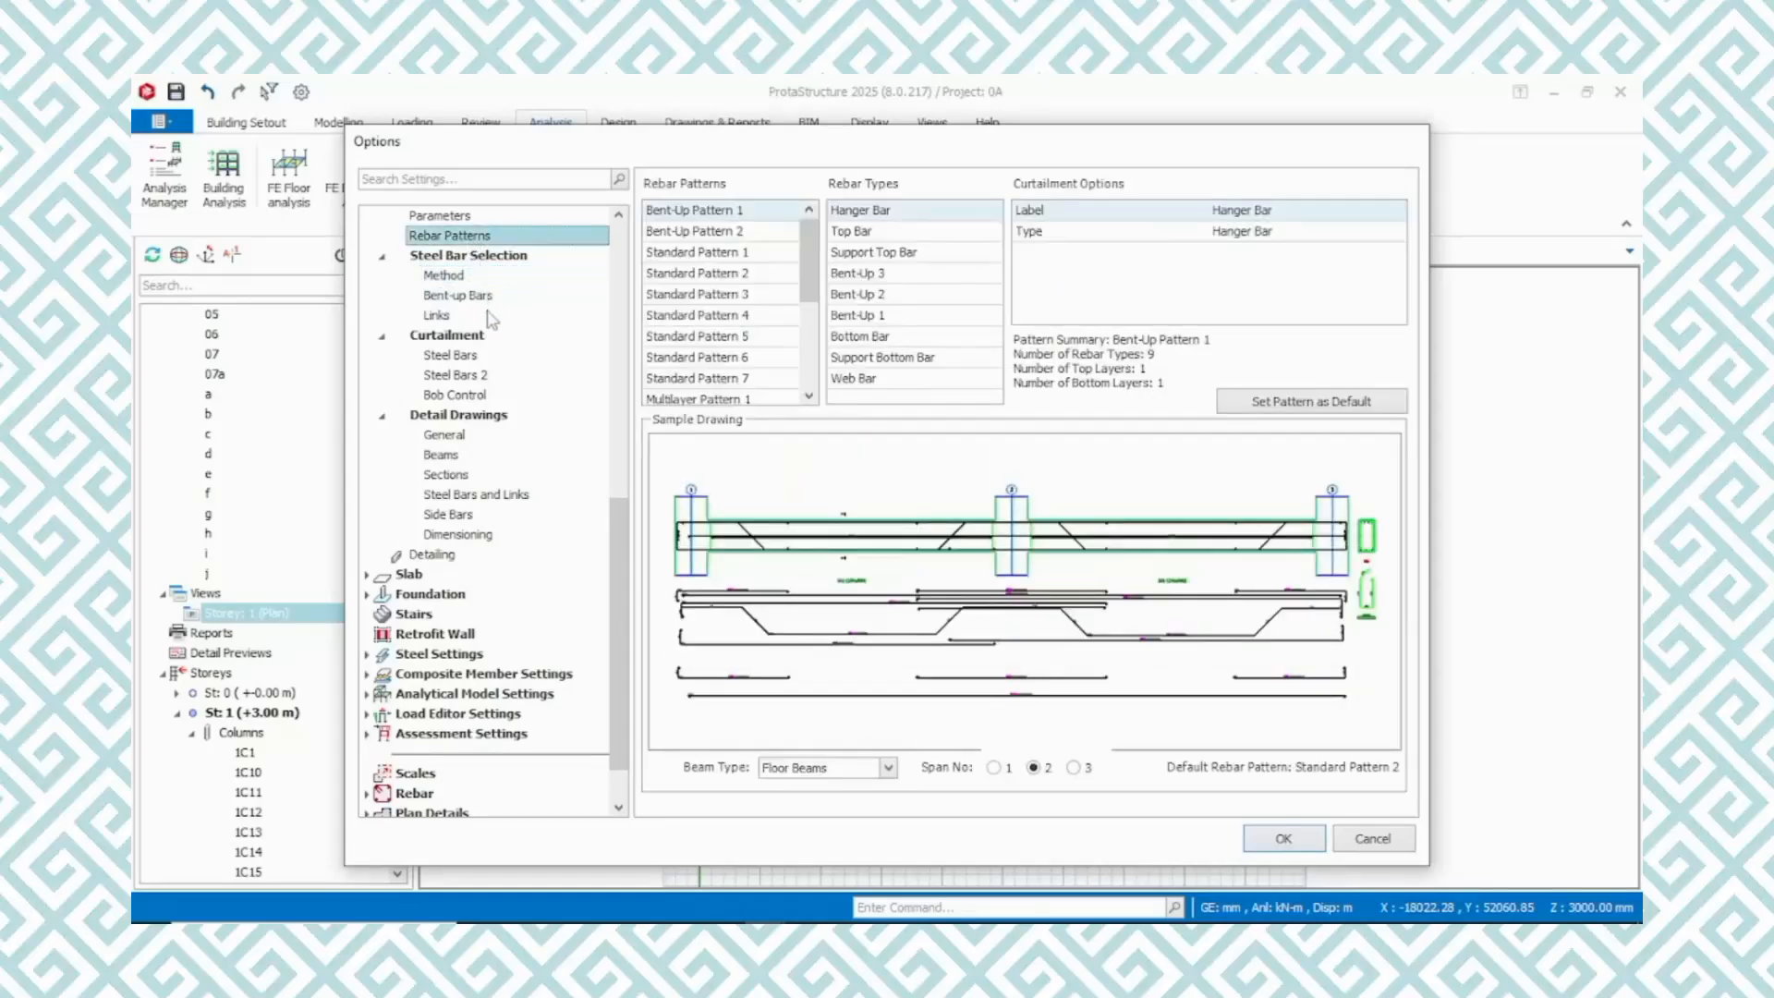
Set the floor beams' steel bar cut length to 9000 mm in the beam parameters
scroll(490, 321, "up", 3)
left_click(439, 394)
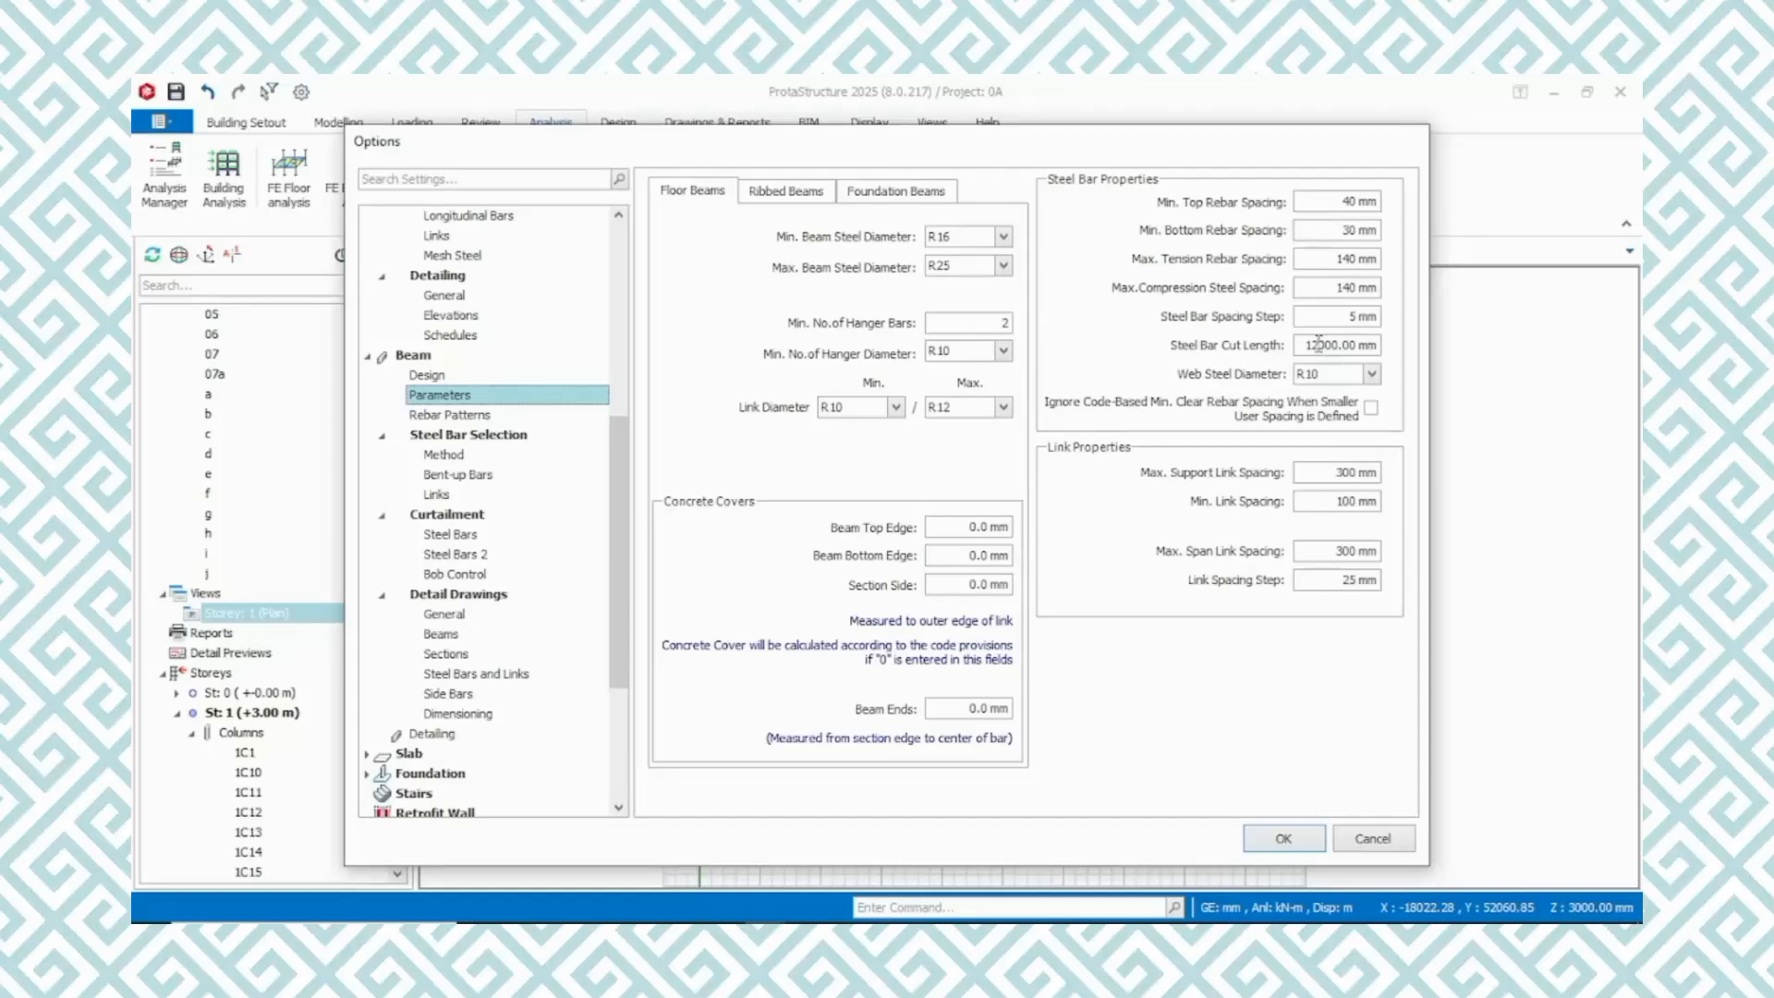
left_click_drag(1319, 343, 1281, 350)
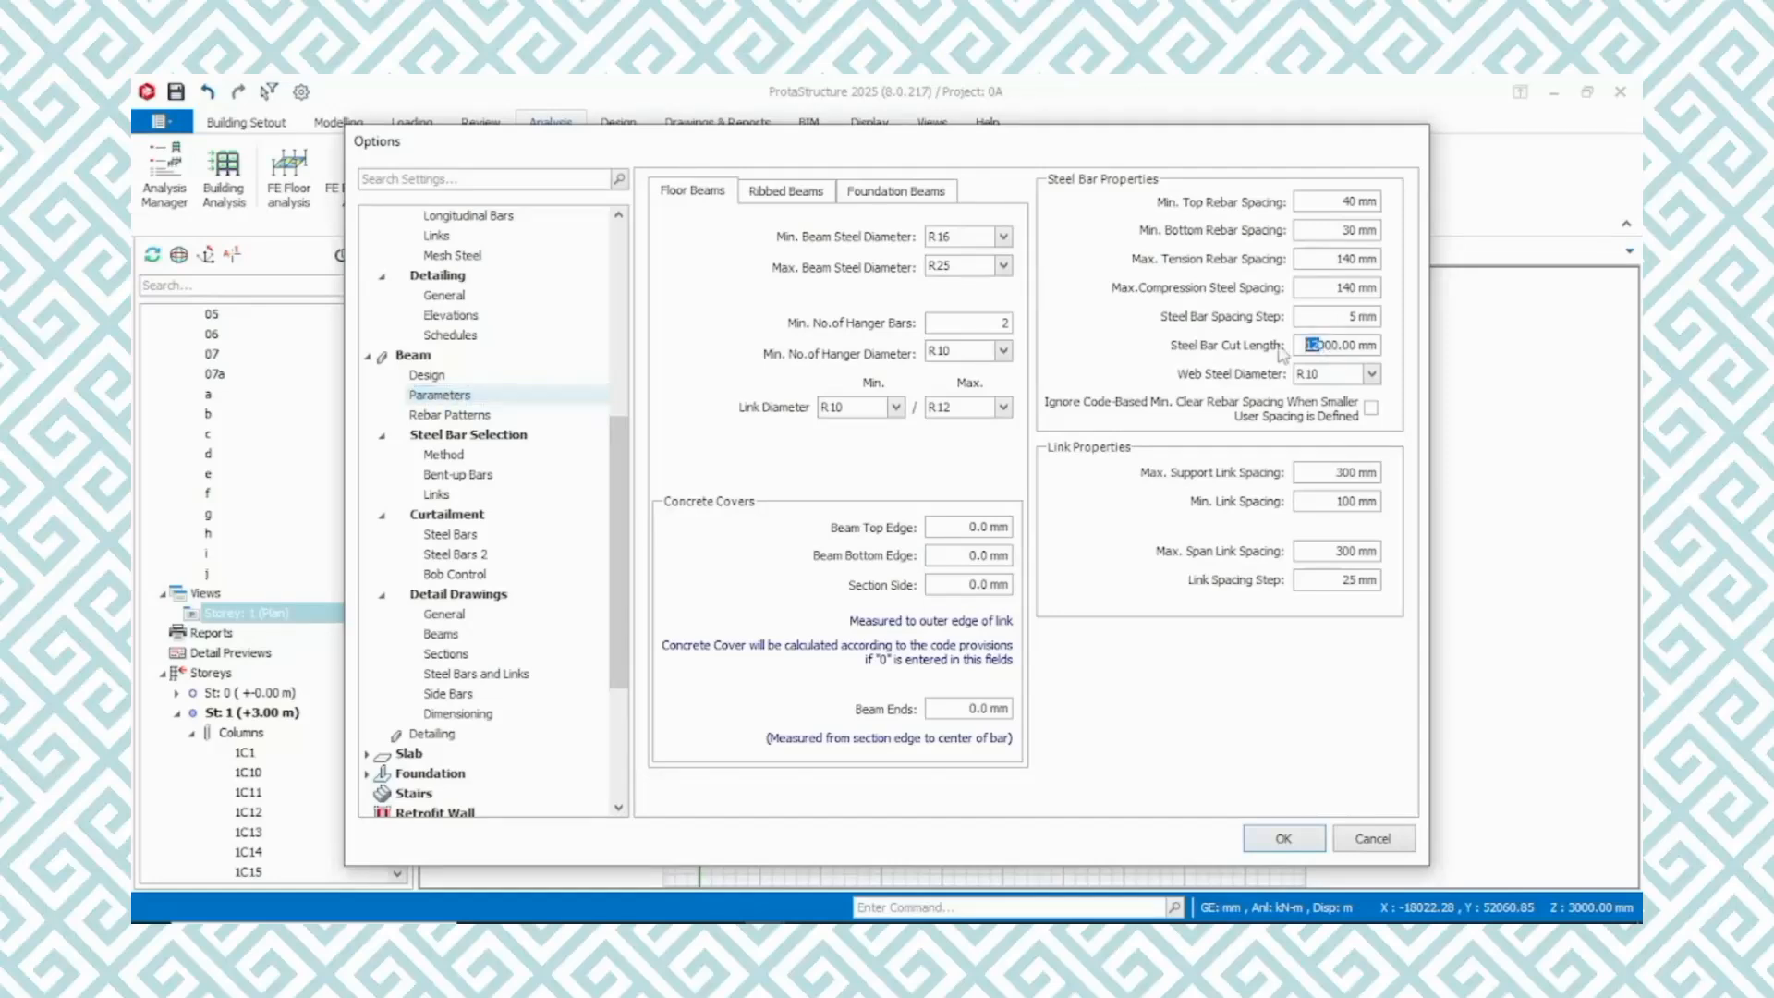
type("9")
In the slab rebar settings, set the slab steel bars cut length to 9000 mm and the minimum steel bar size to R12
scroll(508, 636, "down", 4)
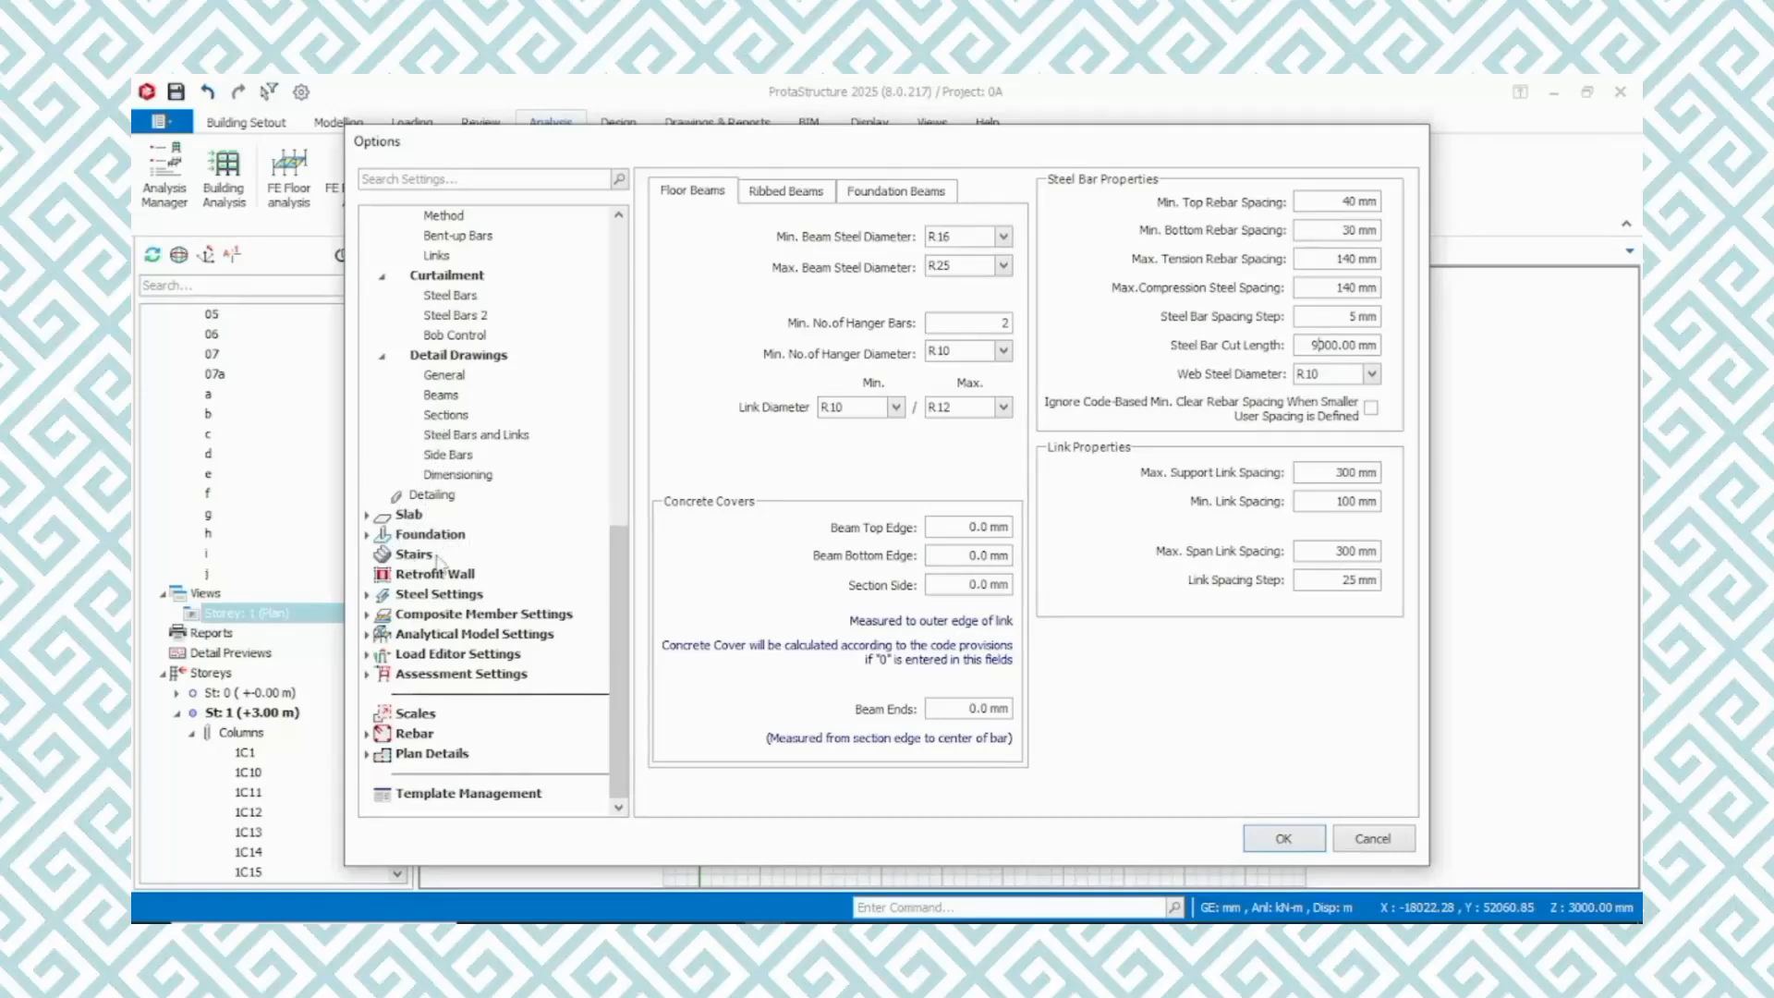
left_click(410, 514)
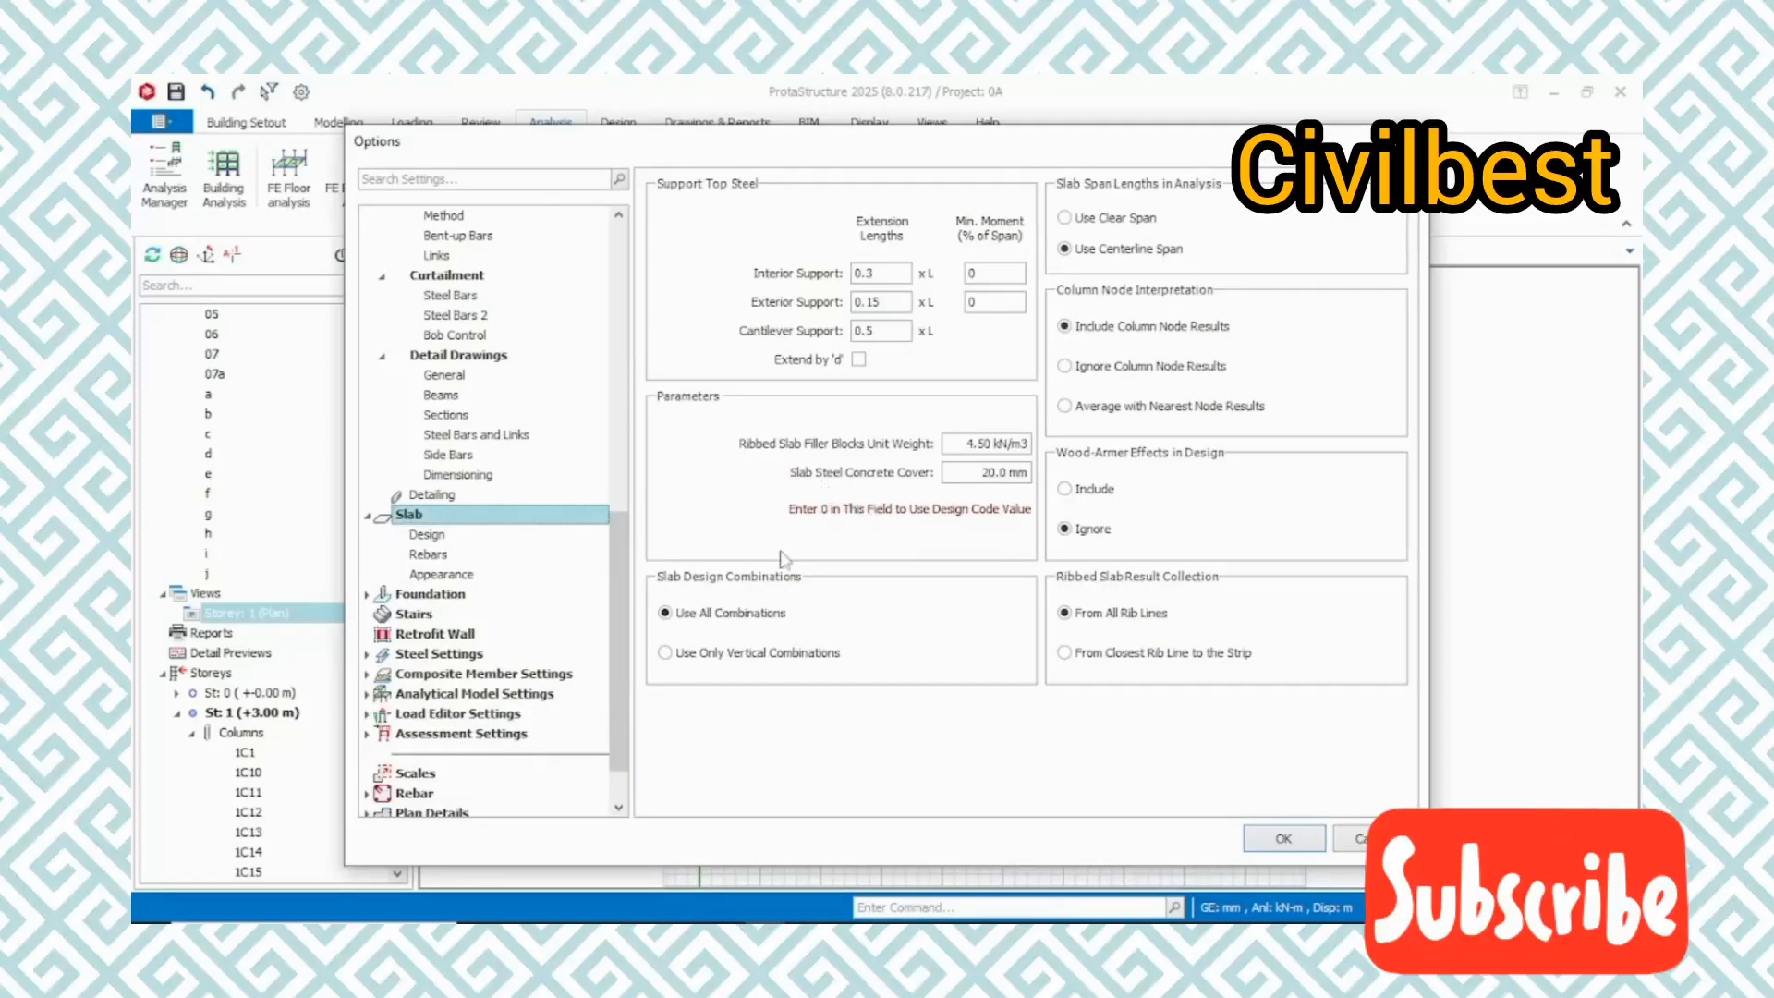
left_click(451, 536)
left_click(430, 555)
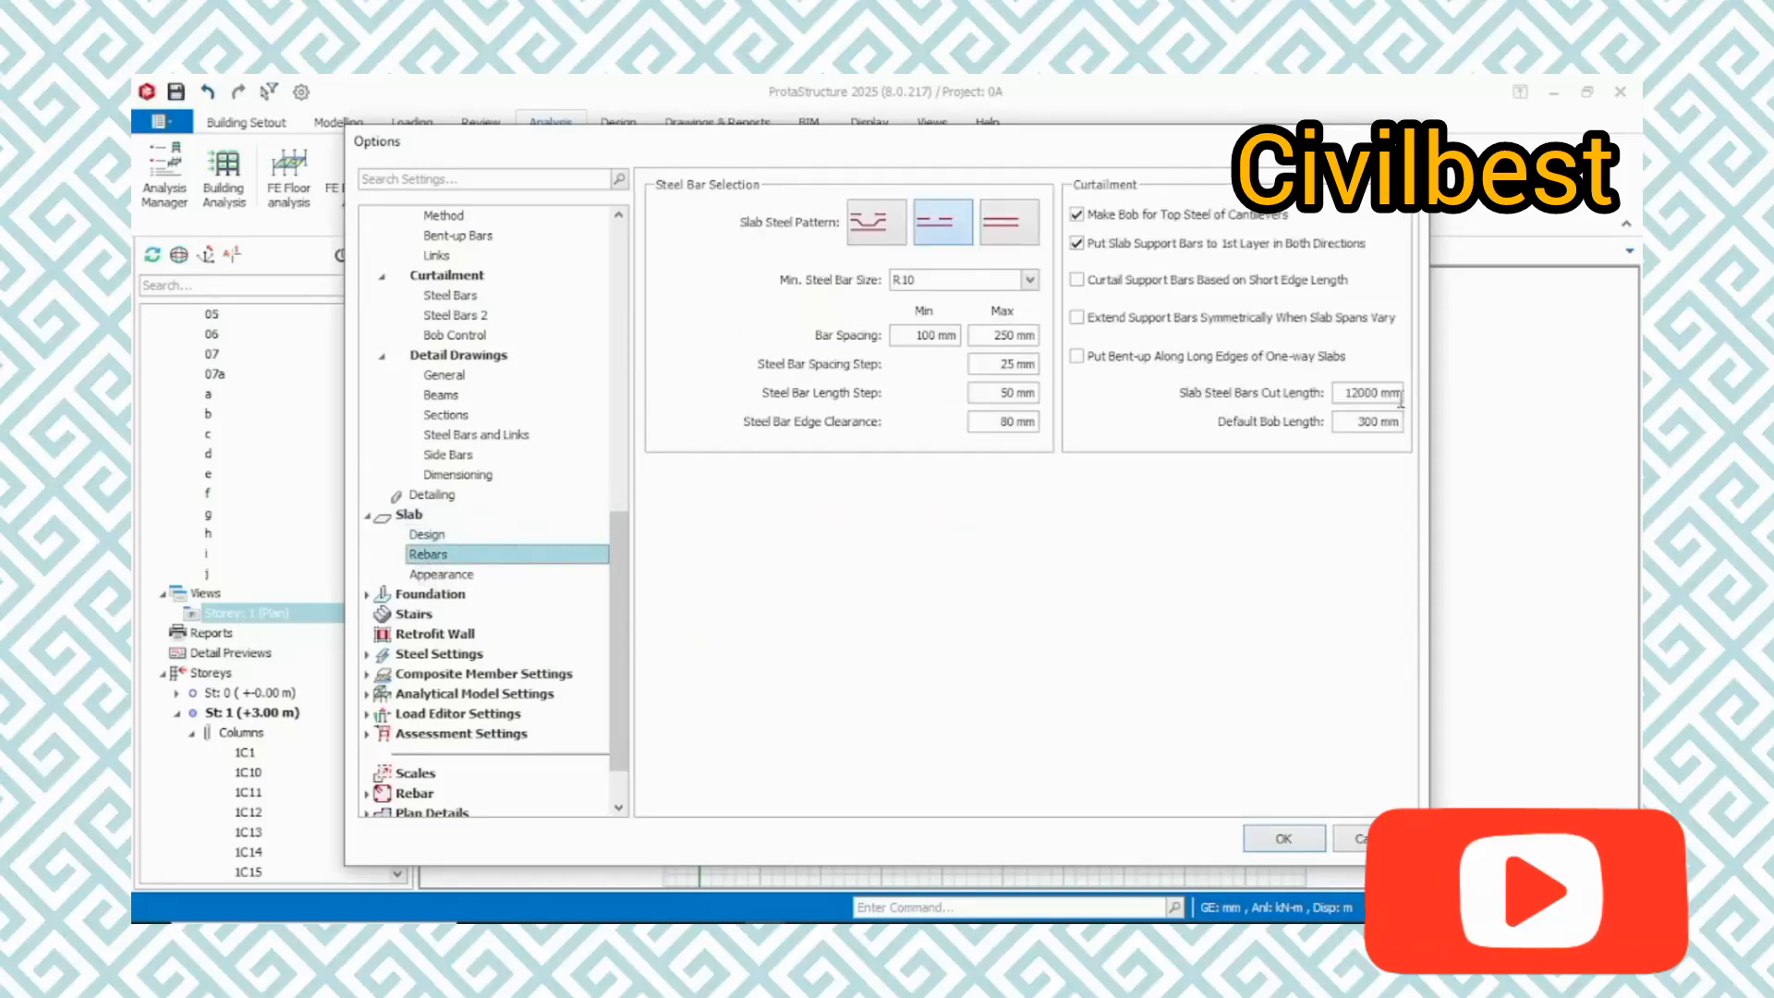
left_click_drag(1356, 391, 1322, 389)
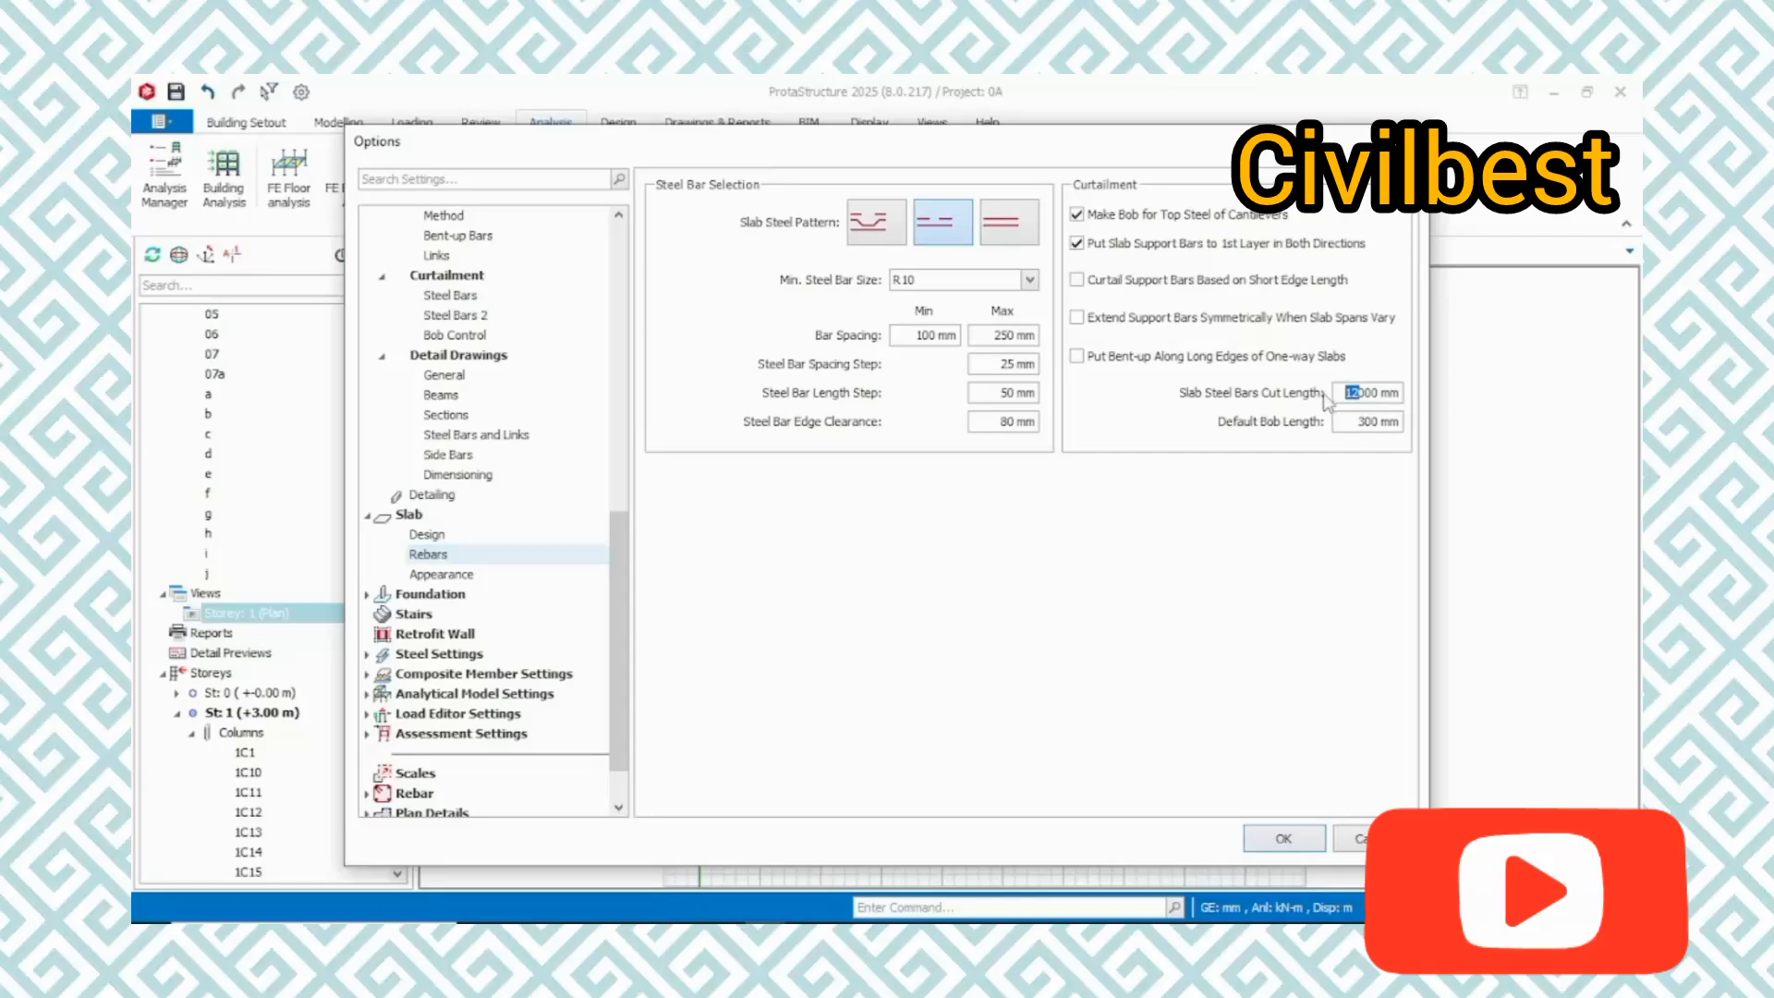
type("9")
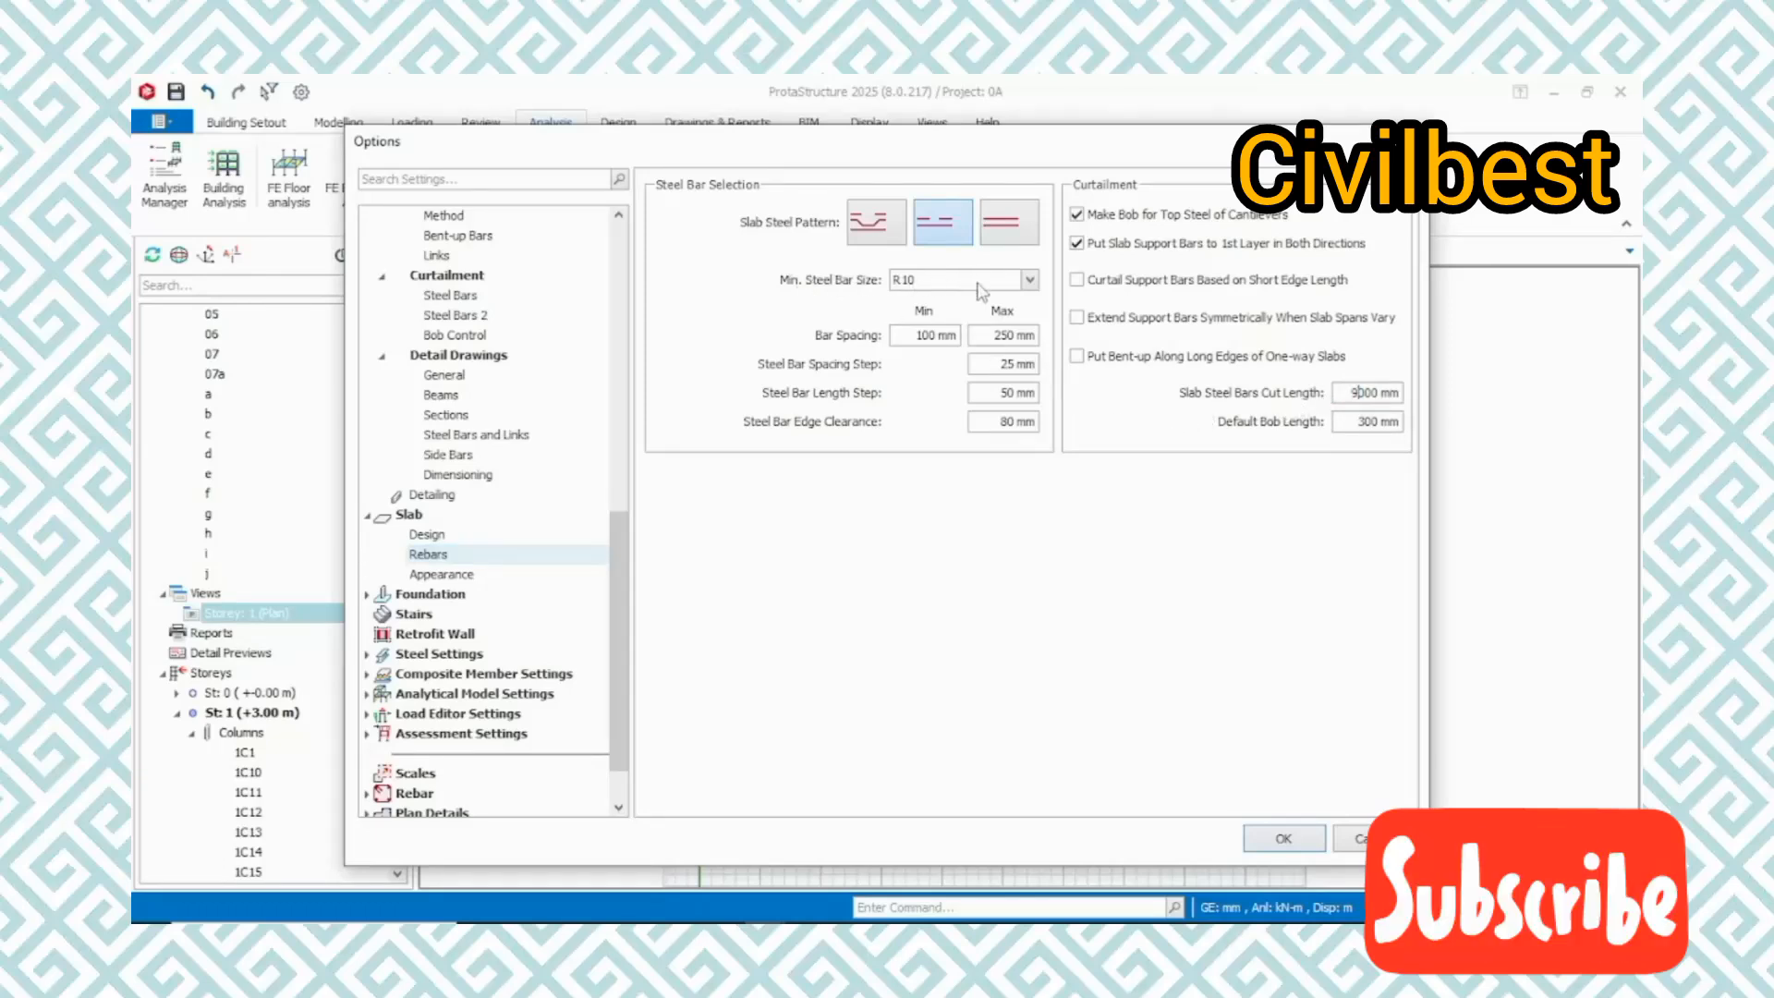
left_click(1028, 280)
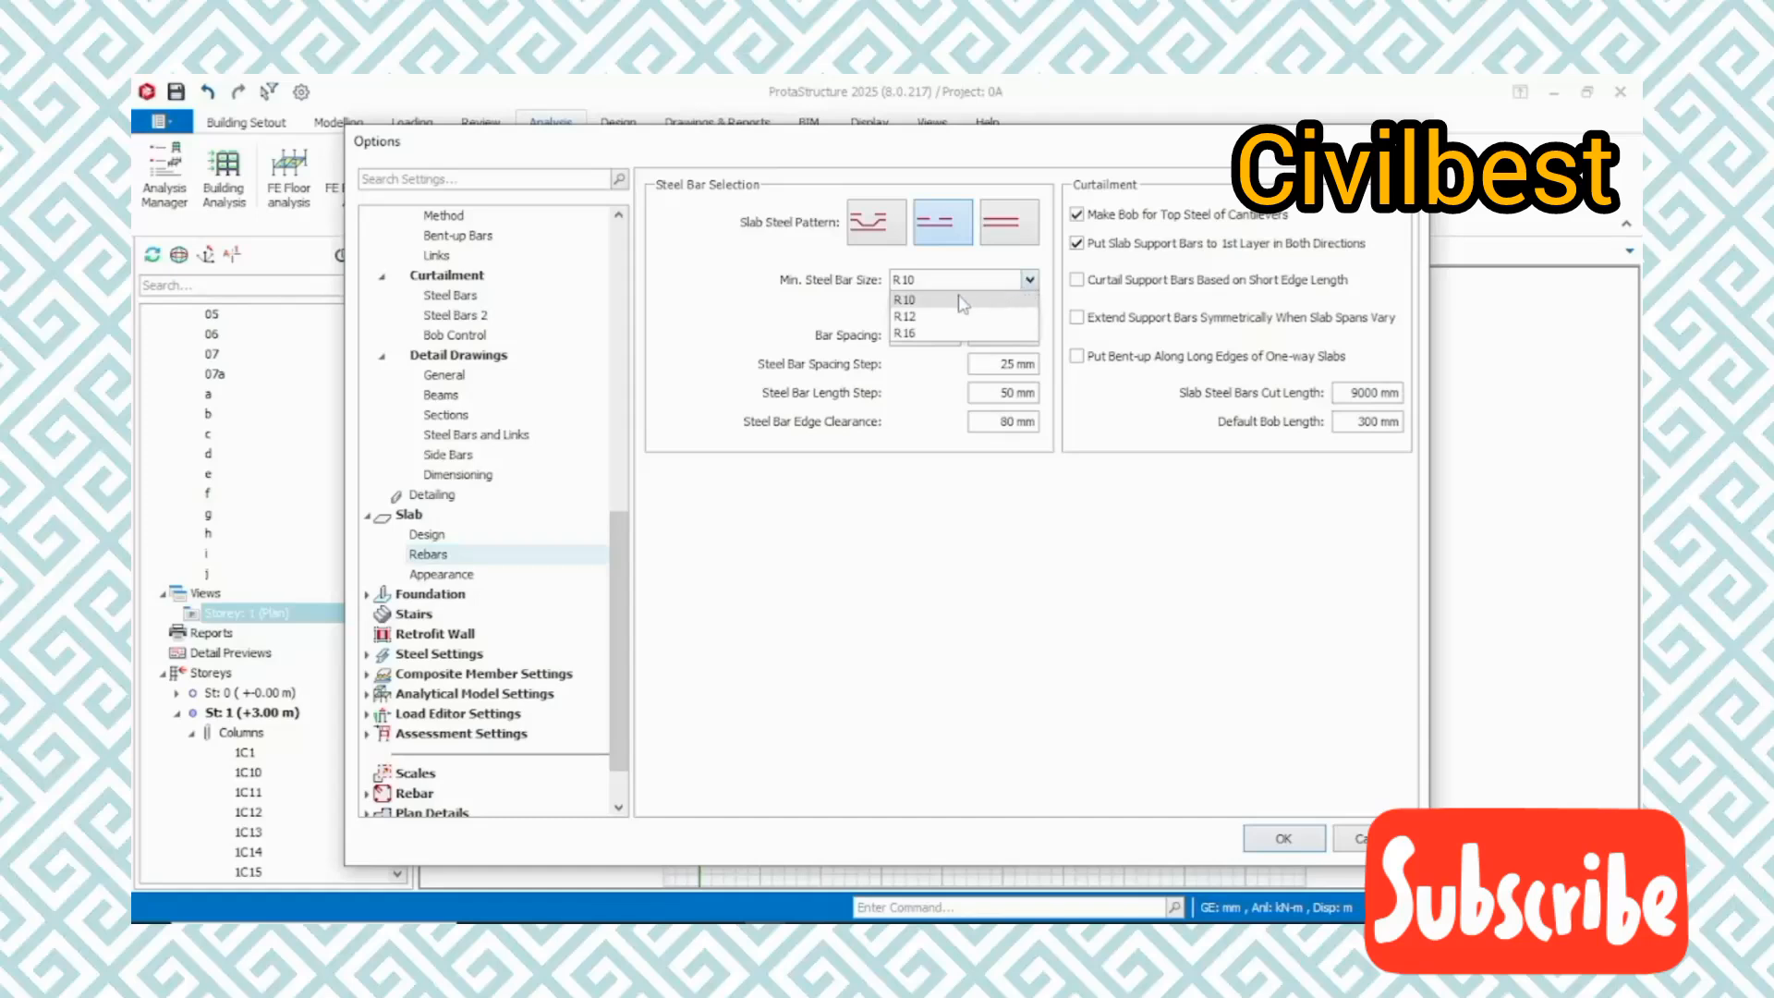
left_click(924, 317)
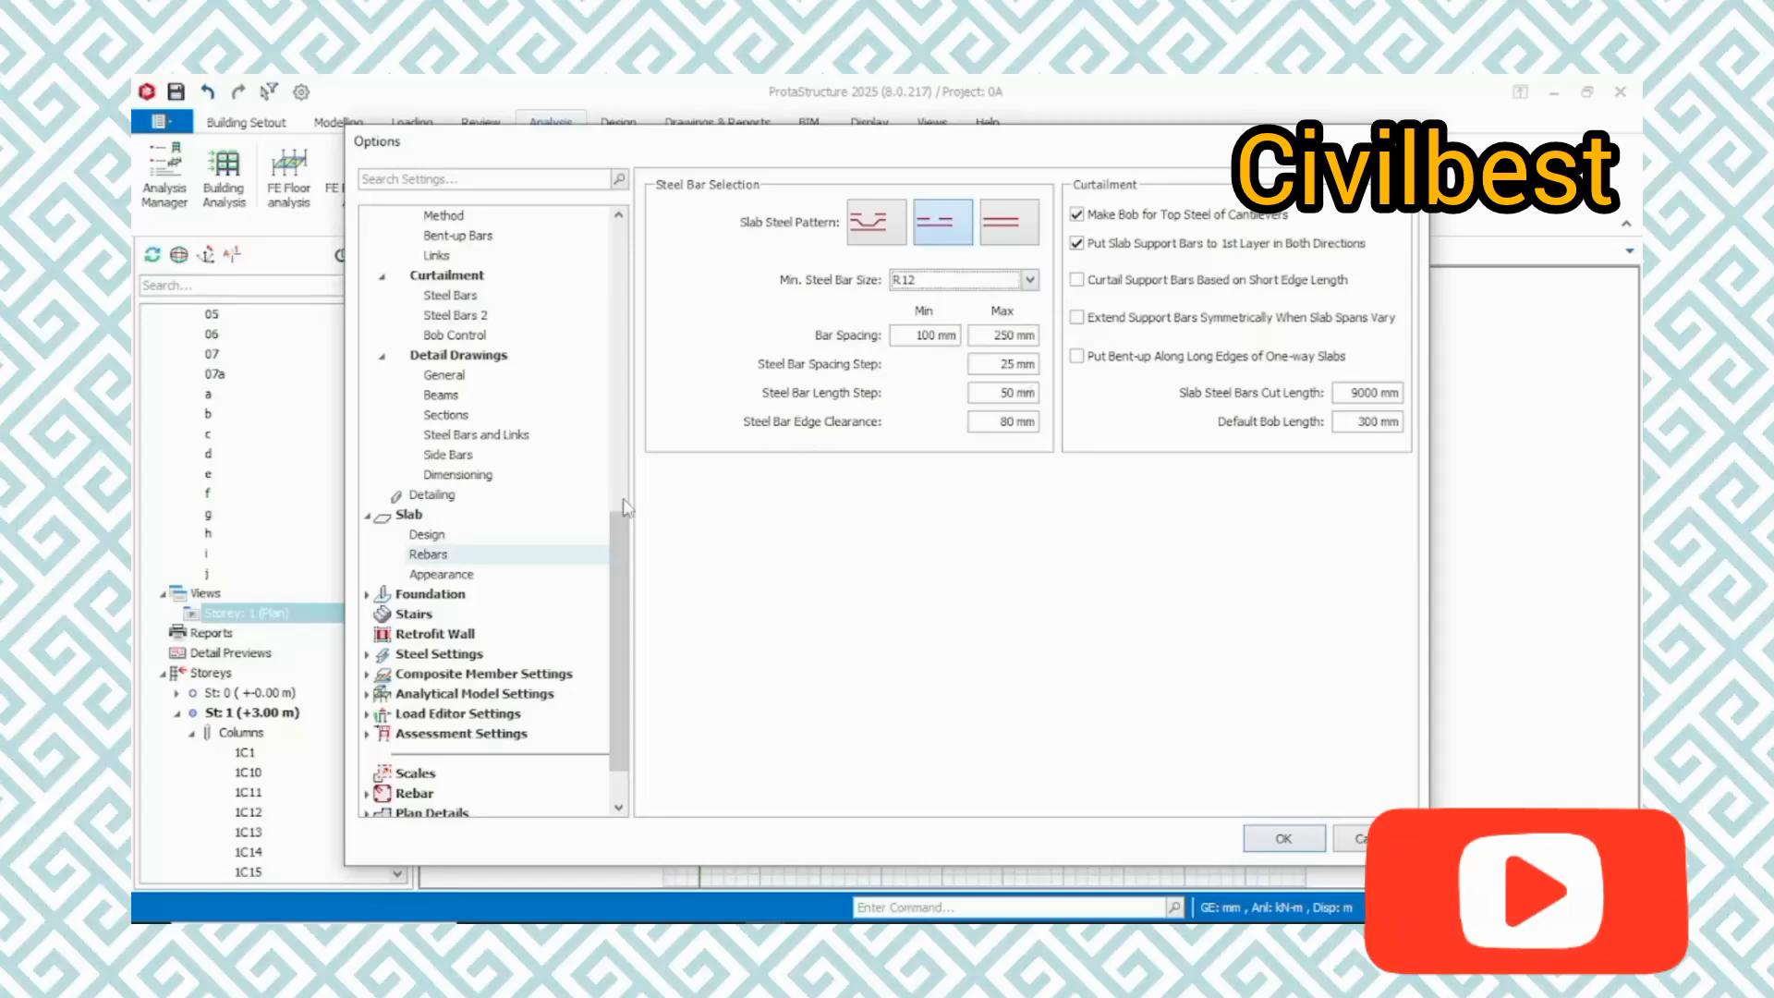
Enable Print Steel Bar Total Length and Print Alternative Layer Information in the slab appearance settings
left_click(451, 575)
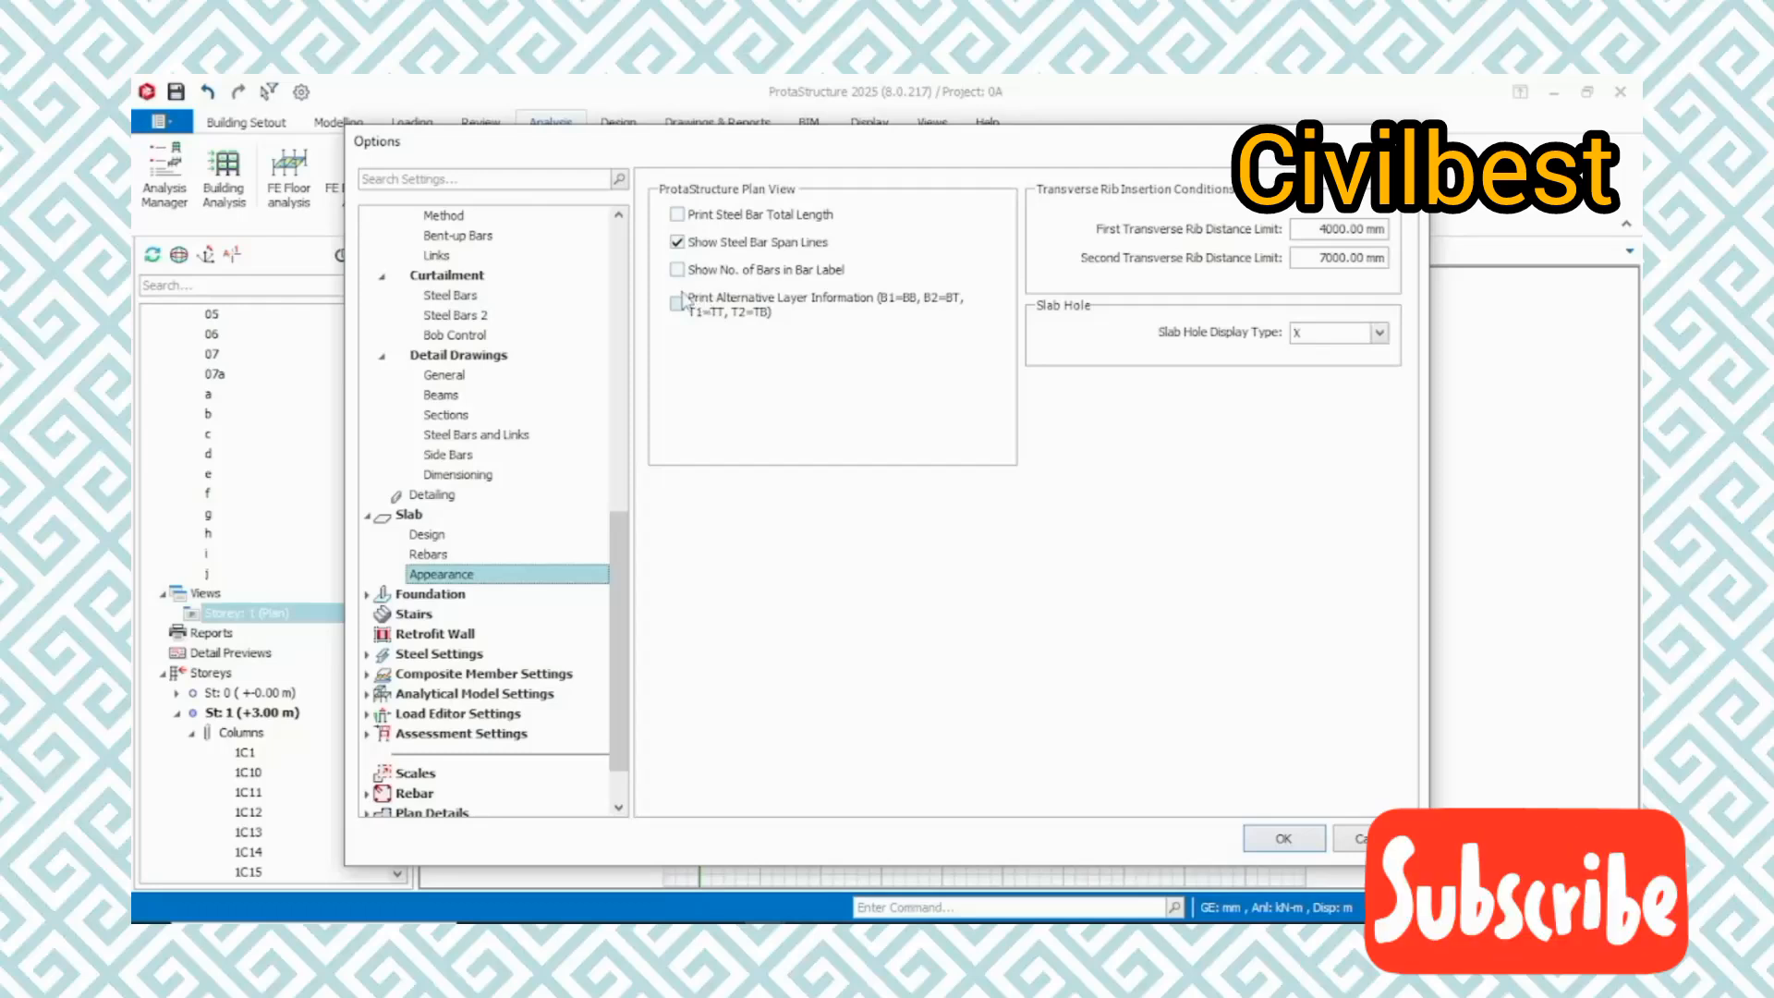
left_click(679, 213)
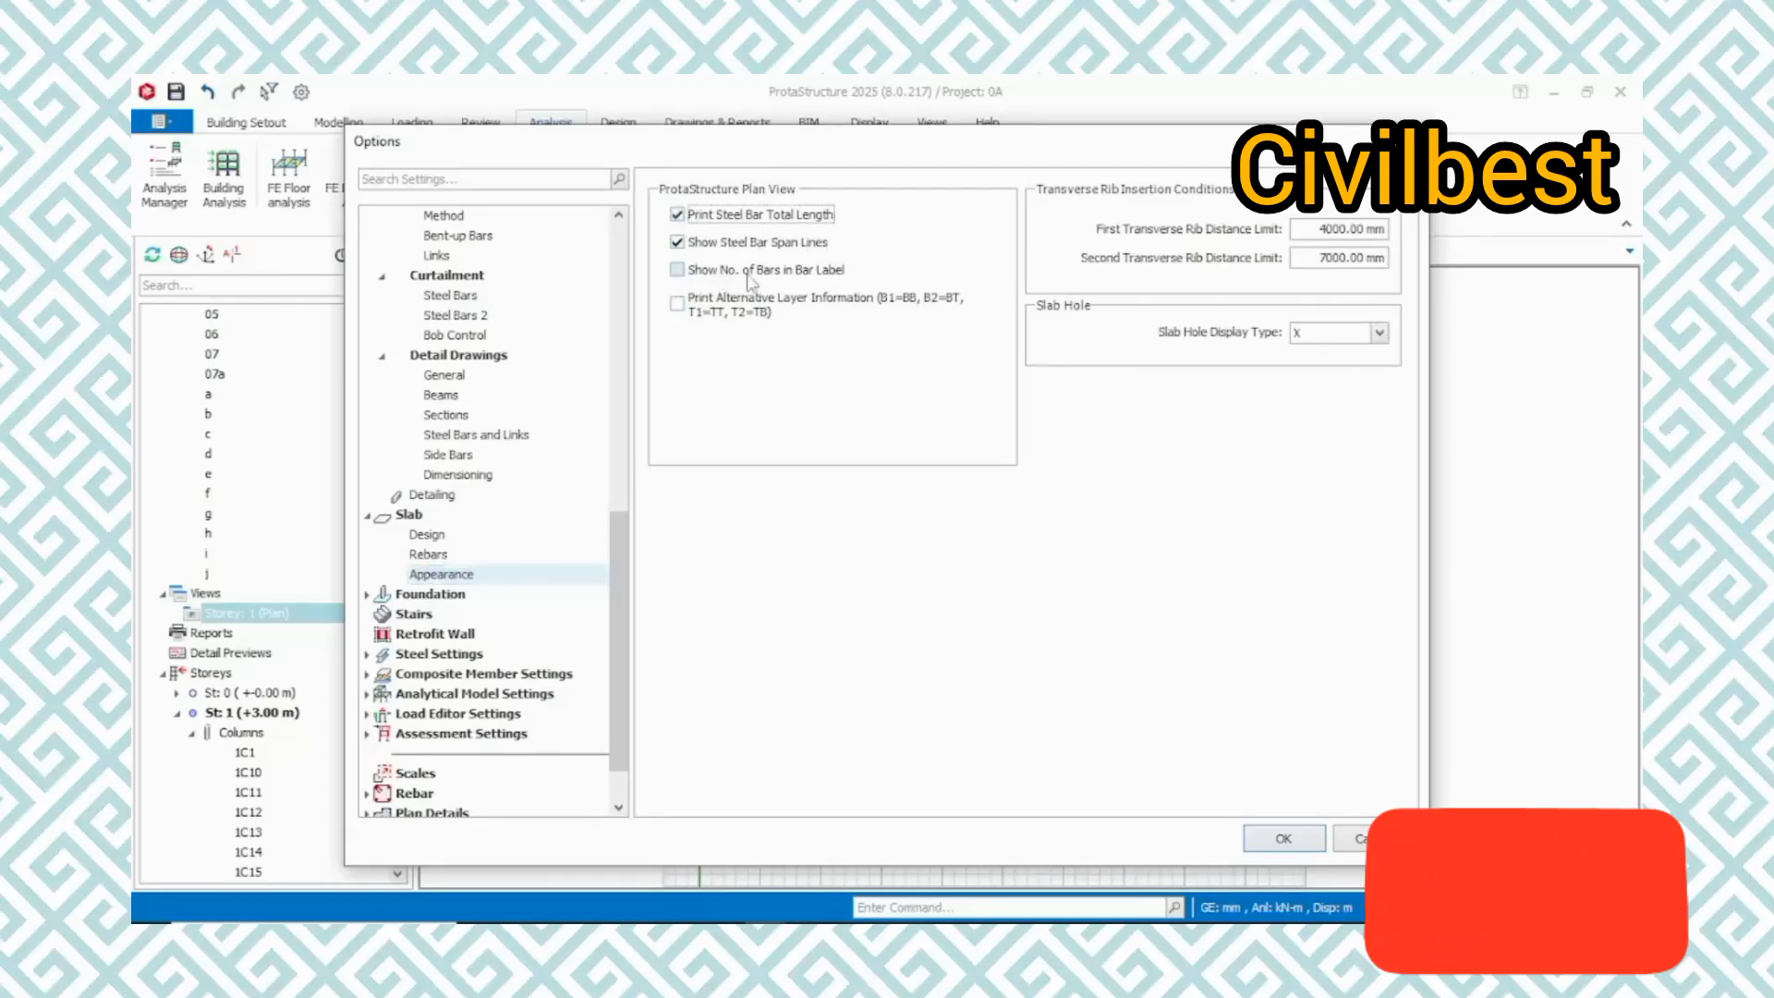
left_click(677, 303)
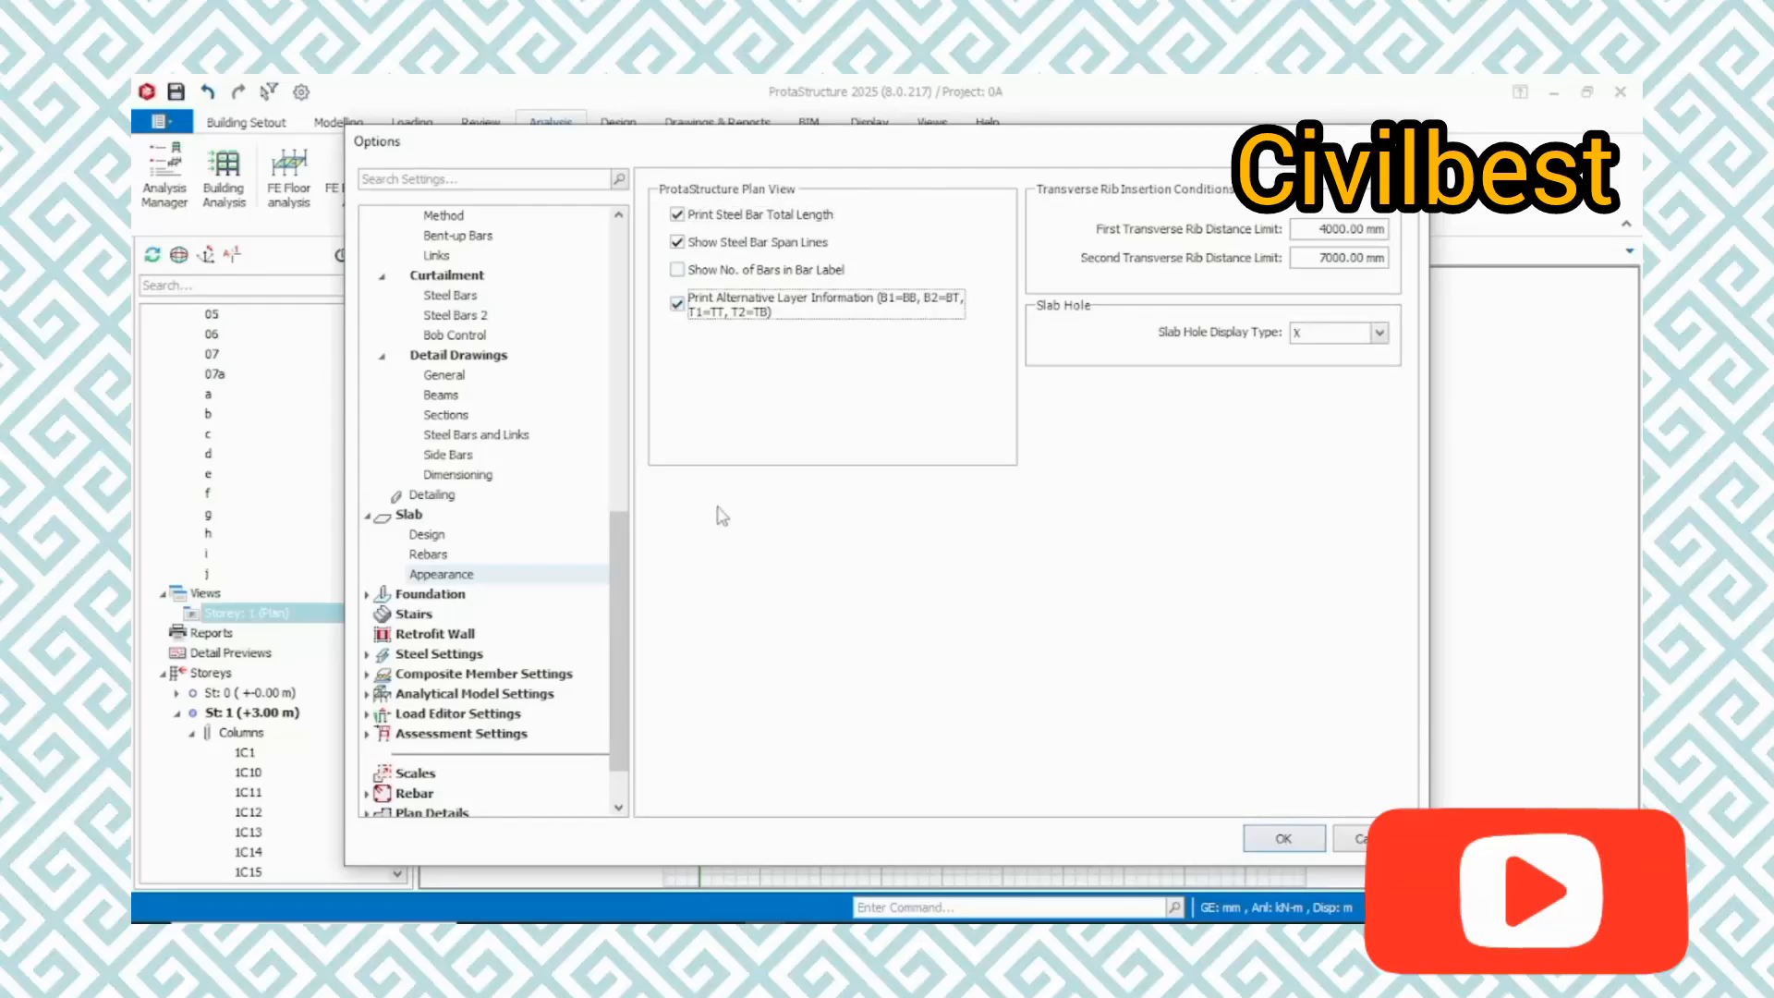
Apply the changed options to the project and save it
scroll(462, 620, "down", 1)
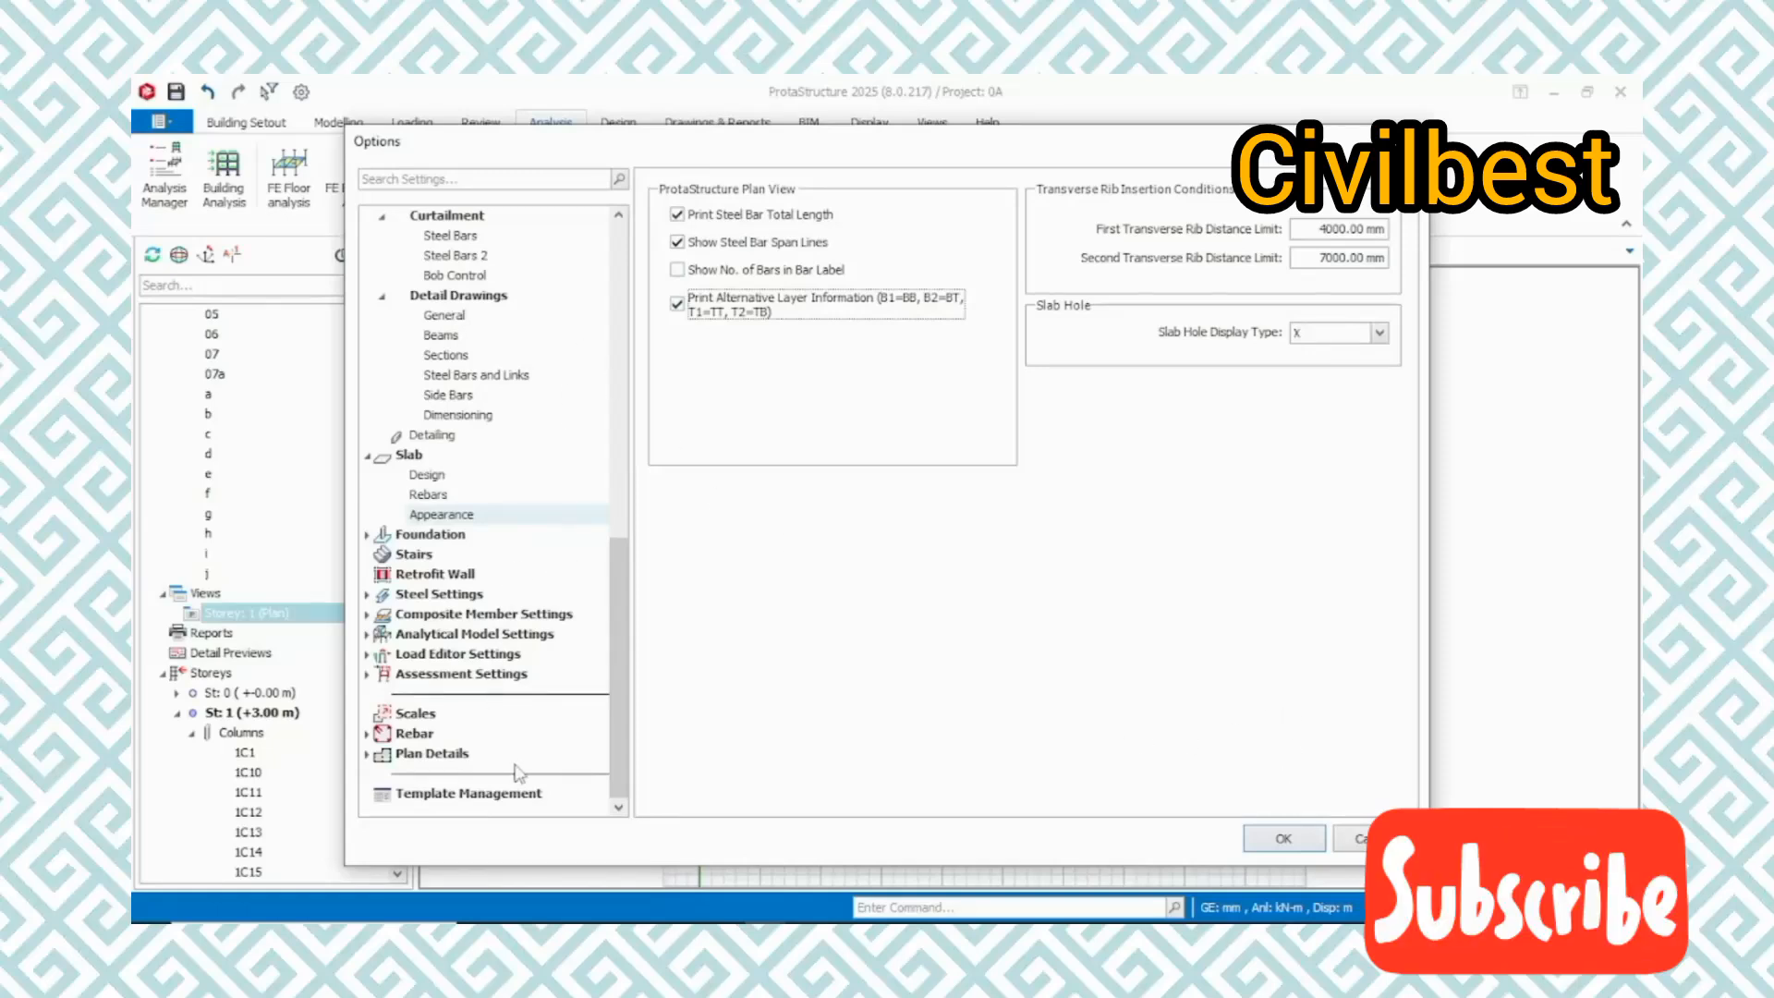
scroll(484, 528, "up", 8)
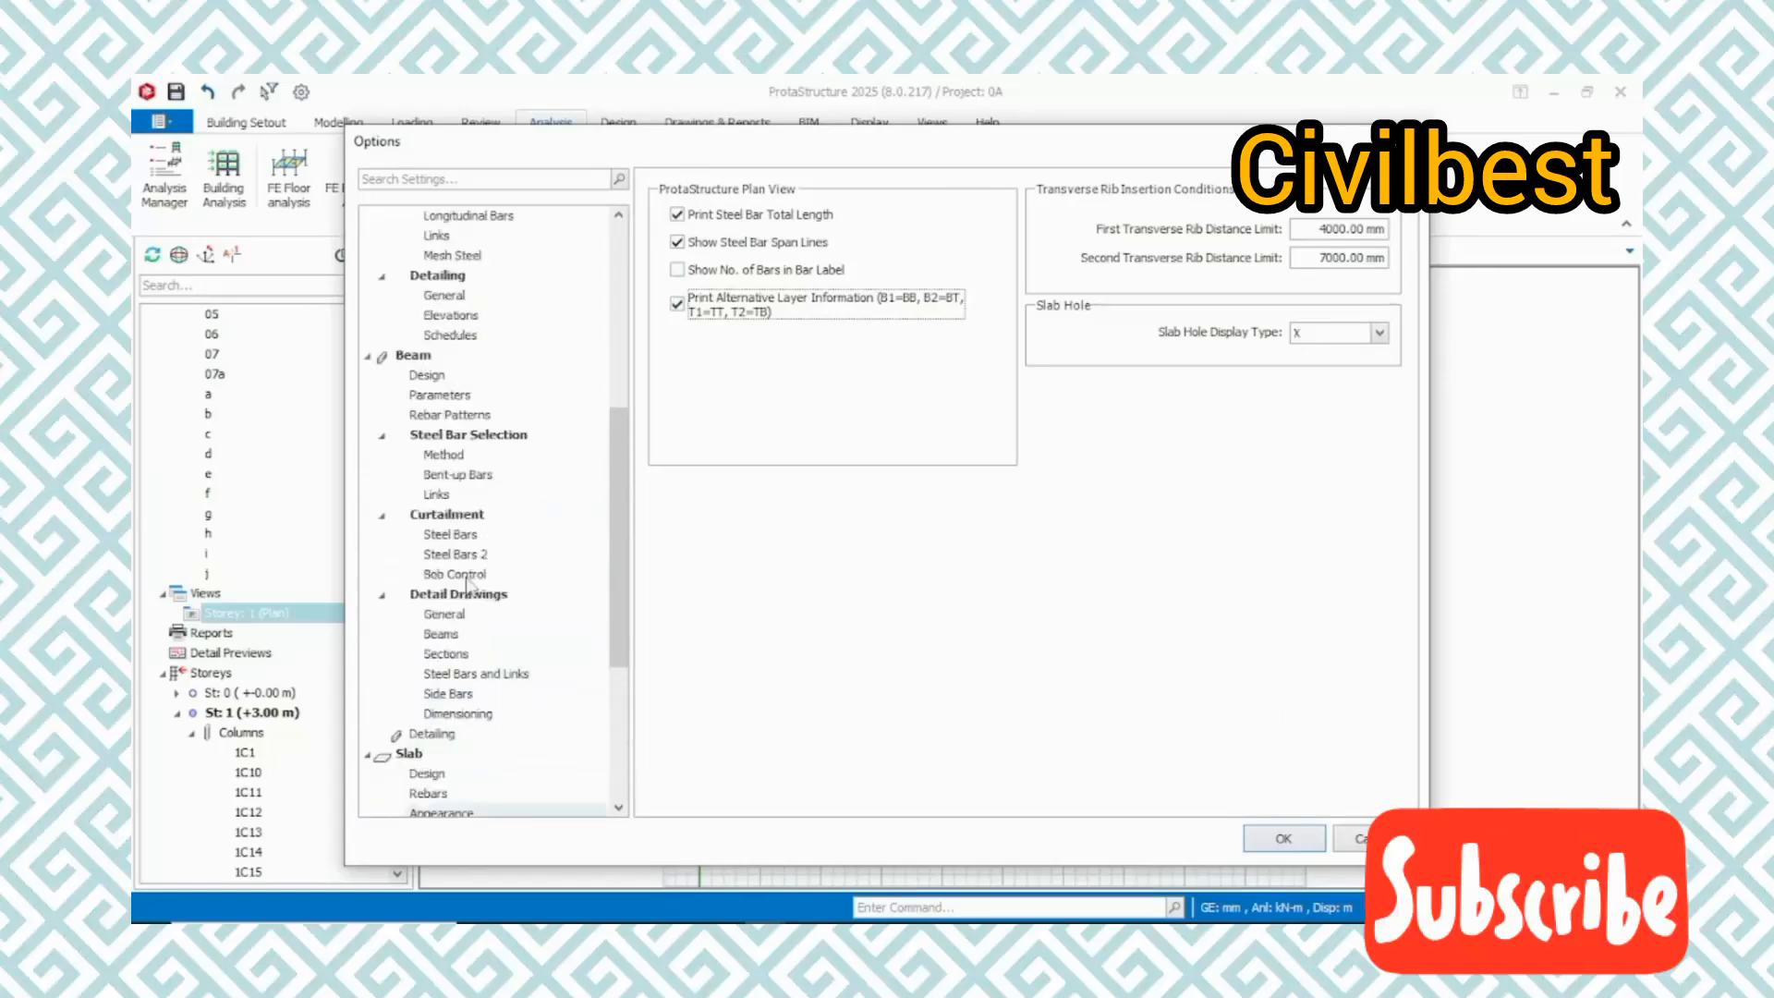
scroll(482, 527, "up", 4)
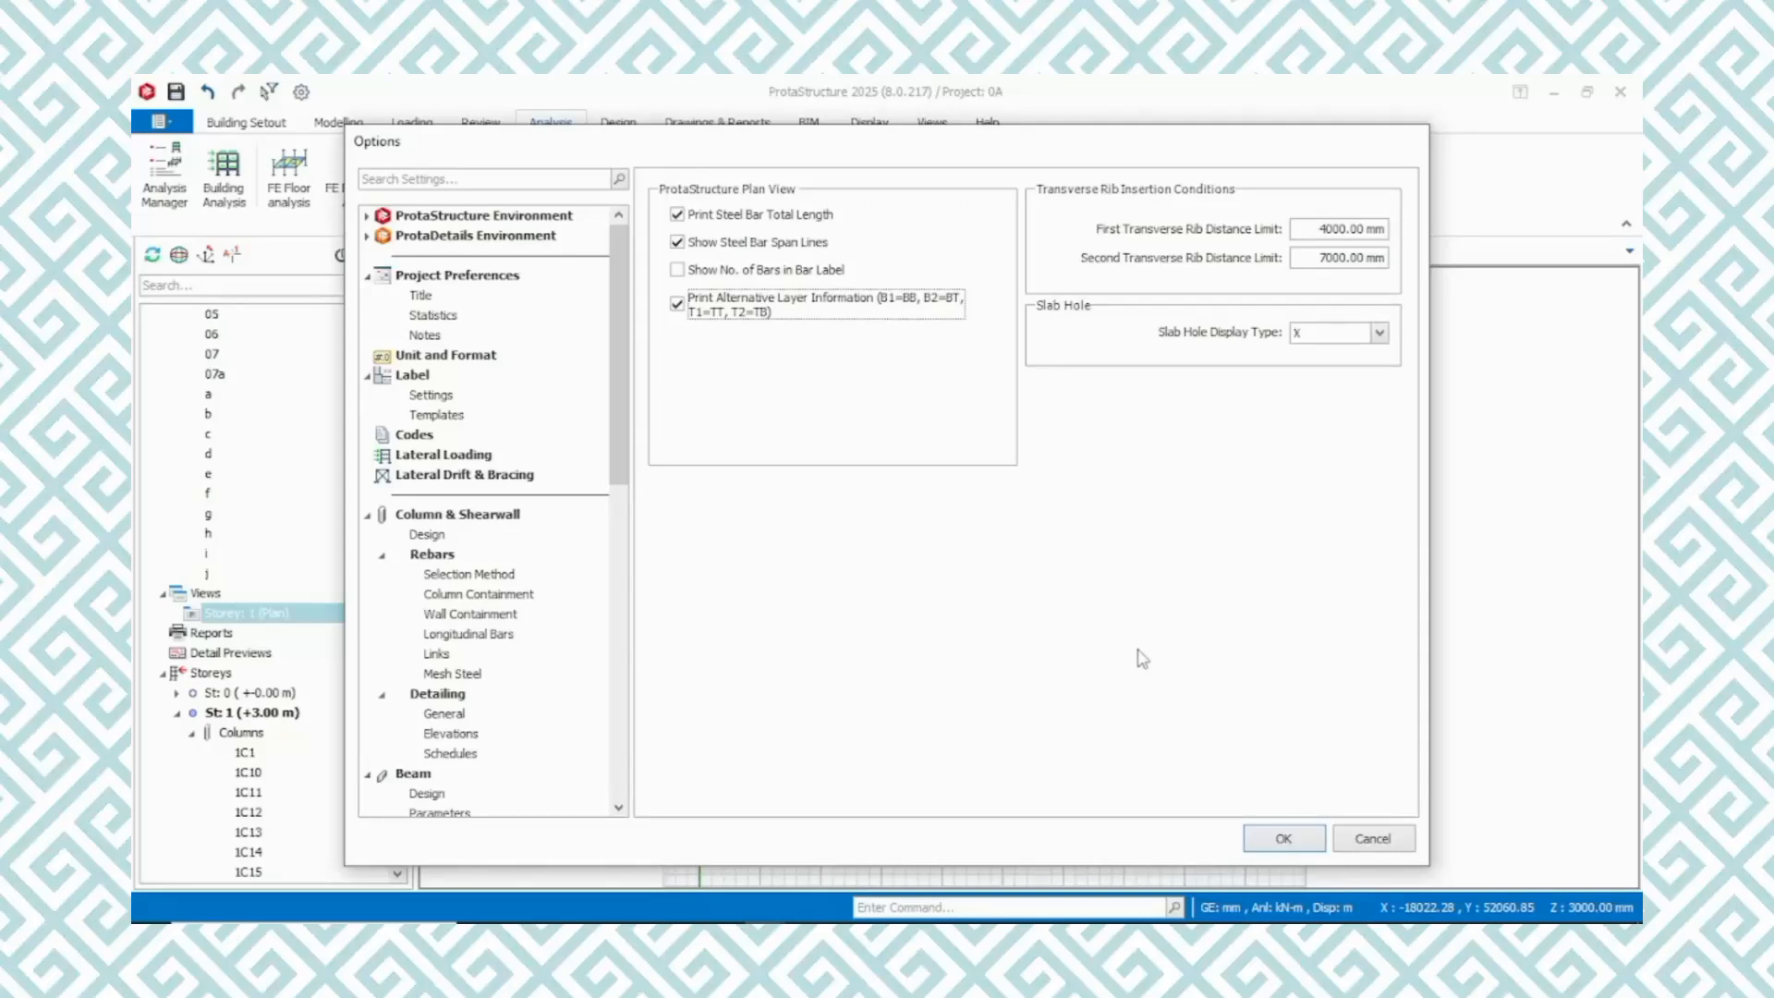
left_click(1283, 838)
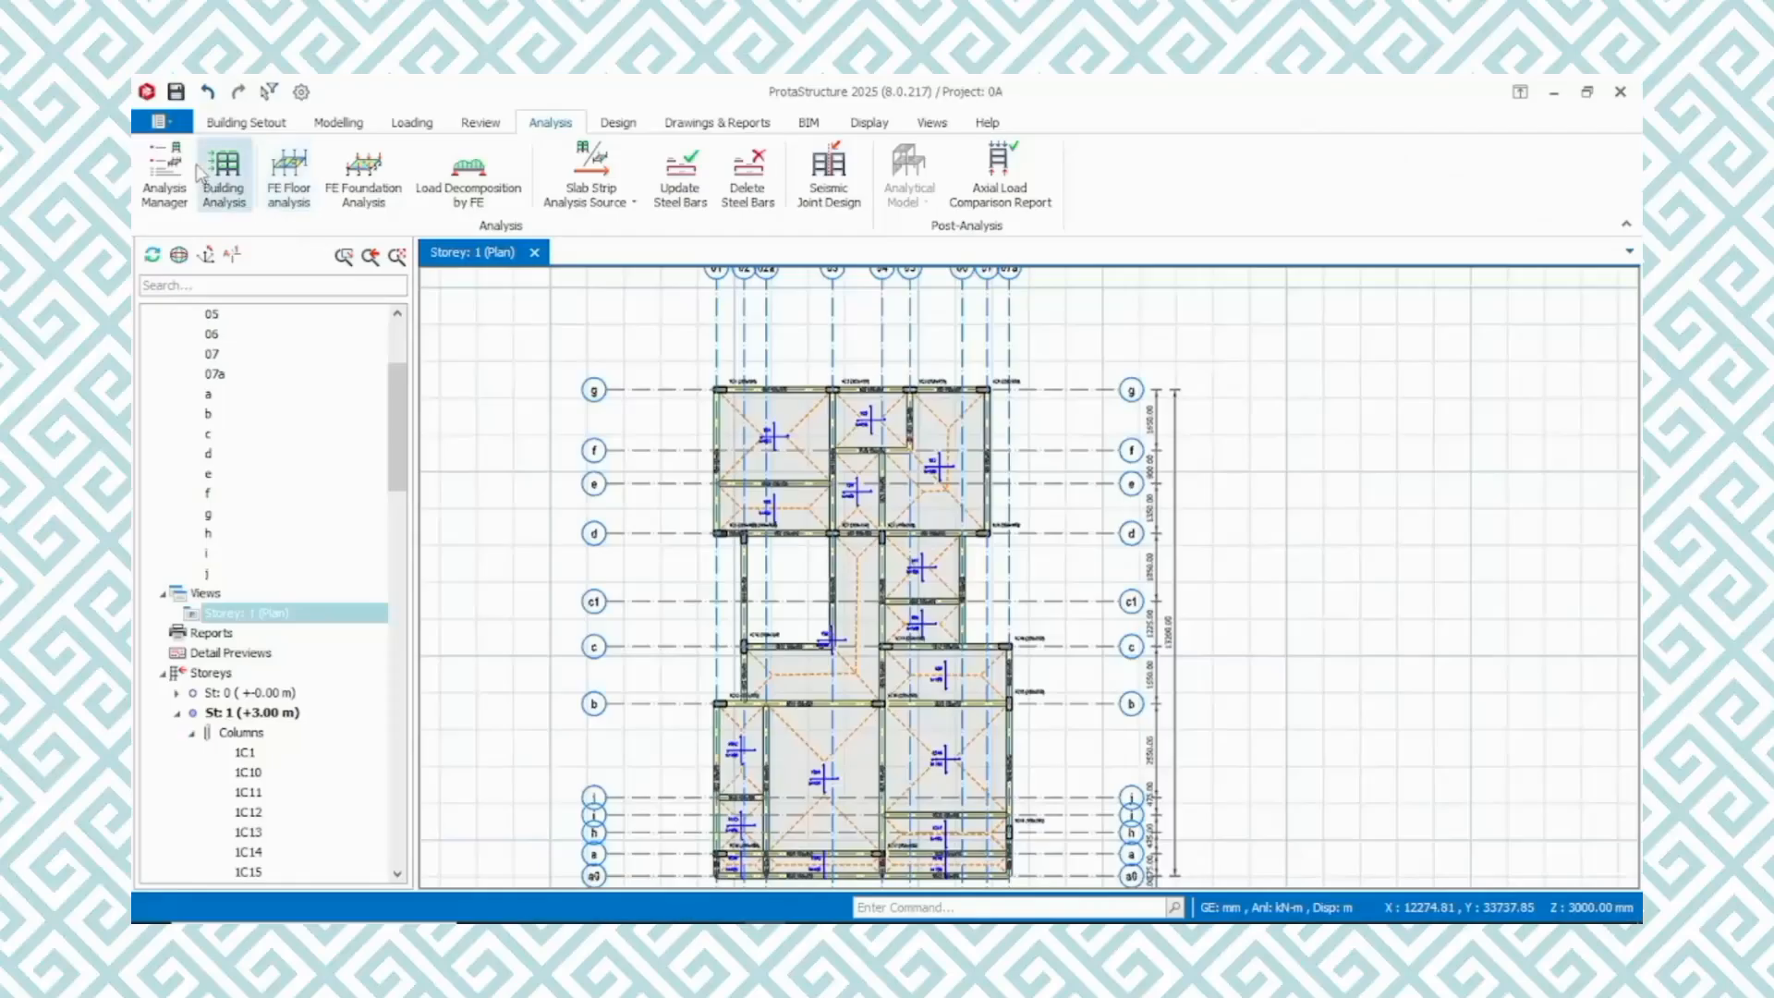
left_click(175, 91)
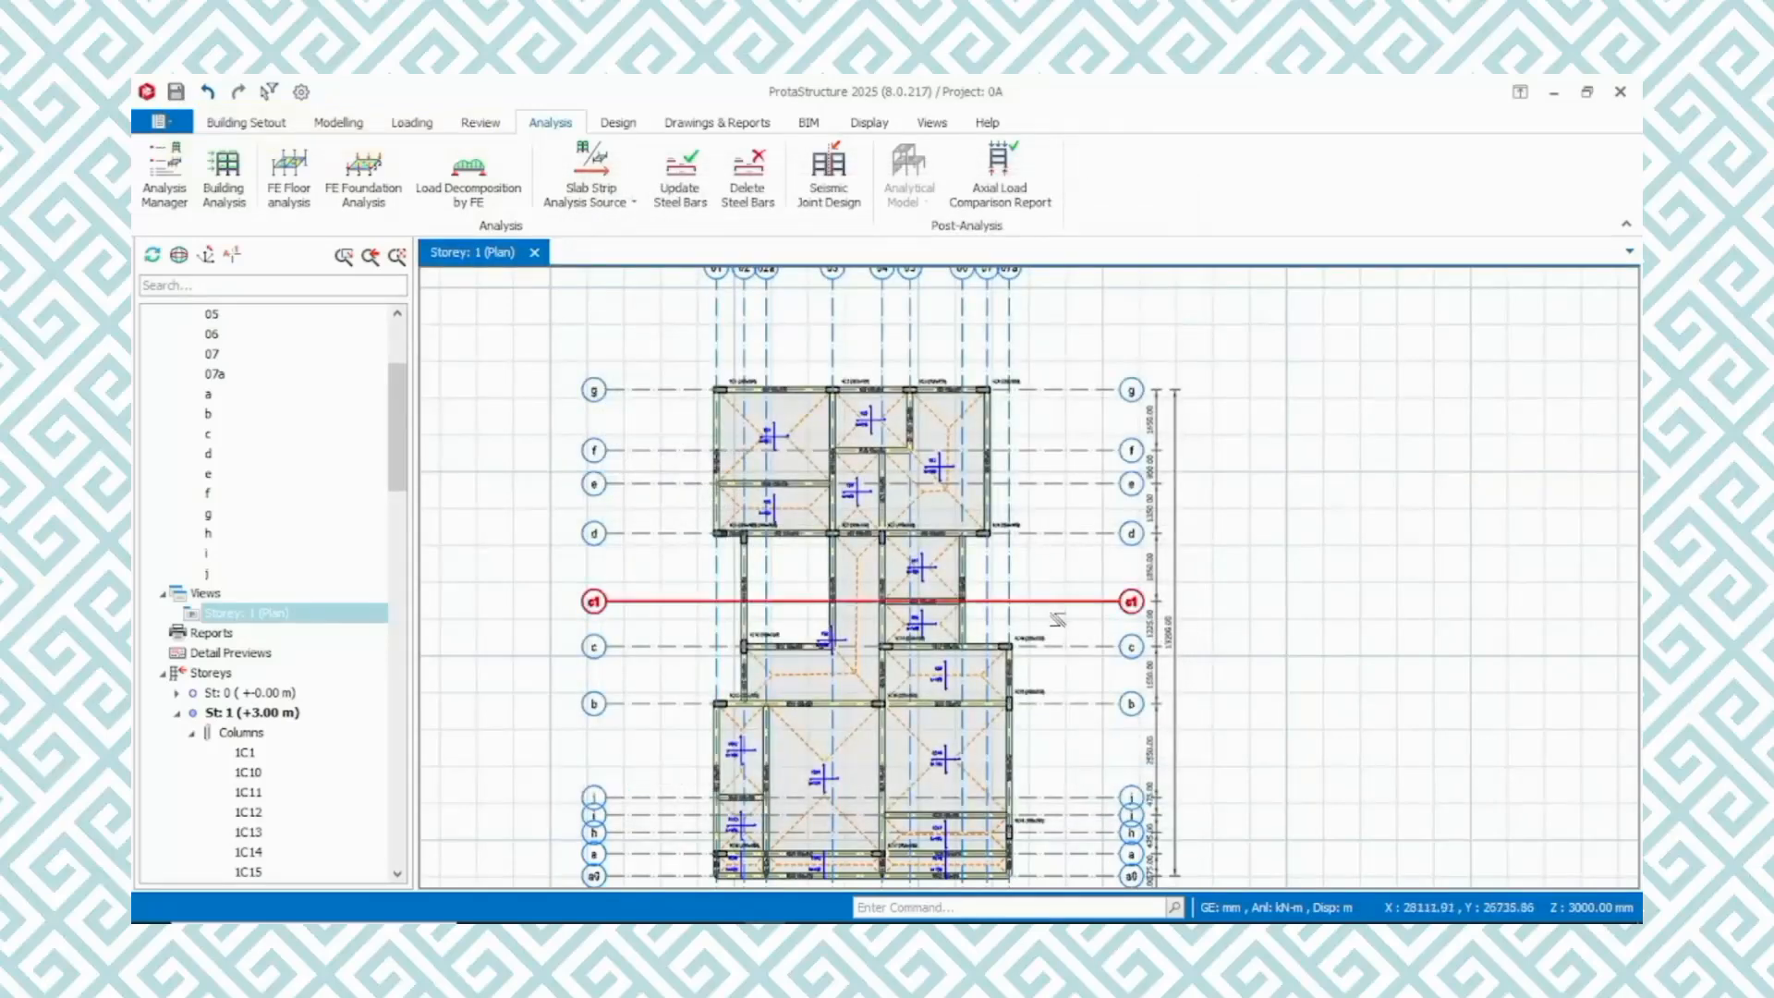
Show Storey 1 in 3D and rotate the model to a side view to inspect the frame
scroll(1063, 612, "up", 3)
key("F10")
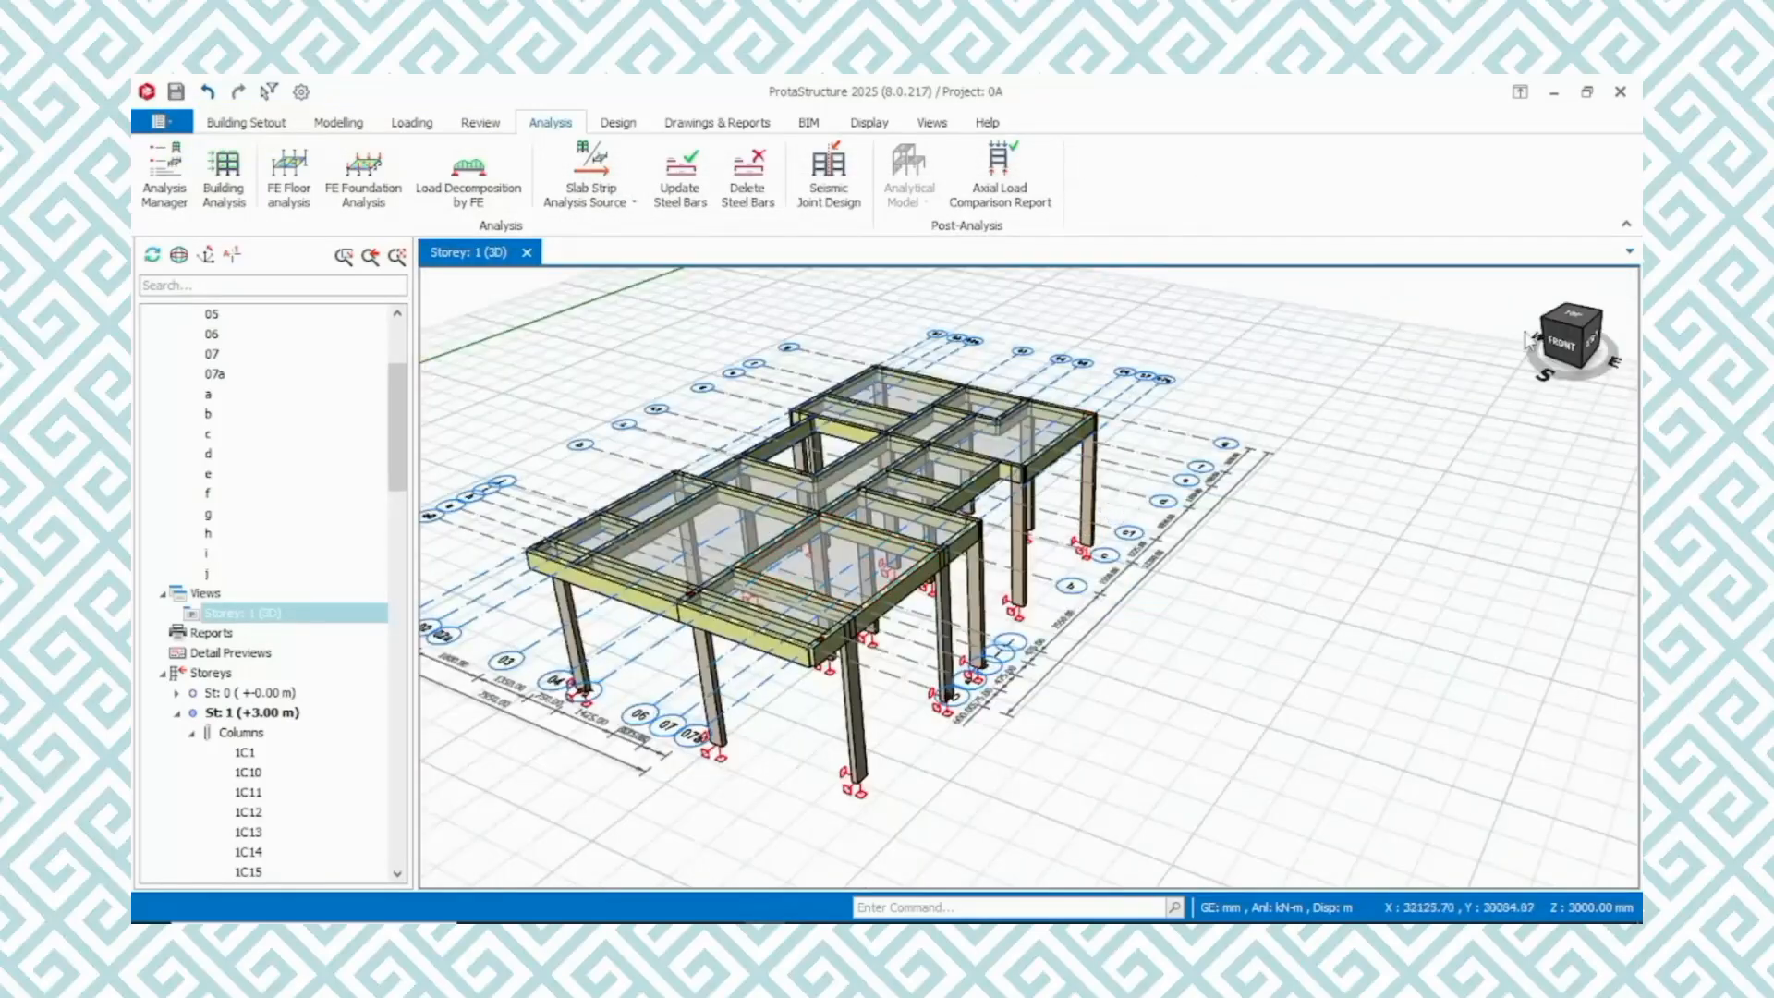
left_click(1568, 340)
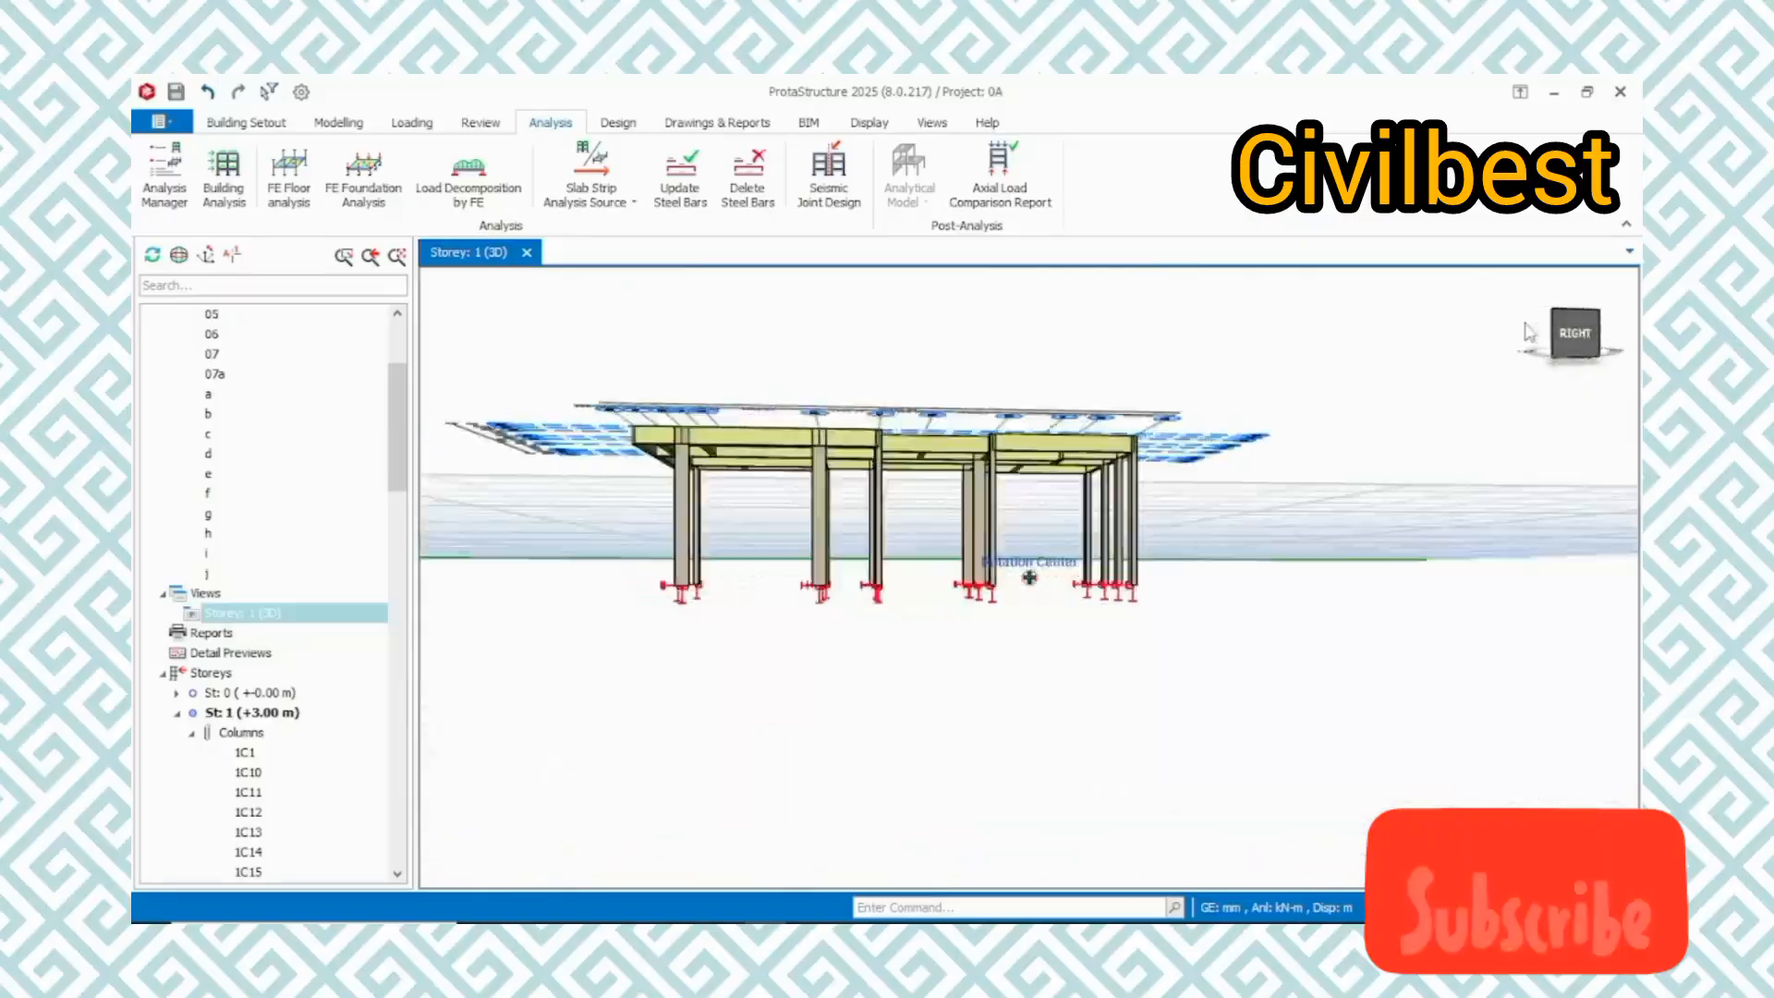